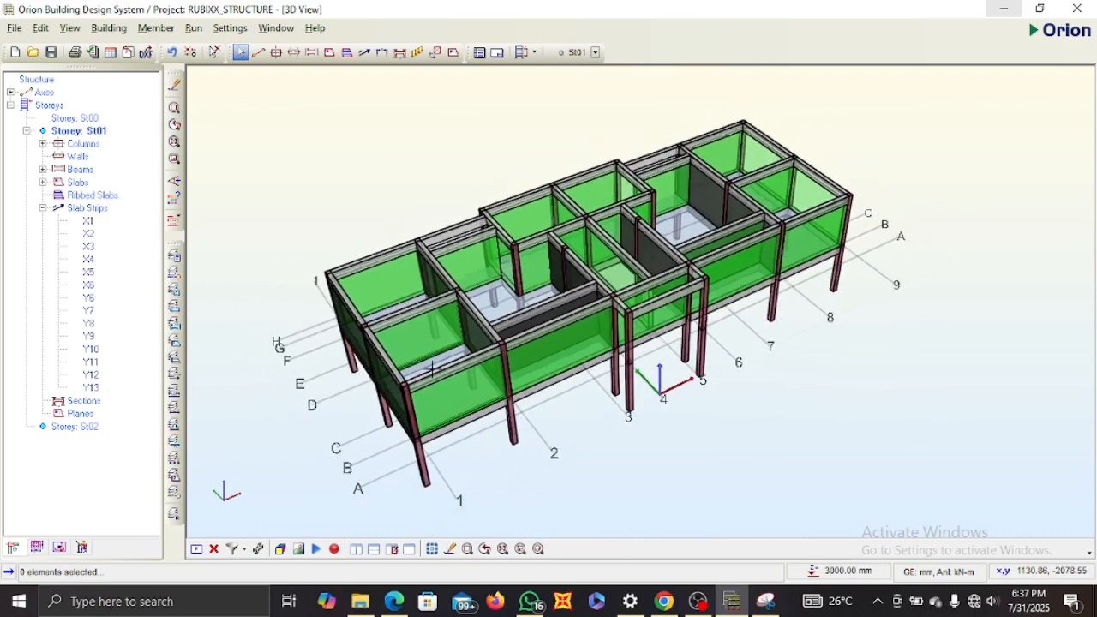
middle_click_drag(419, 377, 492, 350)
scroll(492, 350, "up", 1)
scroll(600, 304, "down", 1)
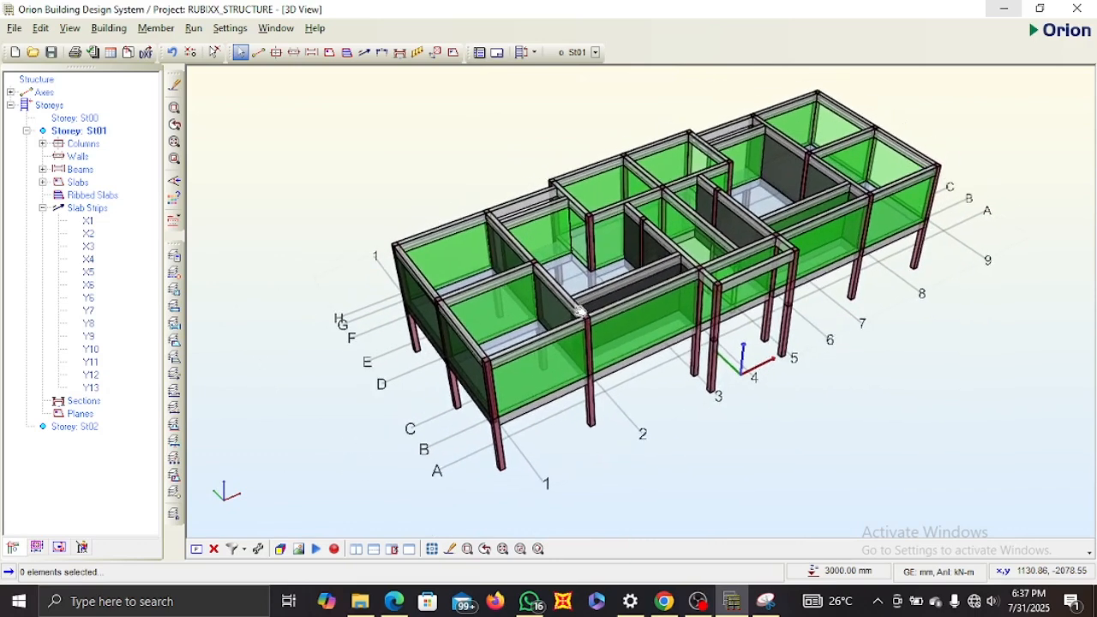
middle_click_drag(601, 299, 532, 332)
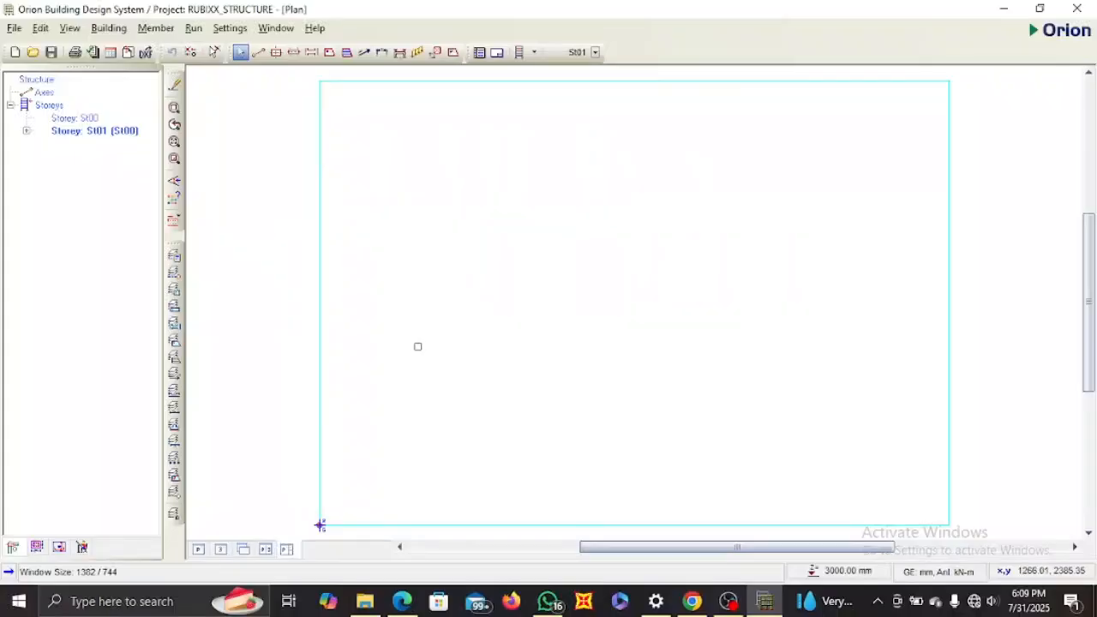
scroll(403, 335, "down", 2)
scroll(445, 314, "up", 1)
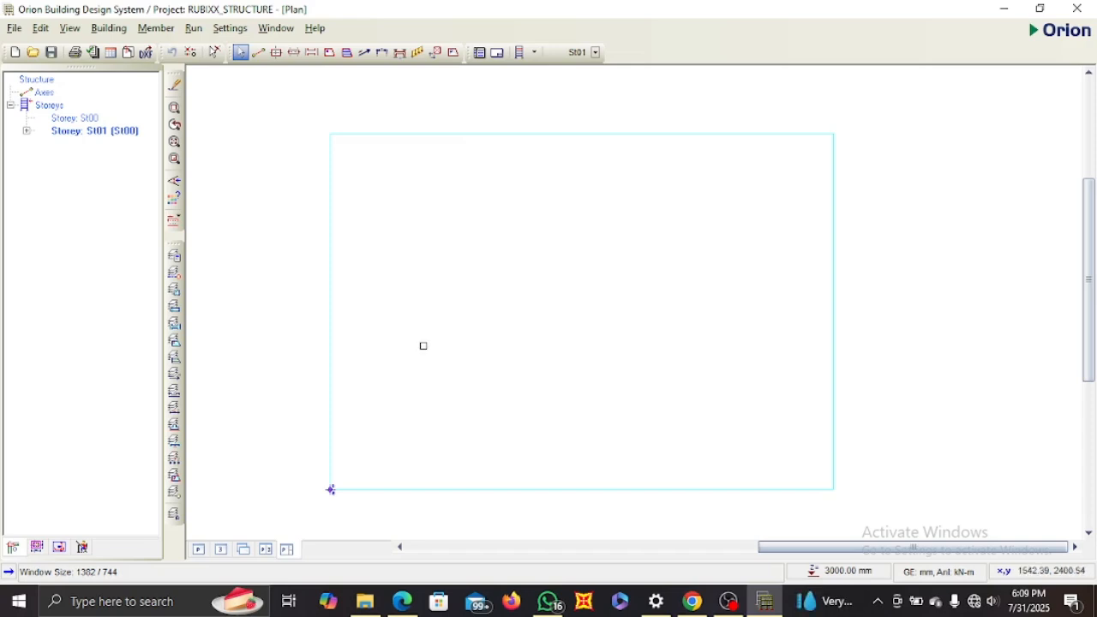
scroll(478, 307, "up", 1)
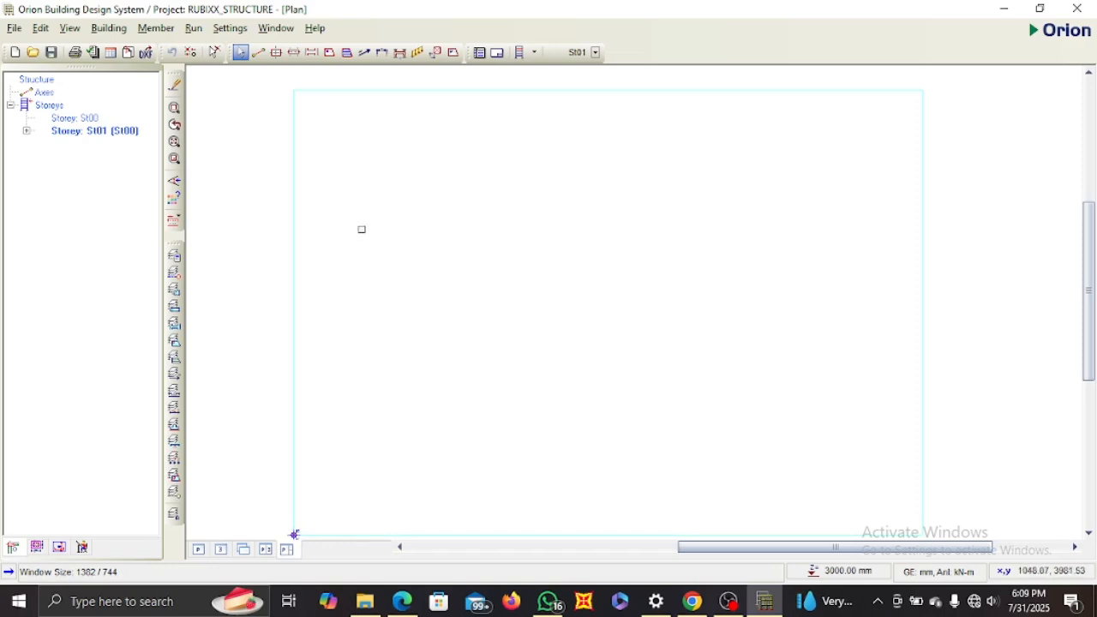
Save the project and load Rubixx_Orion.dxf from the Desktop as a displayed reference drawing, in mm with text entities shown.
left_click(127, 54)
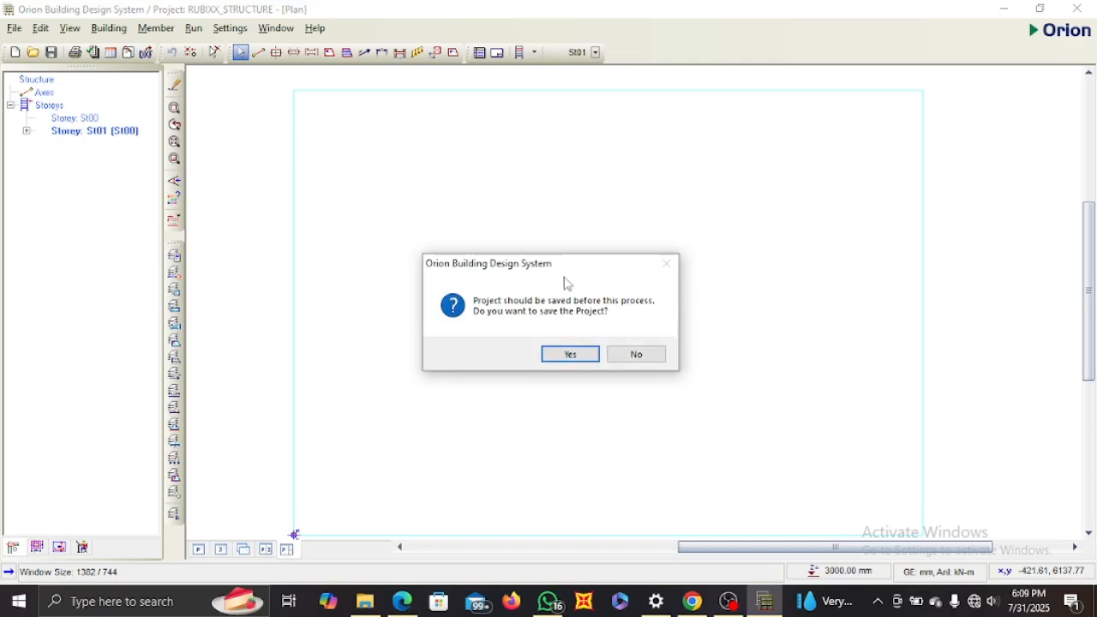
left_click(571, 355)
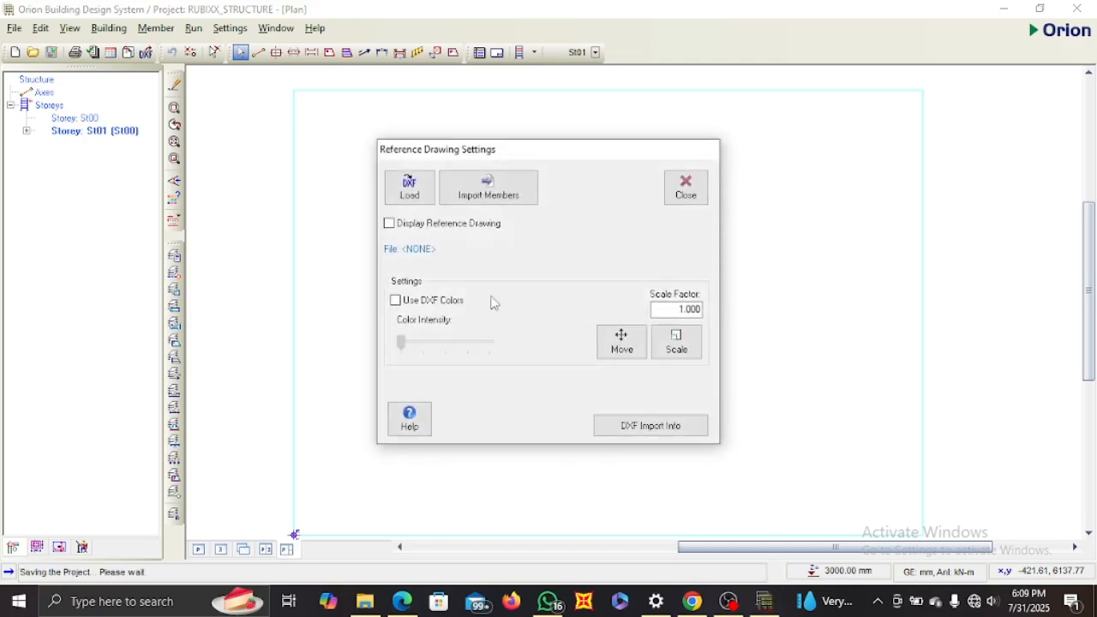
left_click(409, 188)
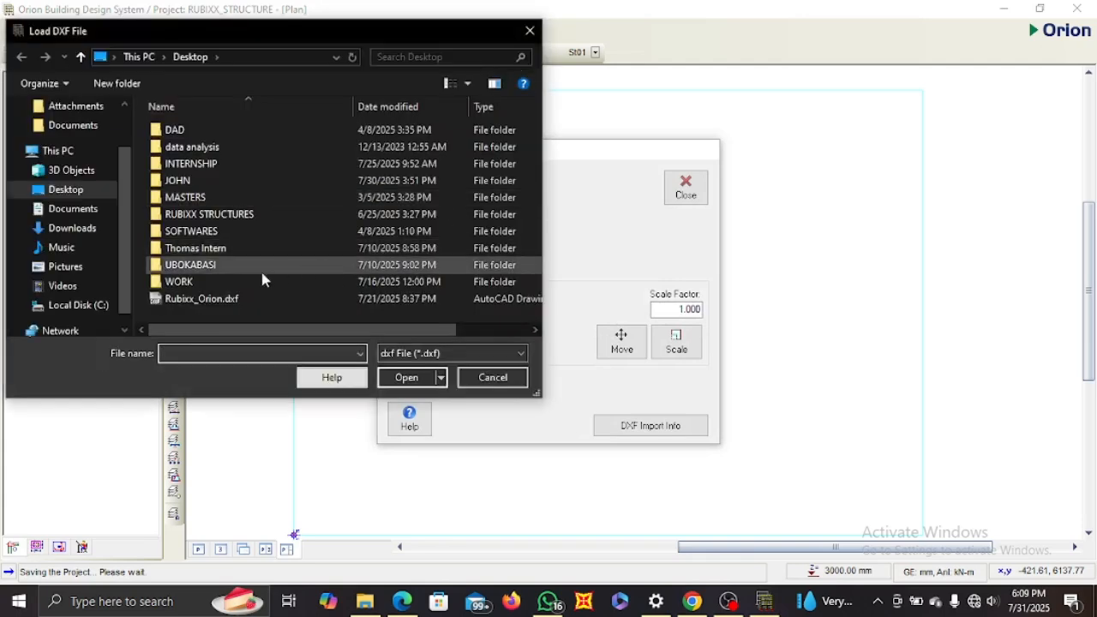
left_click(236, 302)
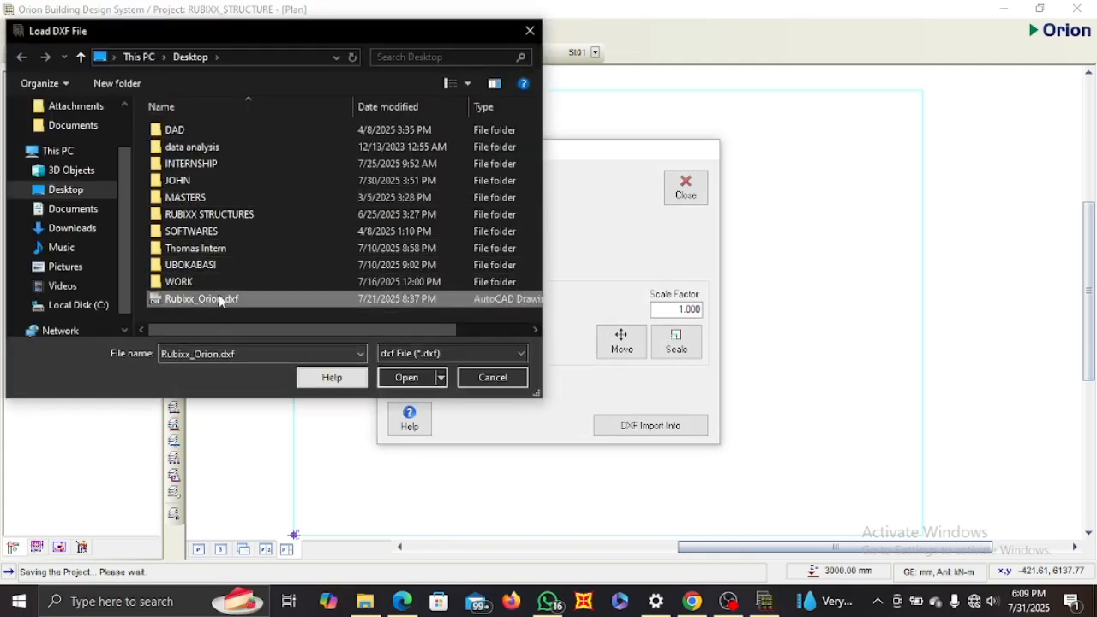
left_click(406, 382)
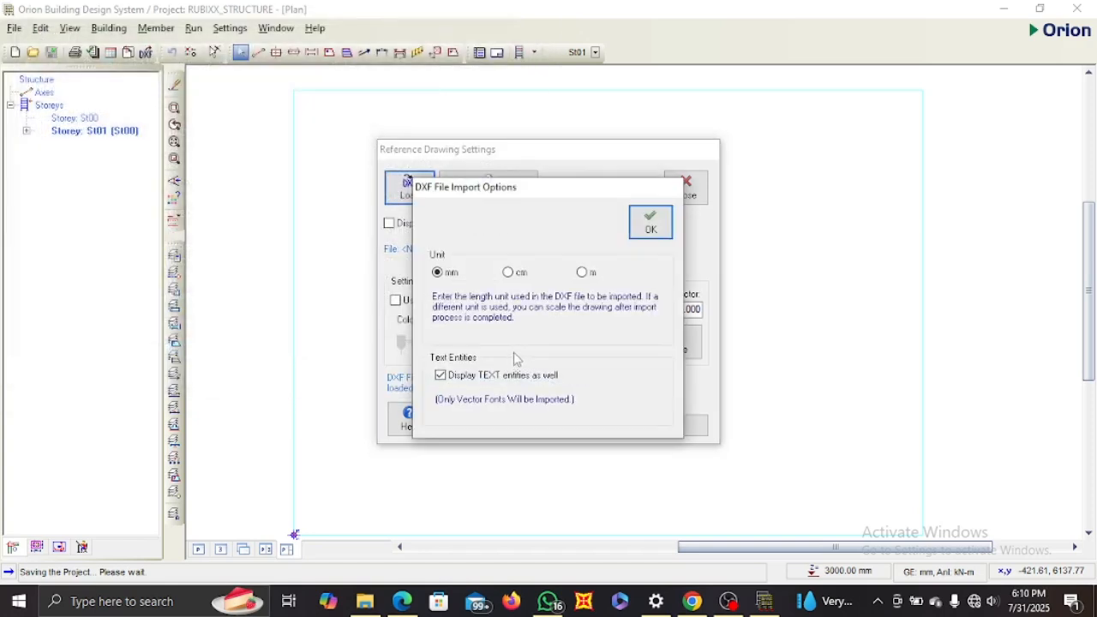
left_click(651, 222)
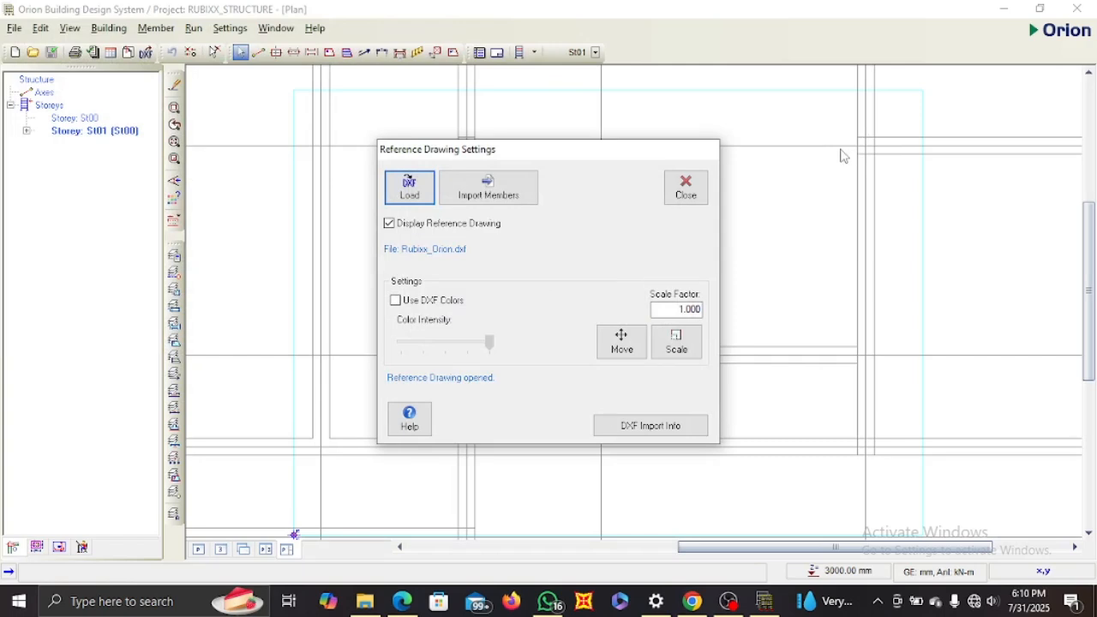
left_click(390, 224)
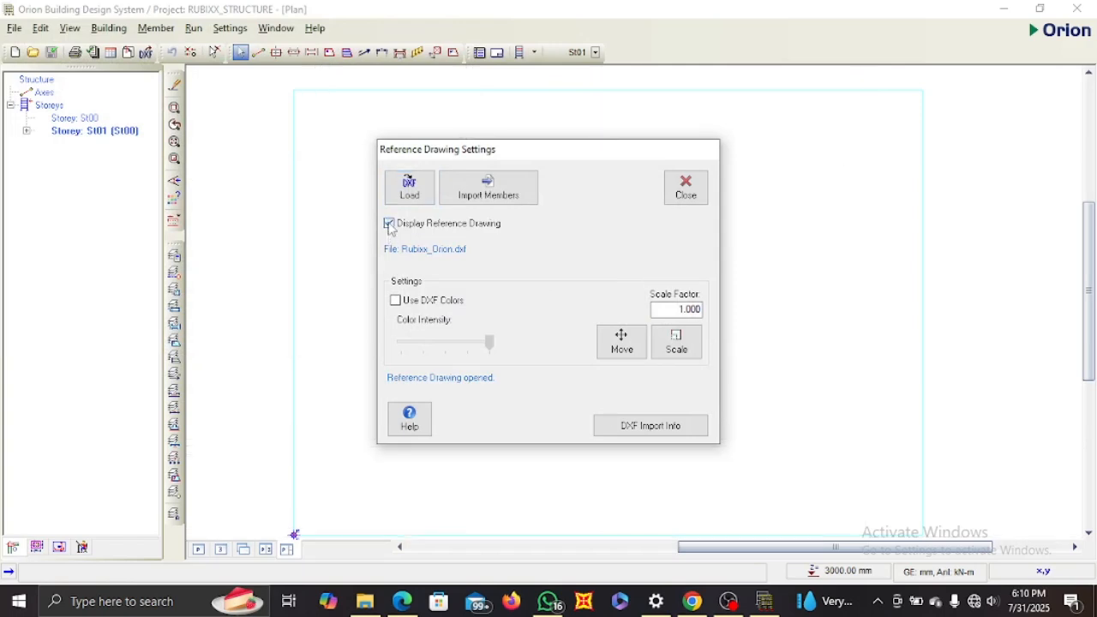
left_click(390, 223)
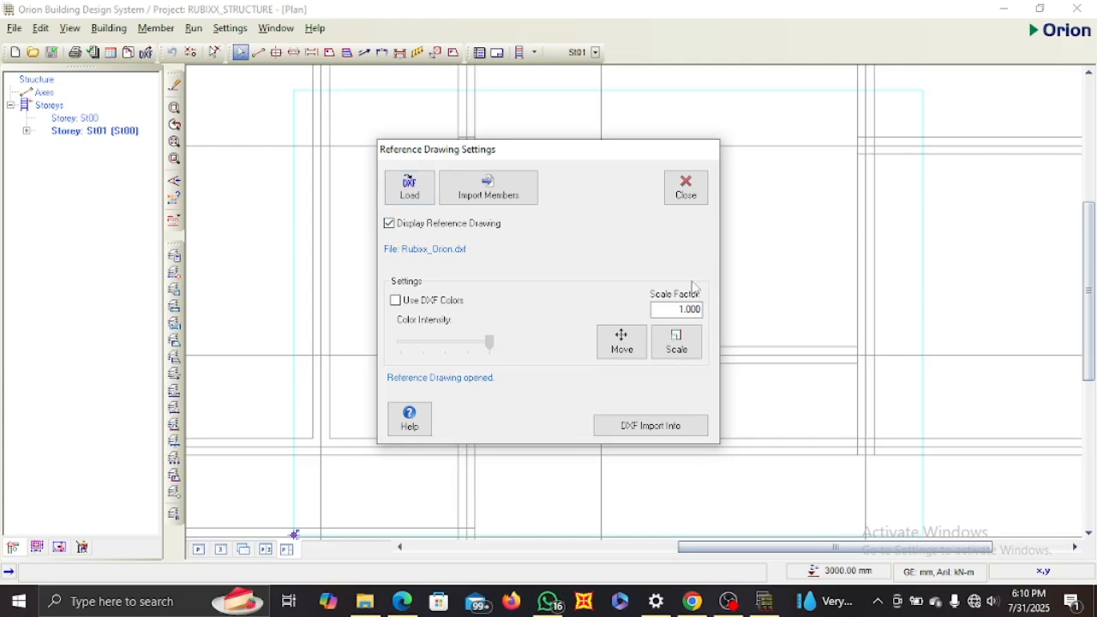
Import members from the reference drawing, taking axes in both directions from layer GRID and columns from layer COLUMN.
left_click(482, 192)
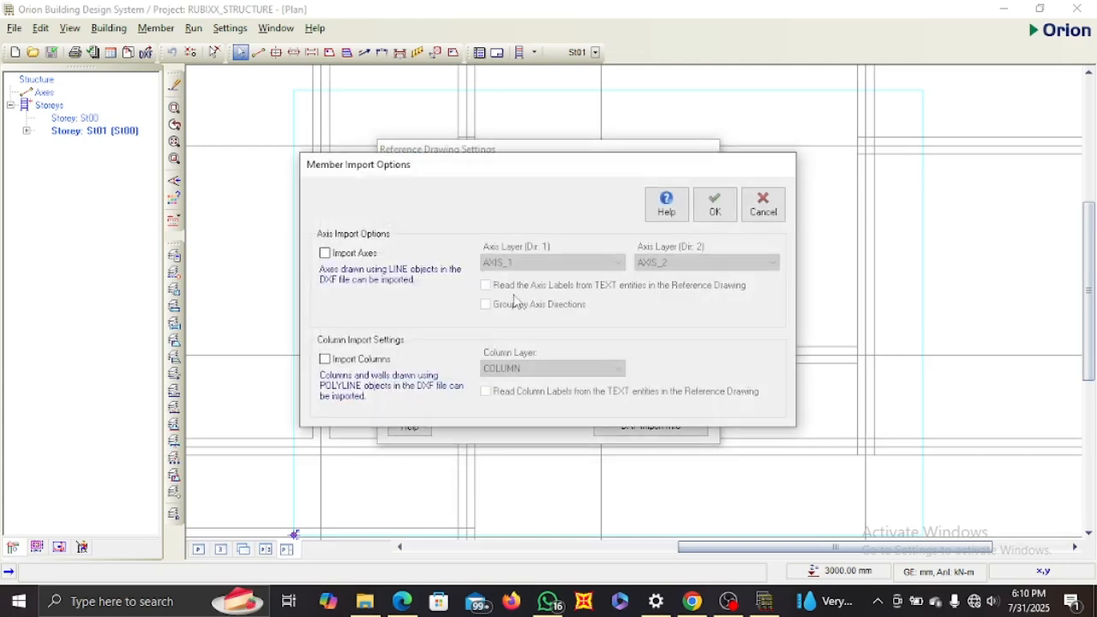
left_click(325, 253)
left_click(565, 262)
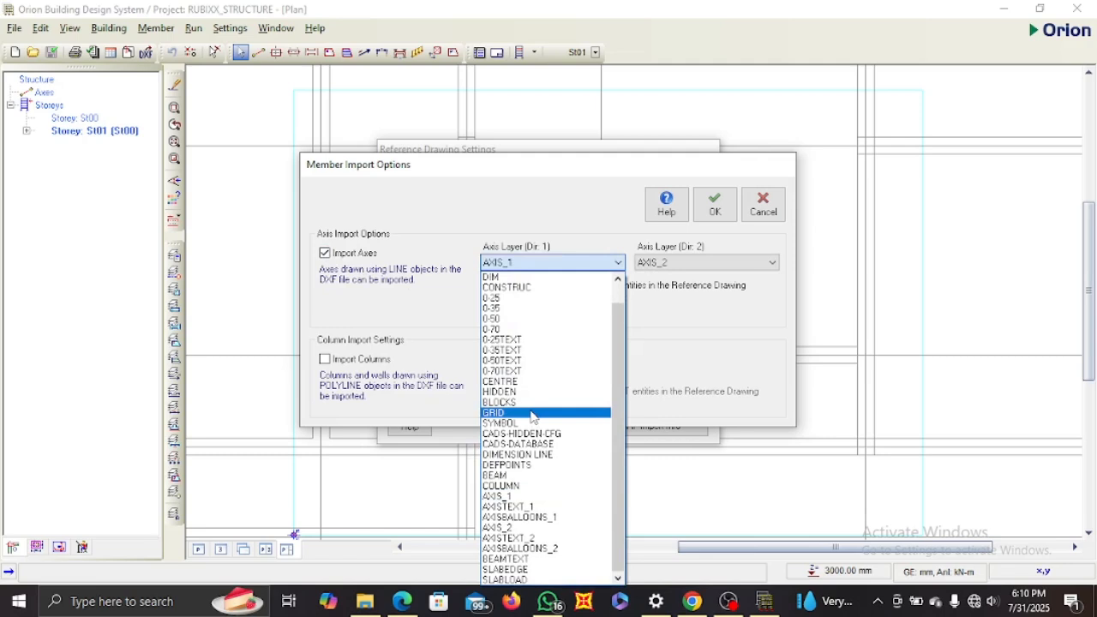
left_click(531, 414)
left_click(737, 262)
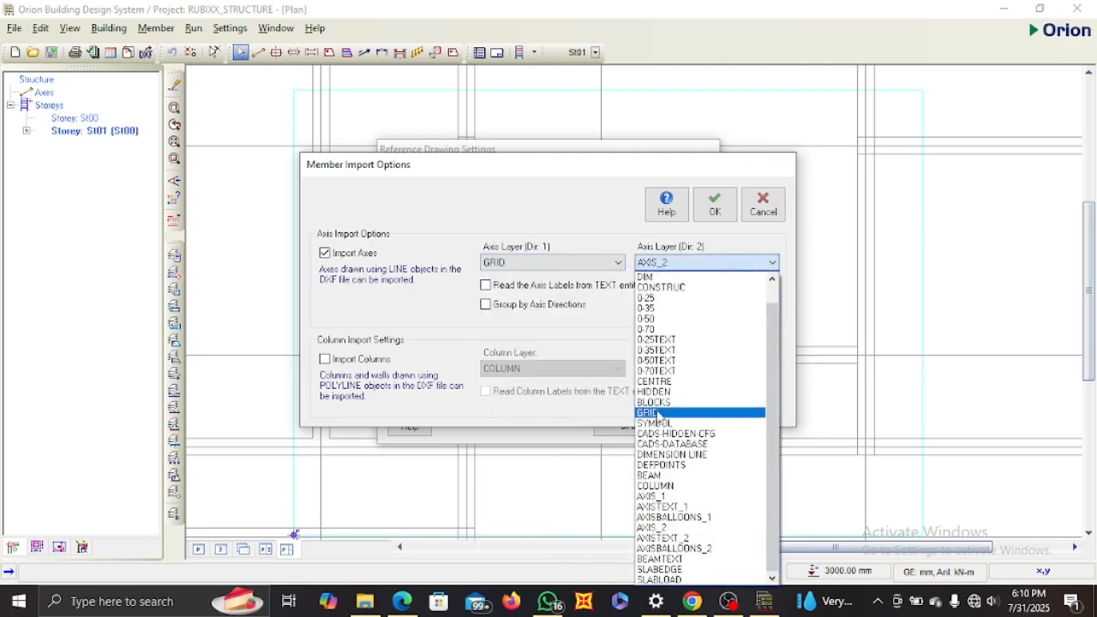
left_click(658, 414)
left_click(331, 361)
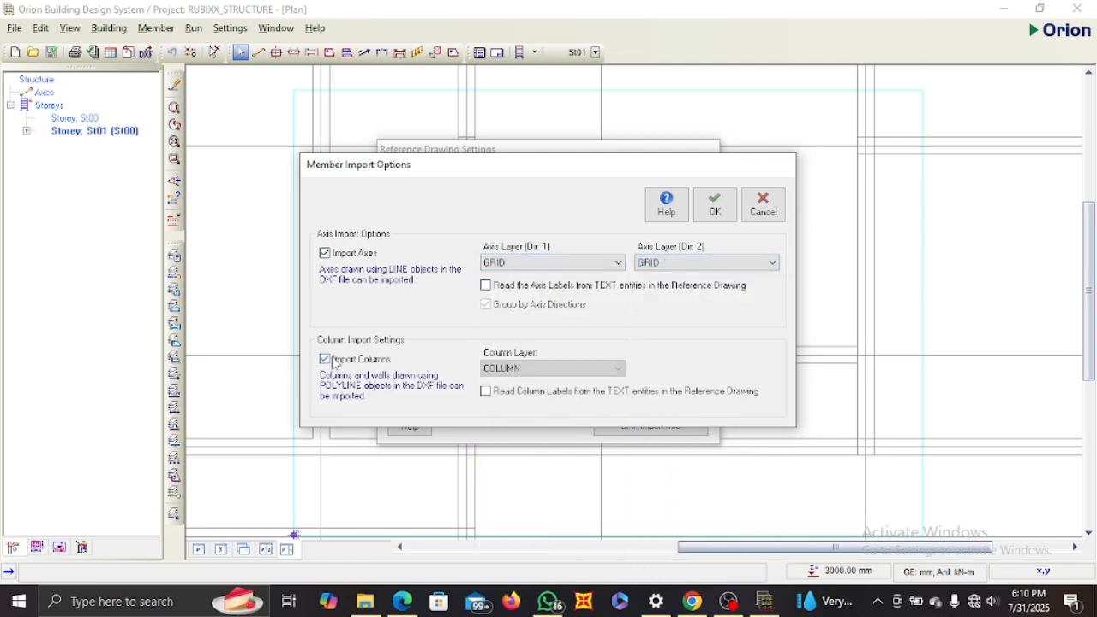
left_click(716, 208)
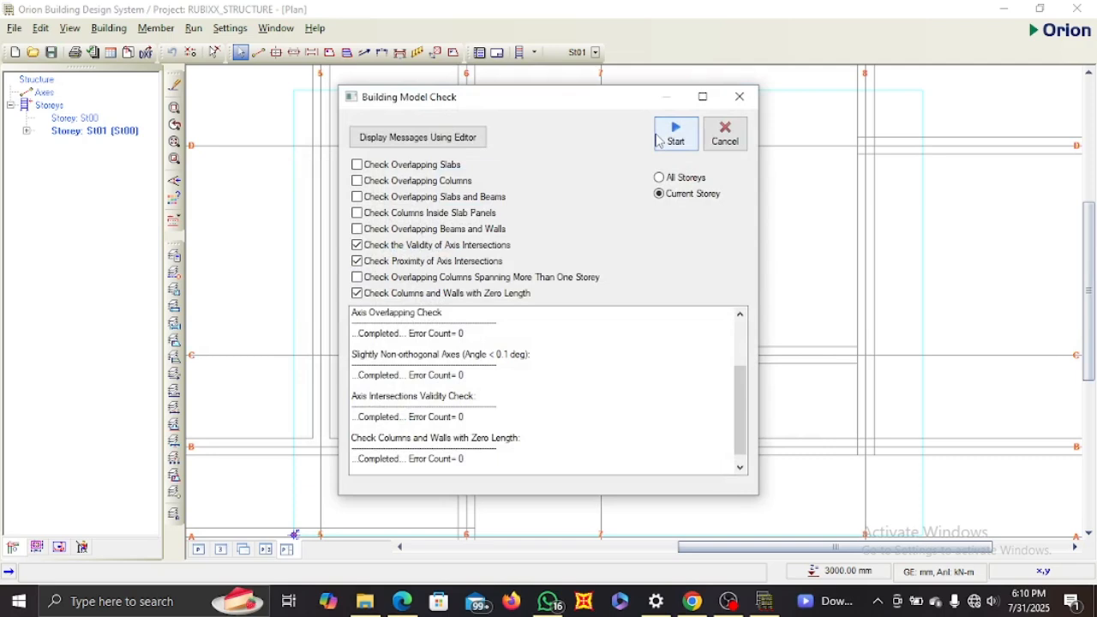
Run the building model check on the current storey, and close the check and the reference drawing settings.
left_click(657, 140)
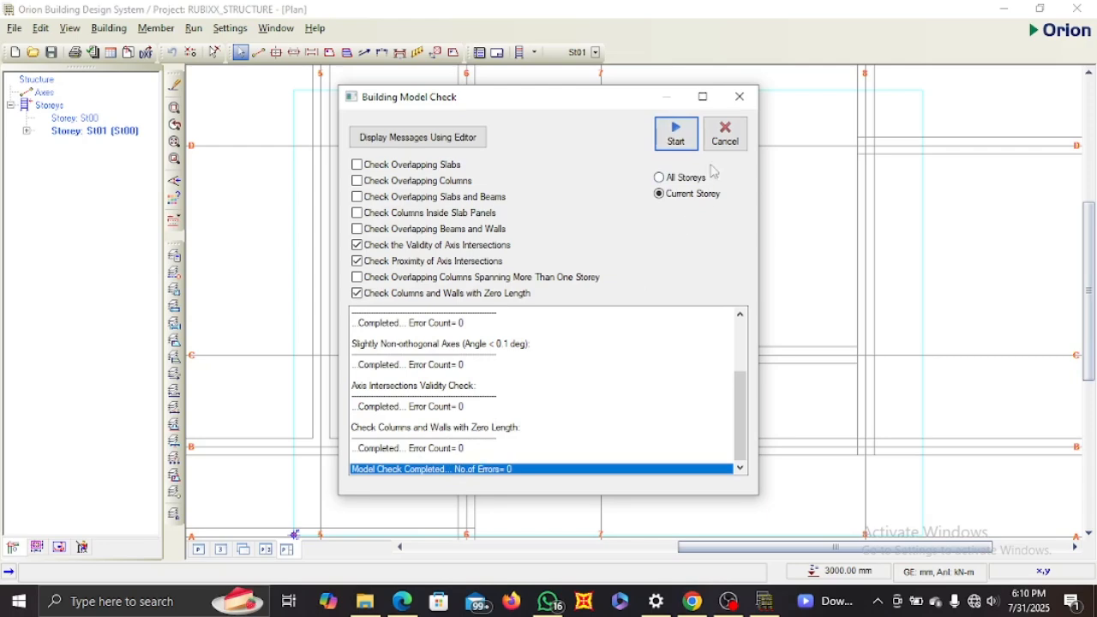
left_click(724, 135)
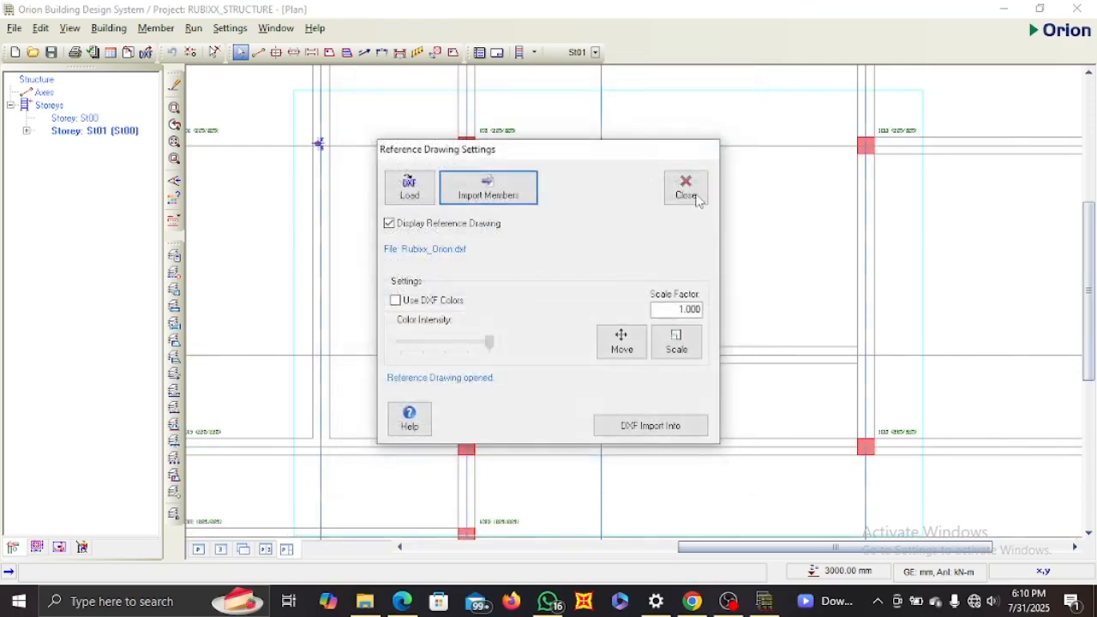
left_click(685, 187)
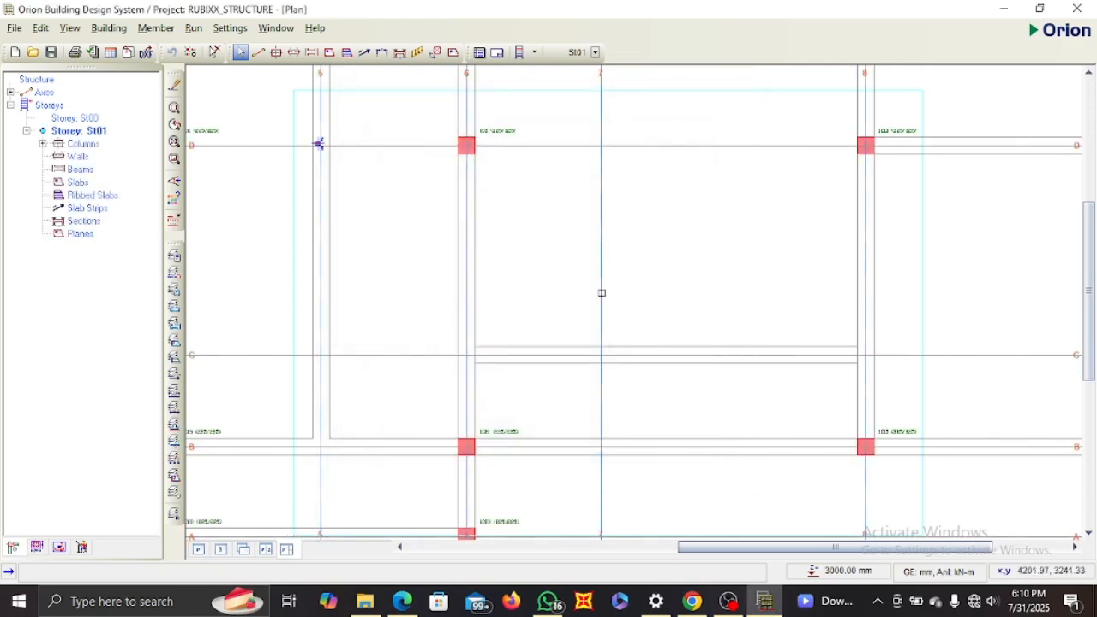
Examine the imported axes, axis labels and columns across the whole St01 plan.
scroll(529, 280, "down", 2)
scroll(529, 280, "down", 4)
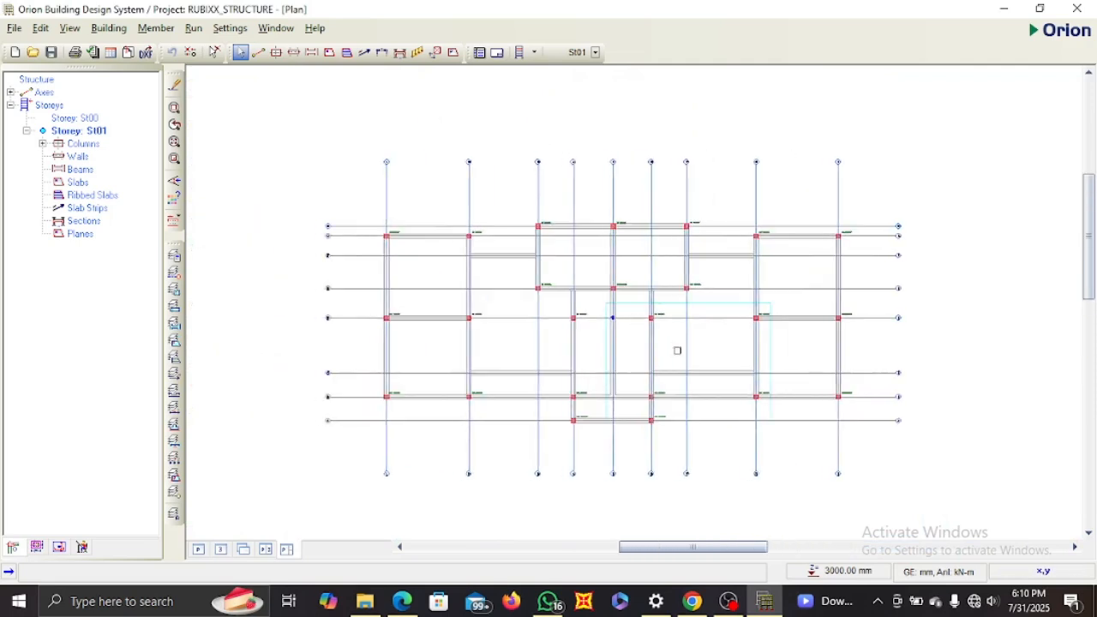
middle_click_drag(725, 353, 666, 322)
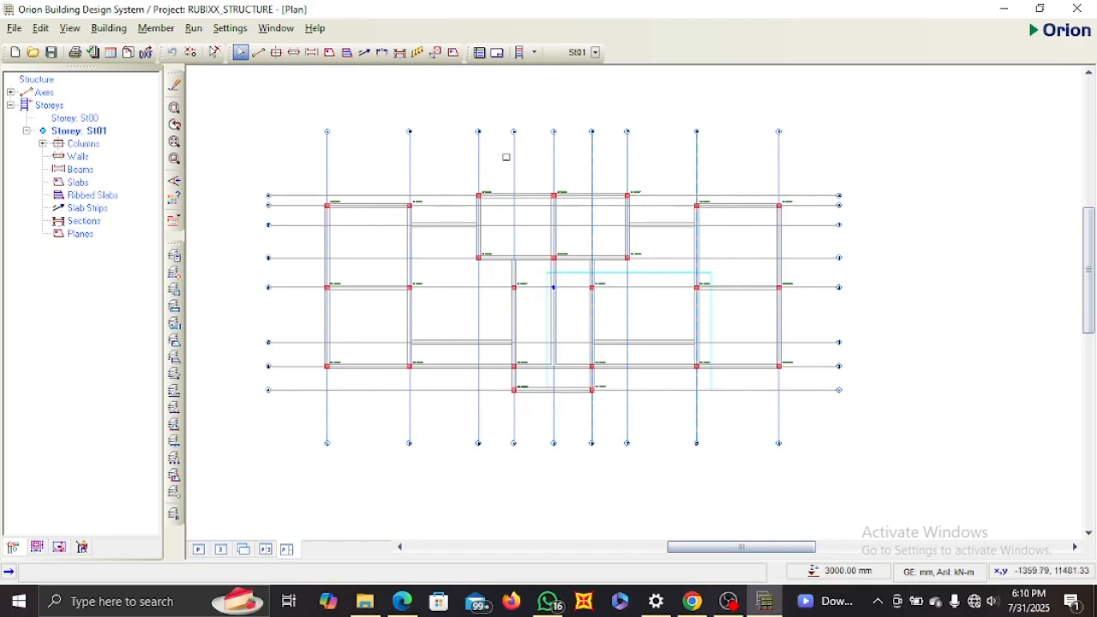
scroll(403, 150, "up", 4)
scroll(468, 283, "up", 2)
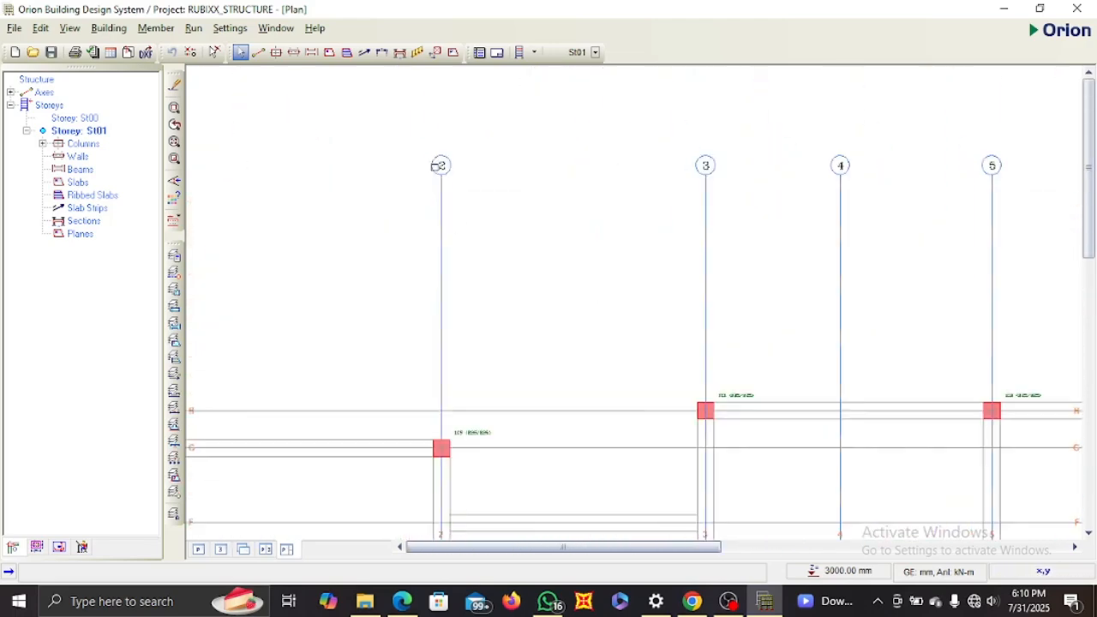
scroll(502, 176, "down", 3)
scroll(318, 254, "up", 3)
scroll(291, 197, "down", 4)
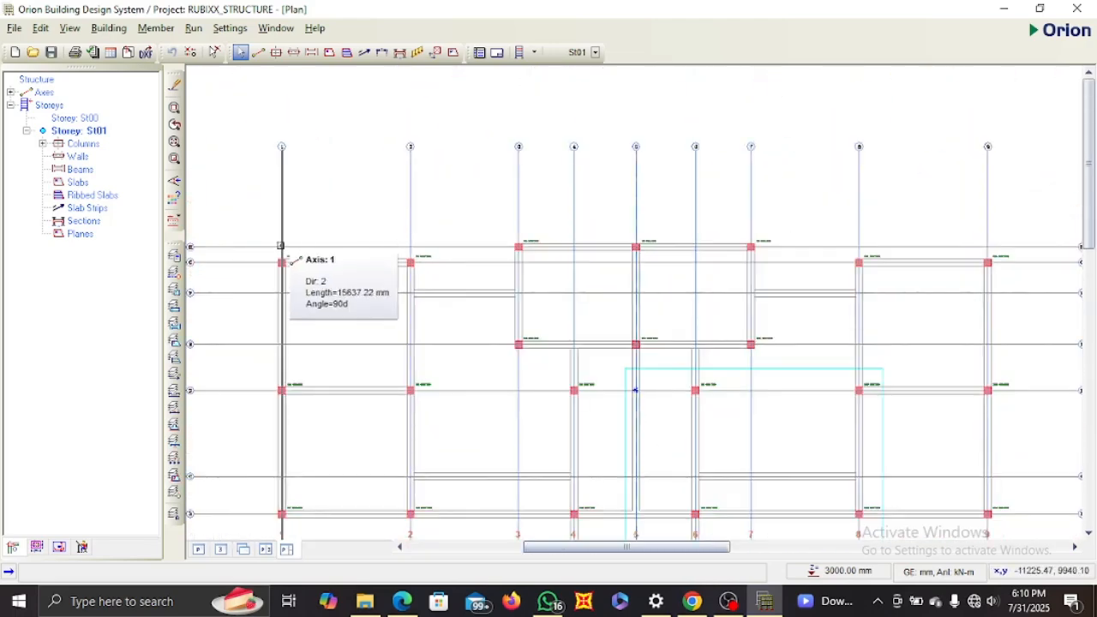
scroll(318, 262, "up", 4)
scroll(382, 245, "down", 2)
scroll(383, 245, "down", 3)
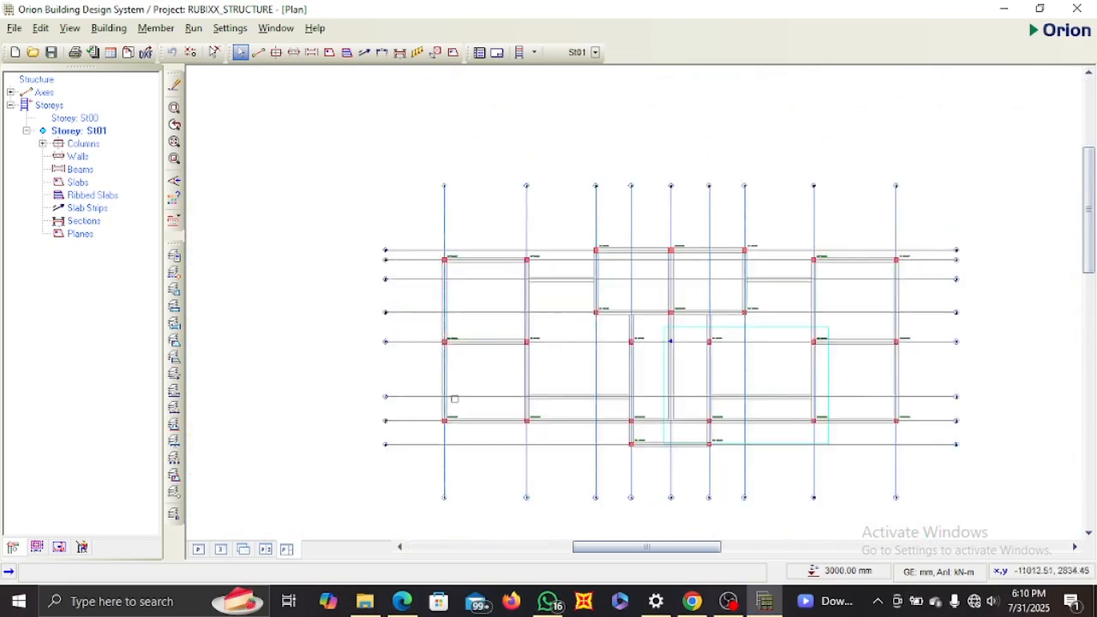
scroll(421, 372, "up", 5)
scroll(358, 122, "up", 4)
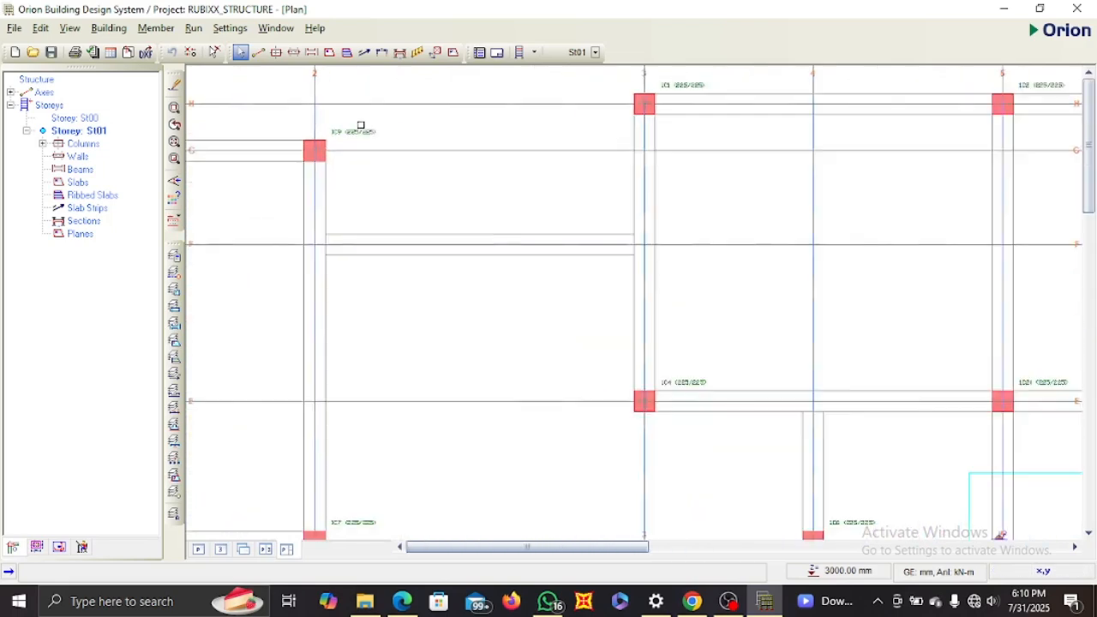
scroll(468, 188, "down", 6)
scroll(652, 301, "up", 5)
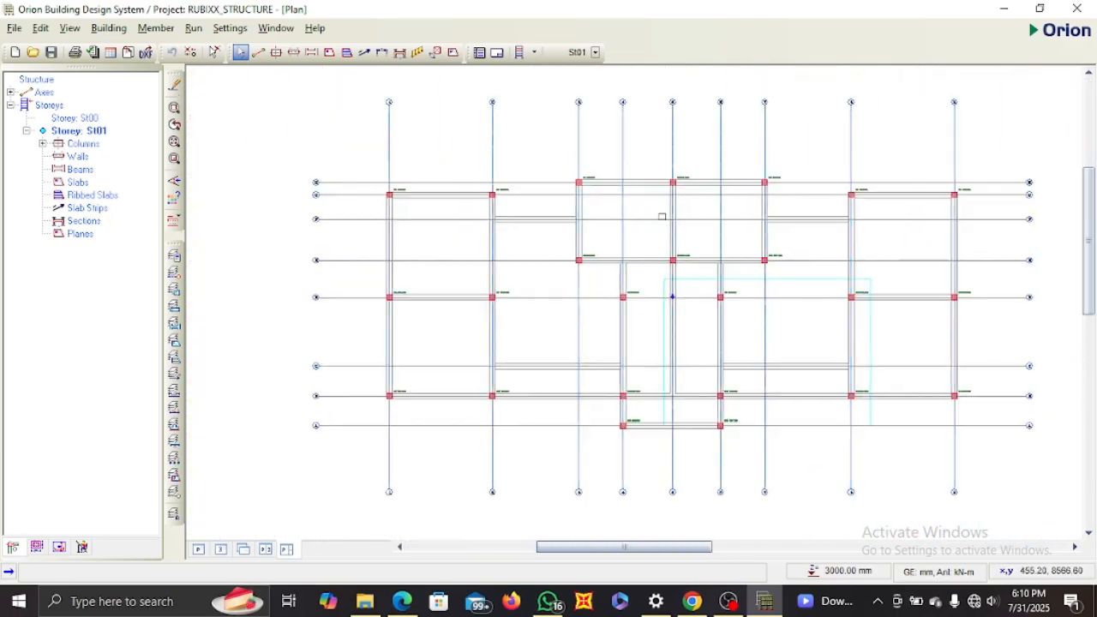
scroll(643, 266, "down", 2)
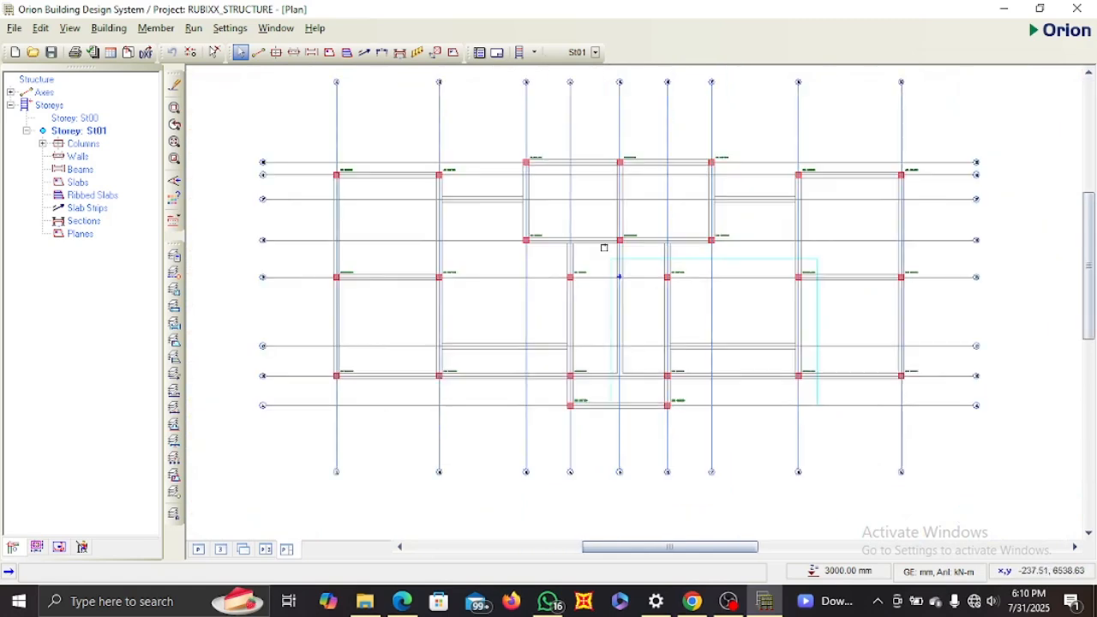
Review the column table for the sizes and axis positions of the imported columns, and close it.
right_click(479, 180)
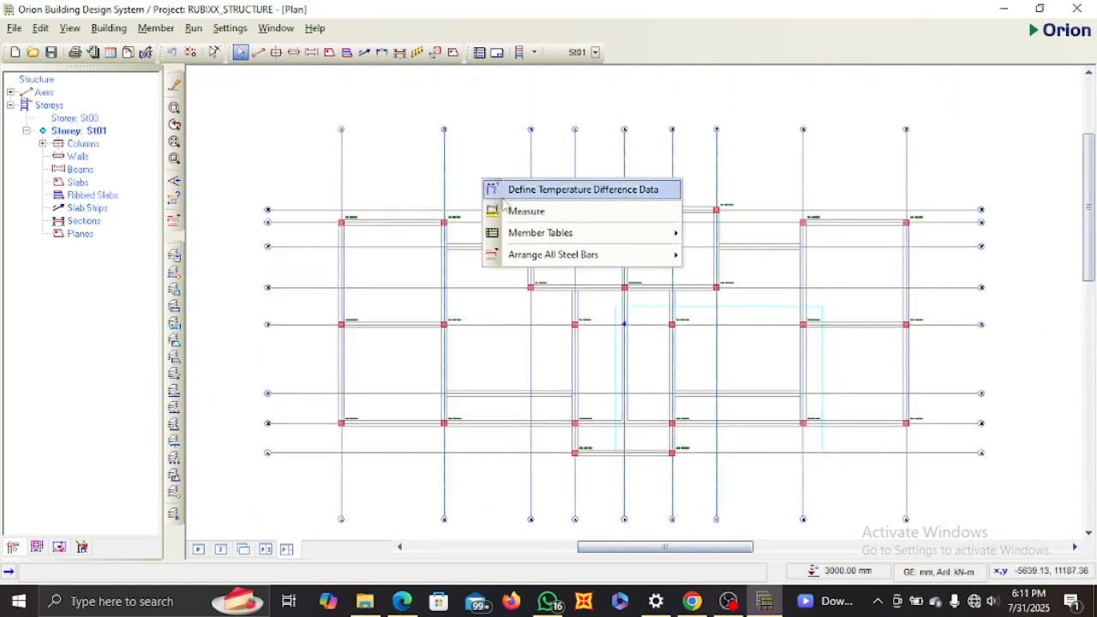
mouse_move(535, 244)
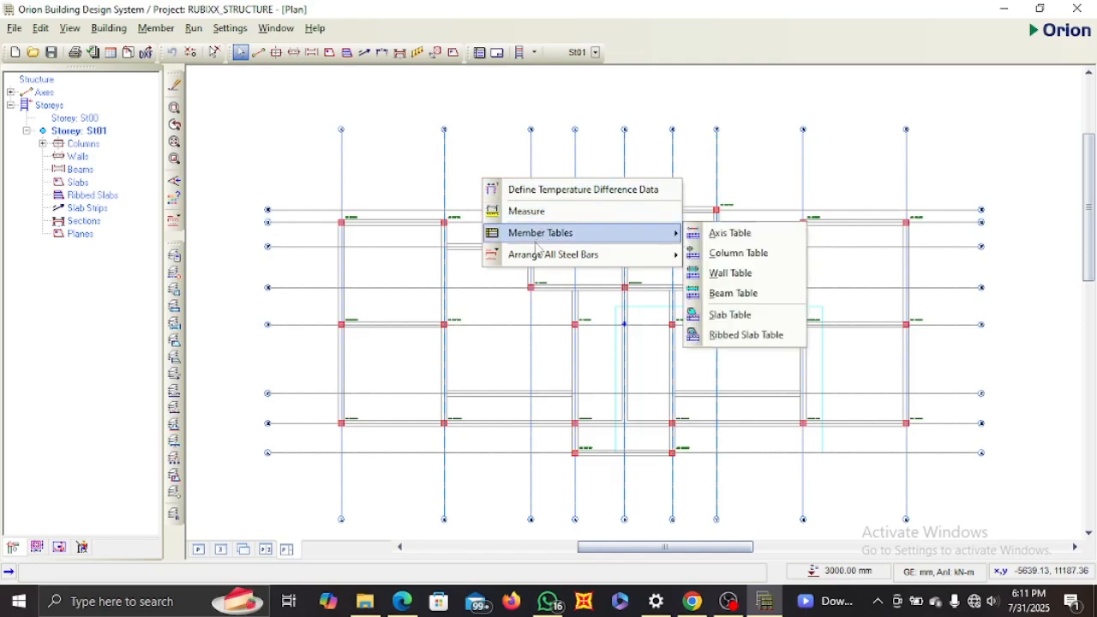
left_click(751, 253)
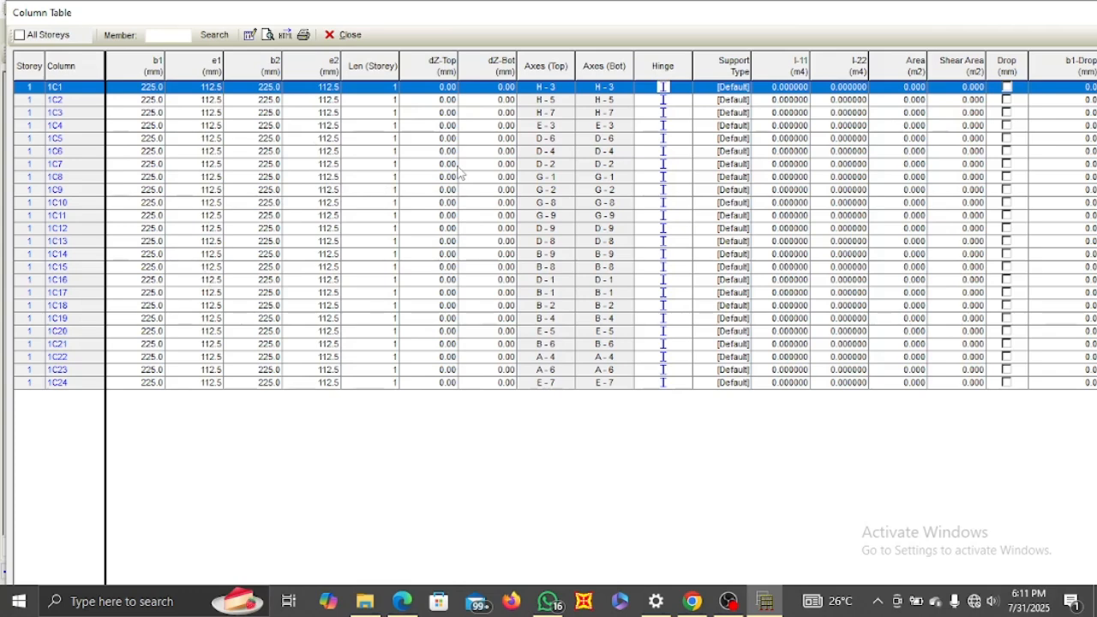
left_click(345, 34)
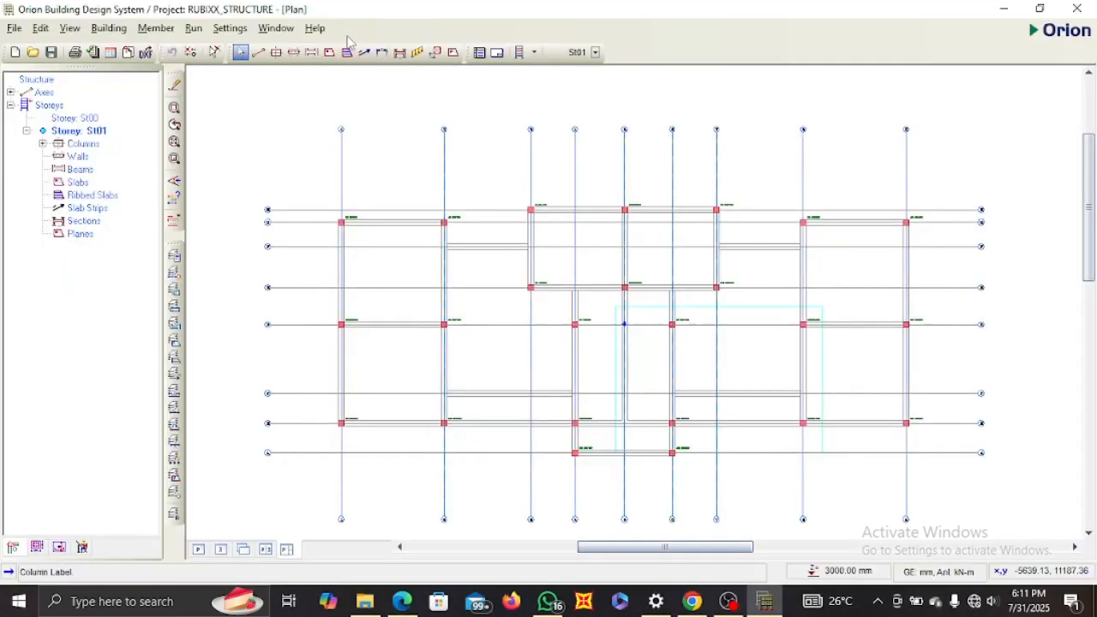
scroll(482, 227, "down", 2)
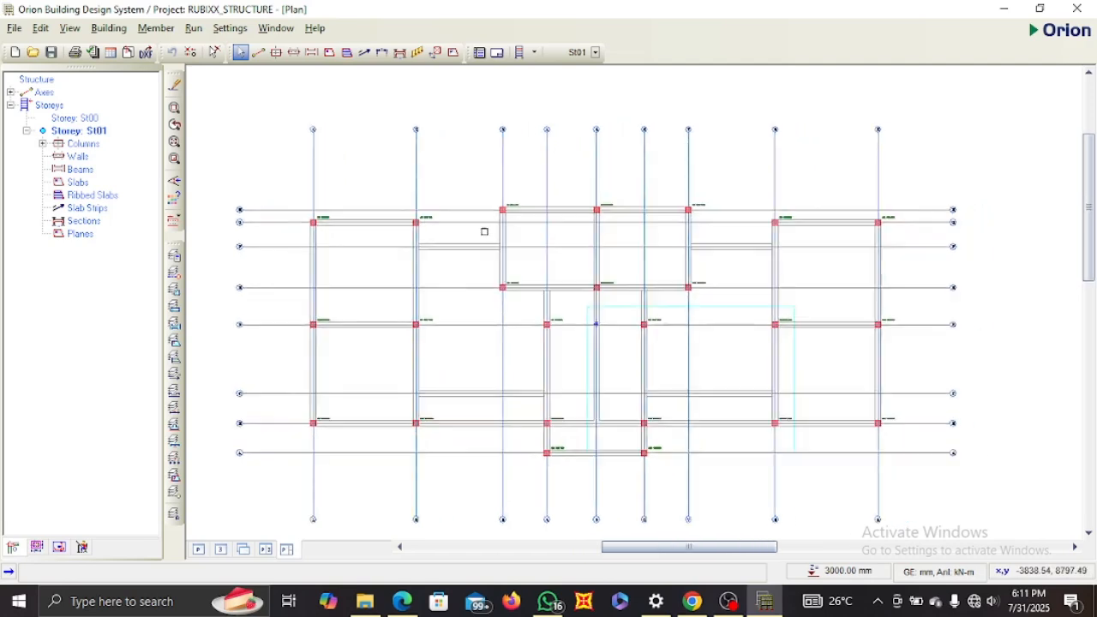
scroll(481, 227, "up", 3)
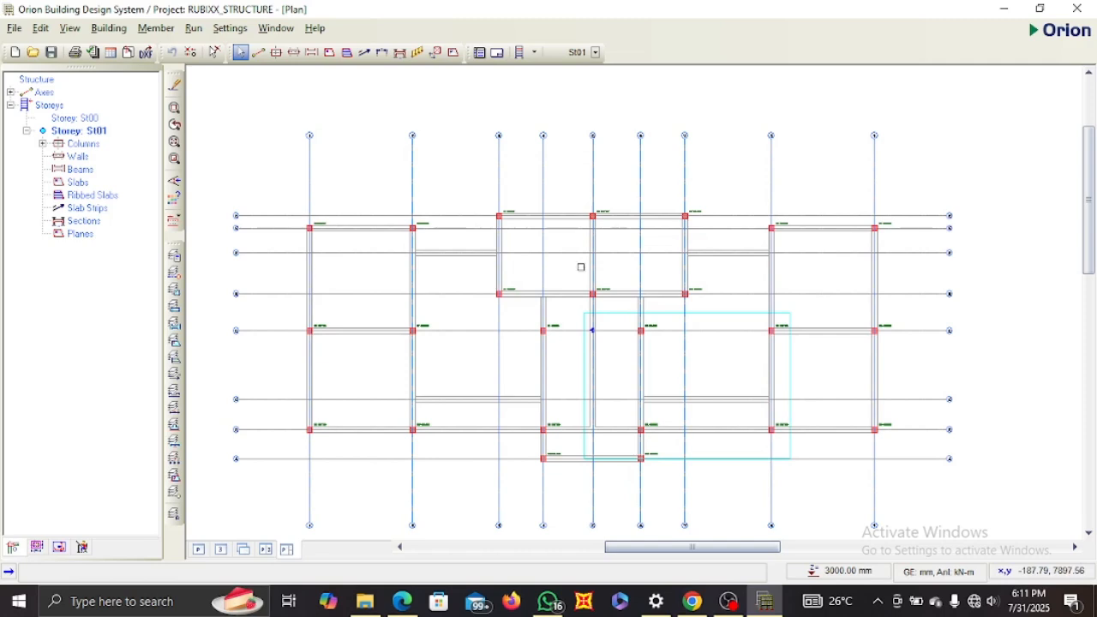
middle_click_drag(434, 260, 462, 252)
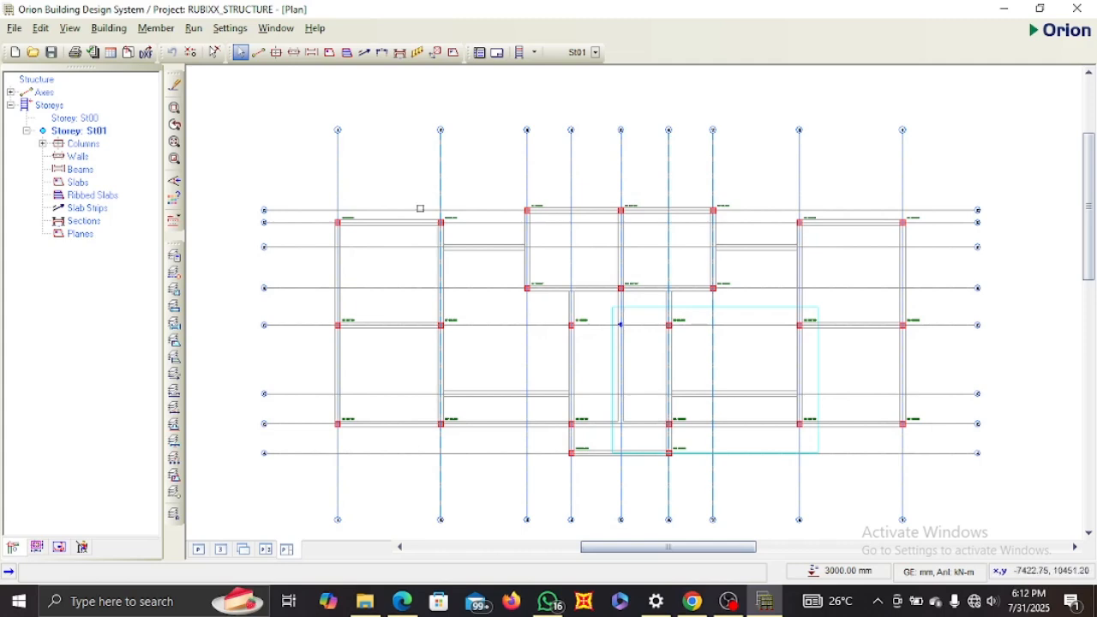
Set up a new beam 225 mm wide, centred on its axis, with a bottom depth of 450 mm.
left_click(312, 53)
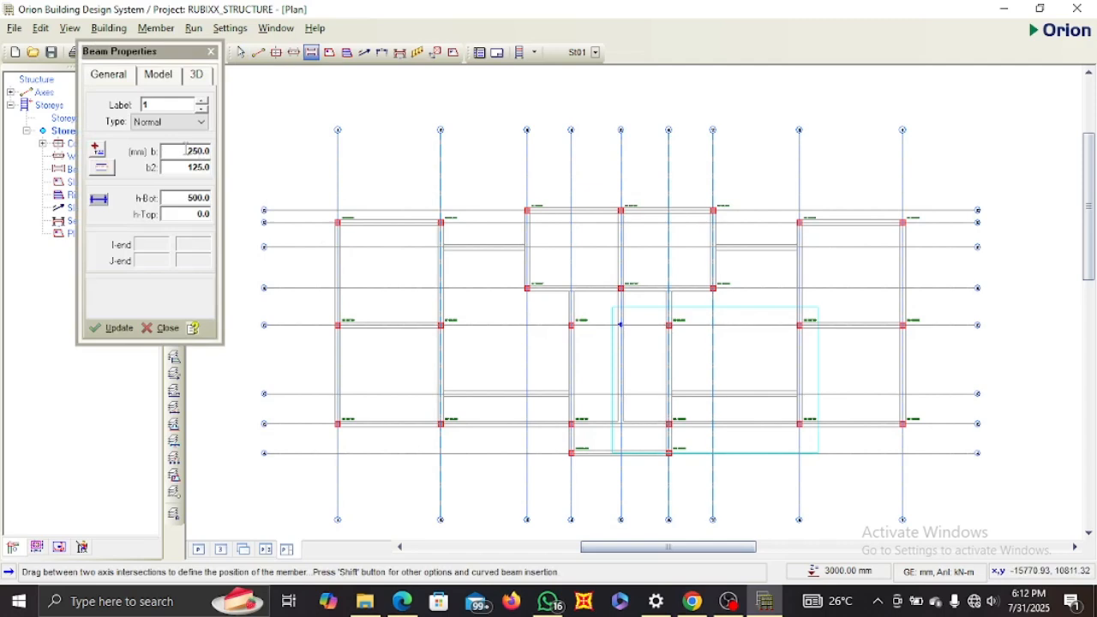
left_click(202, 152)
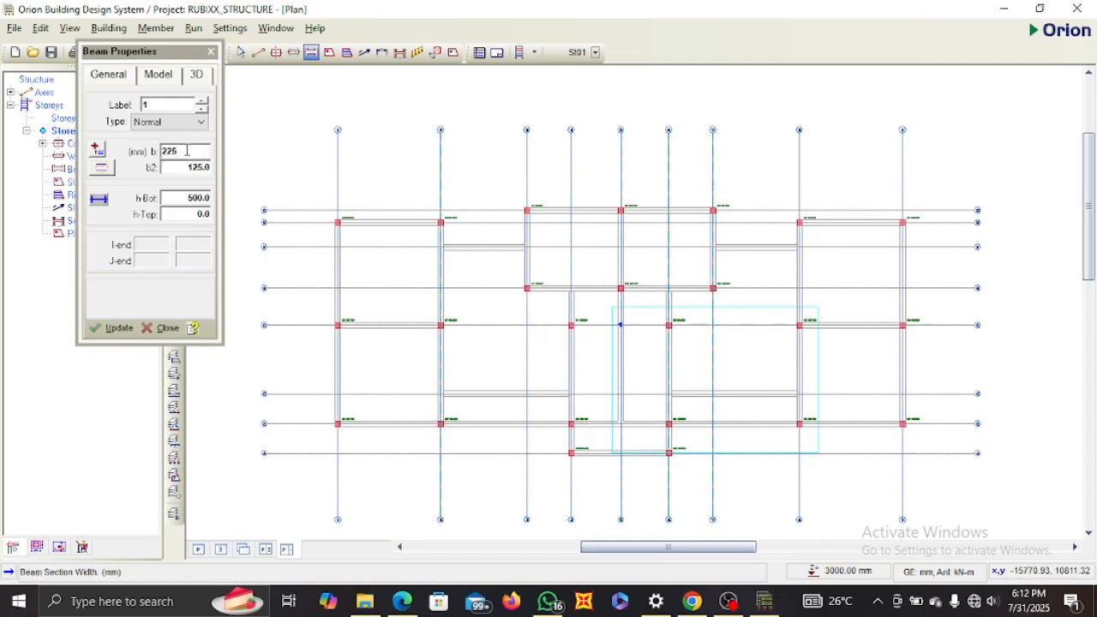
type("225")
left_click(101, 169)
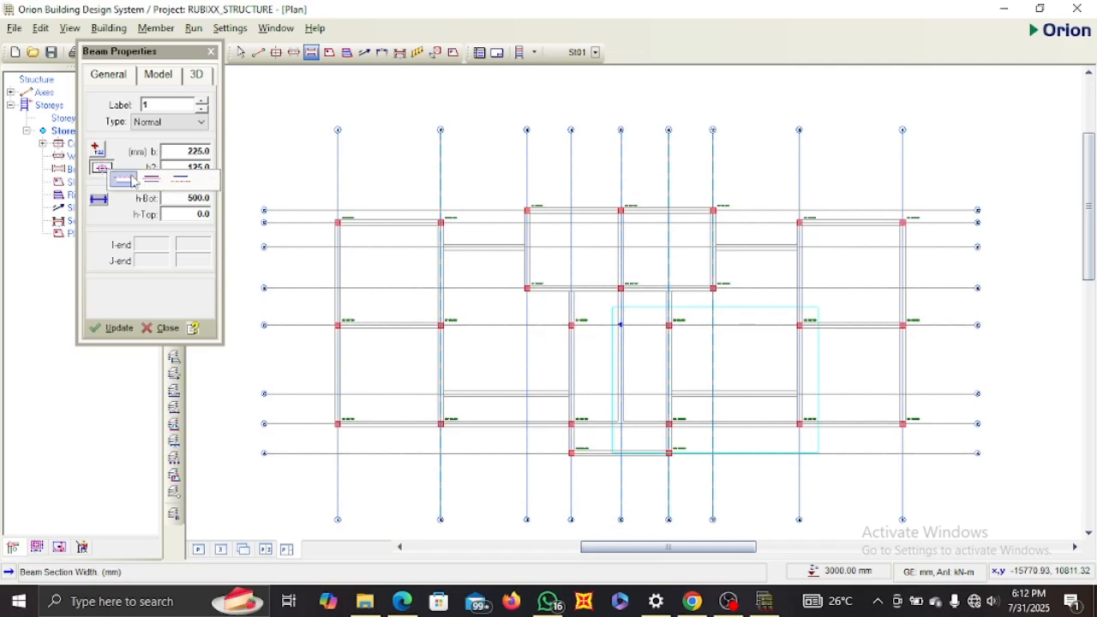
left_click(151, 181)
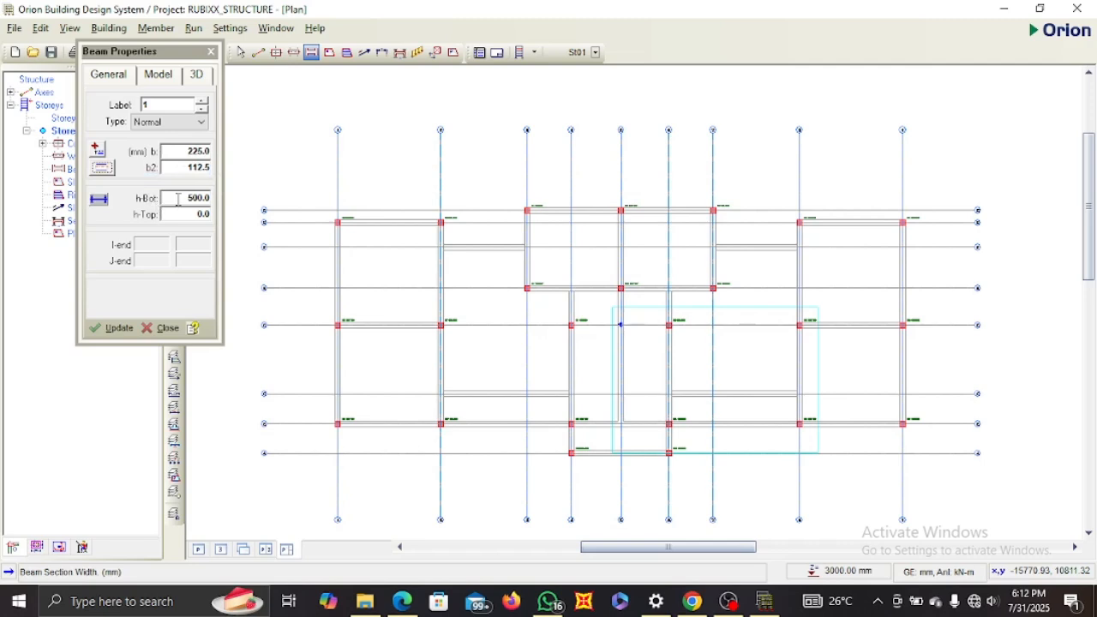
double_click(178, 198)
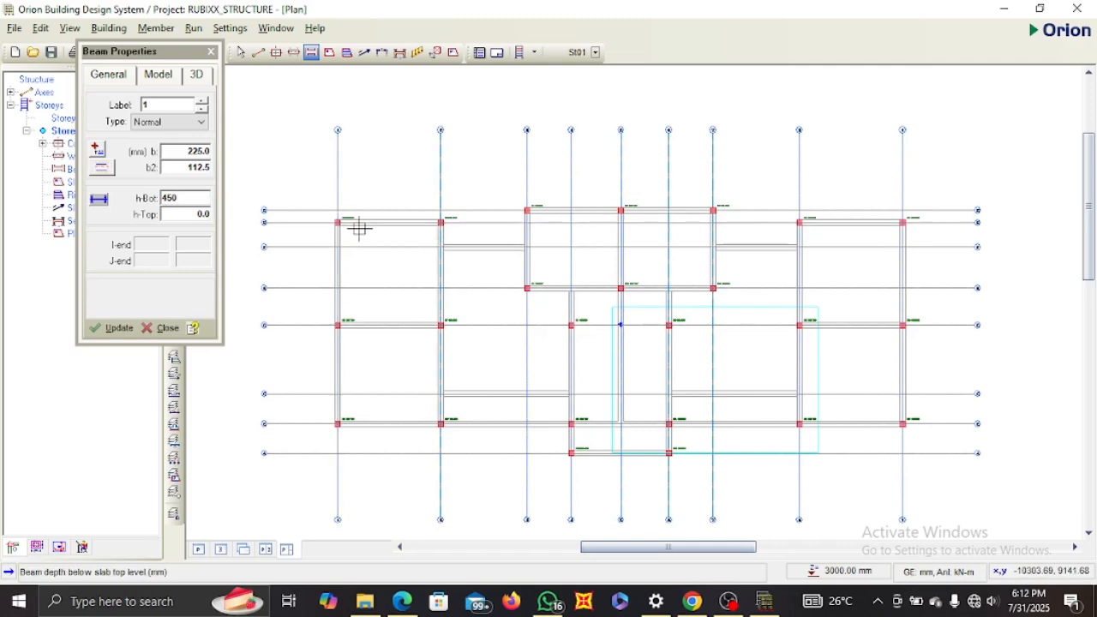
Insert the beams on axes 1 and 2 between G and B, on G from 1 to 2, and on B from 1 to 9.
middle_click_drag(357, 225, 374, 206)
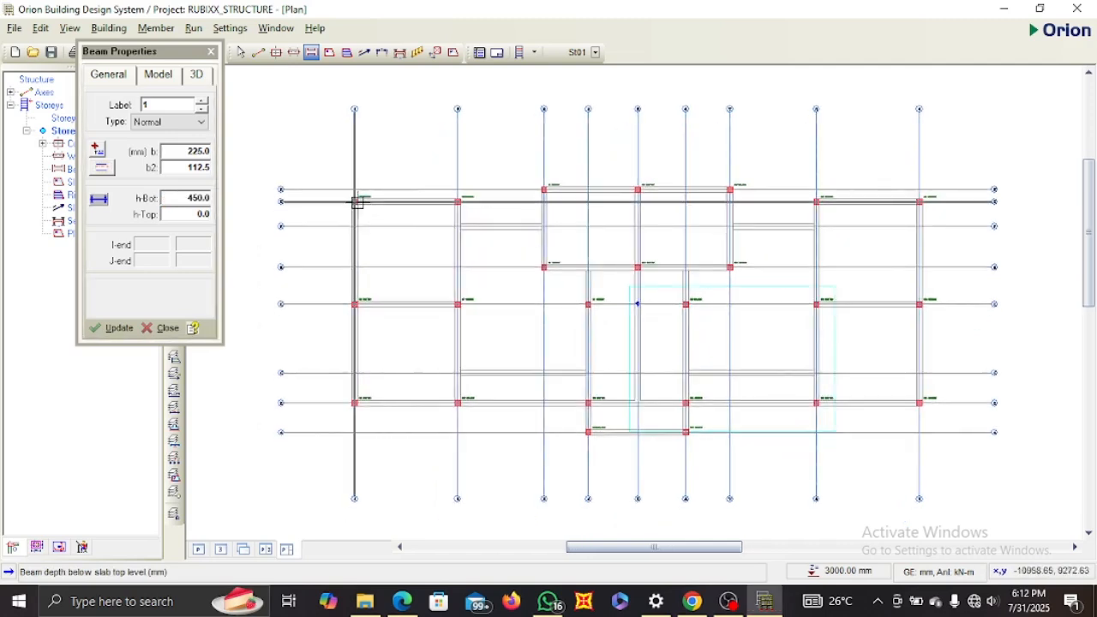
left_click_drag(356, 203, 354, 403)
scroll(372, 269, "up", 2)
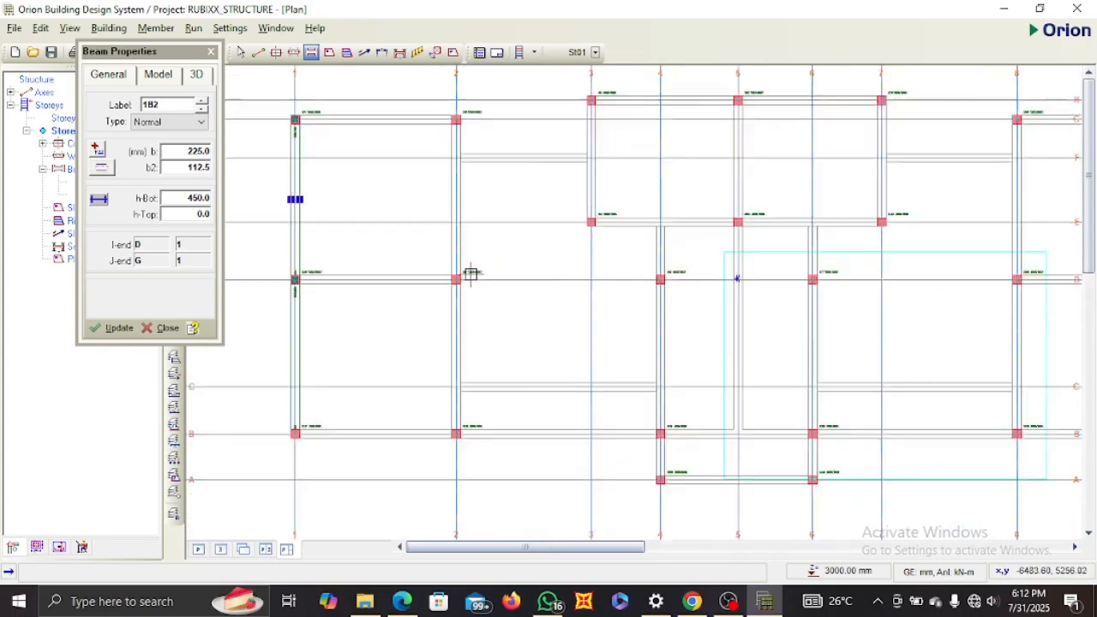
scroll(321, 250, "down", 2)
scroll(421, 208, "up", 3)
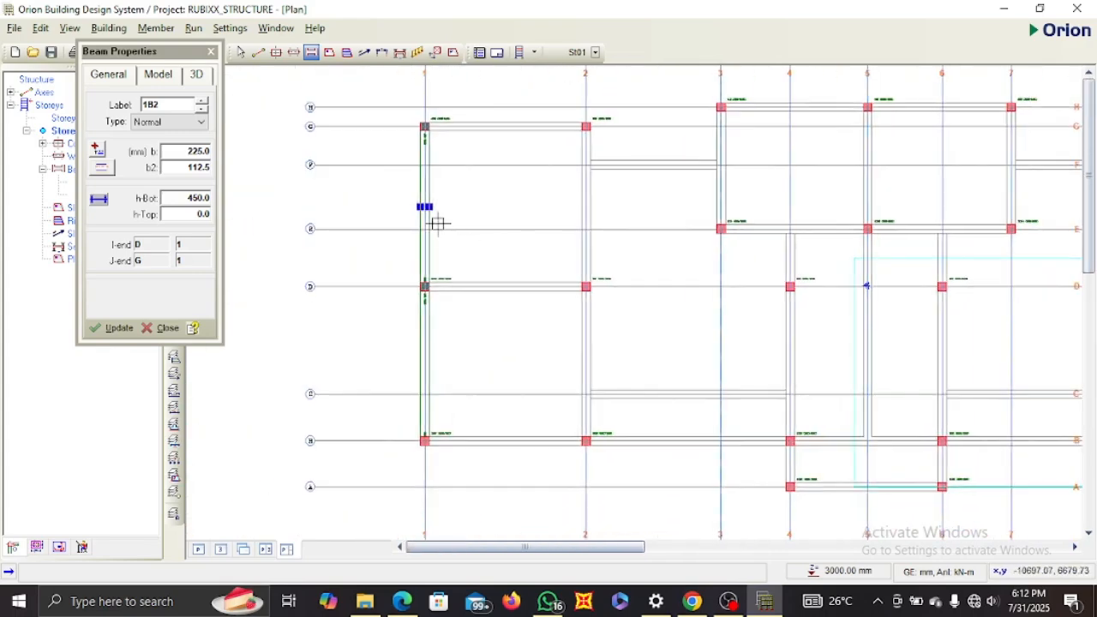
scroll(438, 223, "up", 2)
scroll(448, 214, "down", 4)
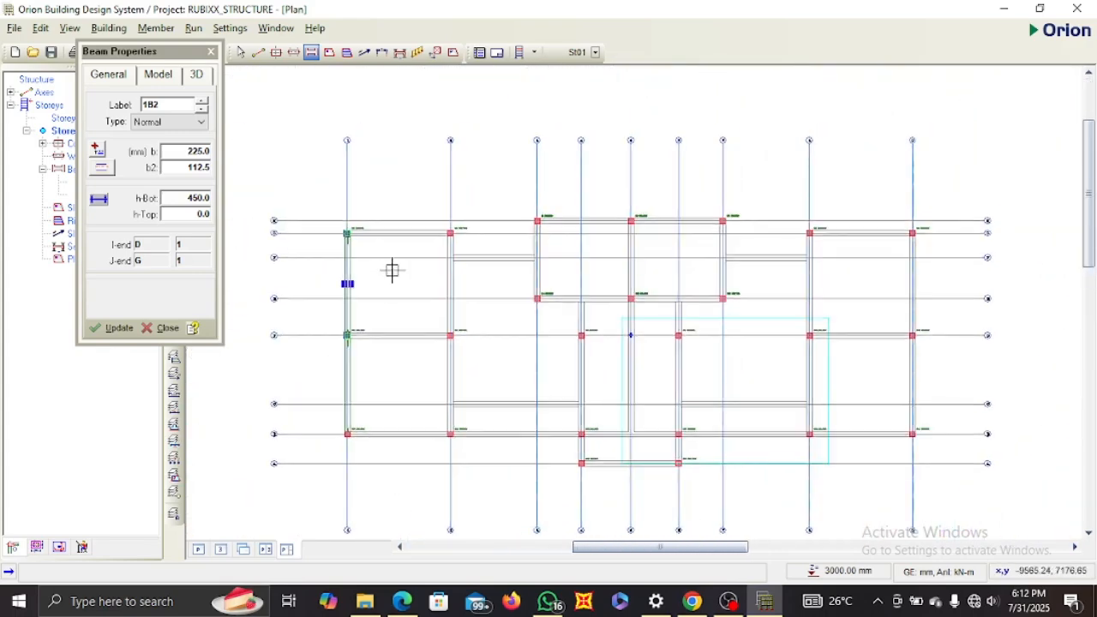
left_click_drag(348, 232, 450, 433)
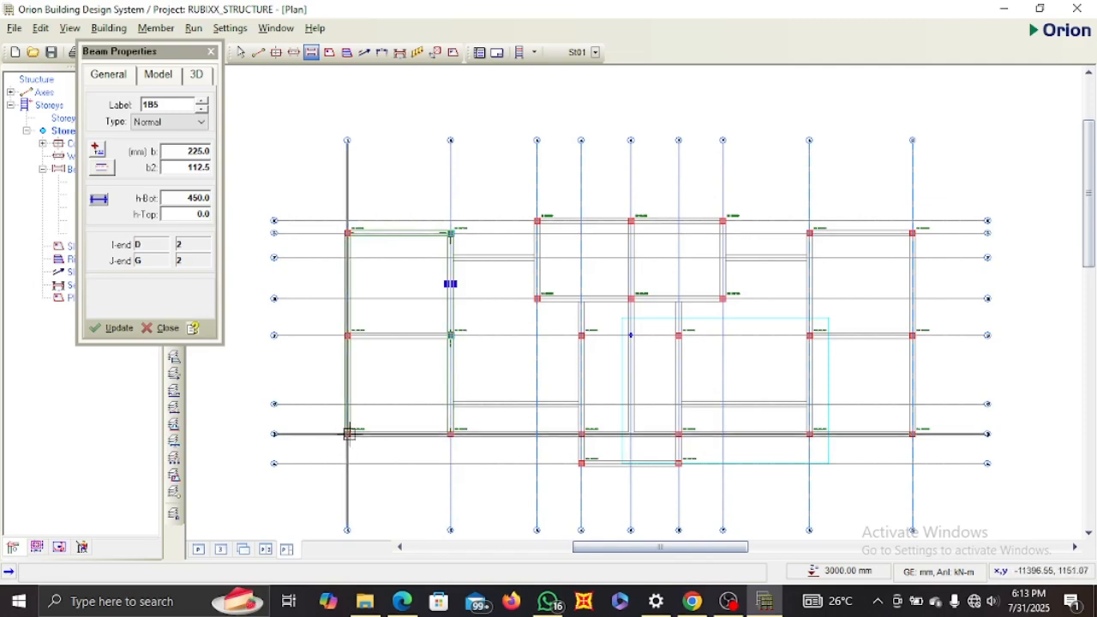
left_click_drag(348, 433, 916, 434)
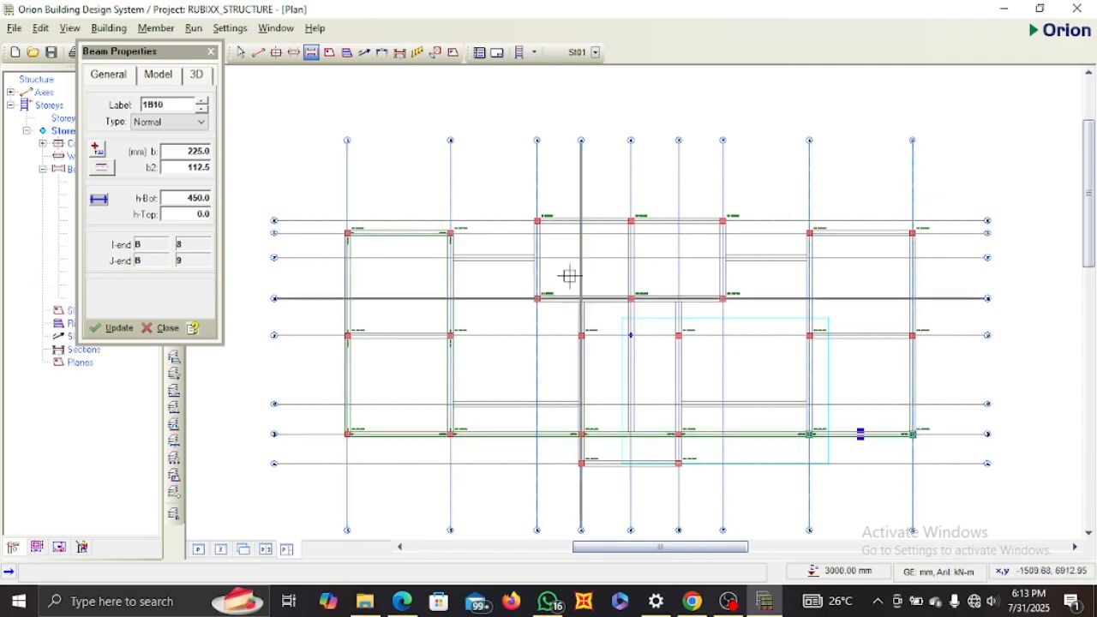
Insert the beams along axis H from axis 3 to axis 7.
left_click_drag(537, 221, 723, 232)
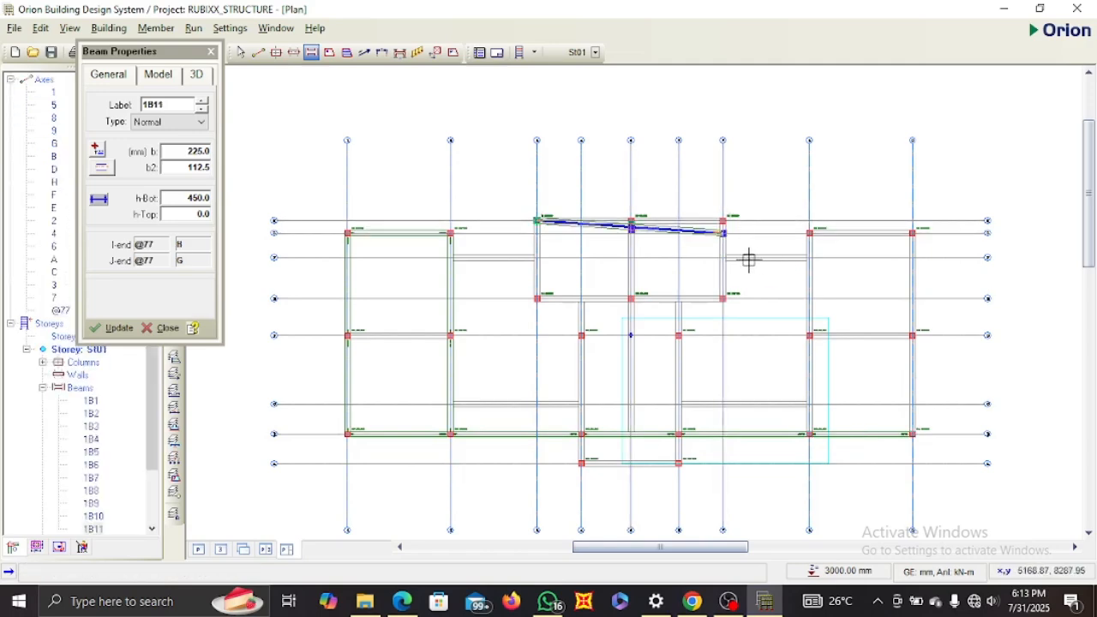
scroll(652, 215, "up", 3)
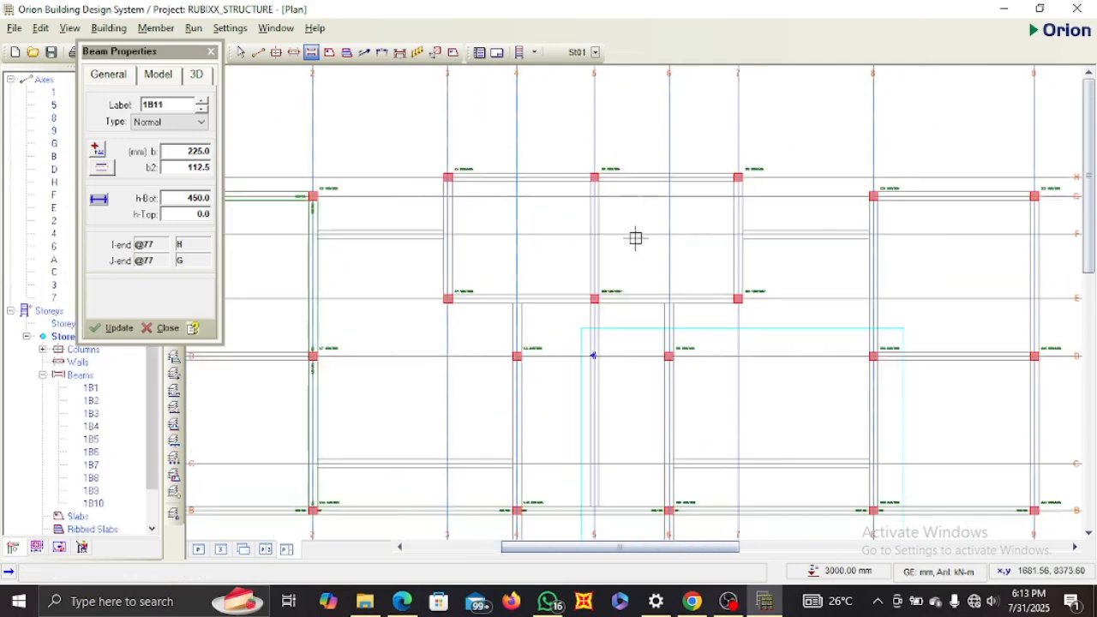
left_click_drag(446, 178, 740, 176)
scroll(738, 186, "down", 2)
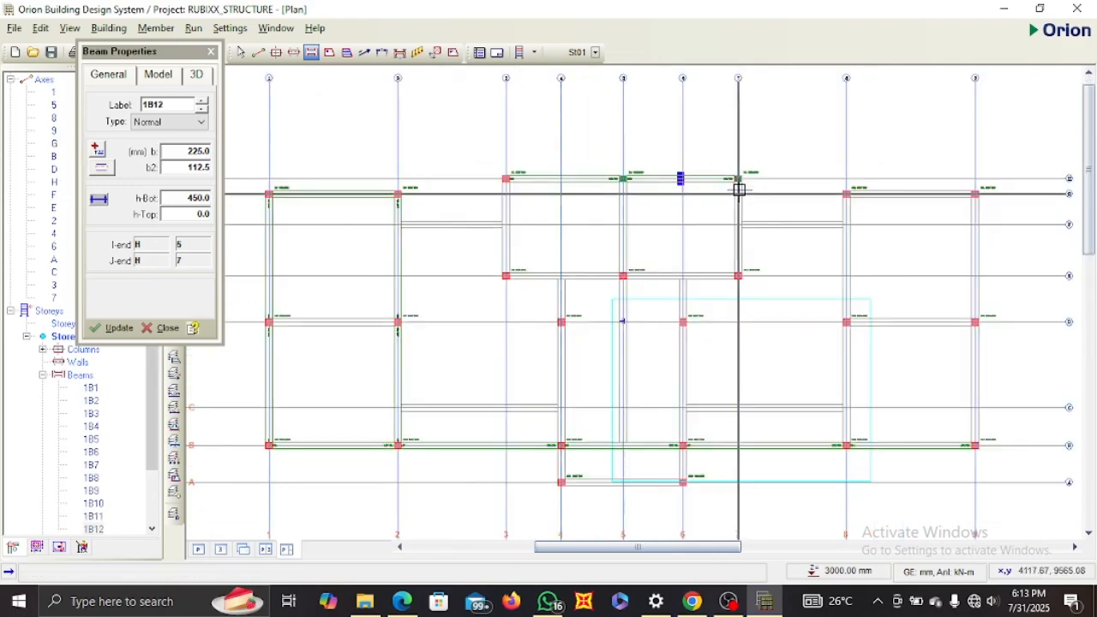
Insert a beam on axis G between axes 8 and 9, and one on axis D between axes 1 and 2.
middle_click_drag(661, 234, 597, 240)
left_click_drag(761, 201, 864, 200)
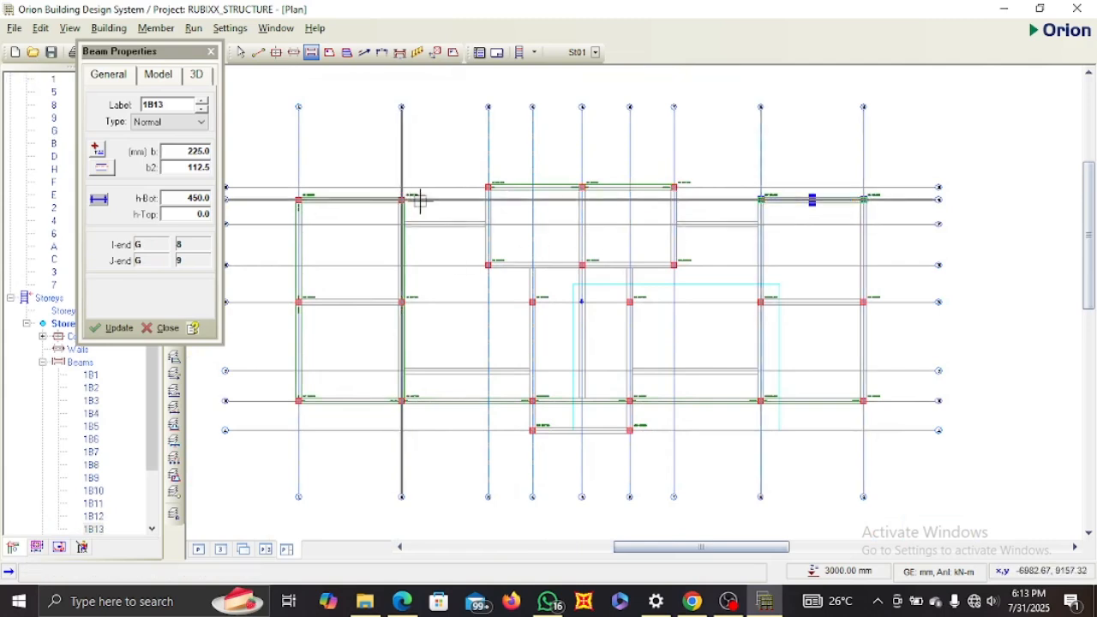
left_click_drag(300, 302, 401, 302)
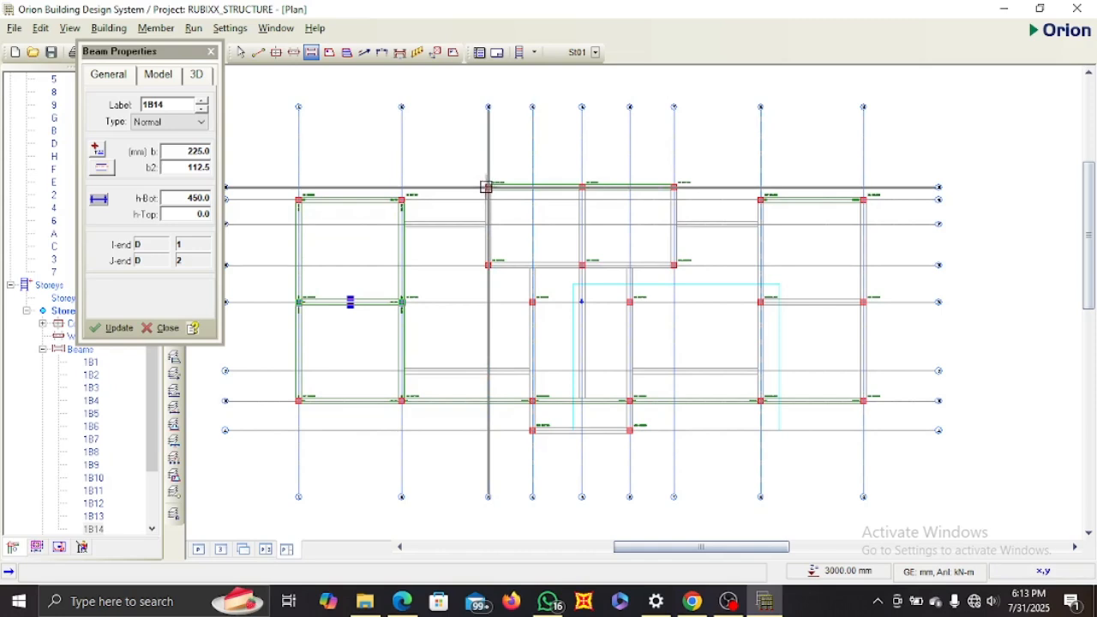
Insert the beams on axes 3 and 7 between H and E, on E from 3 to 7, and on axes 4 and 6 from E to B.
left_click_drag(486, 187, 673, 264)
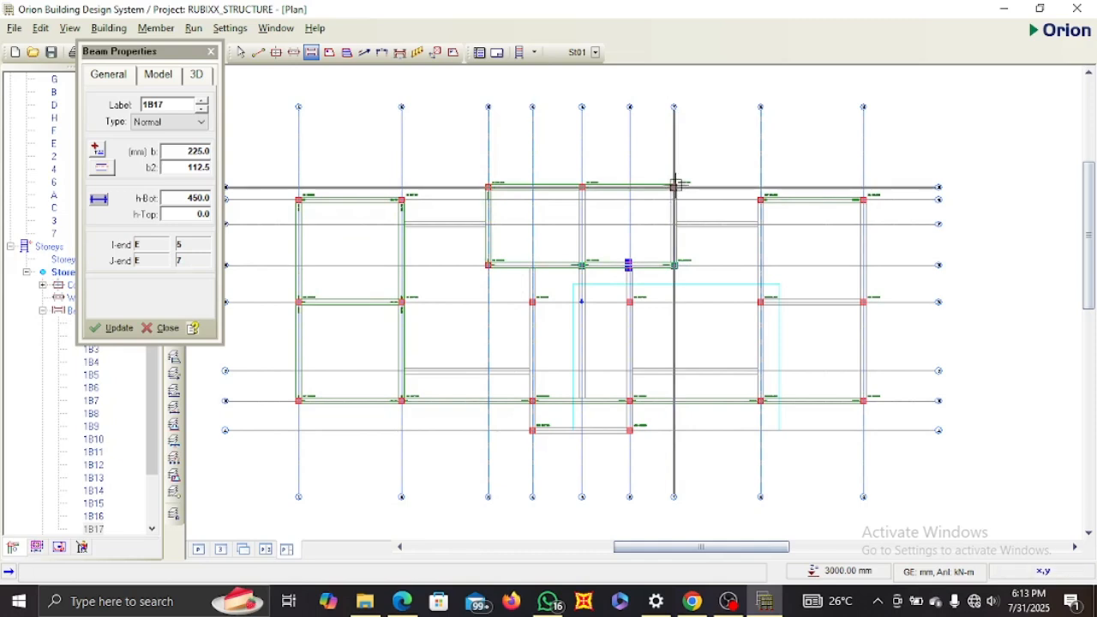
left_click_drag(674, 187, 630, 400)
left_click_drag(535, 264, 532, 400)
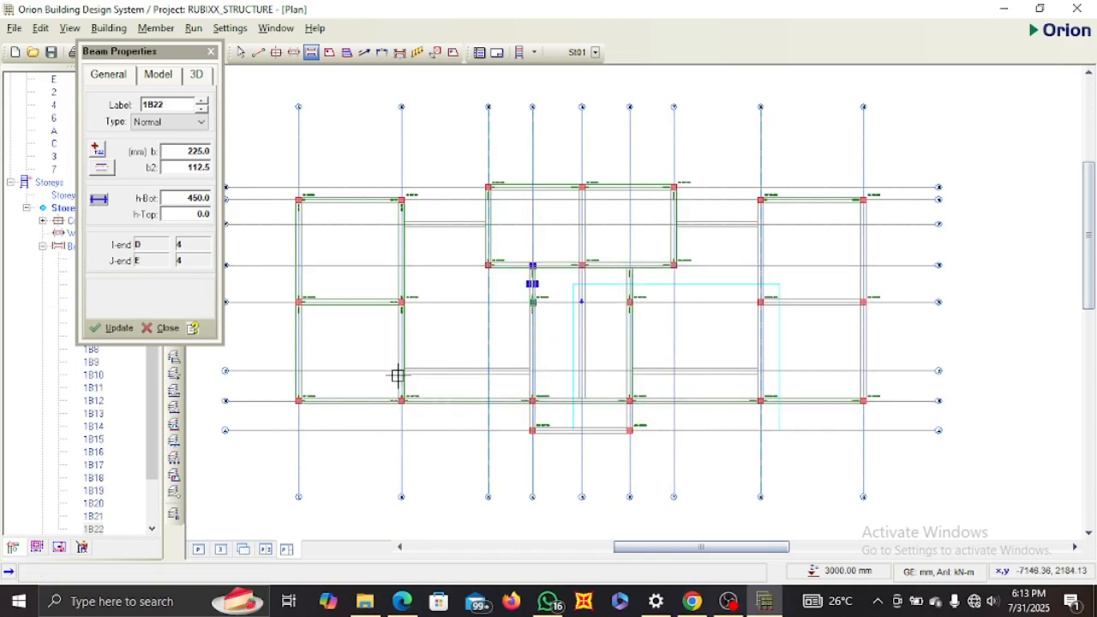
Insert the beams on axis C from 2 to 4 and 6 to 8, on D from 8 to 9, and on axis 8 from G to B.
left_click_drag(399, 372, 533, 370)
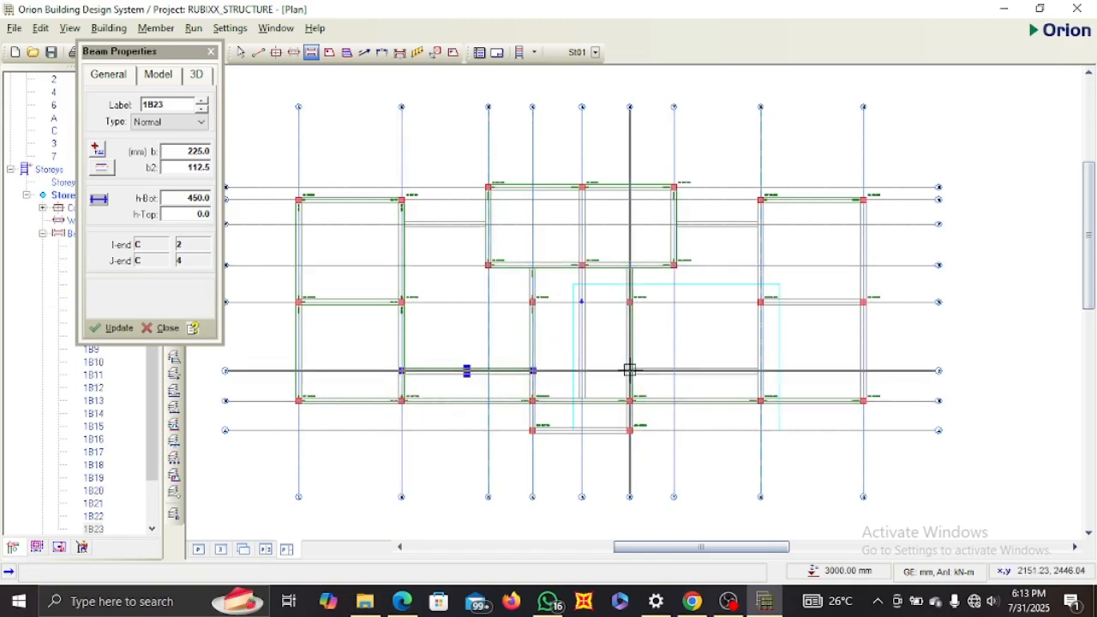
left_click_drag(630, 370, 761, 370)
left_click_drag(761, 302, 865, 302)
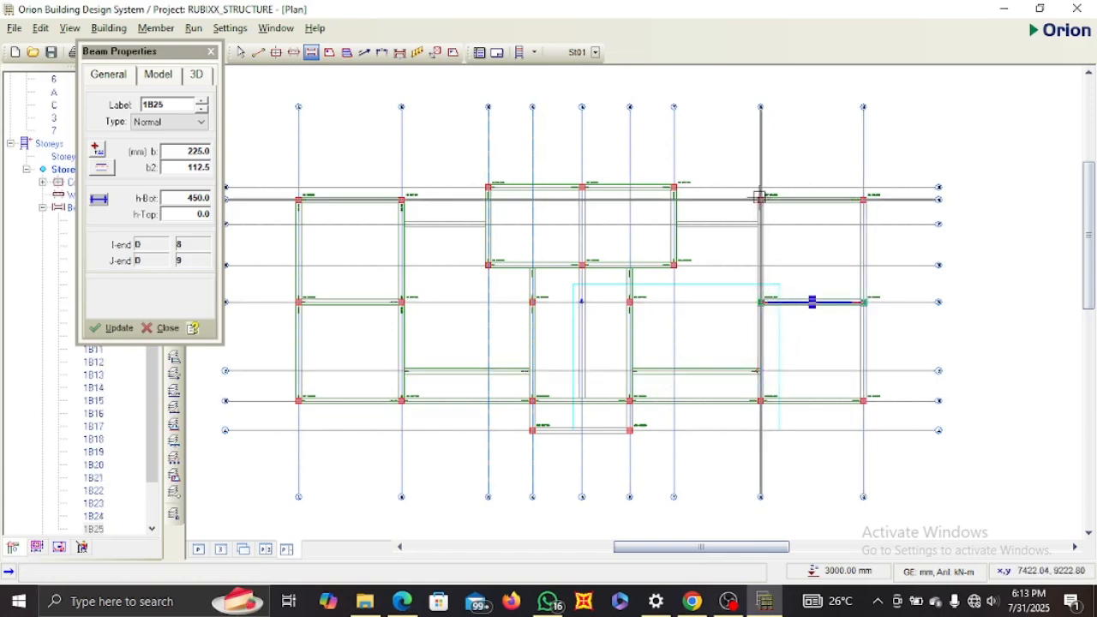
left_click_drag(769, 230, 760, 400)
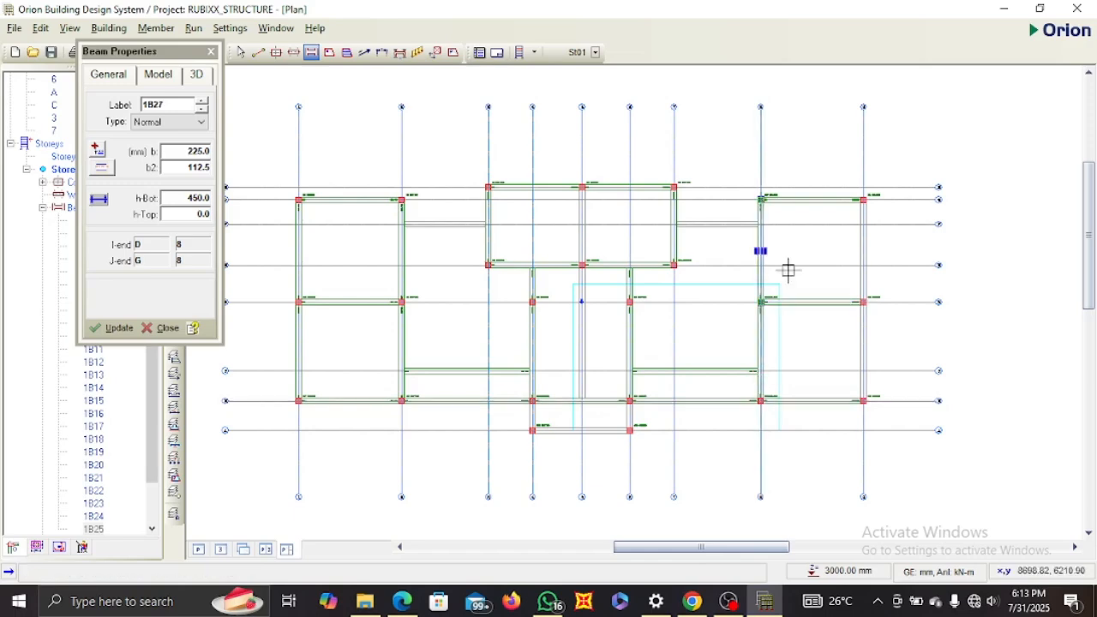
Leave beam insertion and examine where the reference beam on axis F meets the beams on axes 7 and 8.
scroll(713, 208, "up", 1)
scroll(720, 208, "up", 2)
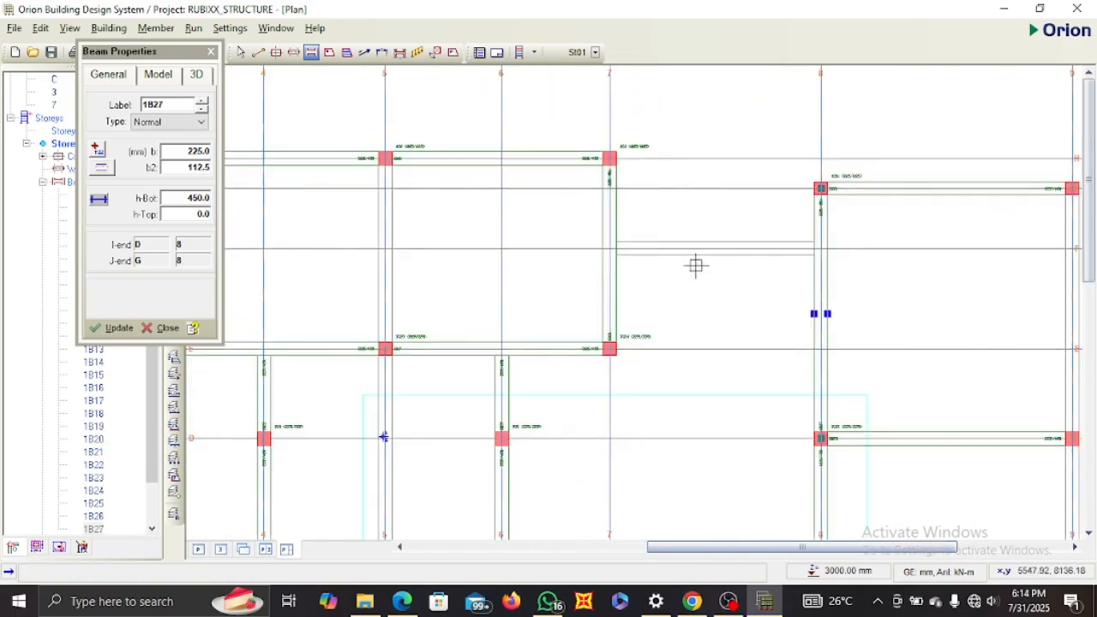
scroll(640, 262, "down", 3)
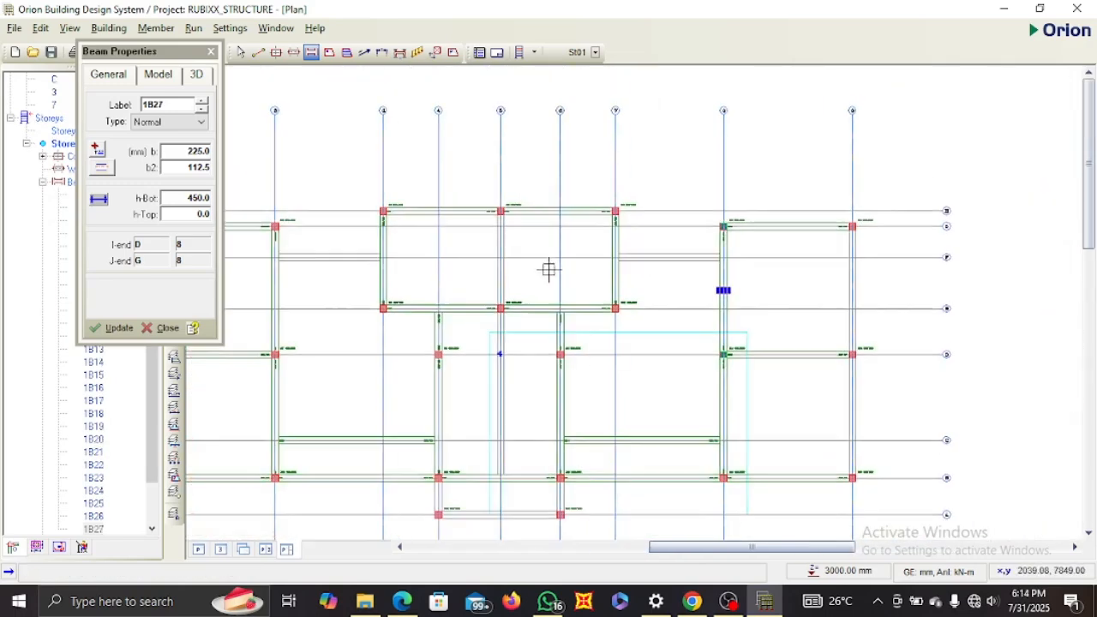
left_click(211, 52)
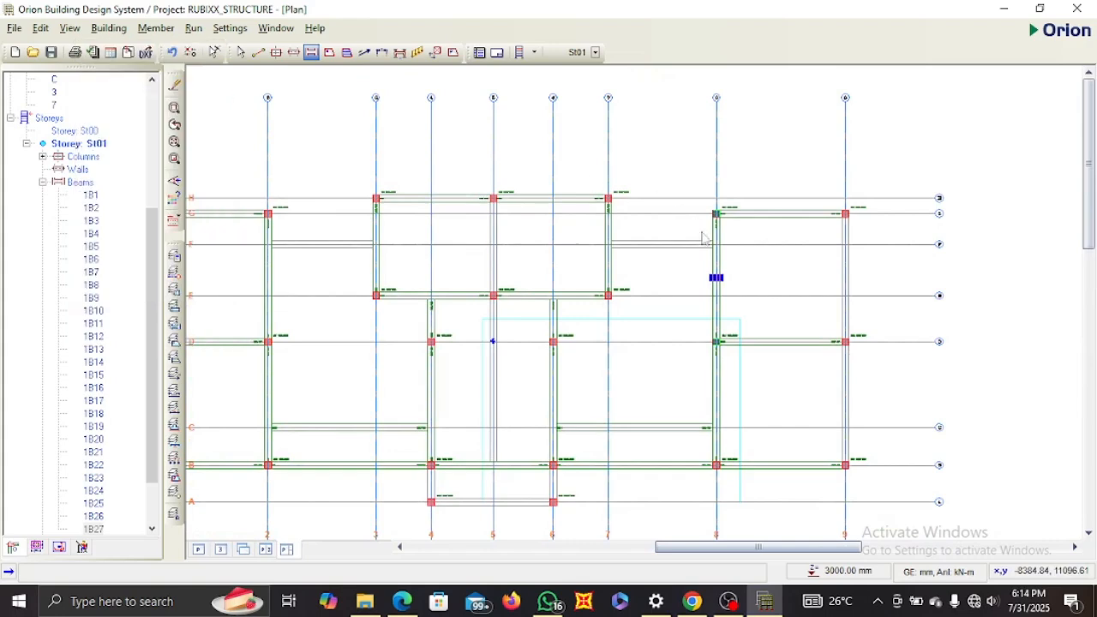
key("Escape")
scroll(653, 242, "up", 2)
middle_click_drag(648, 253, 596, 269)
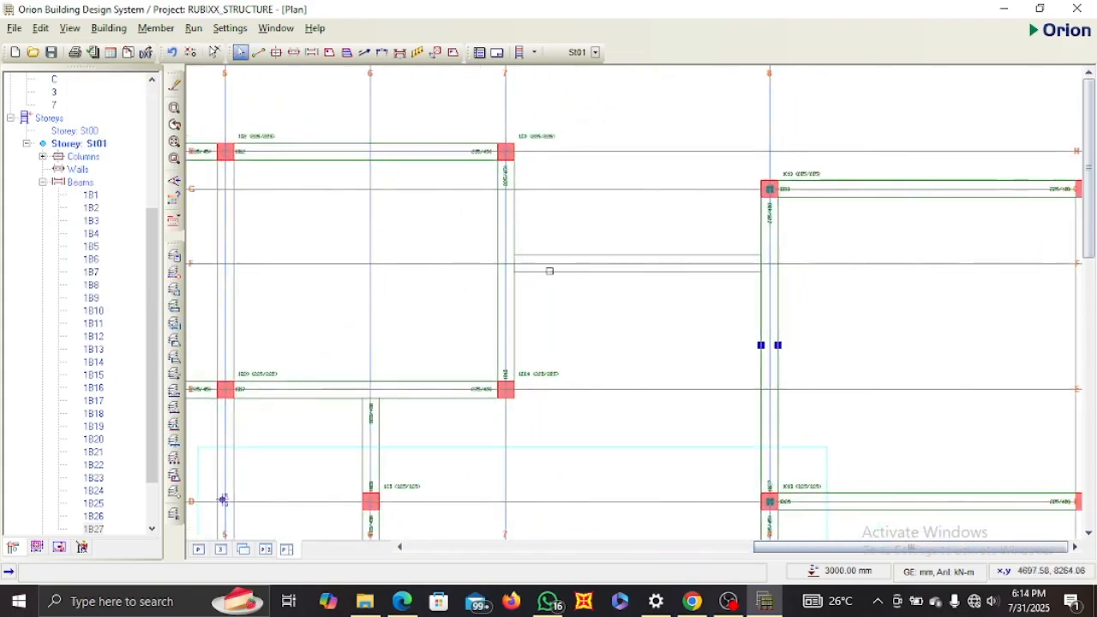
scroll(536, 260, "down", 2)
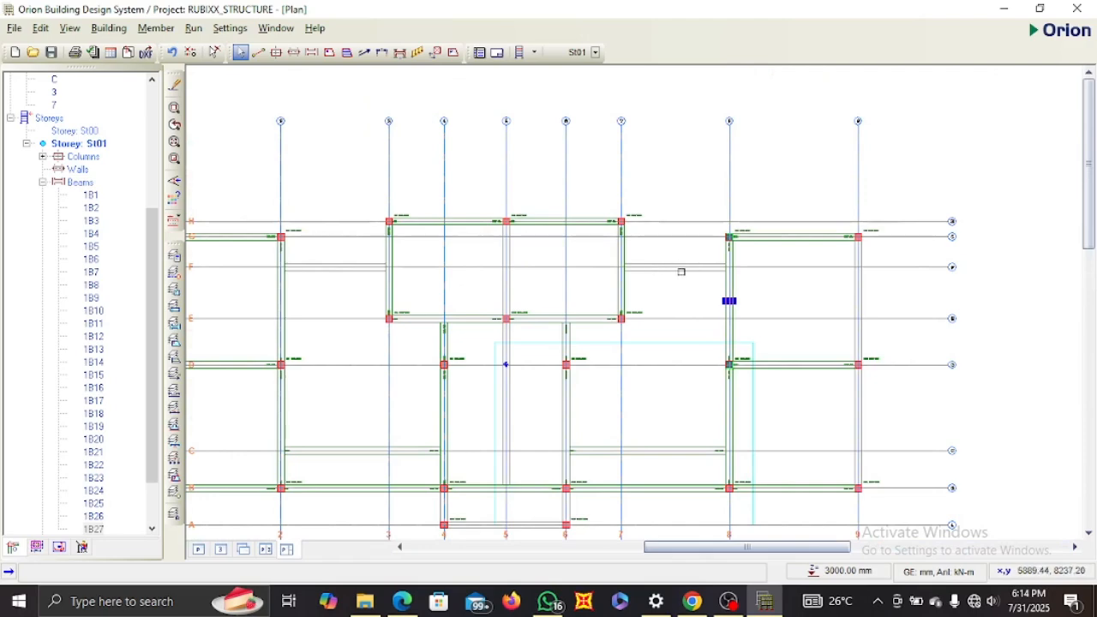
scroll(682, 271, "up", 2)
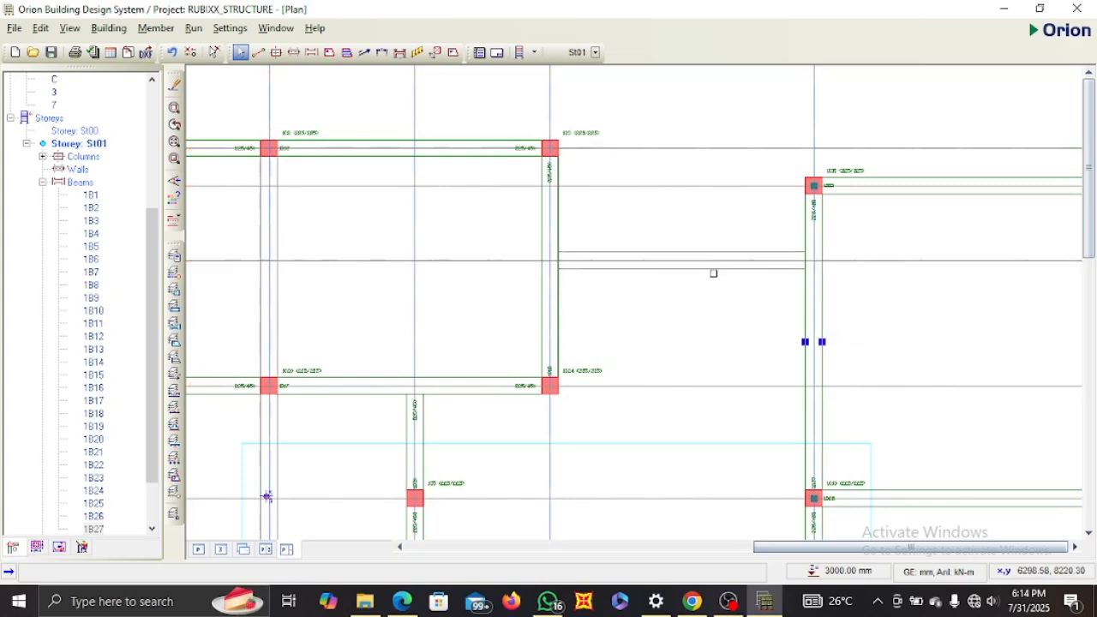
scroll(540, 159, "up", 4)
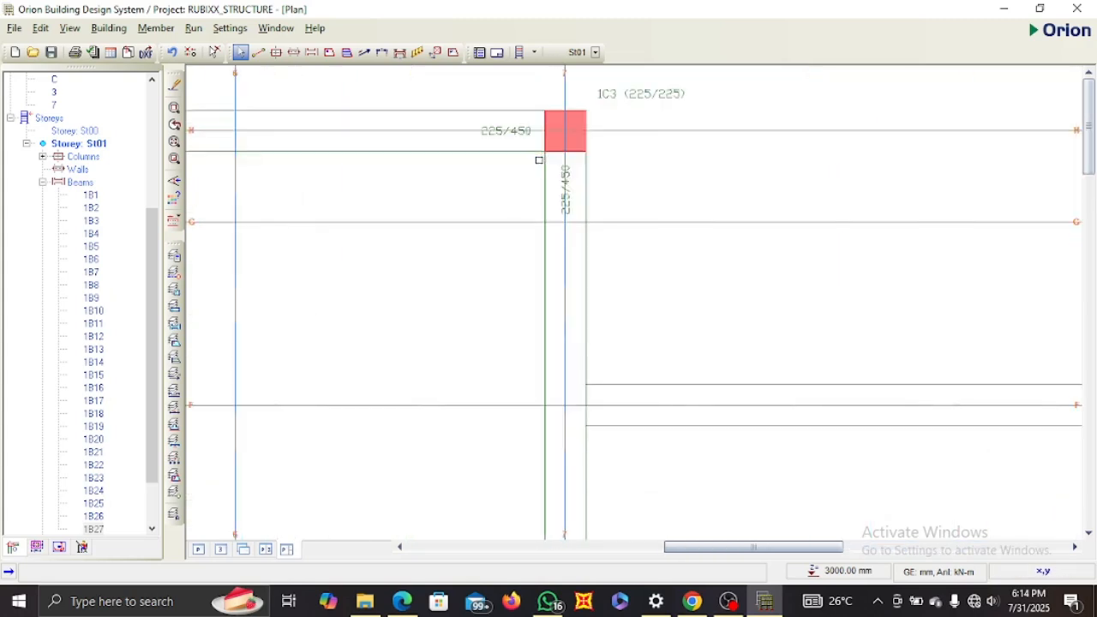
scroll(588, 182, "down", 5)
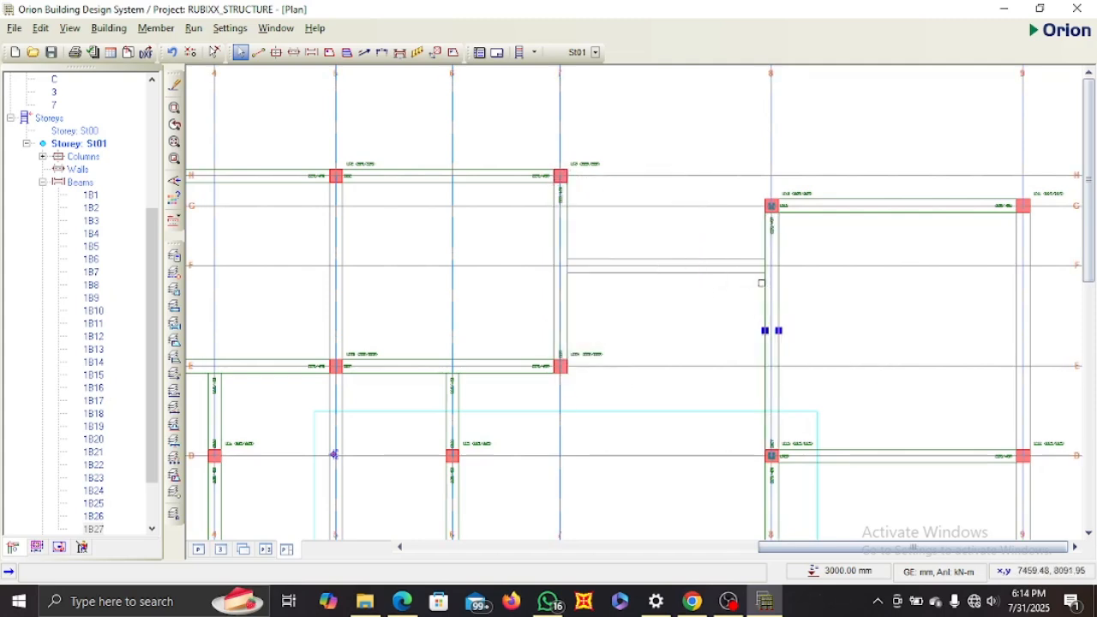
Reopen the properties of the axis 8 beam between D and G, and insert a beam on axis F between axes 7 and 8.
left_click(766, 287)
right_click(768, 289)
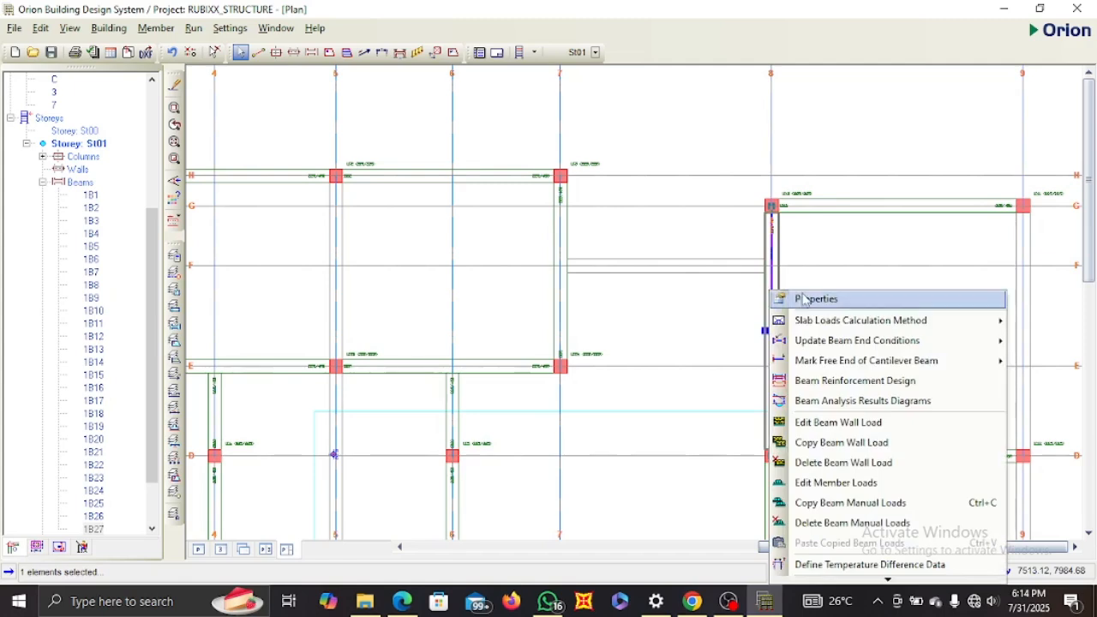
left_click(805, 299)
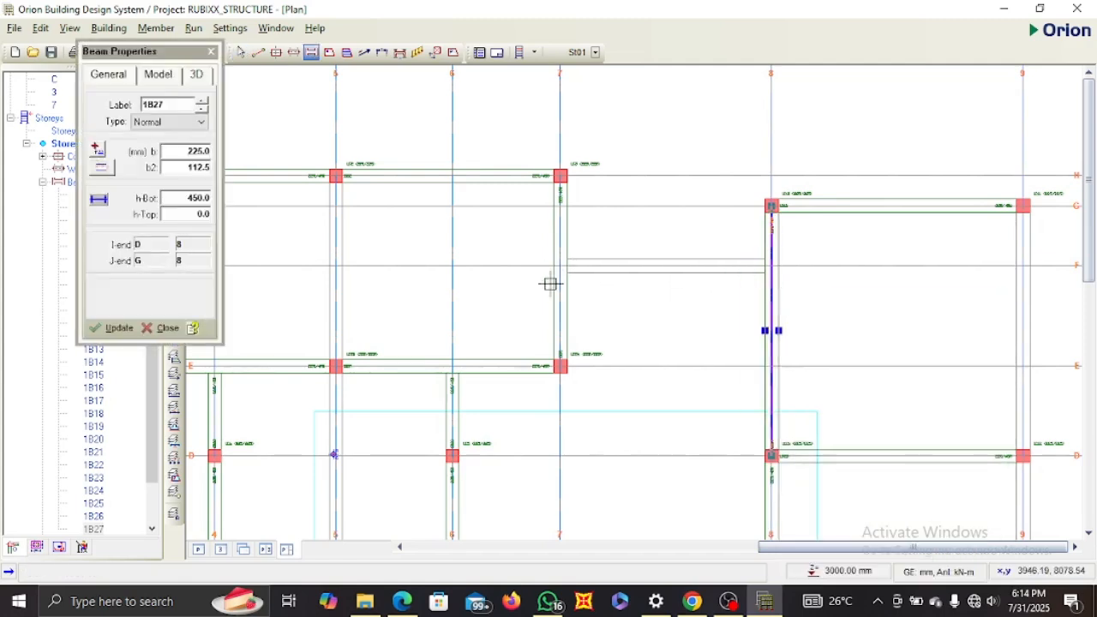
left_click_drag(558, 263, 770, 270)
scroll(664, 274, "up", 2)
scroll(584, 248, "up", 3)
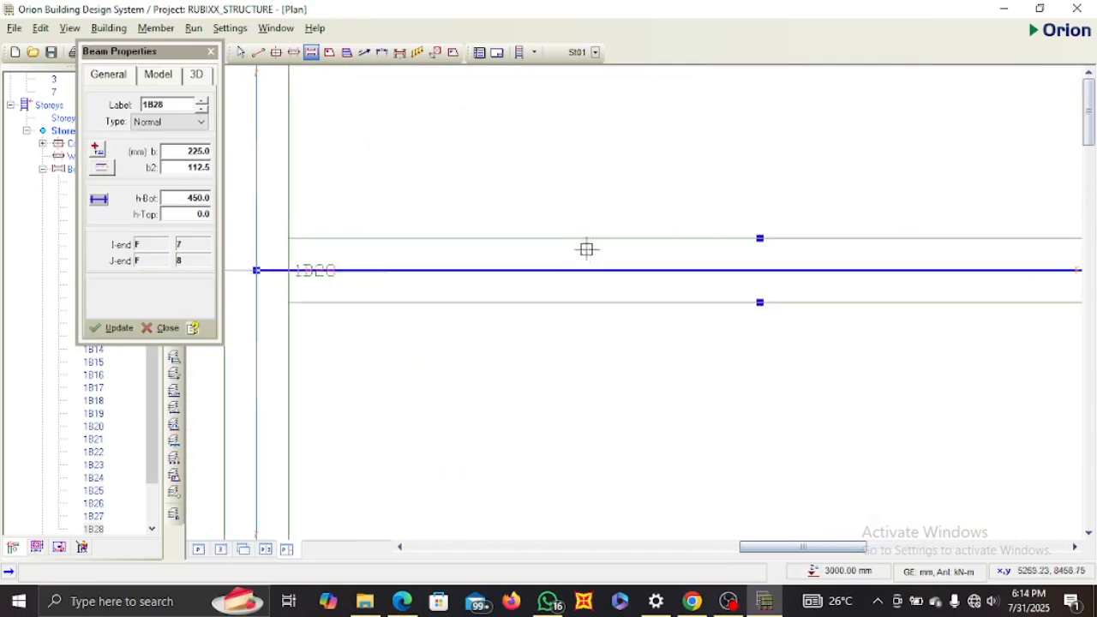
scroll(600, 264, "down", 3)
scroll(876, 269, "up", 4)
scroll(873, 267, "down", 2)
scroll(864, 265, "down", 5)
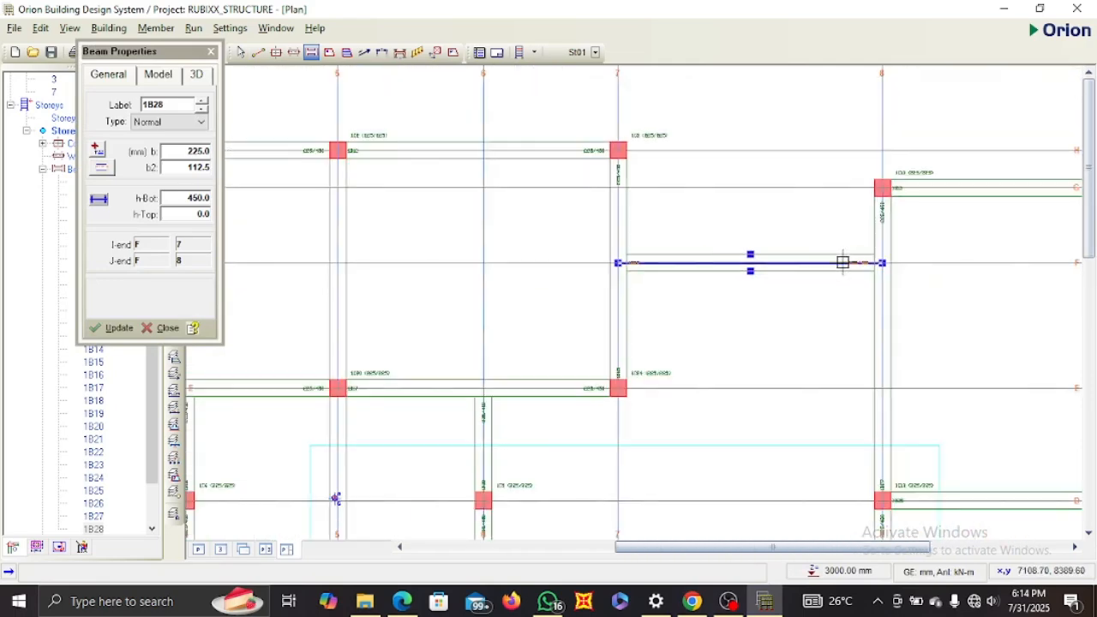
Insert a beam on axis F between axes 2 and 3.
scroll(532, 291, "up", 4)
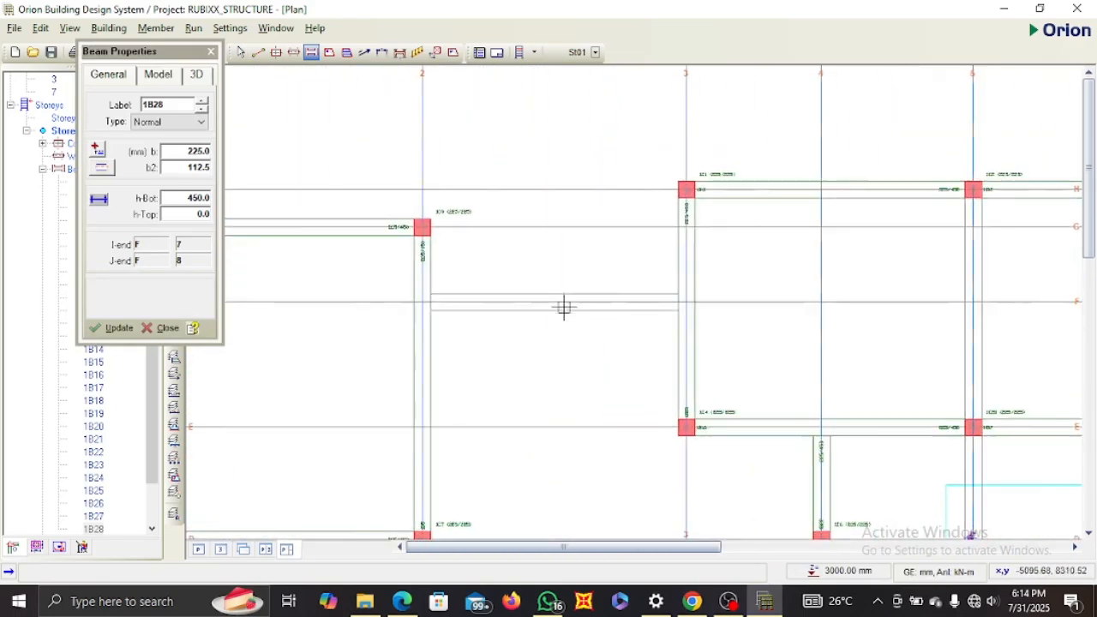
left_click_drag(422, 302, 686, 304)
scroll(540, 296, "down", 3)
middle_click_drag(621, 319, 589, 304)
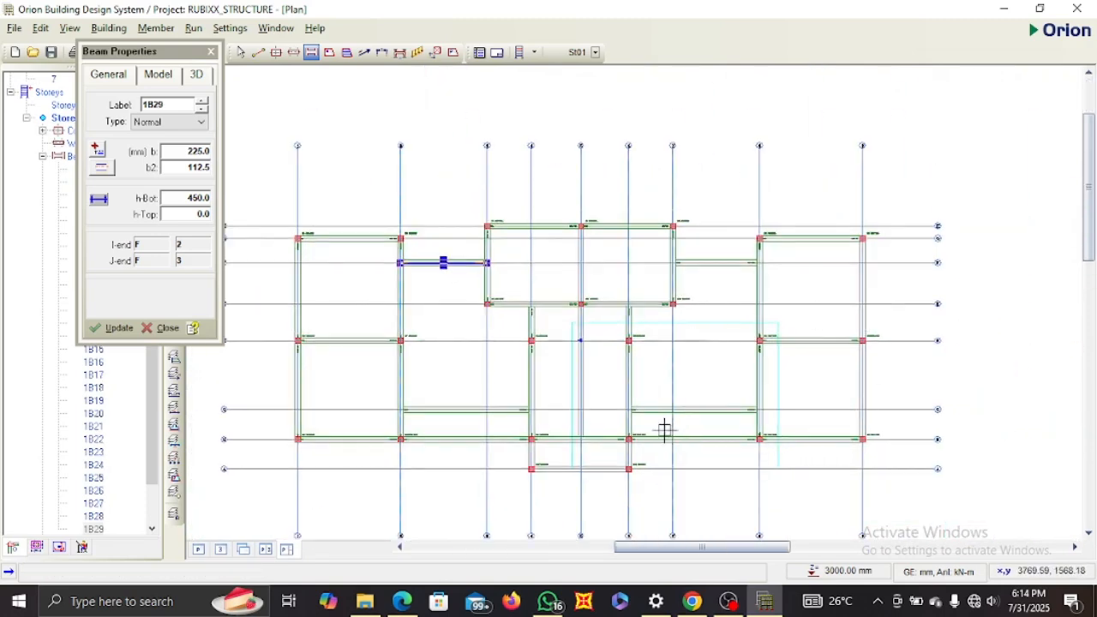
Insert the beams on axis 5 from H to B and leave beam insertion.
left_click_drag(588, 226, 580, 439)
scroll(591, 304, "up", 3)
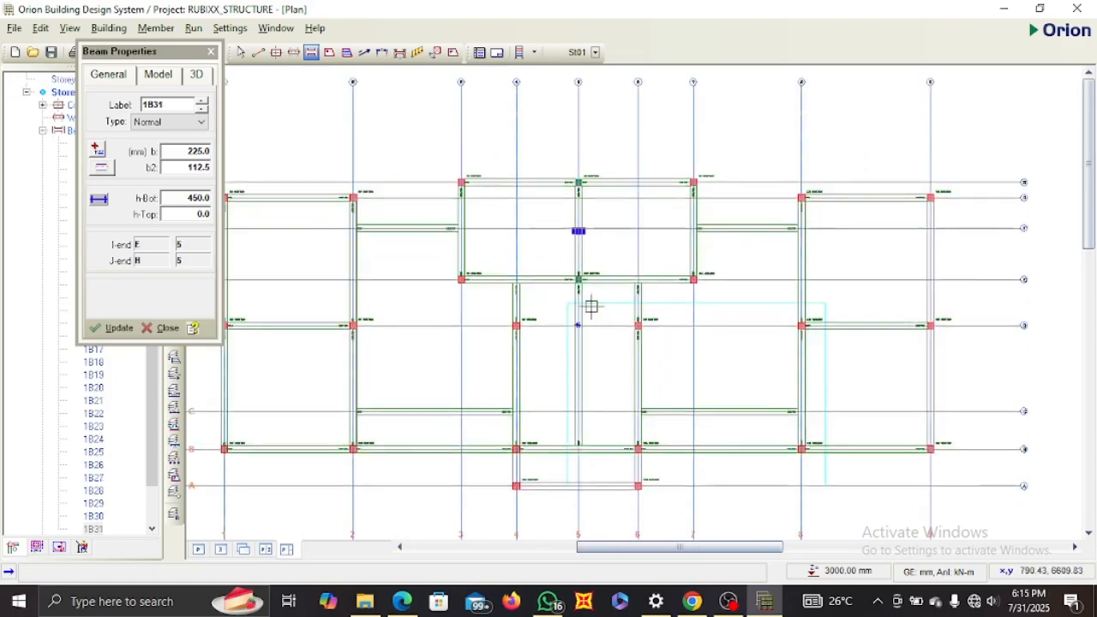
scroll(595, 302, "up", 2)
scroll(568, 208, "down", 5)
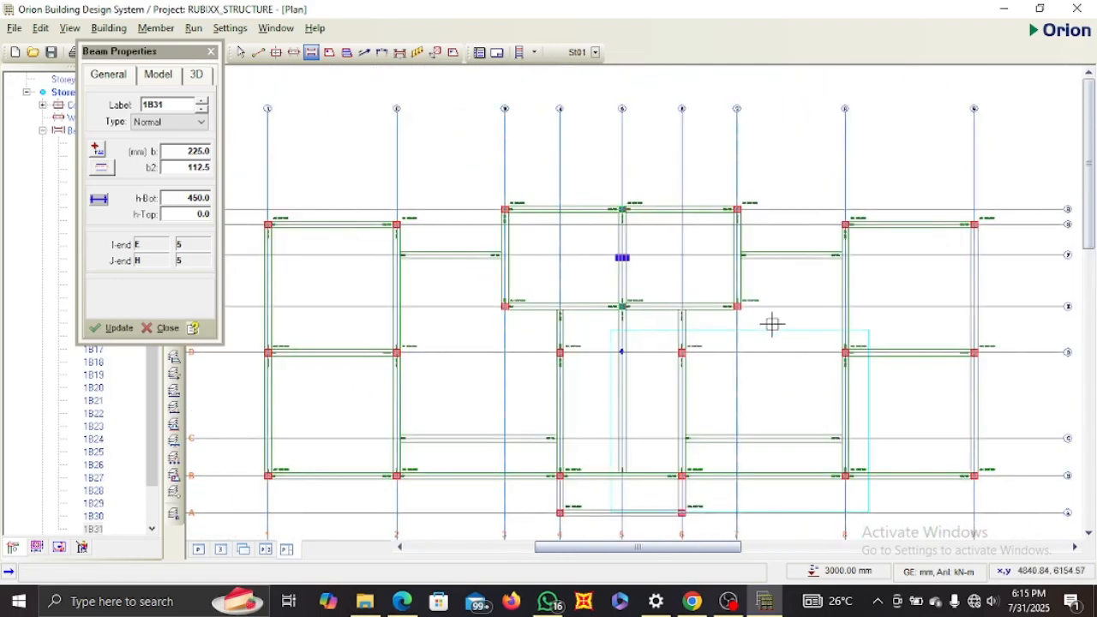
key("Escape")
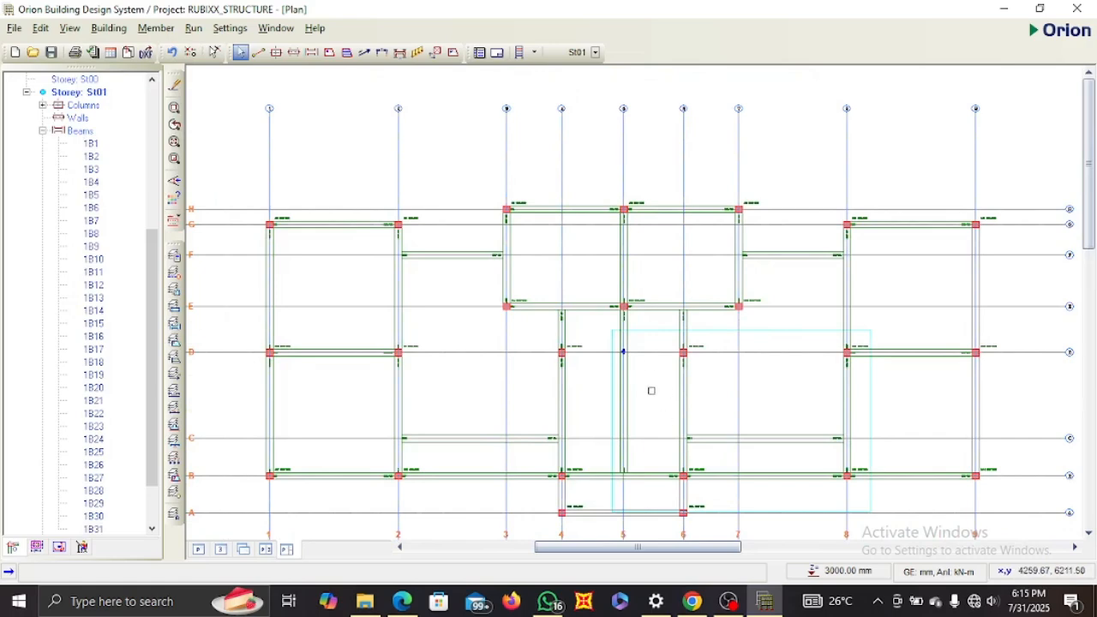
Start slab creation on storey St01 and set the slab depth to 150 mm.
scroll(652, 391, "down", 3)
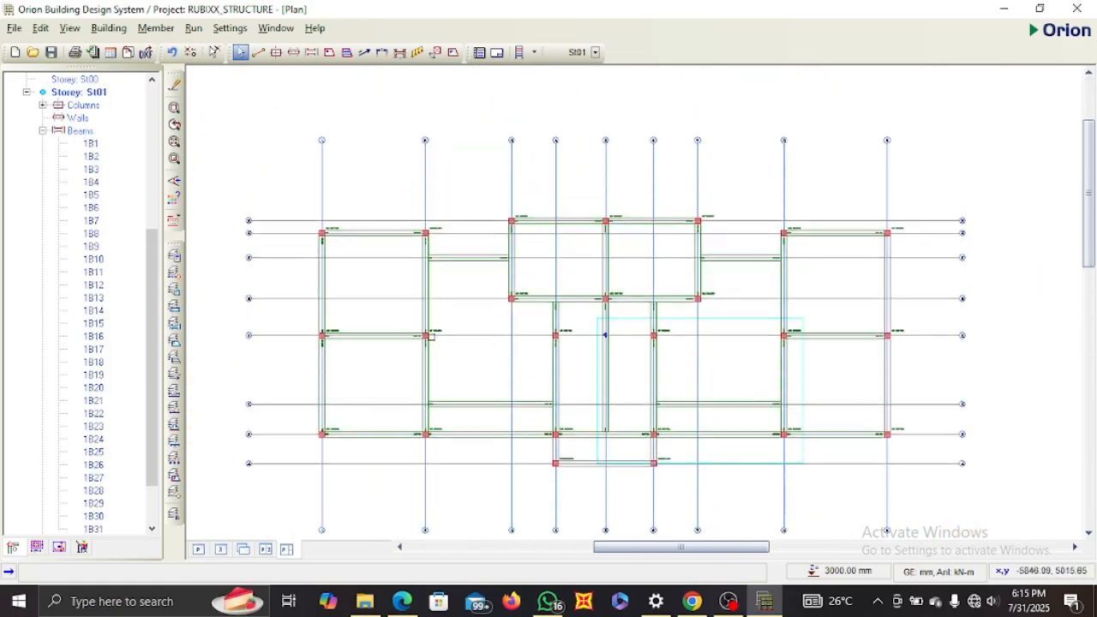
scroll(340, 262, "up", 3)
scroll(335, 225, "down", 1)
middle_click_drag(335, 225, 492, 255)
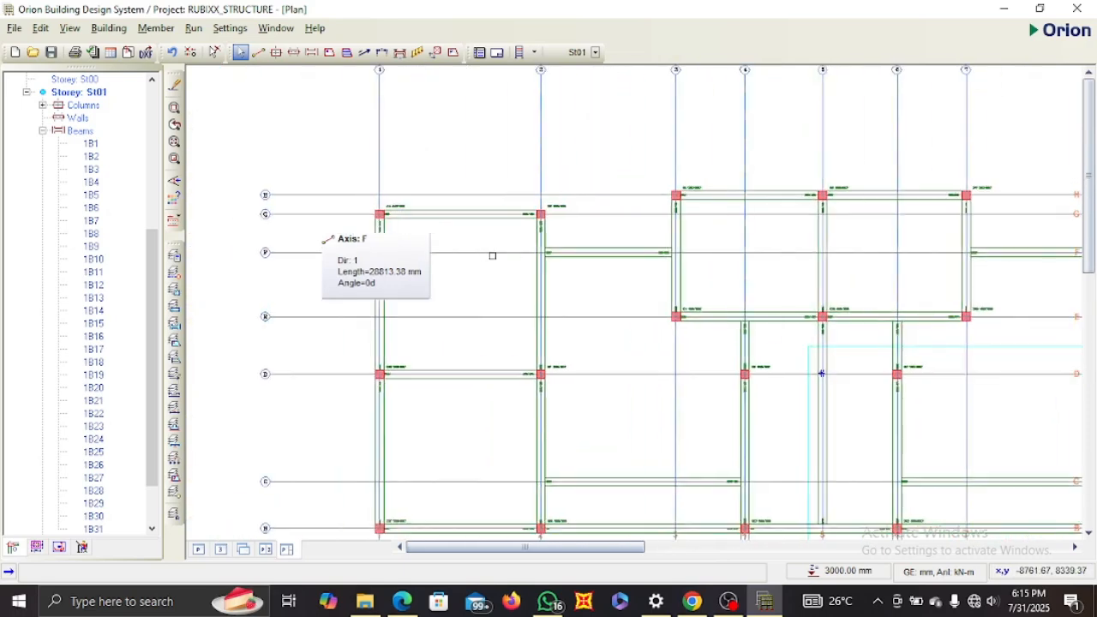
scroll(436, 254, "down", 3)
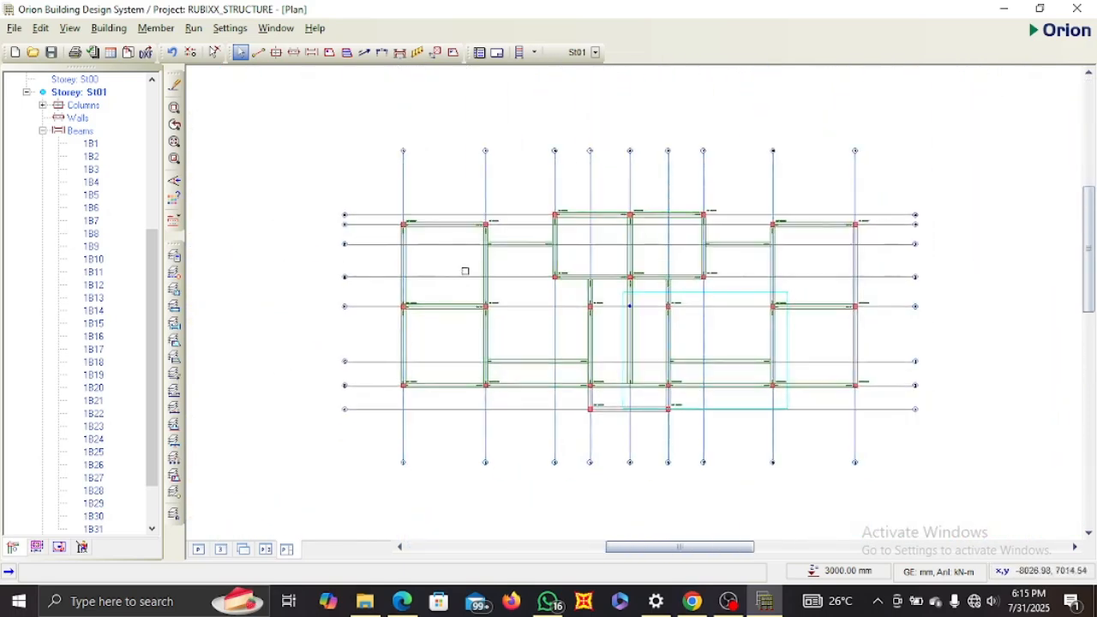
scroll(442, 235, "up", 1)
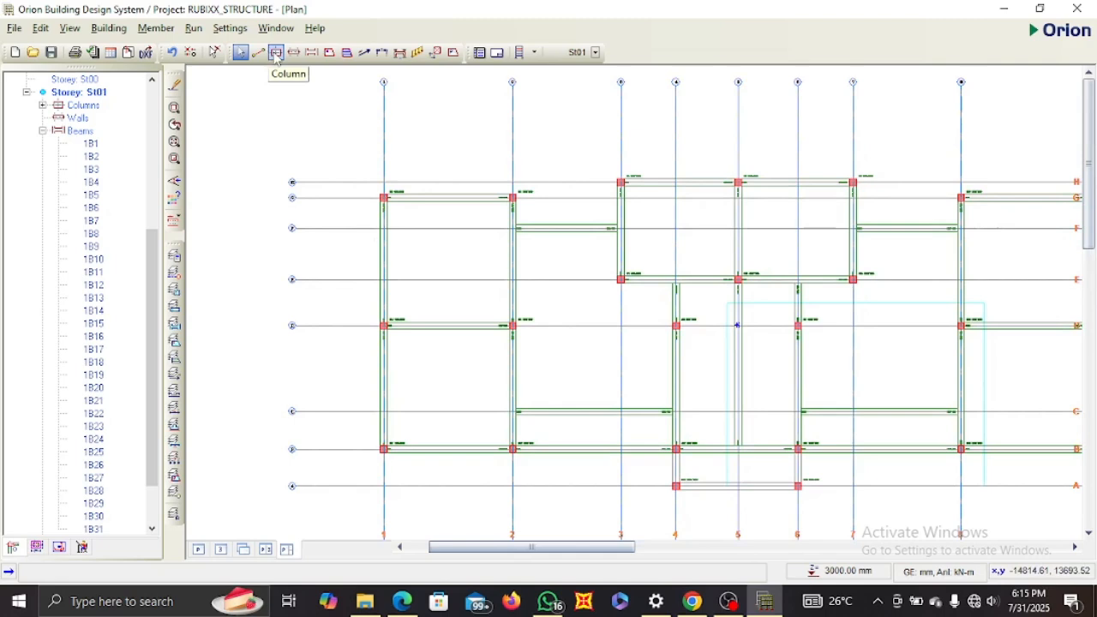
left_click(329, 53)
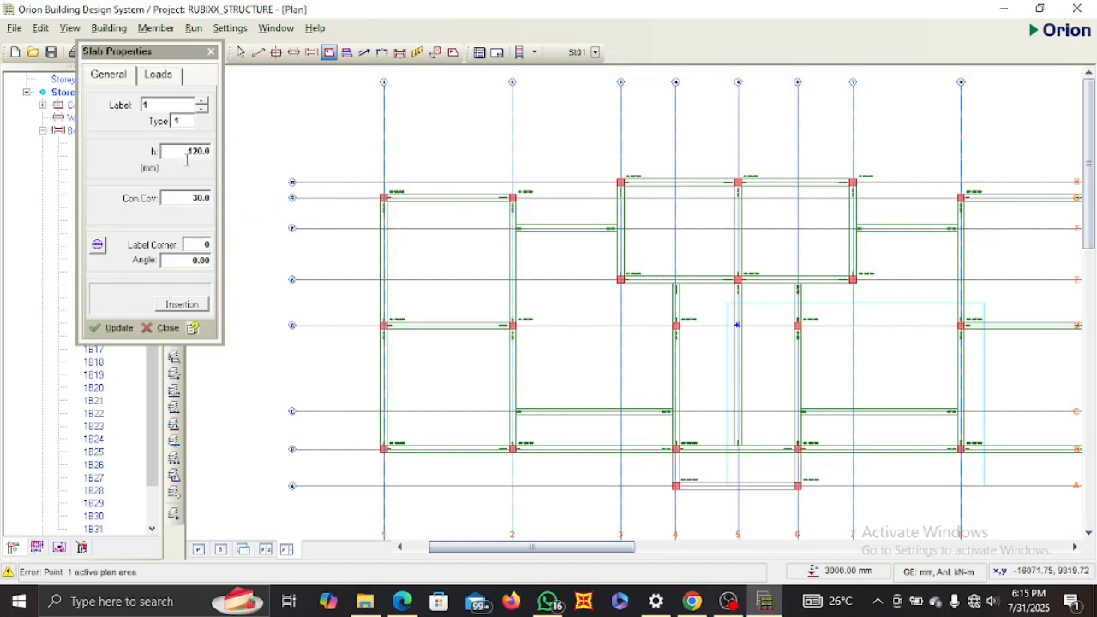
left_click_drag(188, 151, 214, 156)
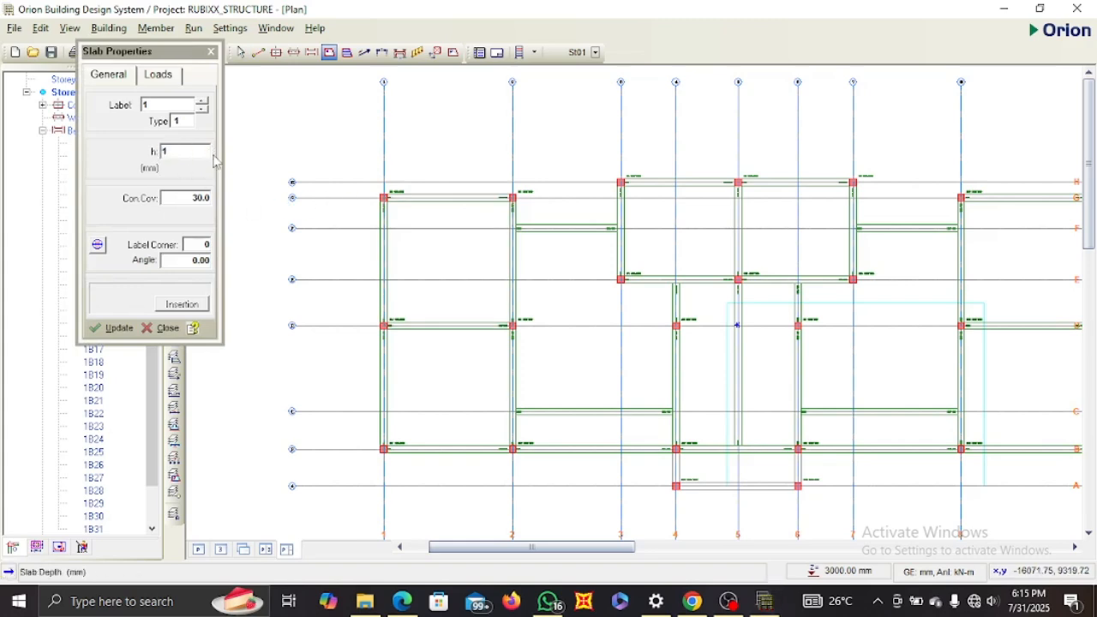
left_click(188, 197)
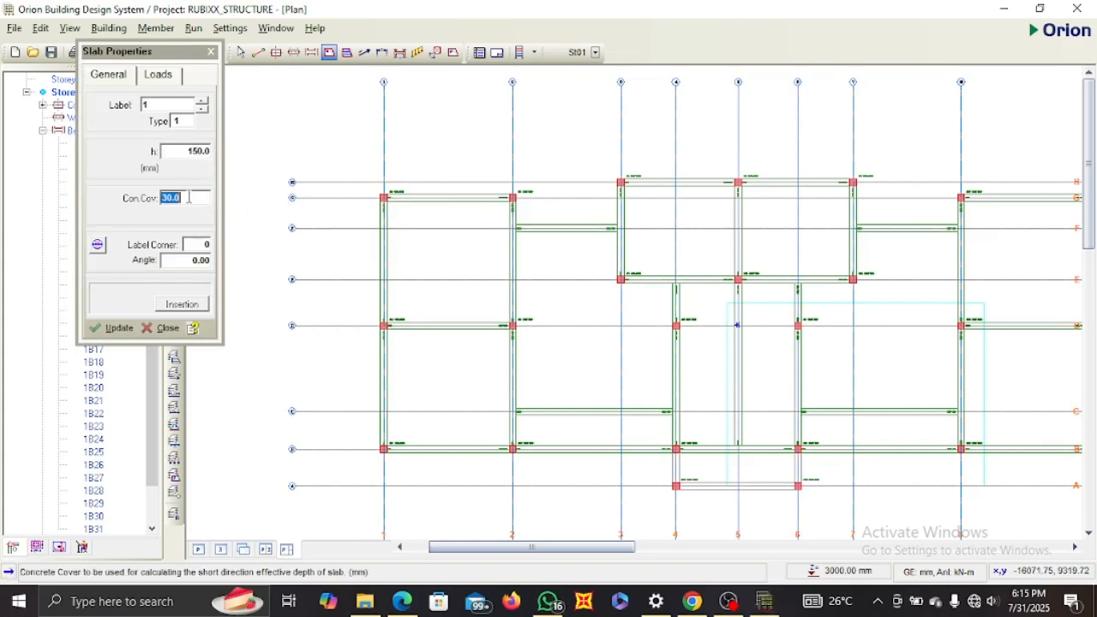
Set the slab's dead load to an entered value of 2.000 kN/m2.
left_click(155, 79)
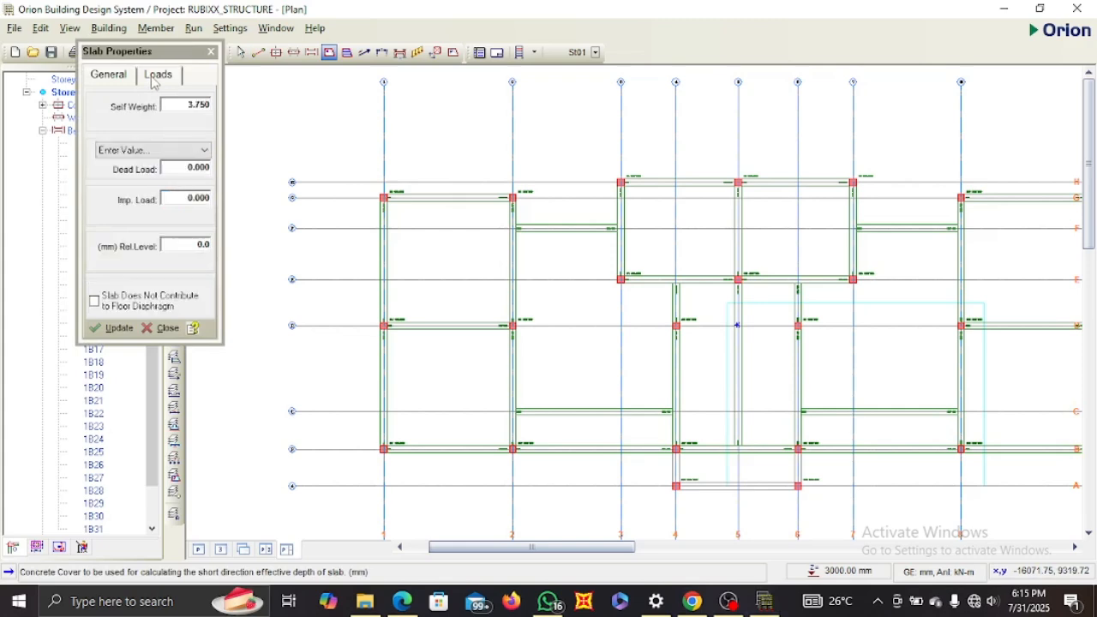
left_click(183, 152)
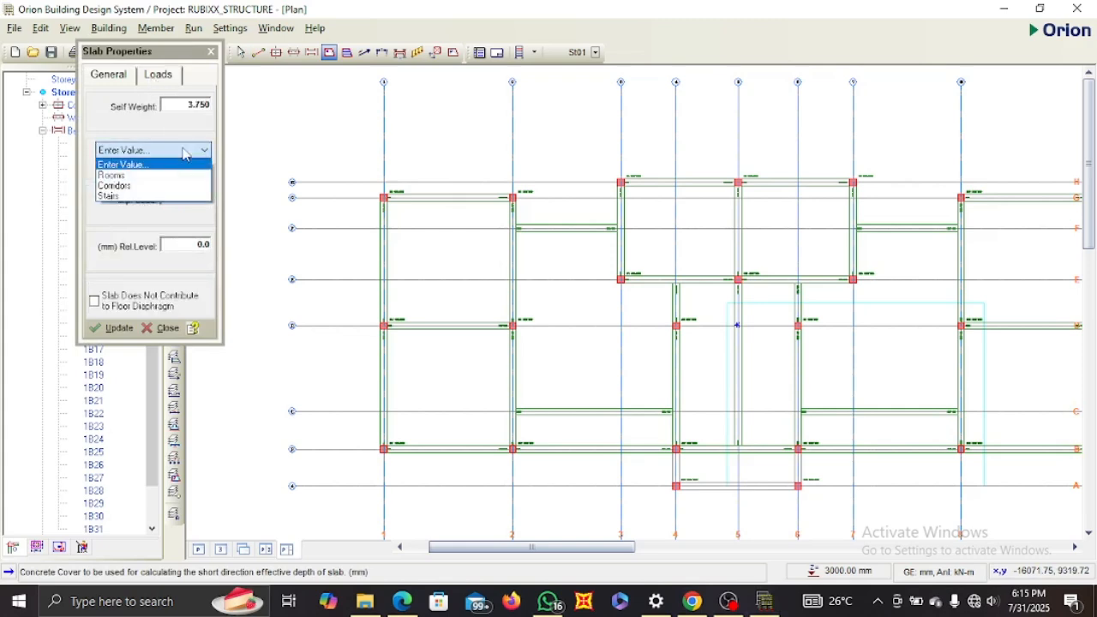
left_click(124, 175)
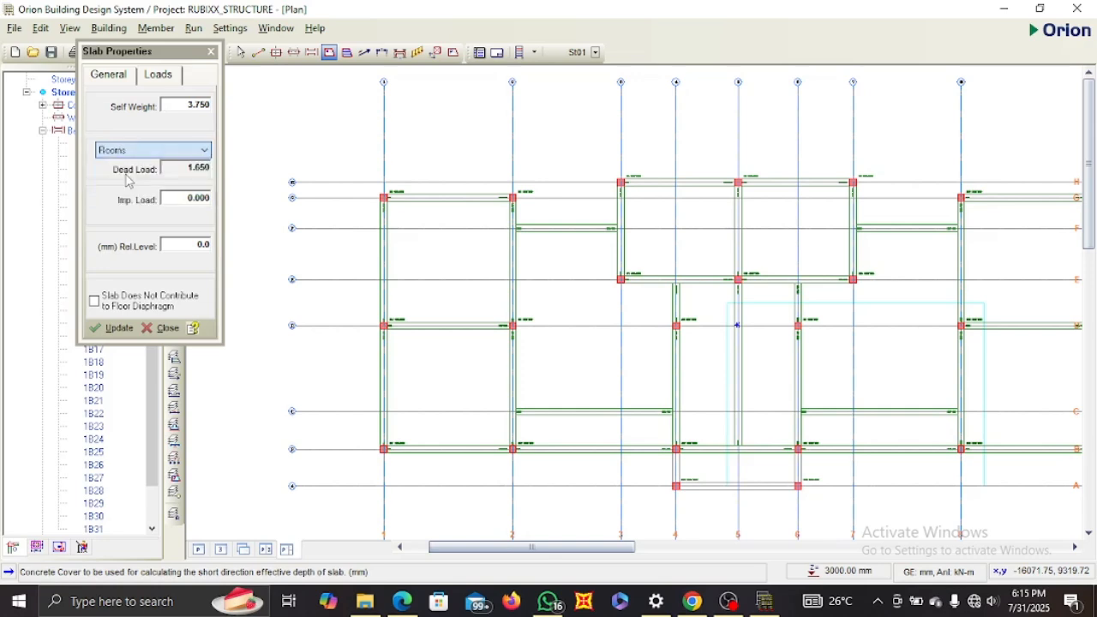
left_click(204, 151)
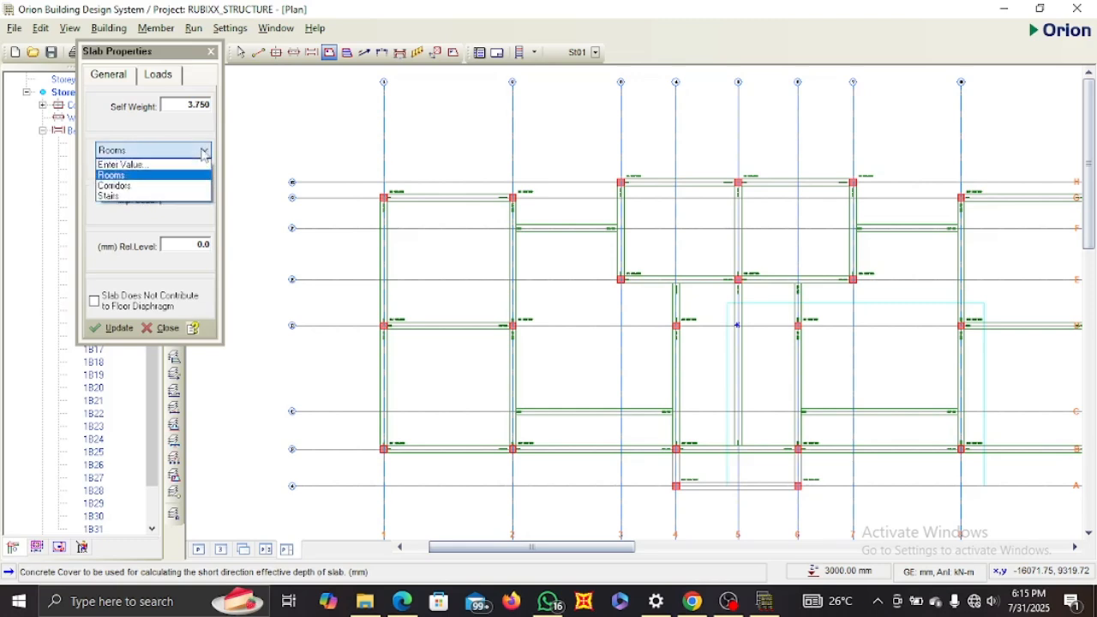
left_click(189, 164)
double_click(190, 165)
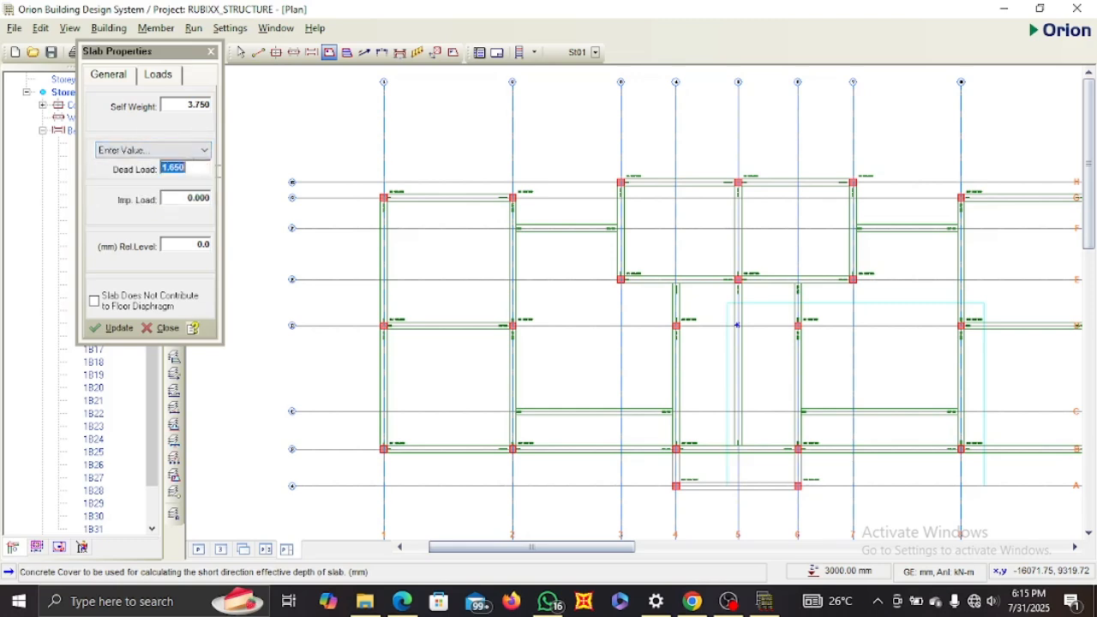
type("7")
Assign the slab the preset imposed load of 1.500 kN/m2 for general domestic use.
double_click(177, 197)
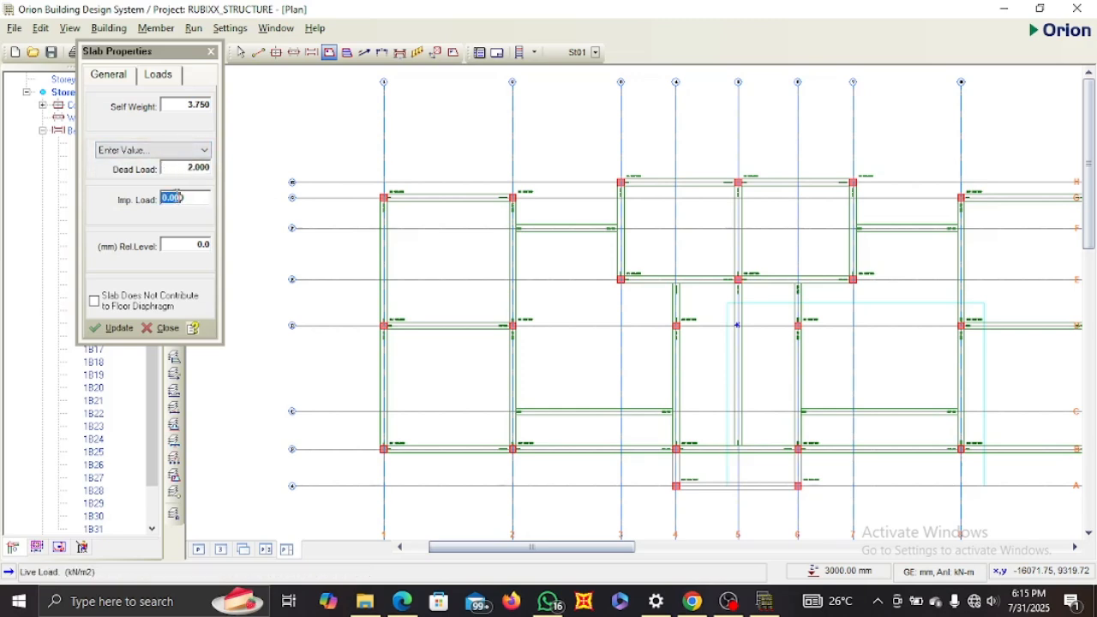
left_click(192, 152)
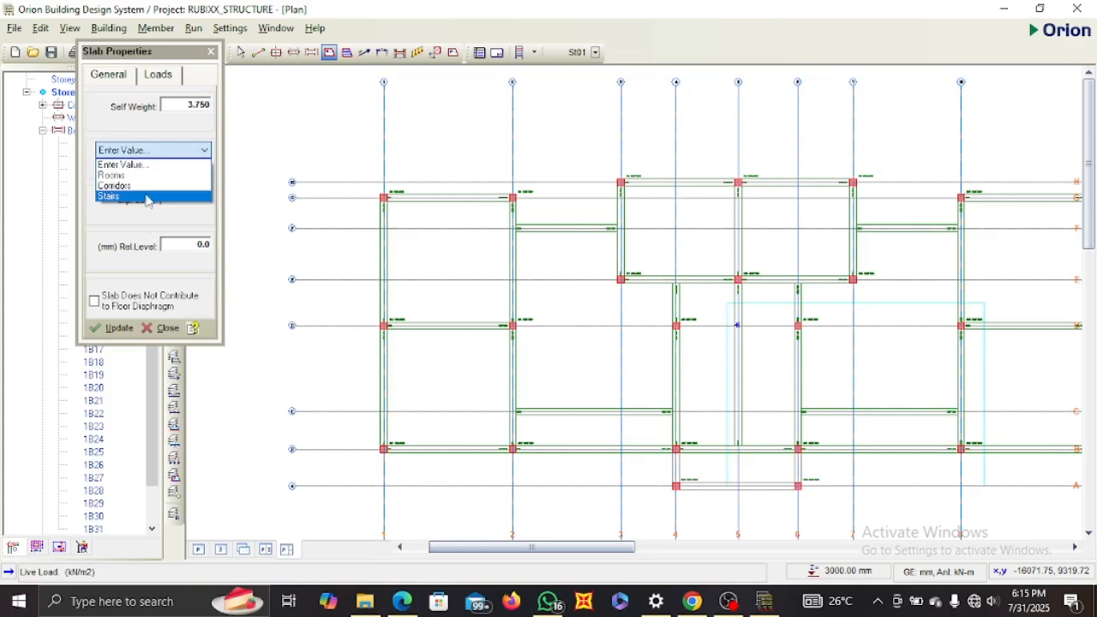
left_click(140, 166)
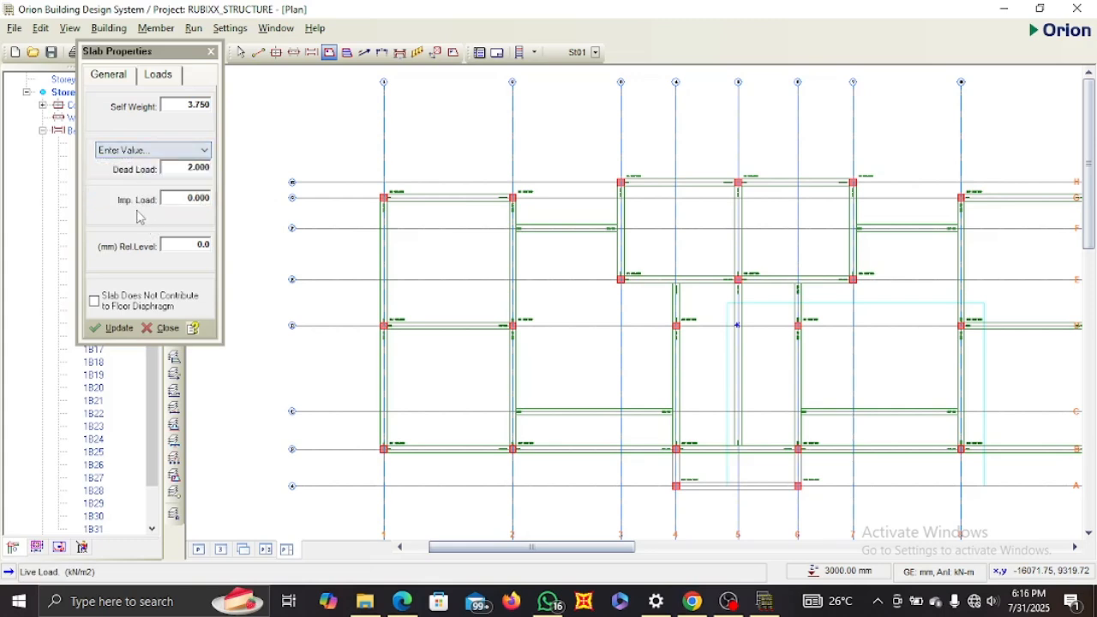
left_click(180, 199)
left_click(196, 198)
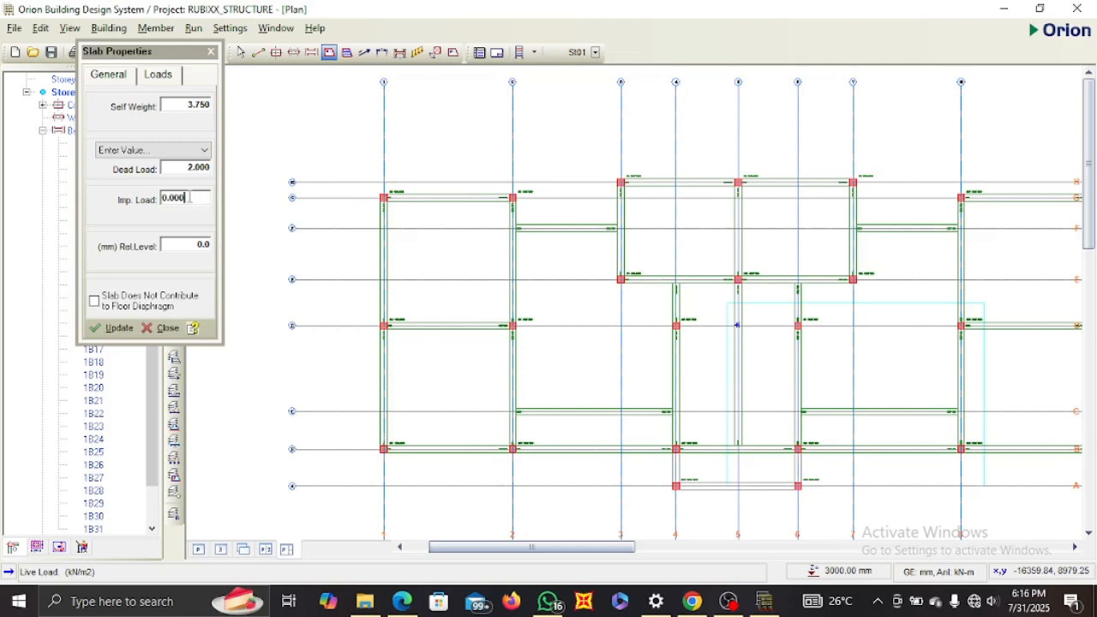
right_click(189, 196)
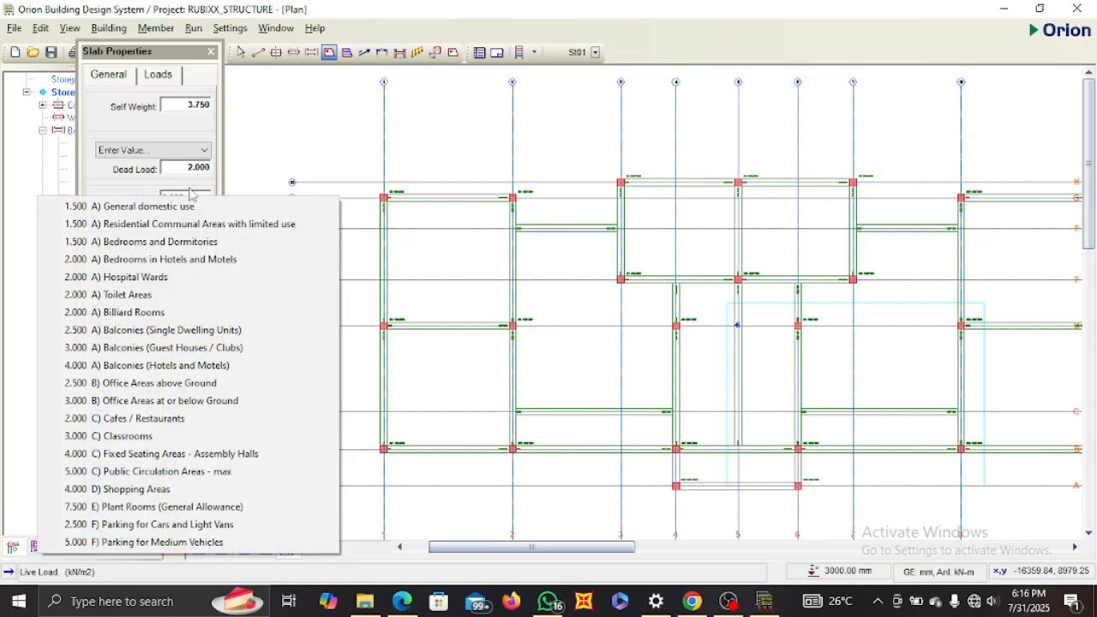
left_click(115, 210)
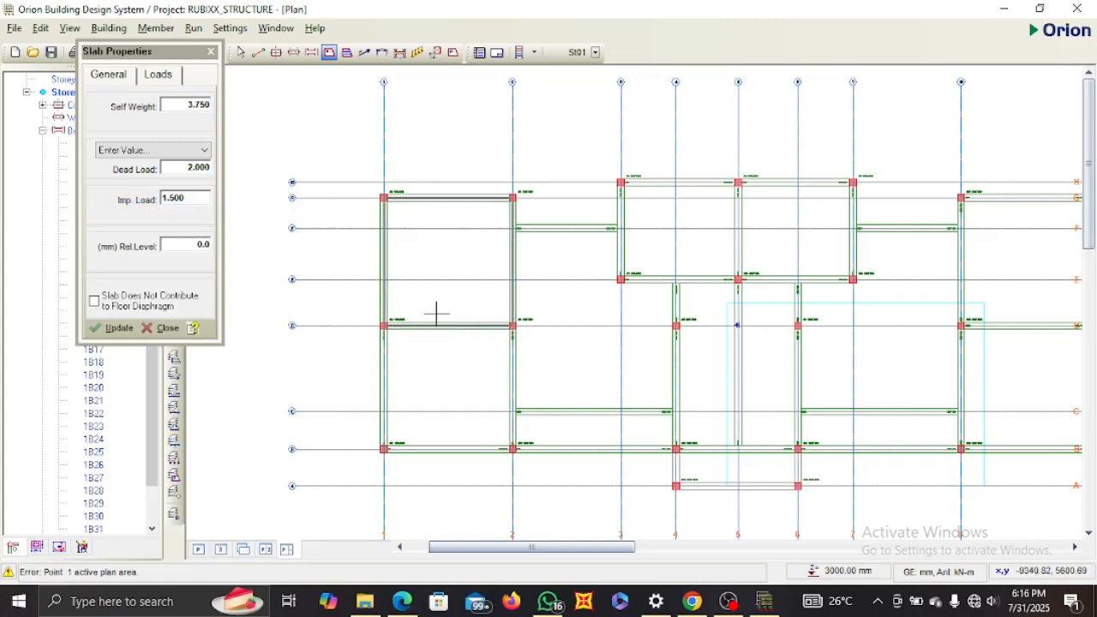
Insert slabs by beam region in the two bays between axes 1 and 2, from B to D and from D to G.
middle_click_drag(435, 311, 380, 306)
left_click(121, 82)
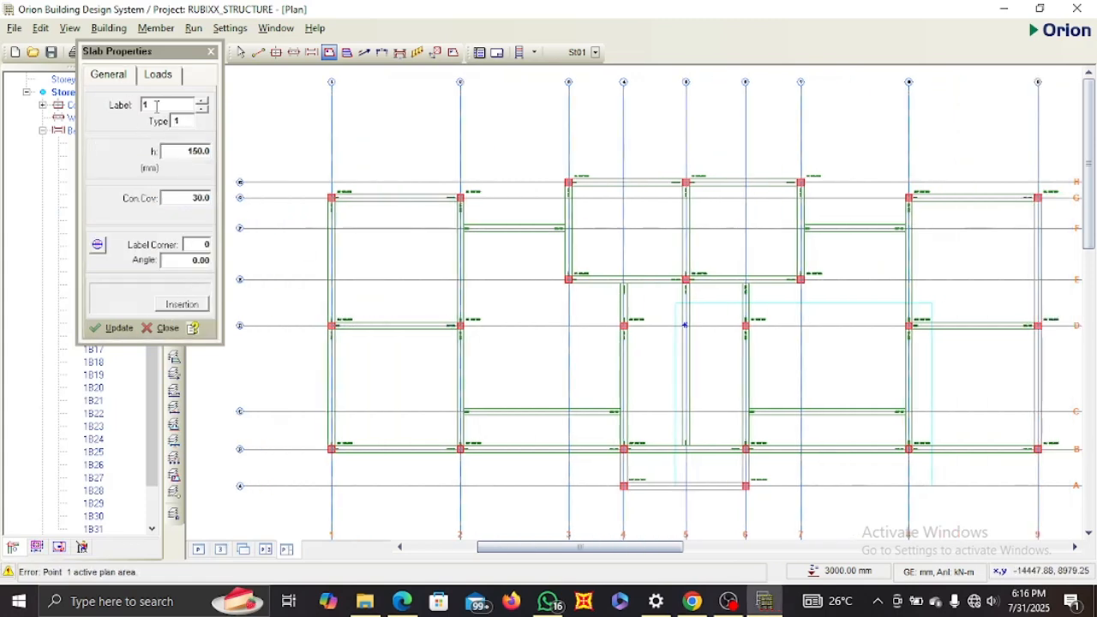
left_click(180, 305)
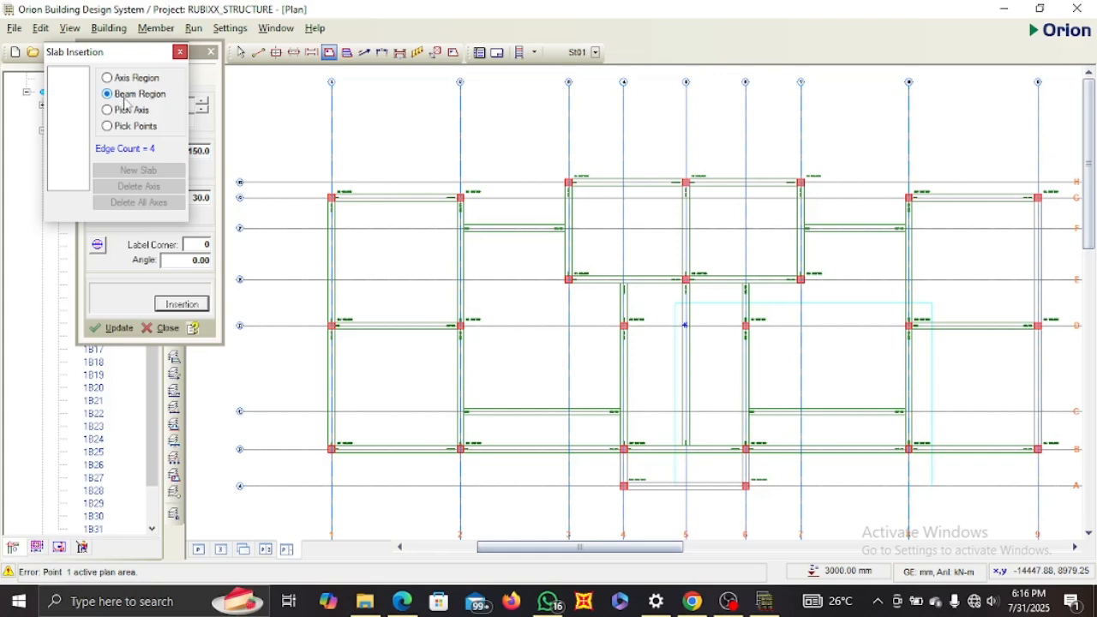
left_click(374, 249)
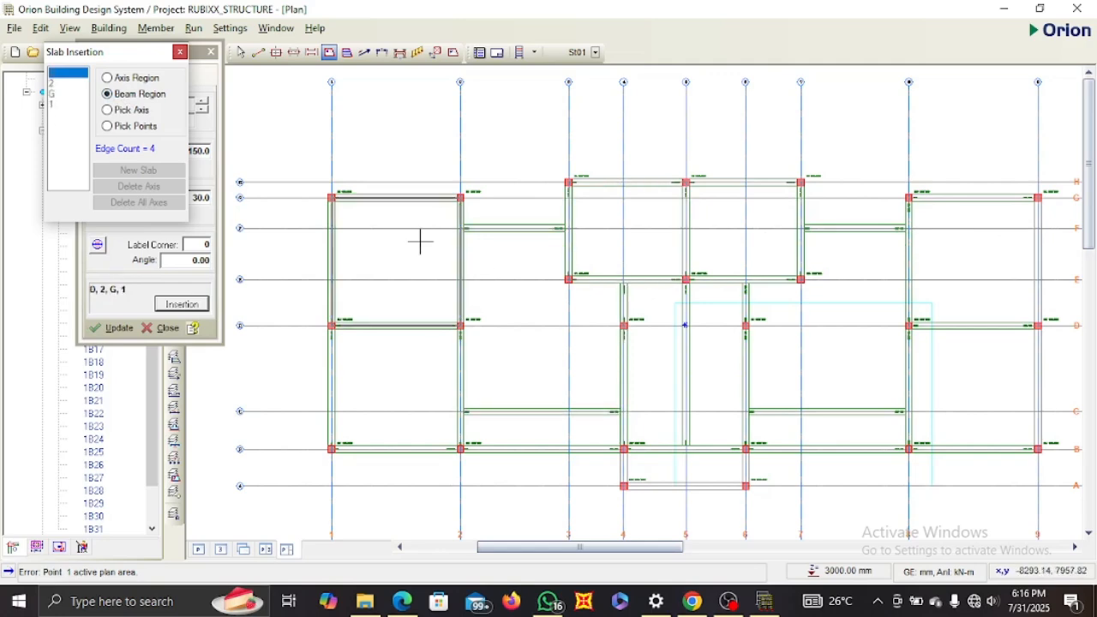
left_click(385, 364)
scroll(404, 387, "up", 2)
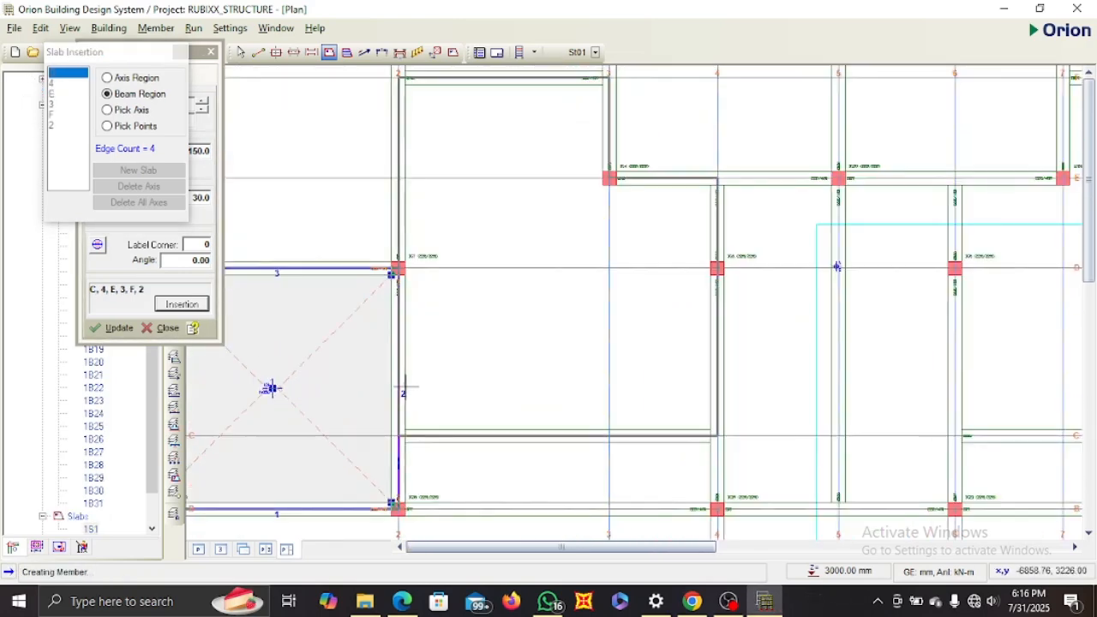
scroll(427, 365, "down", 2)
scroll(426, 364, "down", 1)
left_click(365, 277)
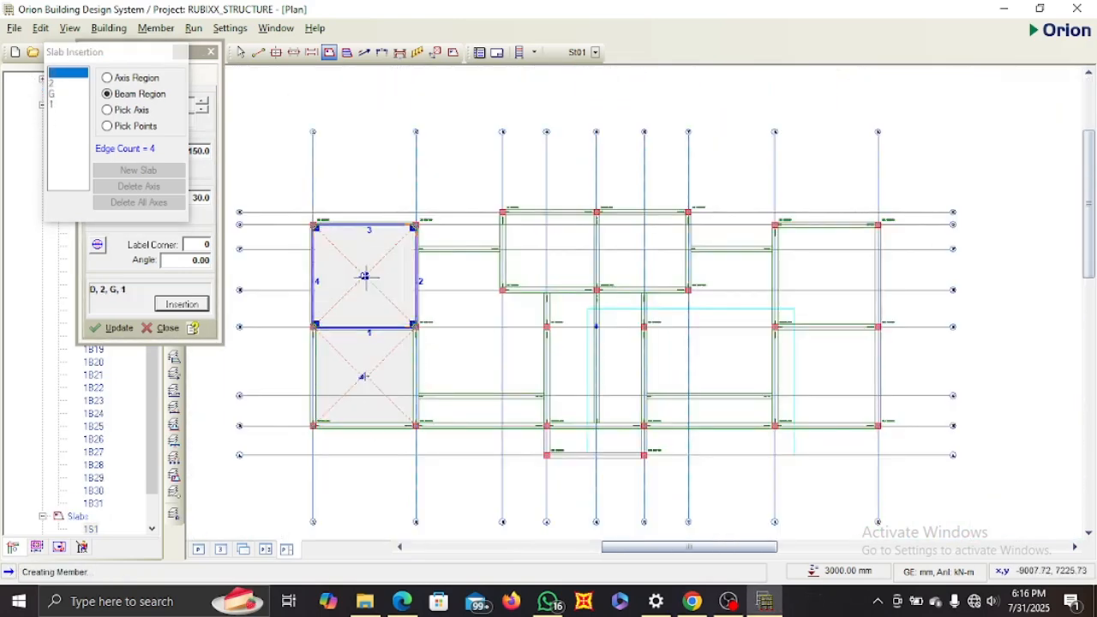
Insert slabs in the regions and B–C strips between axes 2–4 and 6–8, and in the E–H bays between axes 3, 5 and 7.
left_click(480, 352)
left_click(480, 409)
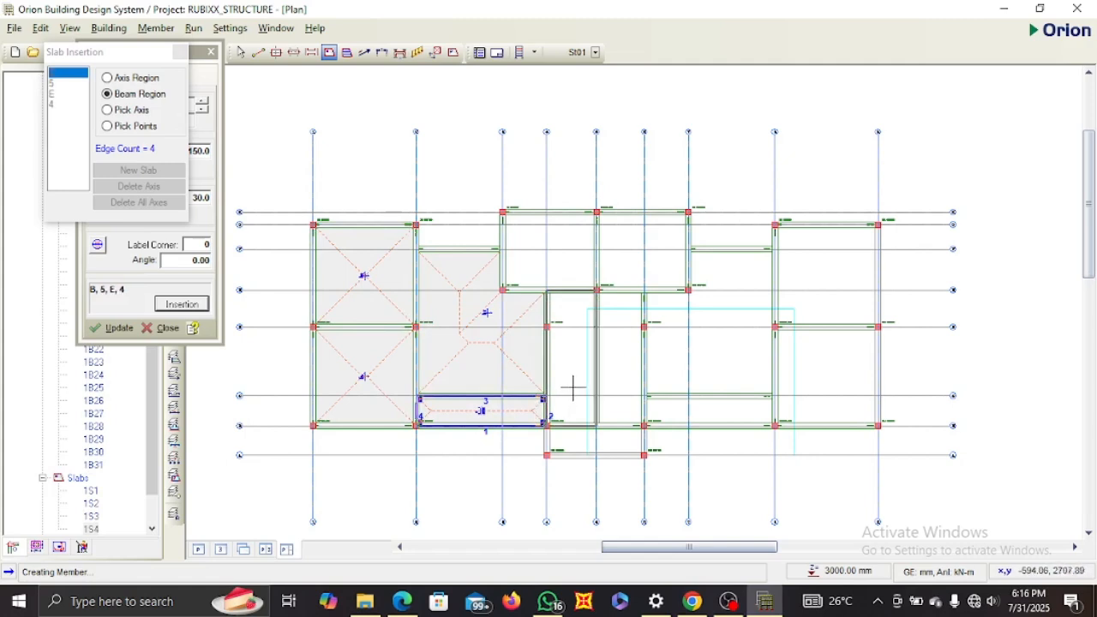
left_click(526, 262)
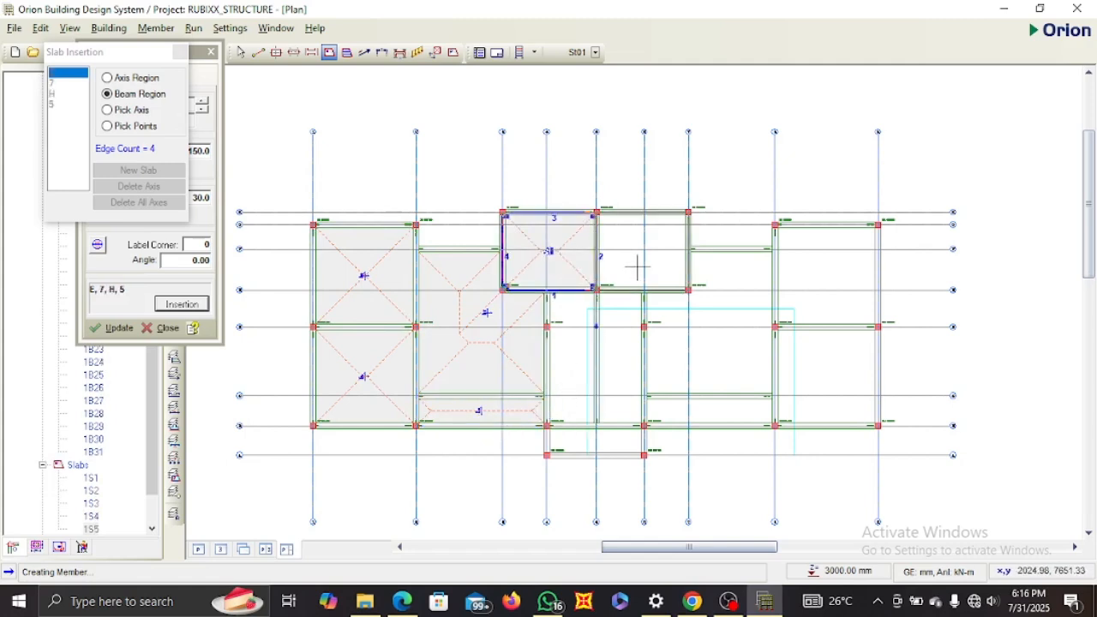
left_click(637, 263)
left_click(706, 363)
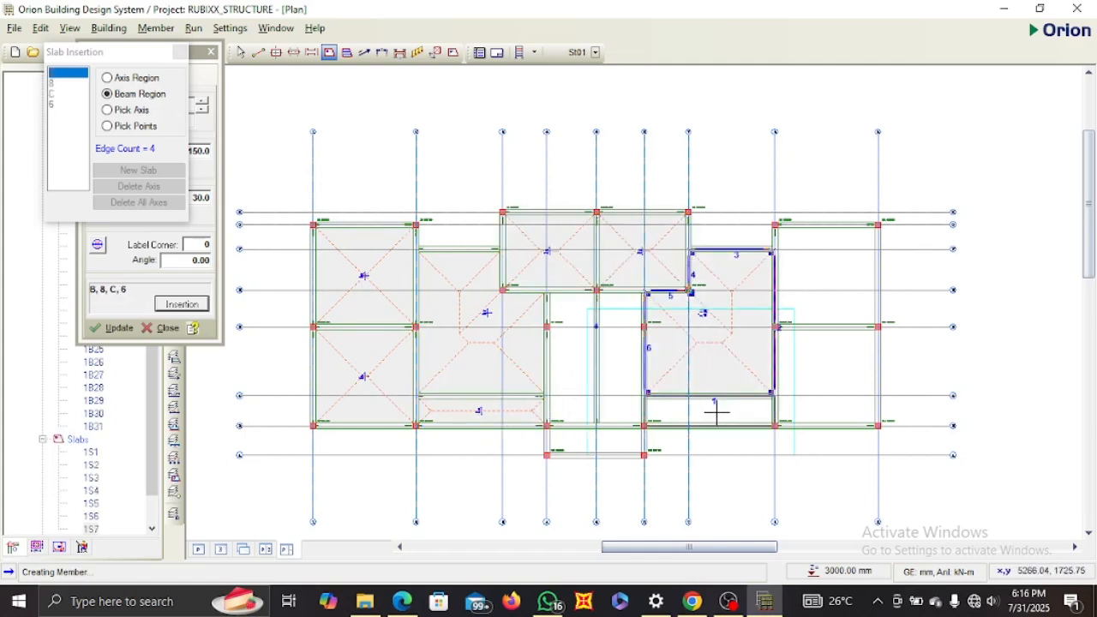
left_click(712, 410)
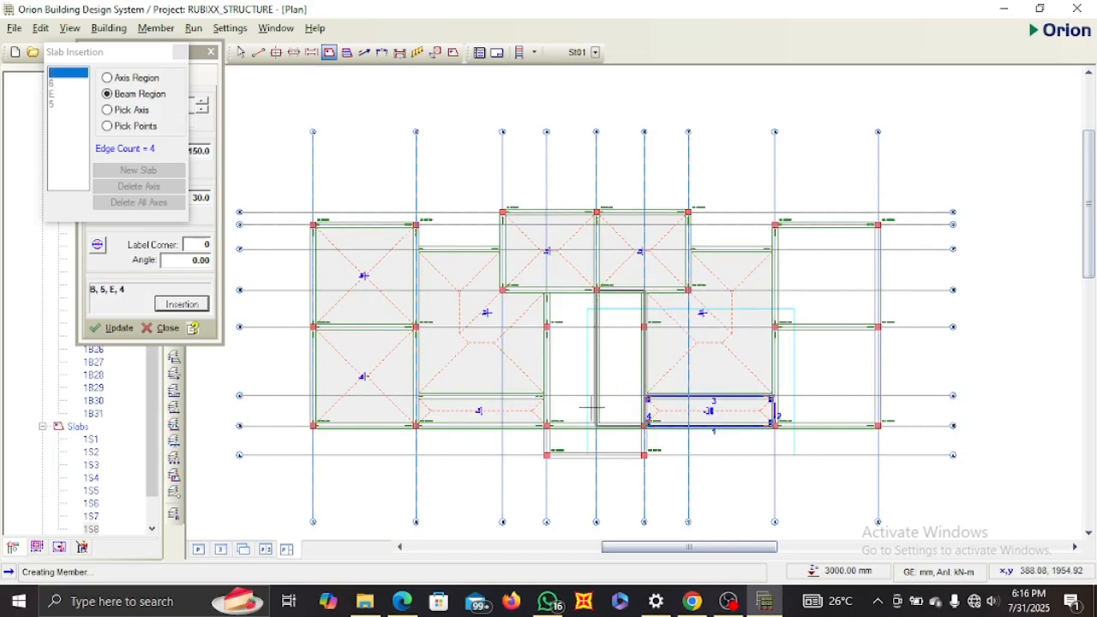
Try to insert a slab in the bay between axes 8 and 9, and leave slab insertion.
scroll(630, 409, "up", 2)
scroll(642, 407, "down", 1)
middle_click_drag(642, 408, 557, 419)
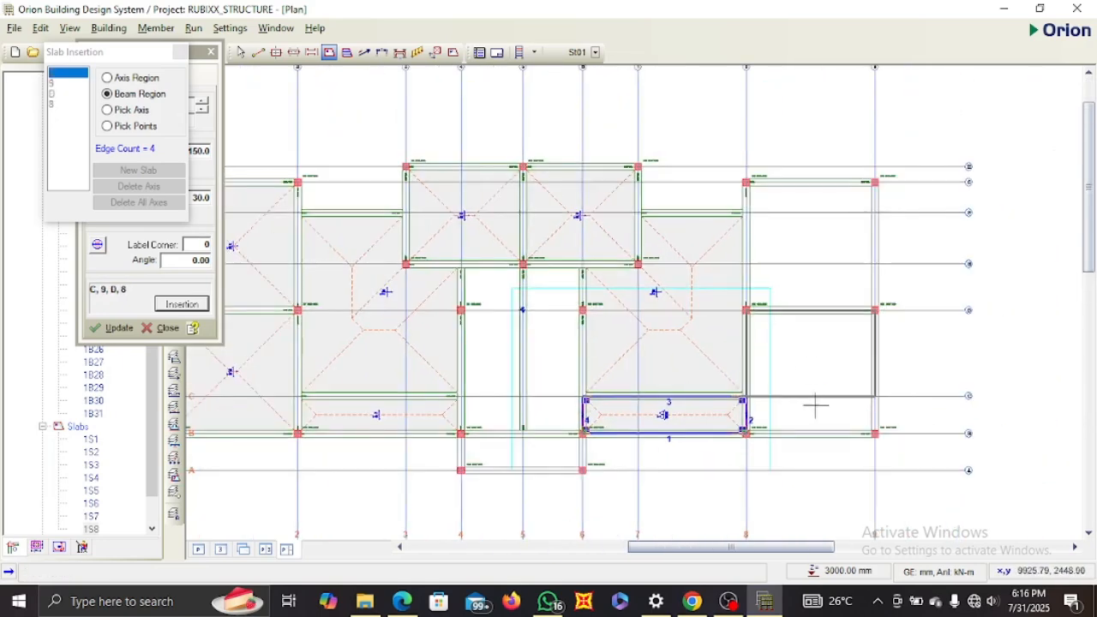
left_click(882, 257)
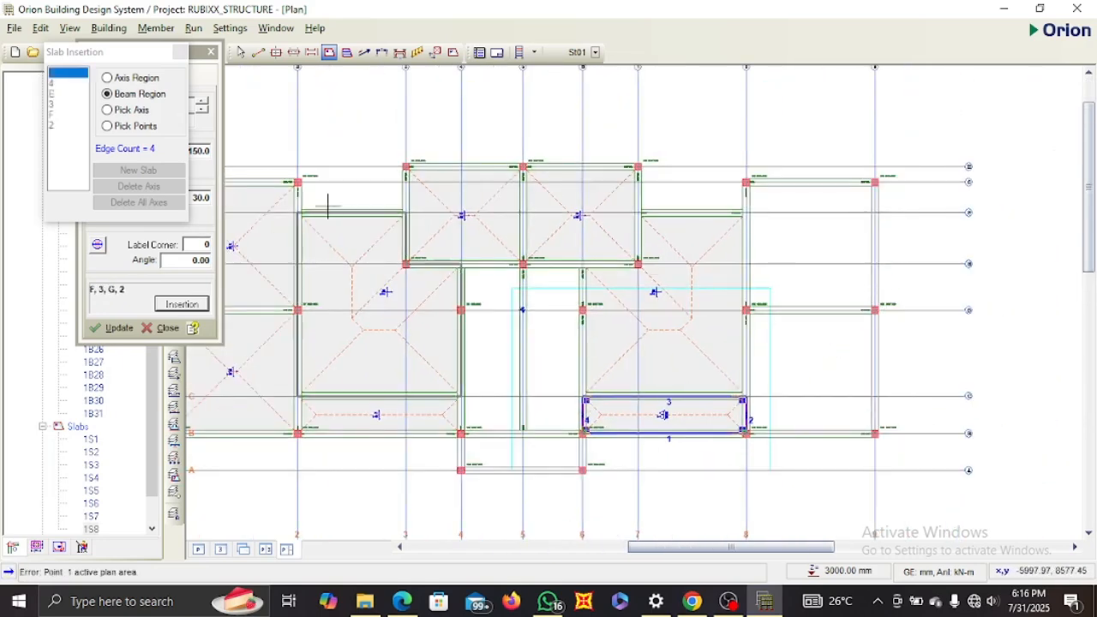
left_click(210, 51)
left_click(216, 52)
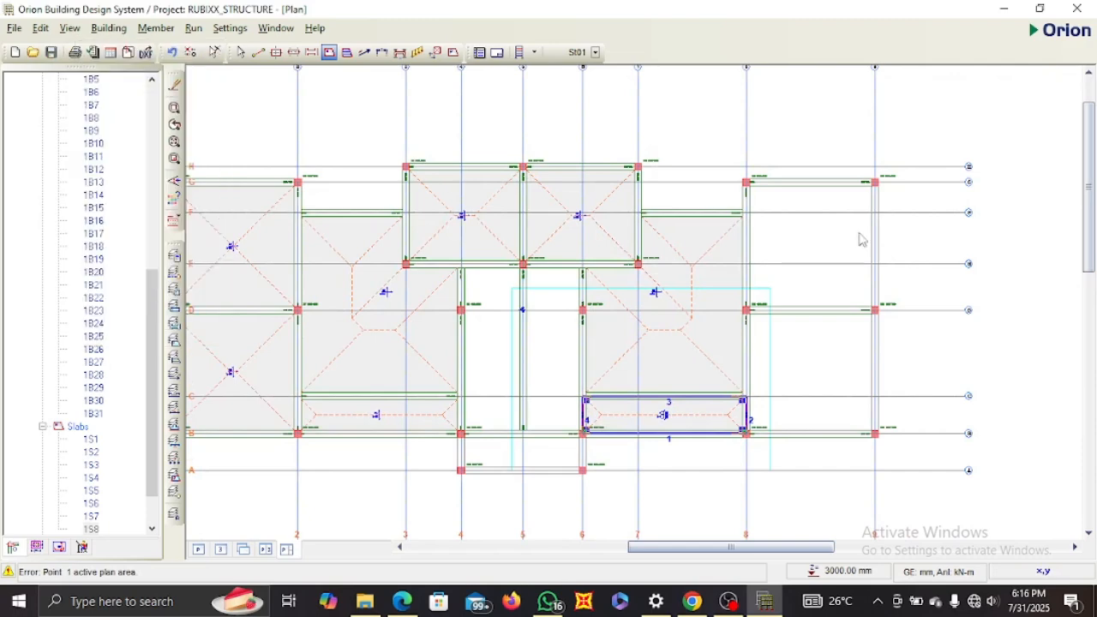
Insert beams along axis 9 from G to B, using the properties of the beam on axis G between axes 8 and 9.
left_click(840, 183)
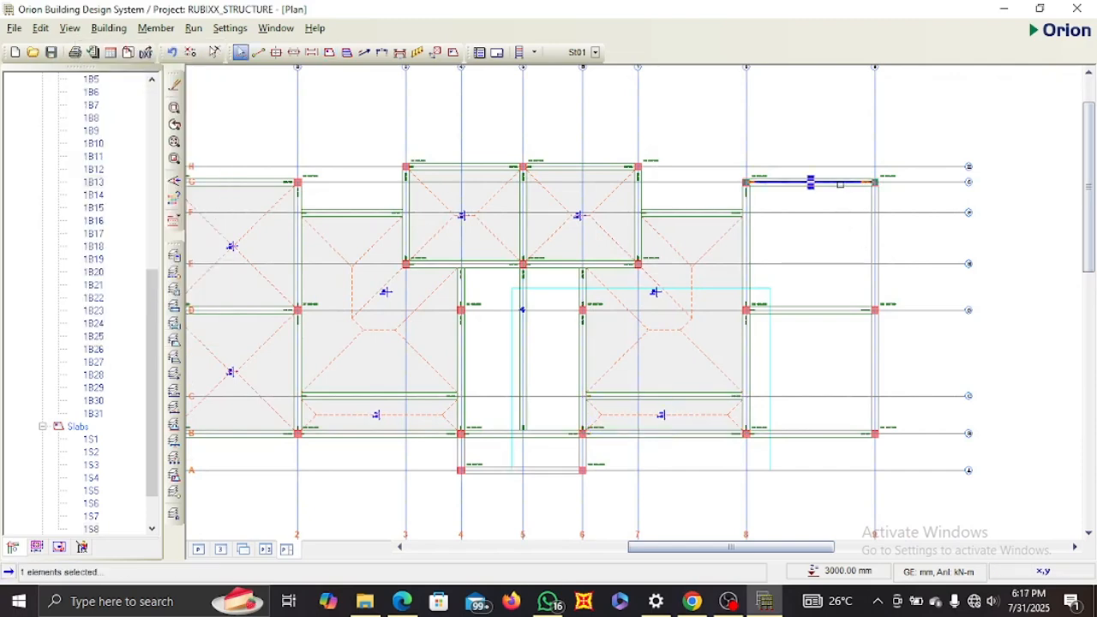
right_click(840, 183)
left_click(883, 191)
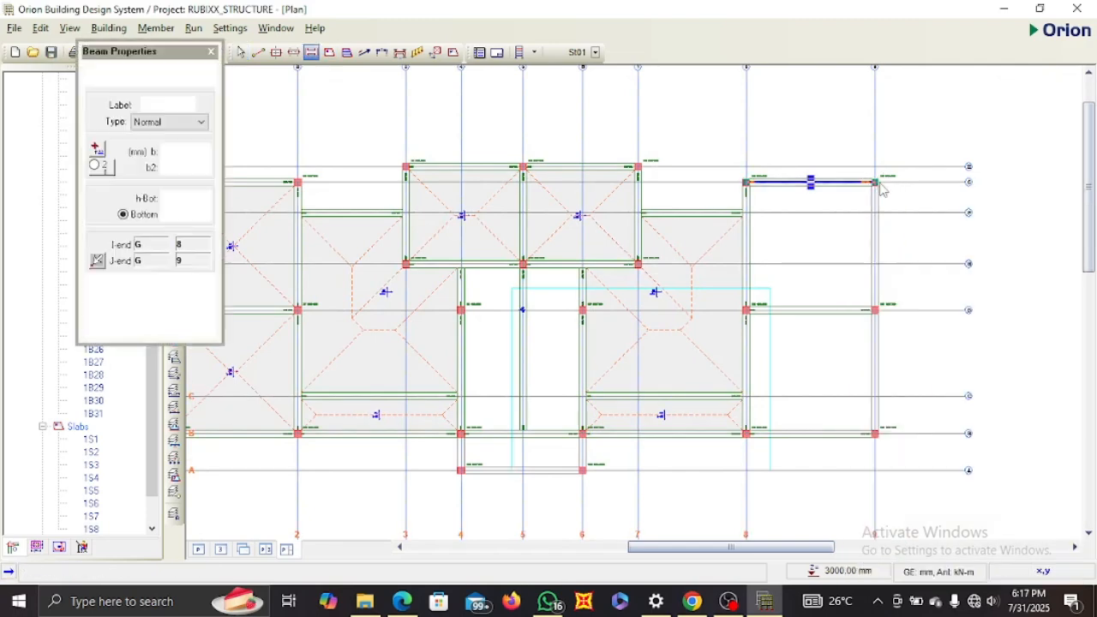
mouse_move(876, 183)
left_mouse_down()
mouse_move(906, 404)
mouse_move(876, 434)
left_mouse_up()
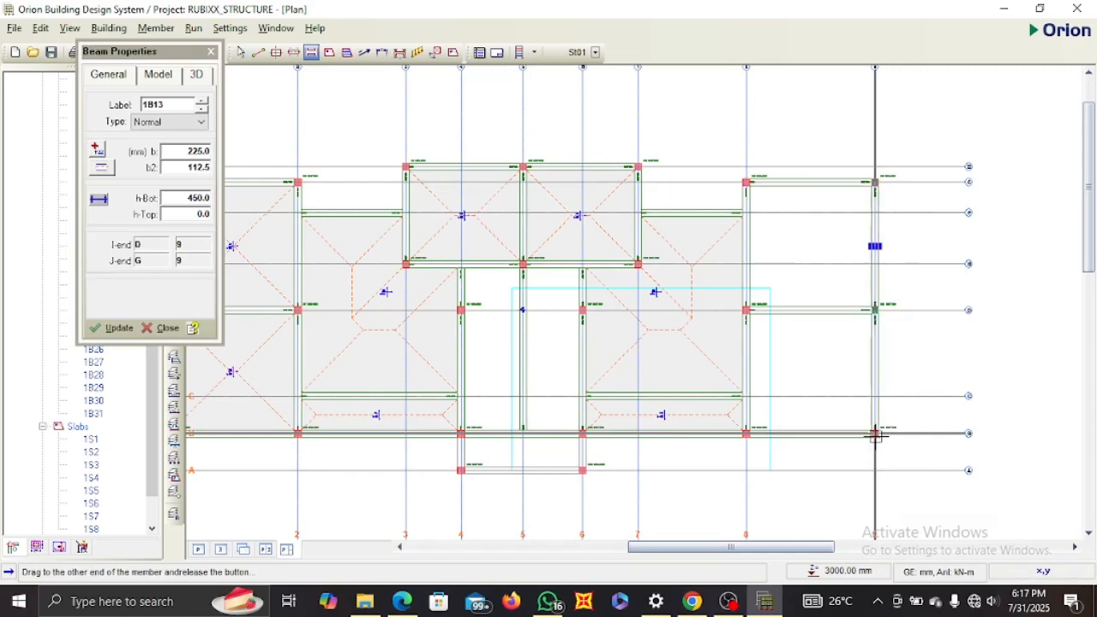
key("Escape")
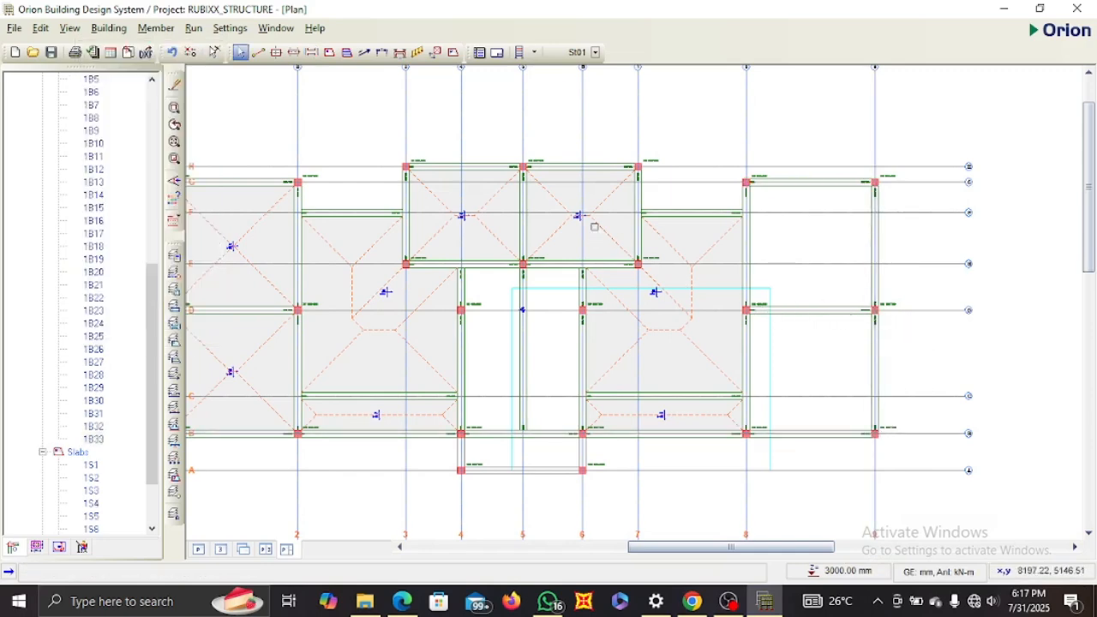
Insert 150 mm slabs by beam region in the two bays between axes 8 and 9, from D to G and from B to D.
left_click(603, 229)
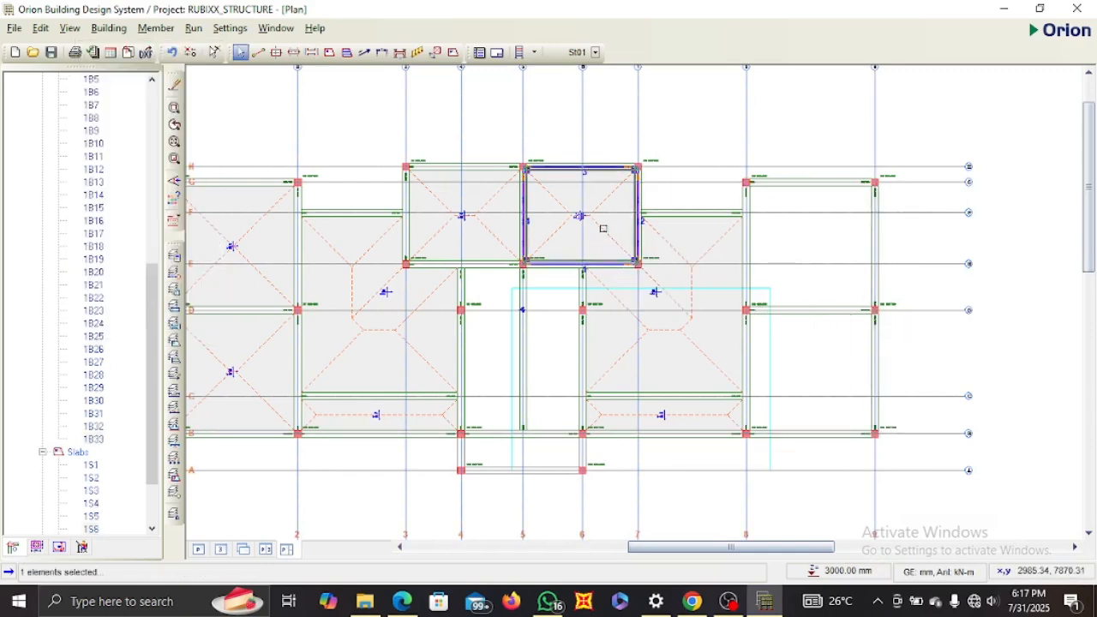
right_click(605, 230)
left_click(794, 240)
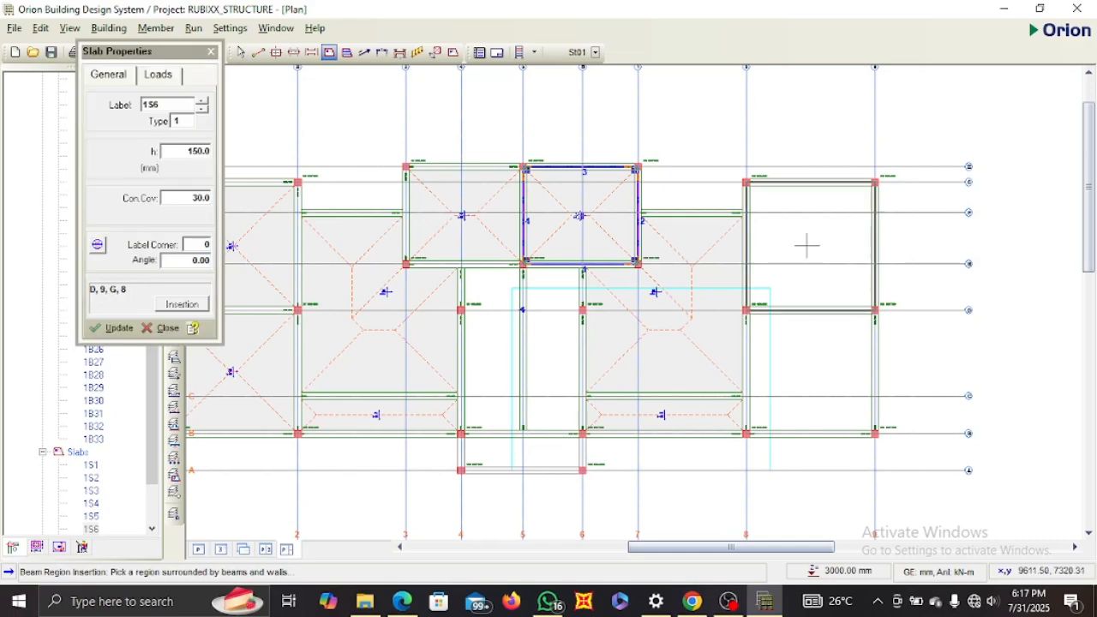
left_click(803, 246)
left_click(813, 365)
Insert 150 mm slabs in the F–G strips between axes 2 and 3 and between axes 7 and 8.
scroll(453, 336, "down", 2)
middle_click_drag(478, 390, 528, 291)
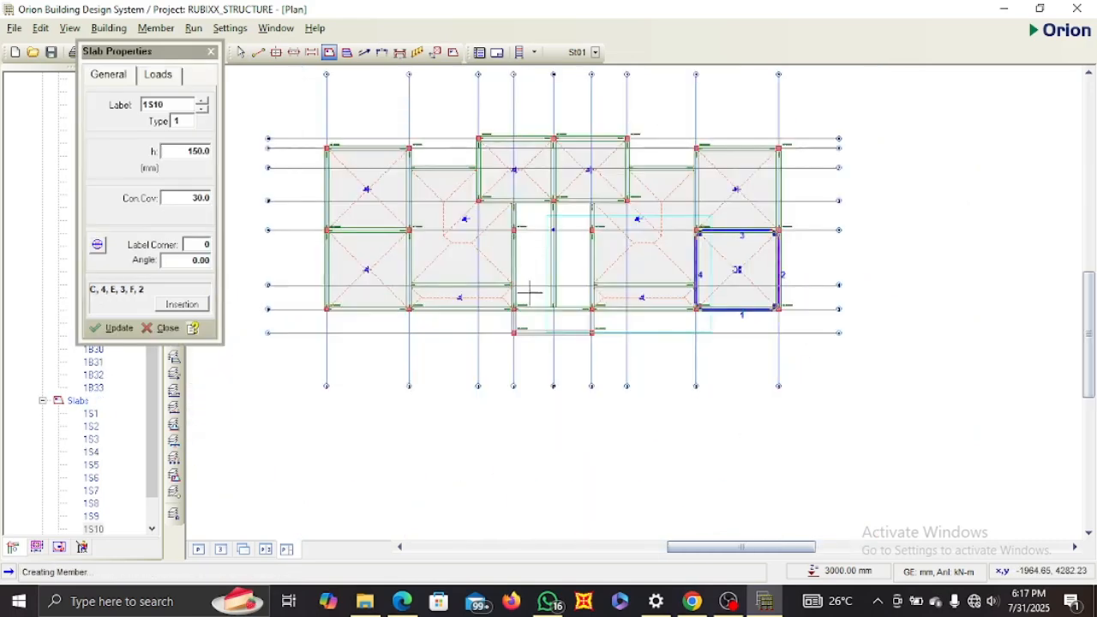
scroll(529, 293, "up", 2)
scroll(546, 297, "down", 1)
middle_click_drag(542, 350, 542, 424)
scroll(429, 179, "up", 2)
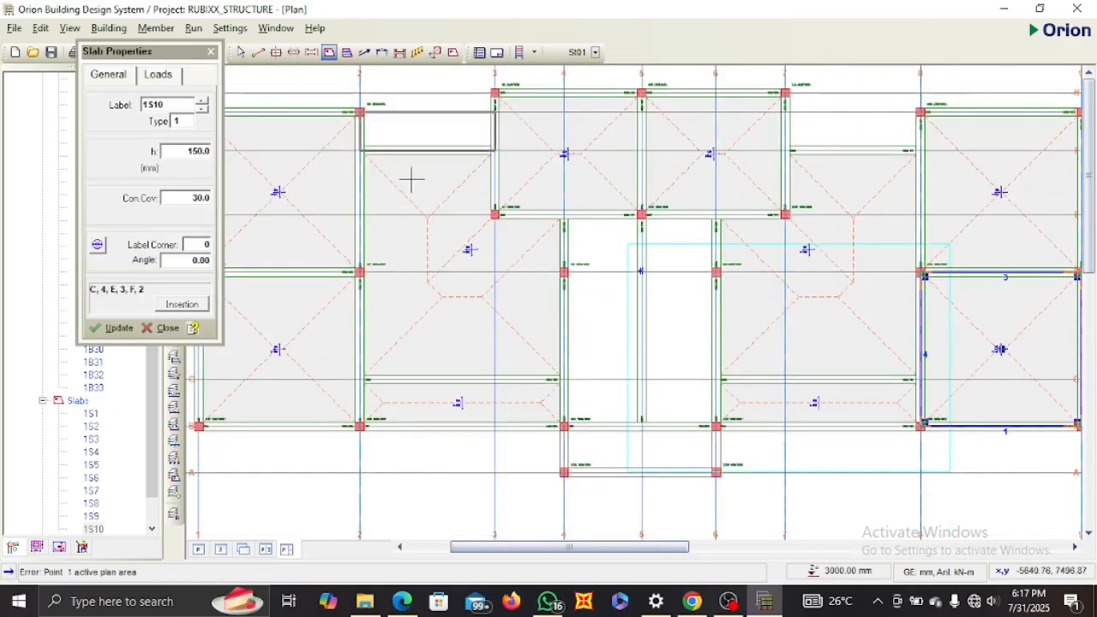
left_click(421, 135)
scroll(420, 219, "up", 3)
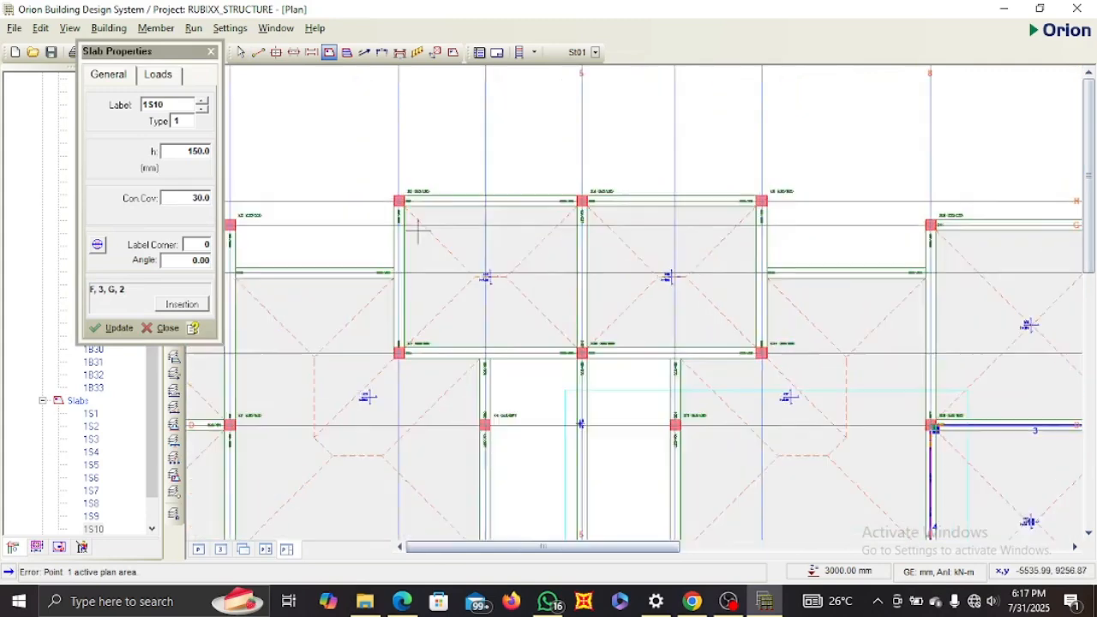
middle_click_drag(348, 245, 680, 232)
left_click(558, 237)
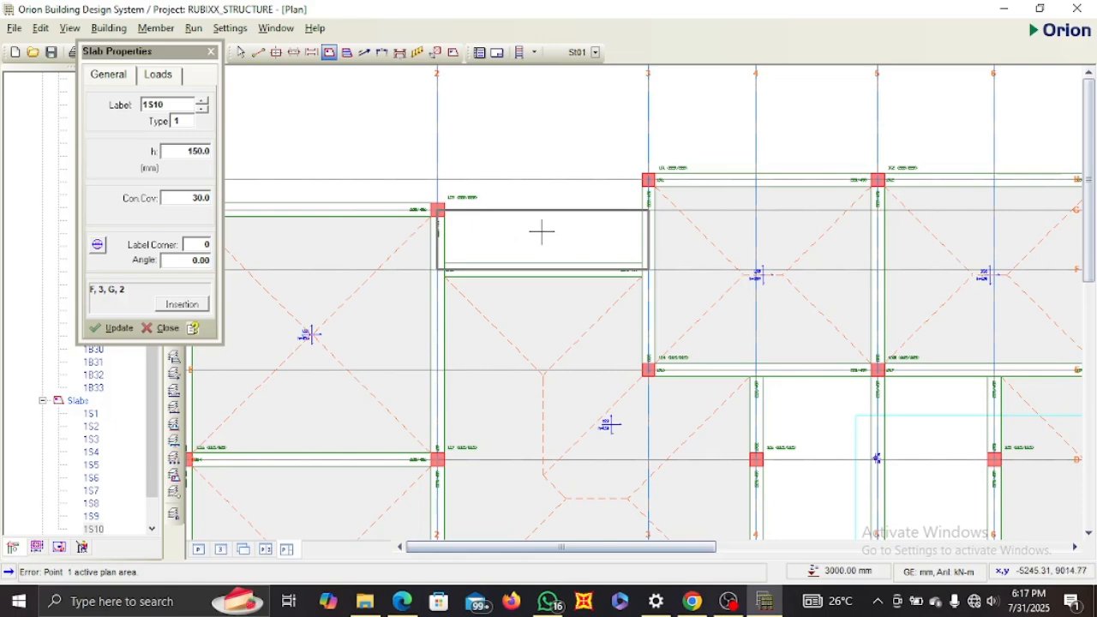
left_click(541, 231)
scroll(708, 247, "down", 4)
scroll(742, 249, "up", 1)
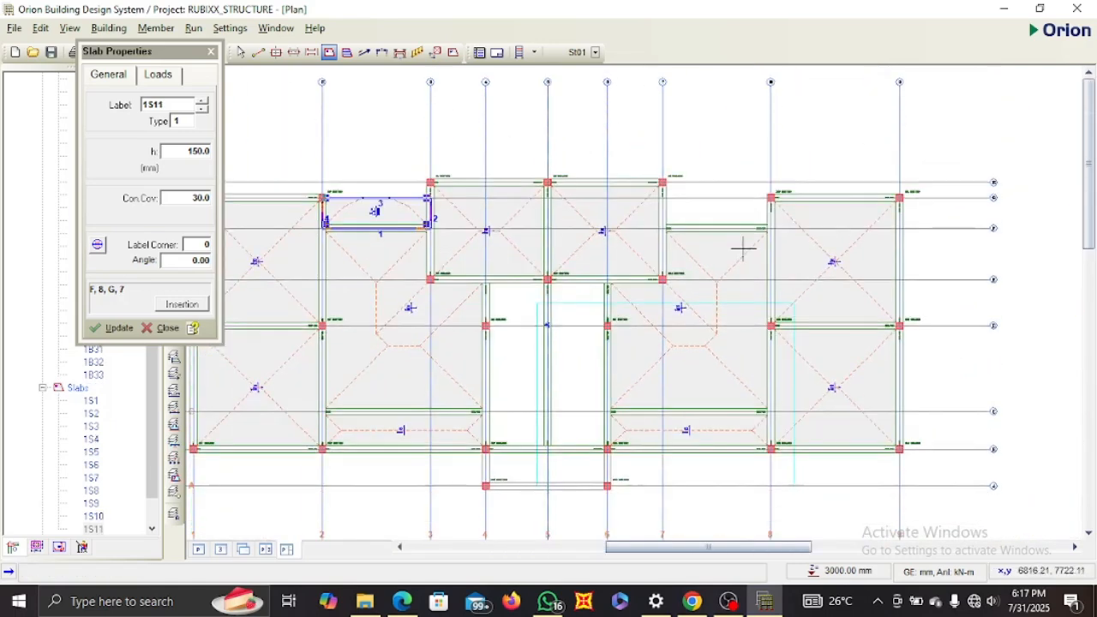
left_click(716, 213)
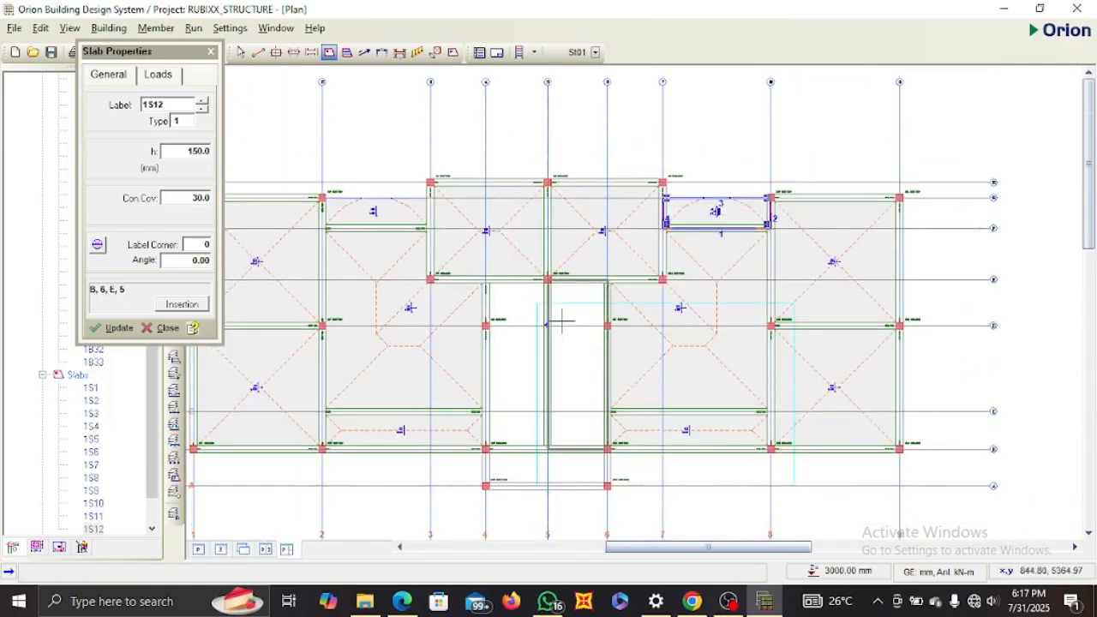
Switch slab insertion to Axis Region and insert slabs in the B–C bays between axes 4–5 and 5–6.
scroll(555, 295, "up", 2)
scroll(498, 335, "up", 3)
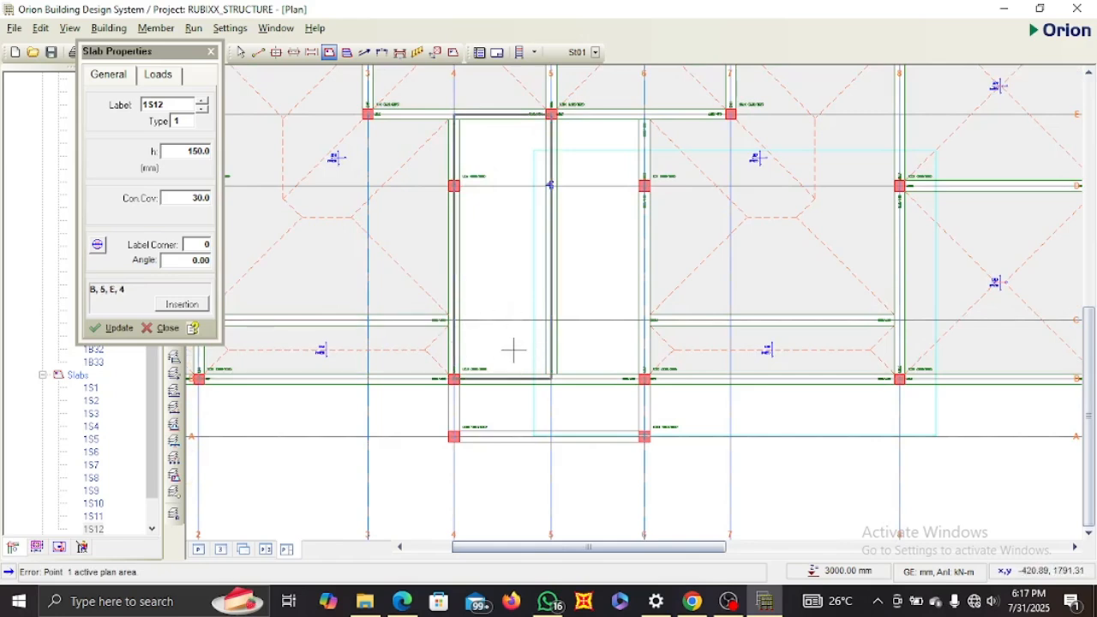
left_click(184, 307)
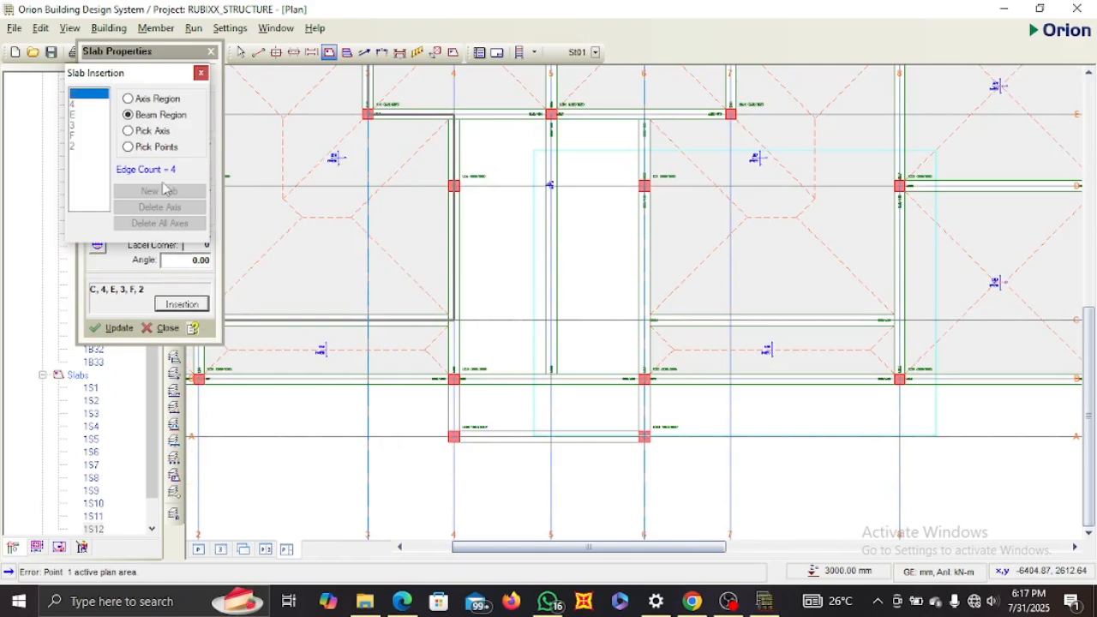
left_click(129, 131)
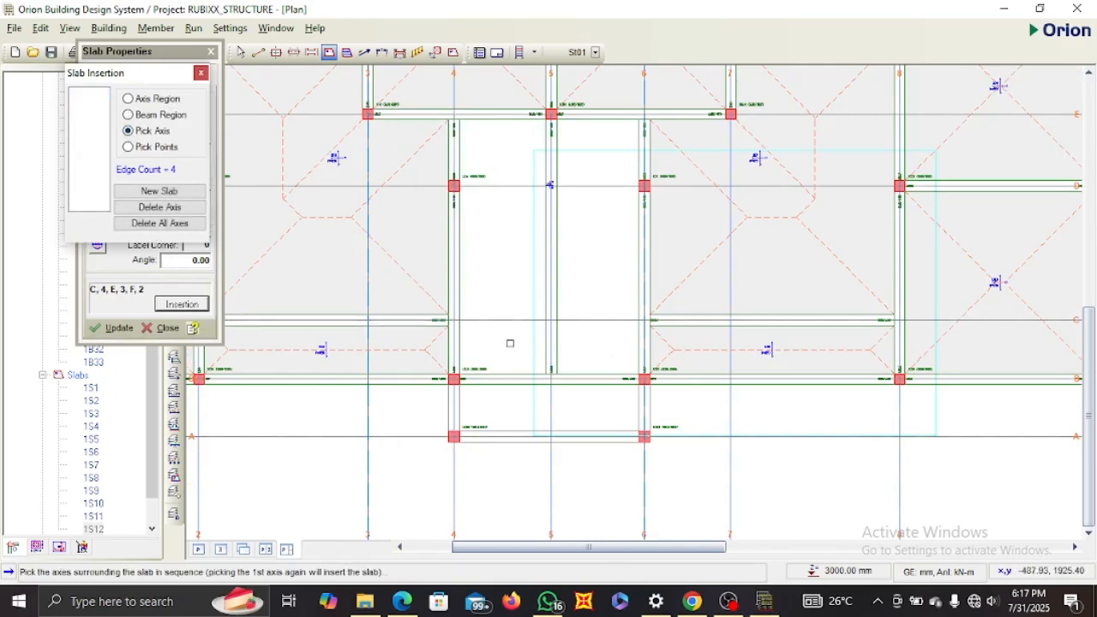
left_click(162, 101)
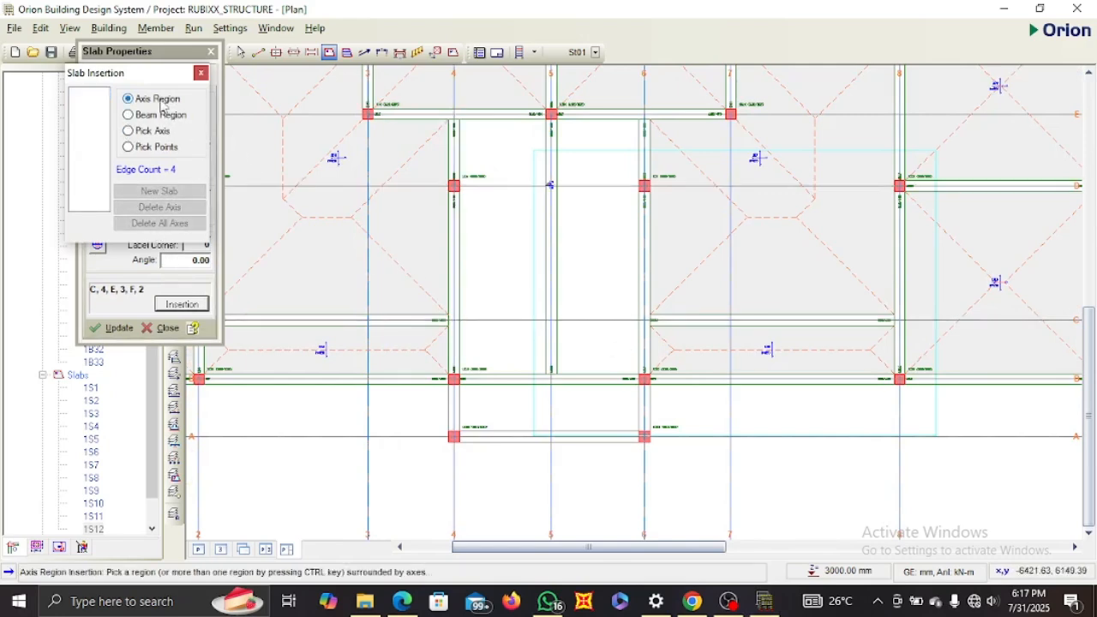
left_click(503, 345)
left_click(610, 358)
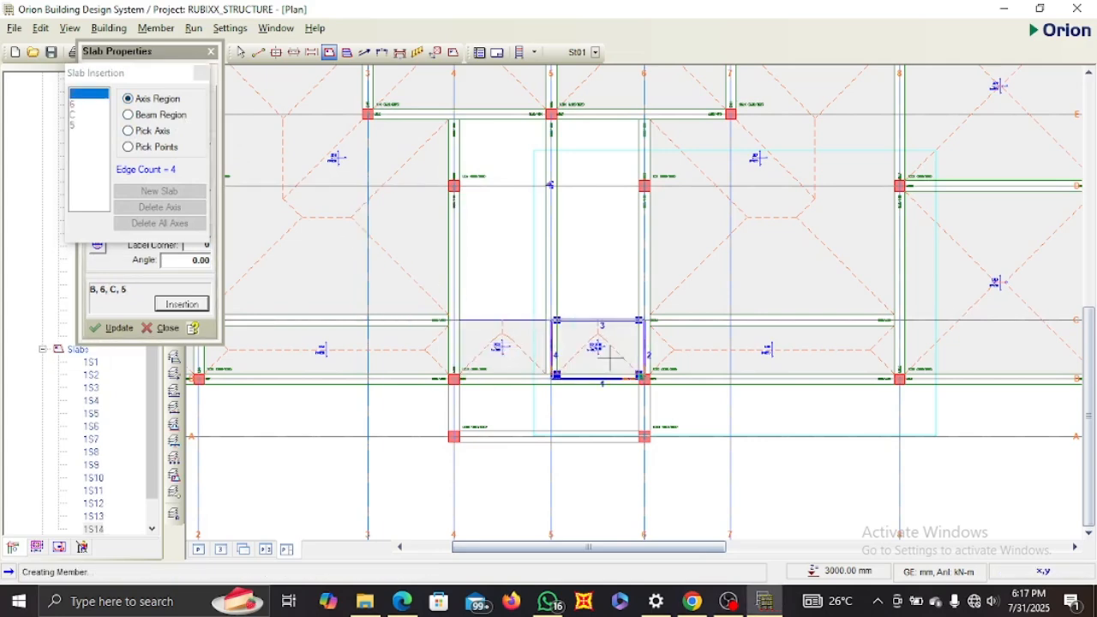
Examine the storey's columns, beams and slabs in the 3D view, and return to the plan.
scroll(563, 356, "down", 3)
scroll(575, 350, "up", 3)
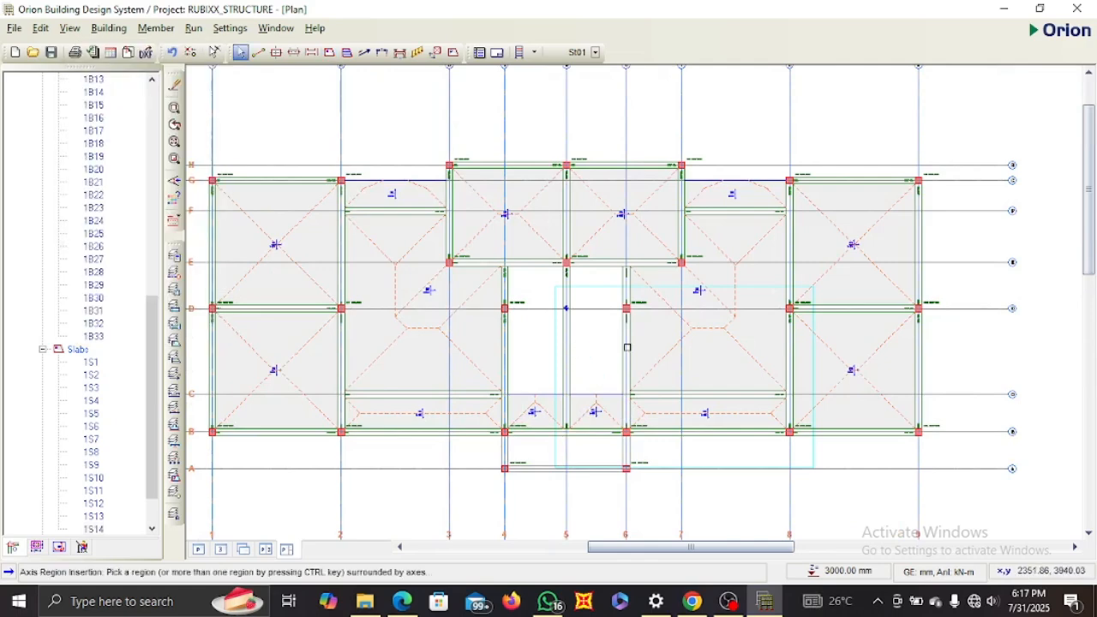
scroll(600, 352, "down", 3)
middle_click_drag(617, 334, 626, 334)
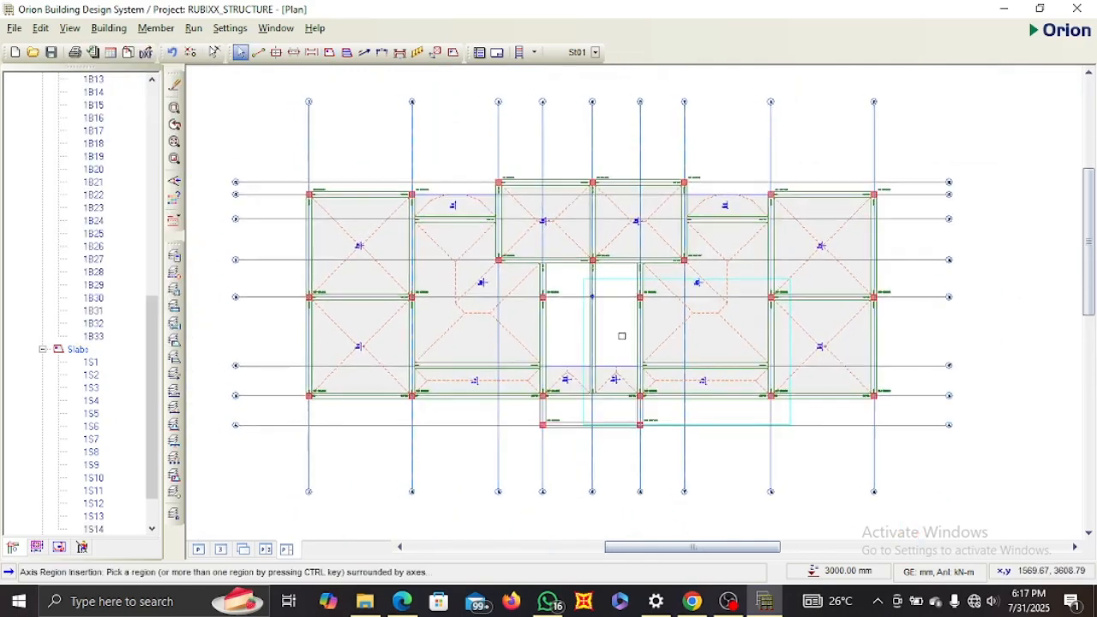
left_click(220, 549)
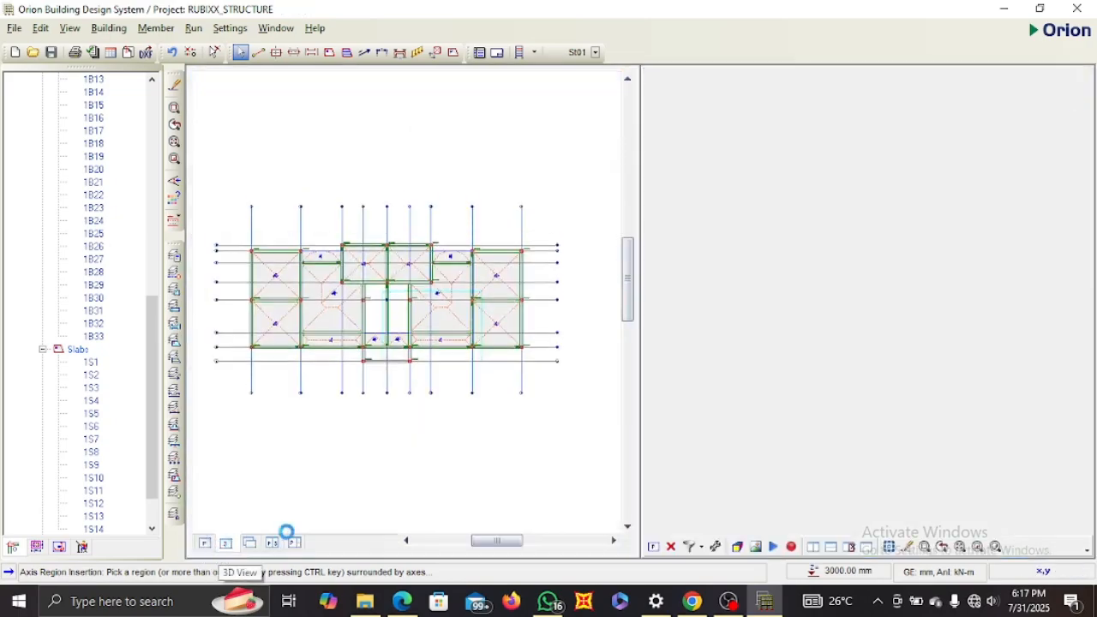
scroll(424, 431, "down", 2)
scroll(424, 431, "up", 1)
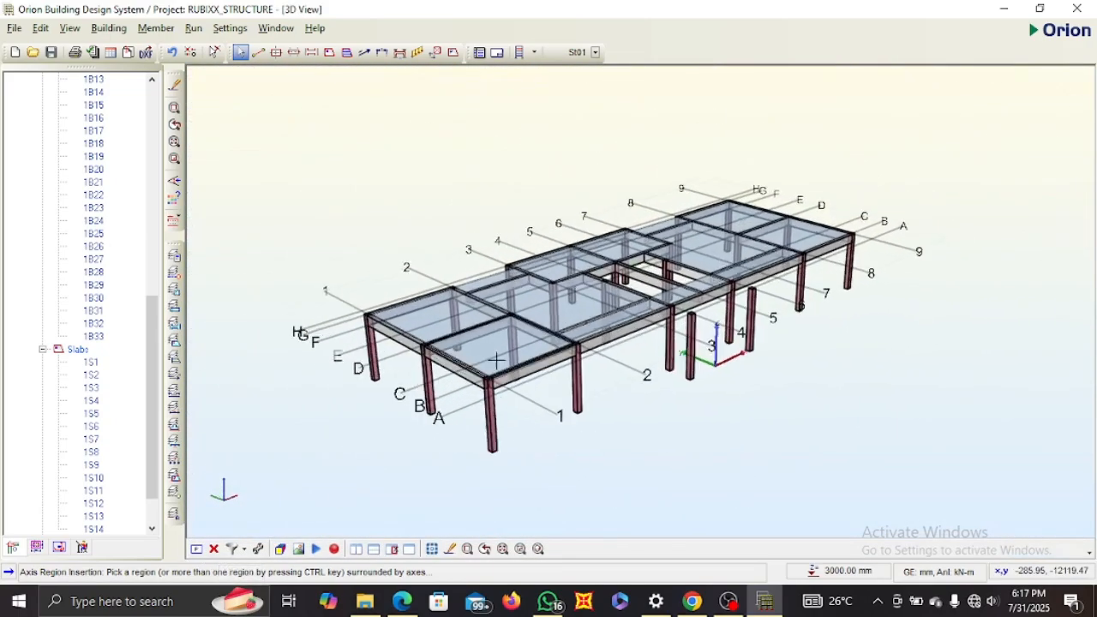
scroll(580, 407, "up", 1)
middle_click_drag(579, 408, 573, 461)
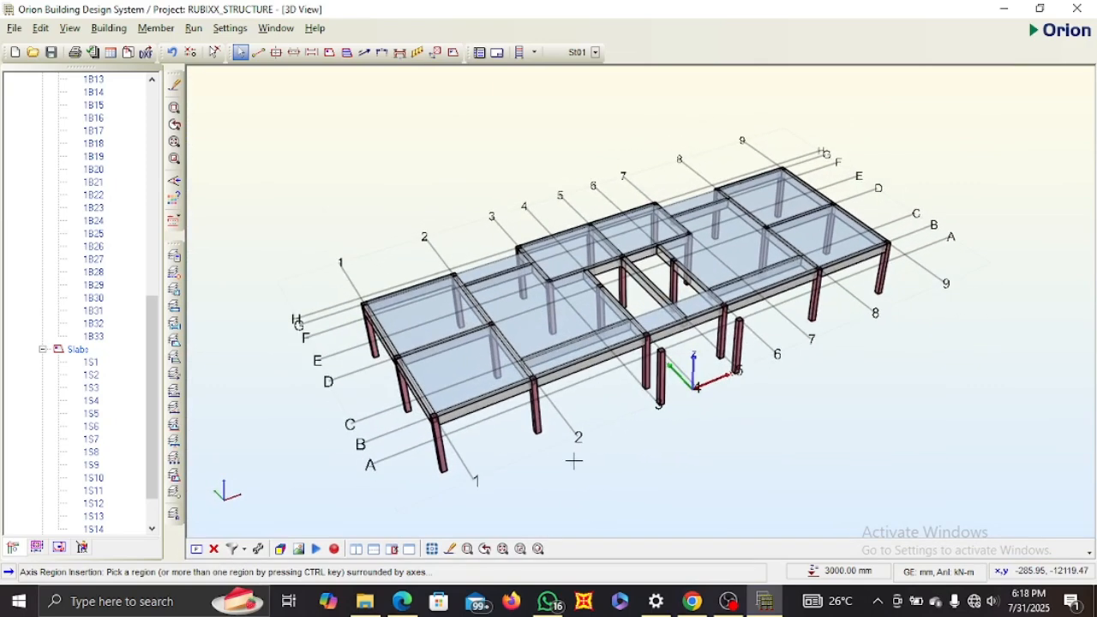
left_click(196, 548)
scroll(627, 295, "up", 3)
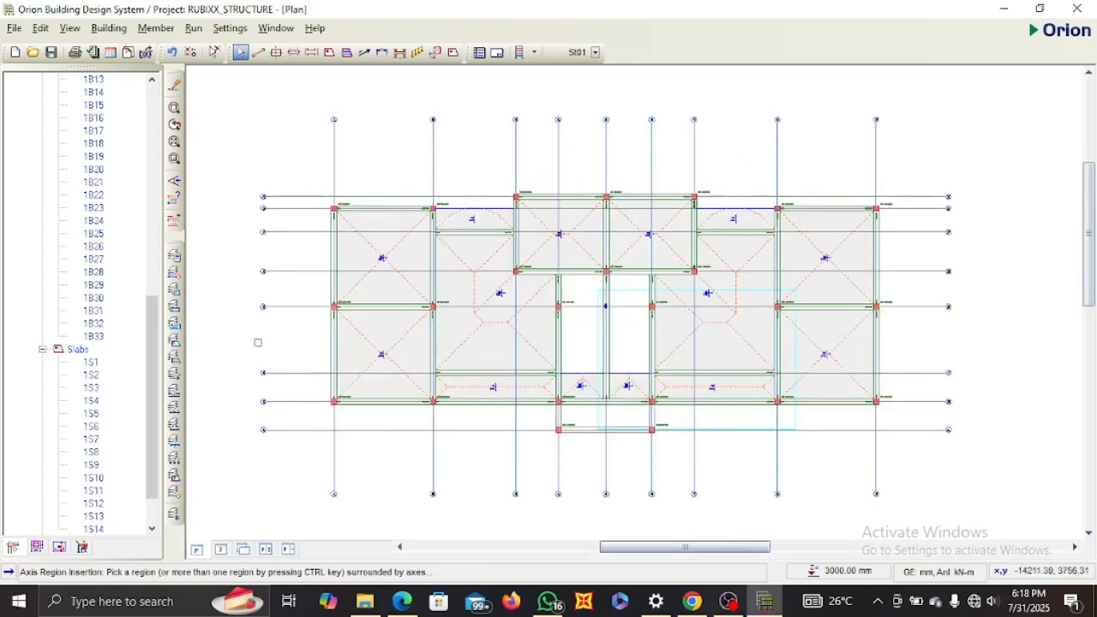
Insert a storey at the top of the building by setting the total number of storeys to 2.
scroll(151, 355, "up", 12)
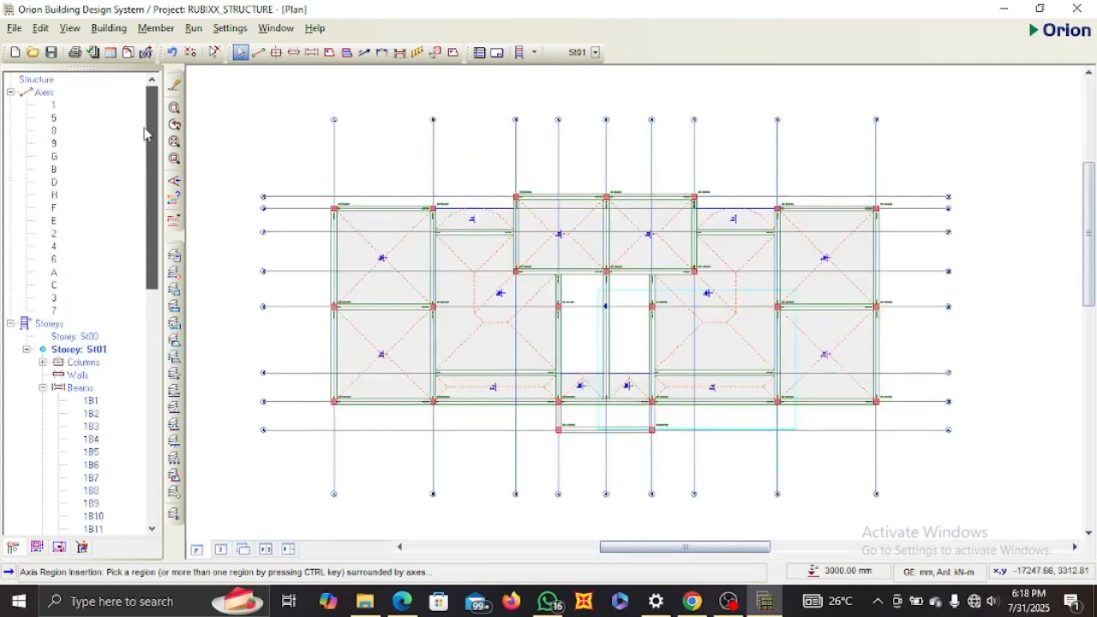
left_click(26, 350)
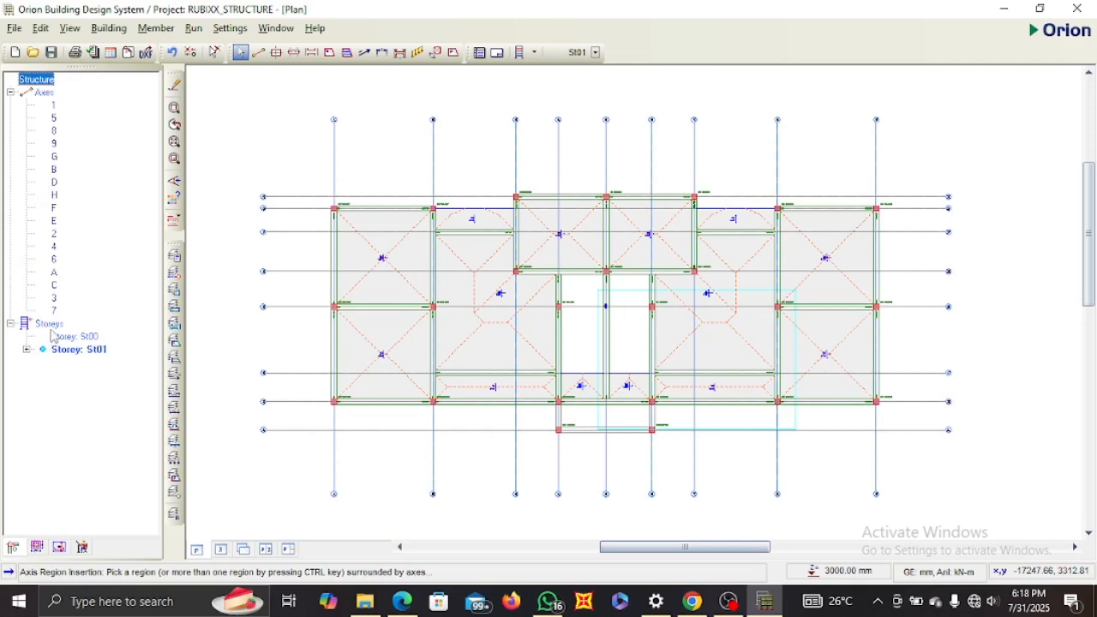
left_click(50, 324)
right_click(53, 331)
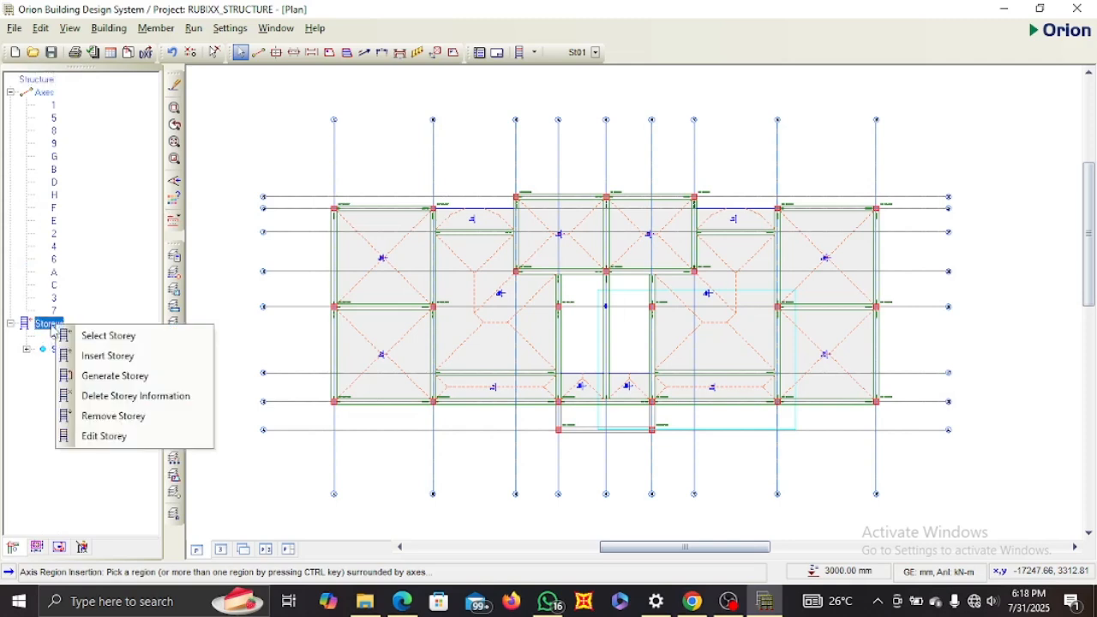
left_click(96, 355)
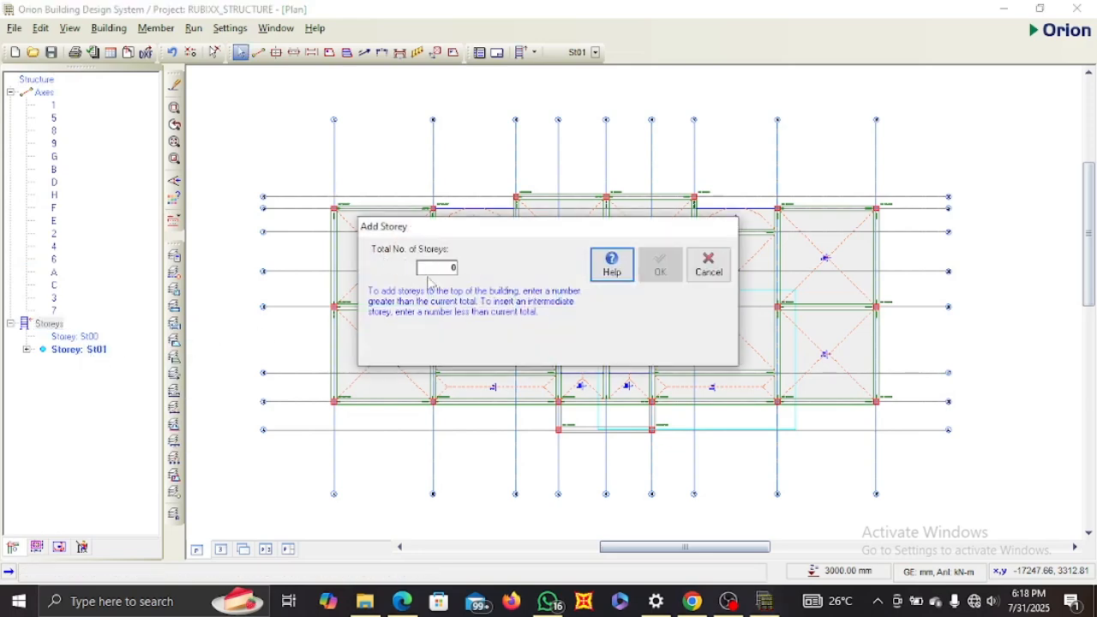
left_click(436, 270)
type("2")
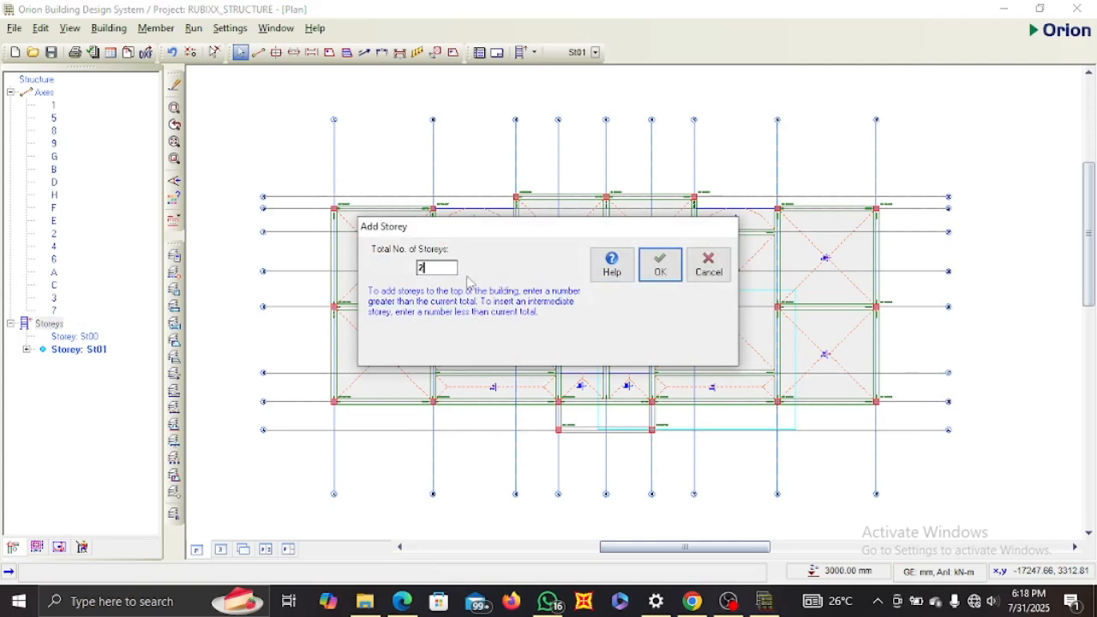
left_click(659, 271)
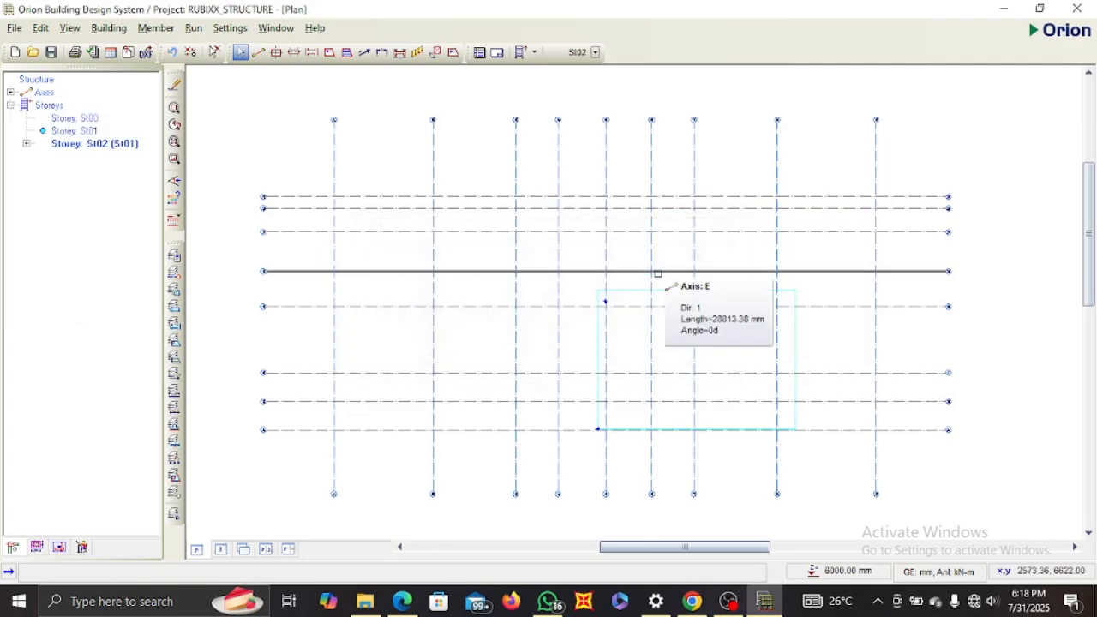
Compare the plans of storeys St01 and St02, and return to St01.
scroll(580, 298, "down", 2)
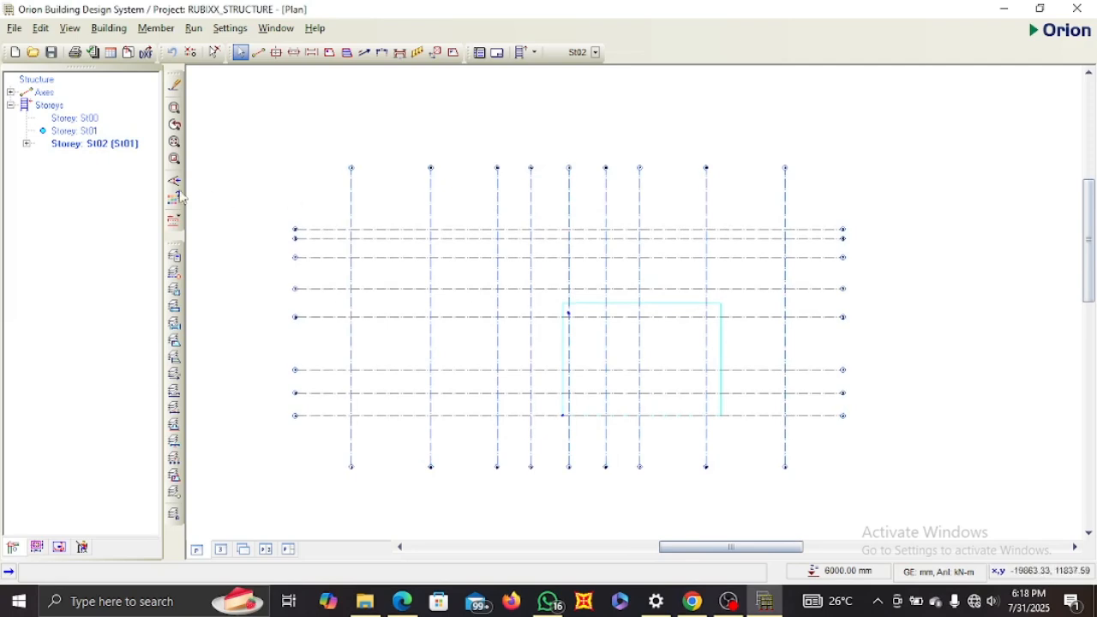
left_click(82, 134)
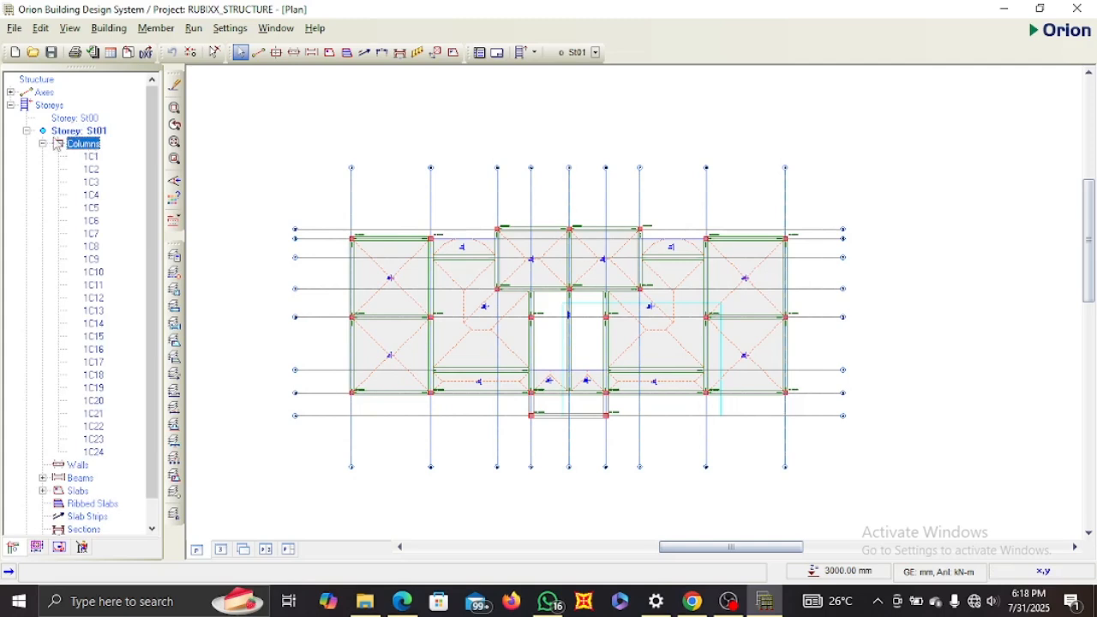
left_click(43, 144)
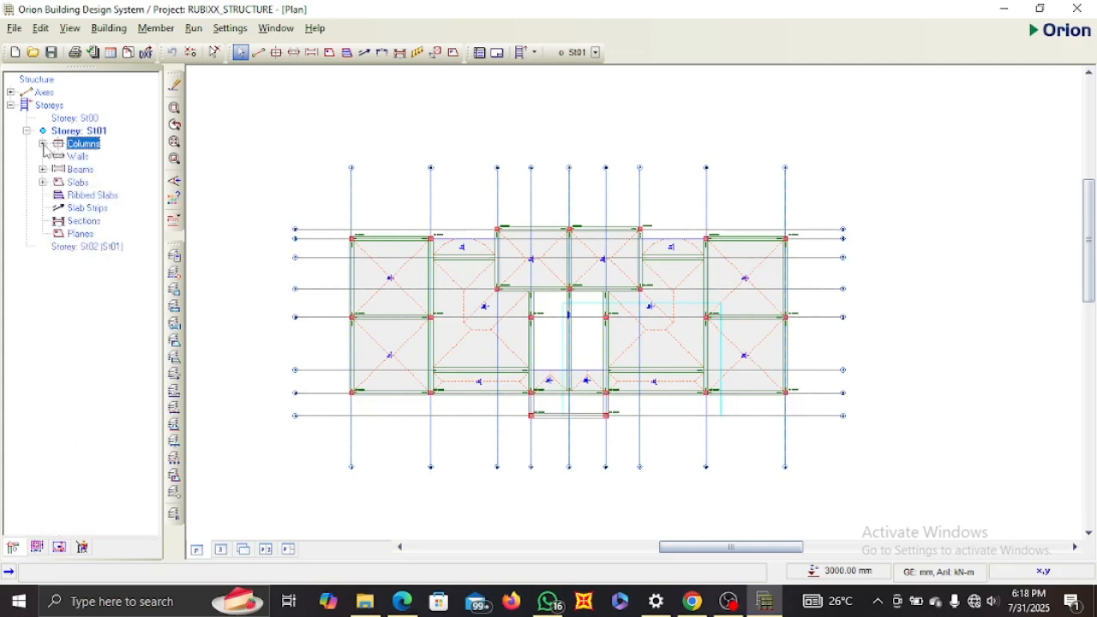
left_click(87, 247)
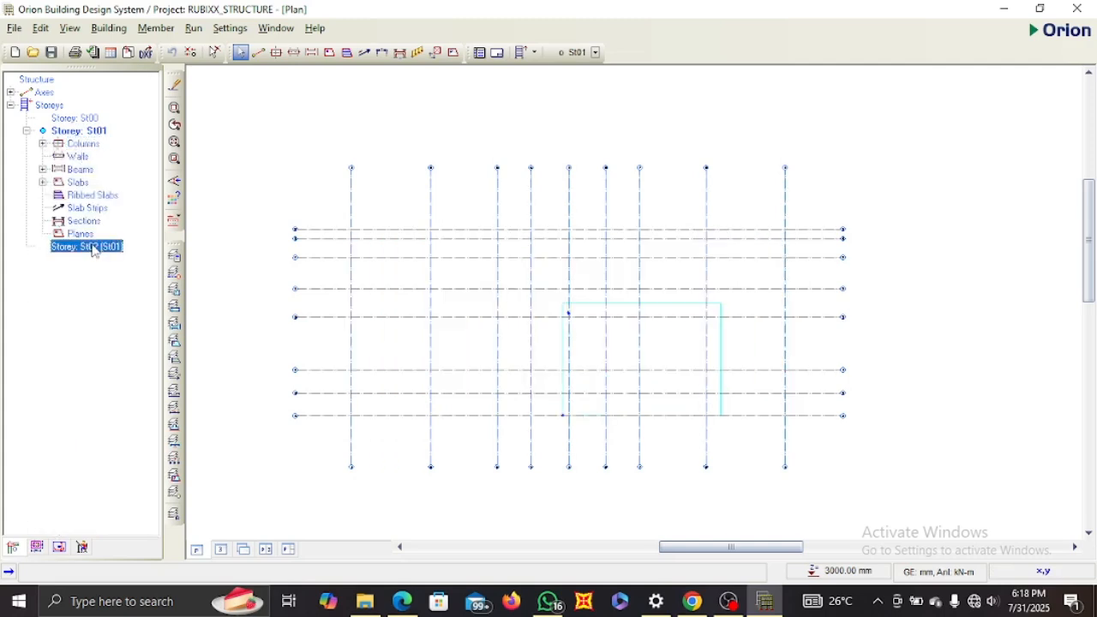
double_click(69, 131)
left_click(493, 326)
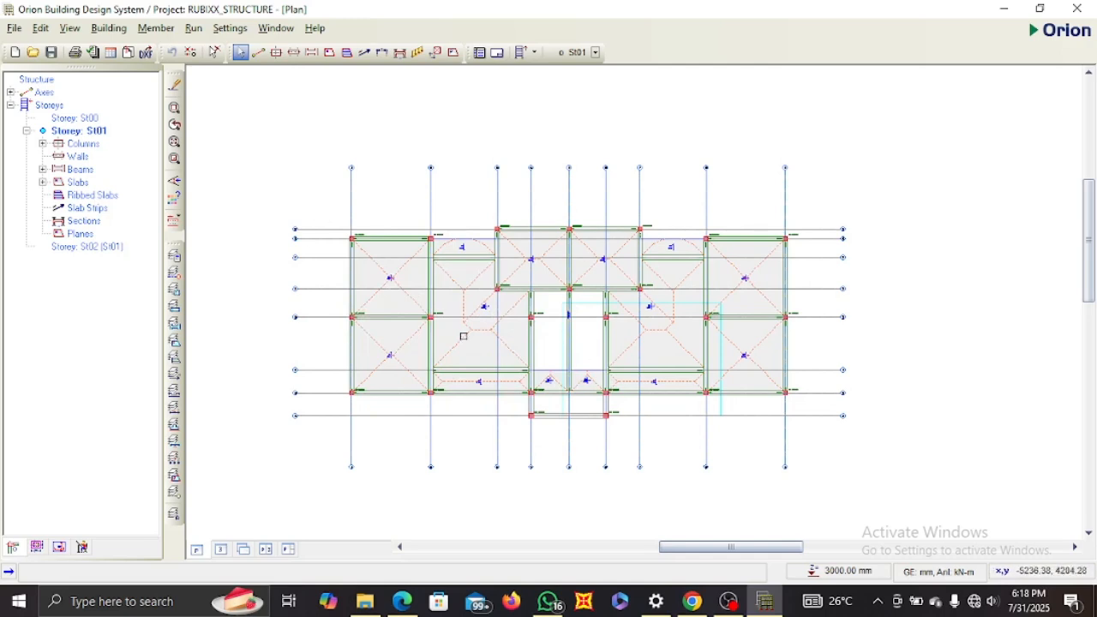
Generate storey St02 from St01, copying columns, walls and beams but excluding slabs, slab loads, slab openings, ribbed slabs and slab strips.
left_click(45, 106)
right_click(44, 109)
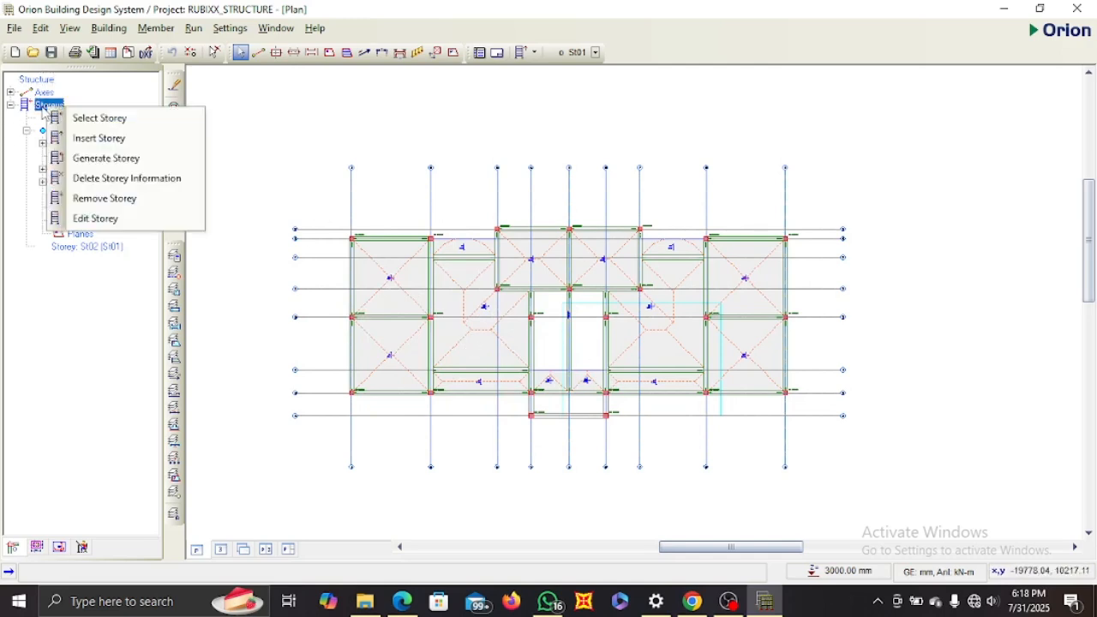
left_click(123, 159)
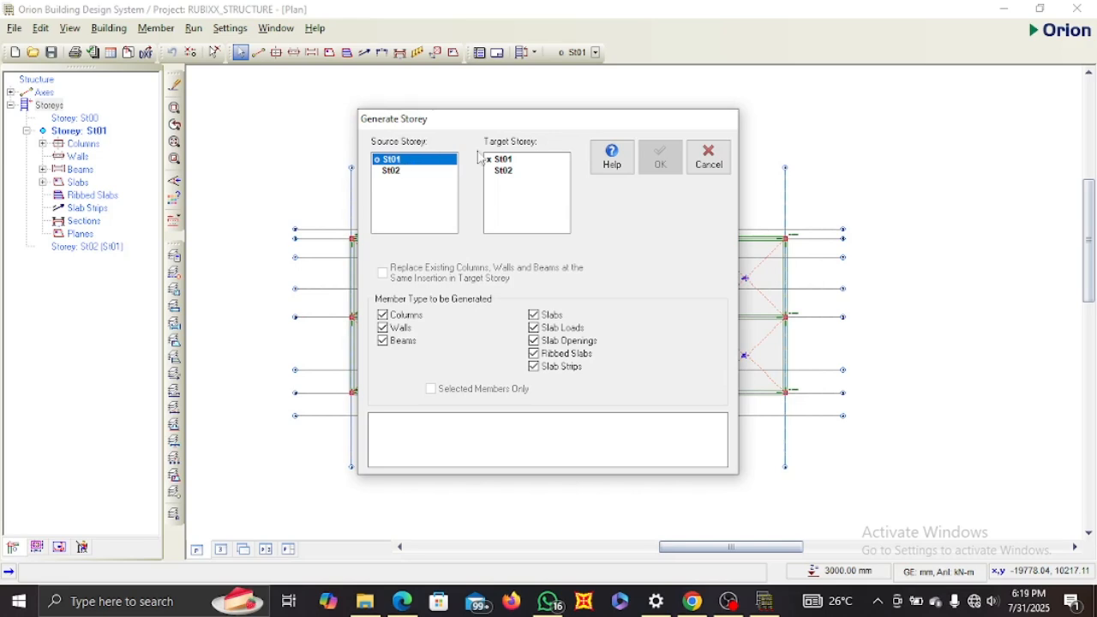
left_click(506, 171)
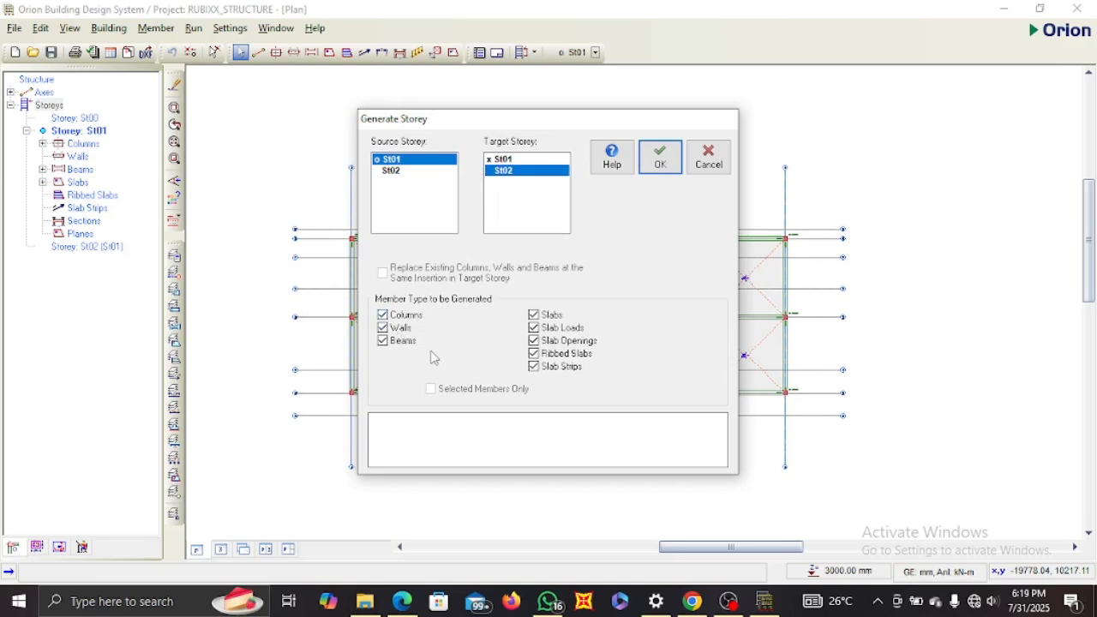
left_click(533, 315)
left_click(533, 367)
left_click(660, 162)
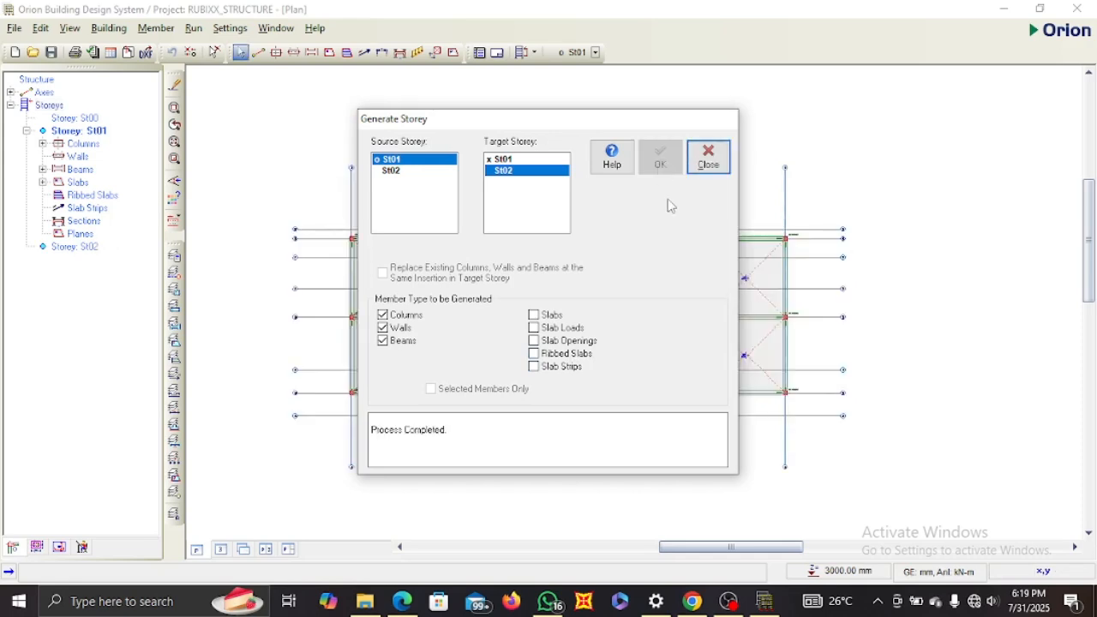
left_click(708, 157)
Open the plan of storey St02 and examine its generated columns and beams.
left_click(86, 248)
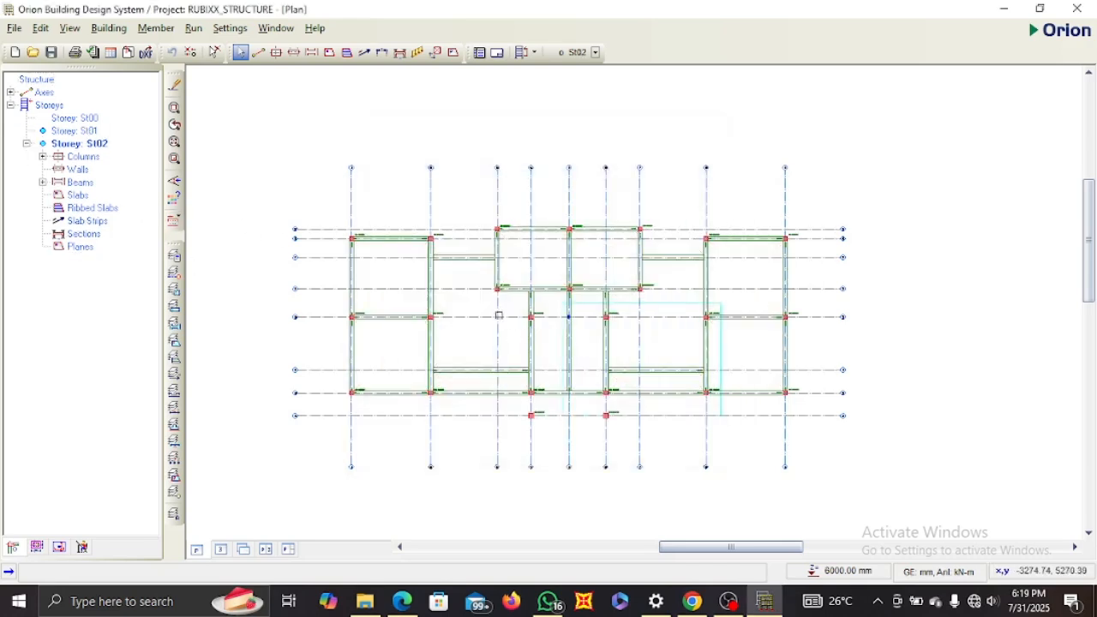
middle_click_drag(492, 299, 473, 270)
scroll(418, 263, "up", 2)
scroll(509, 261, "down", 2)
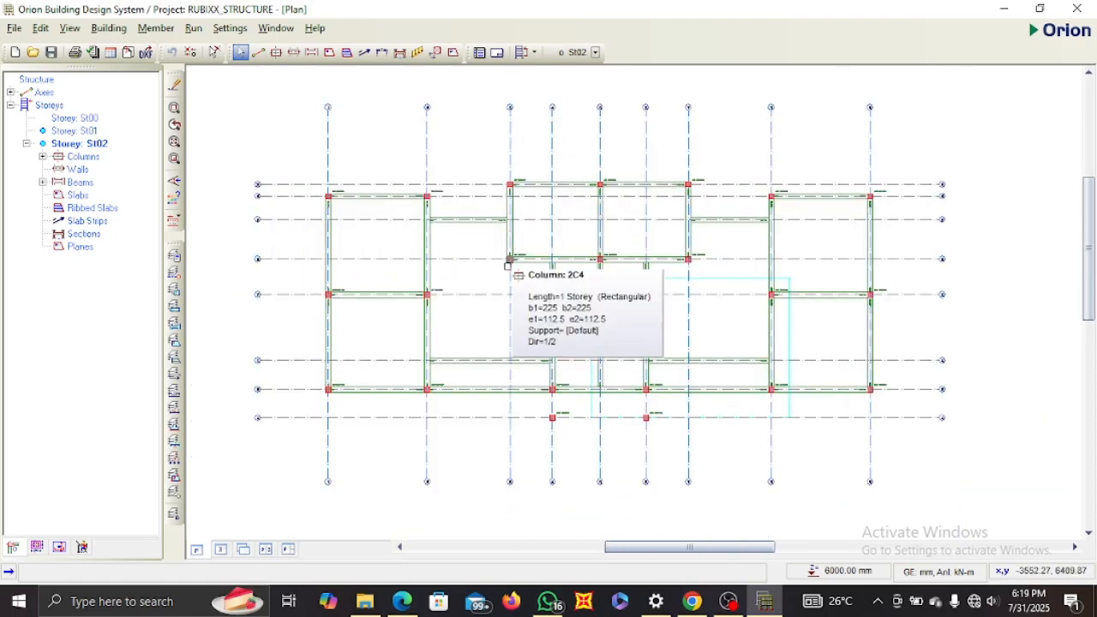
scroll(536, 354, "up", 3)
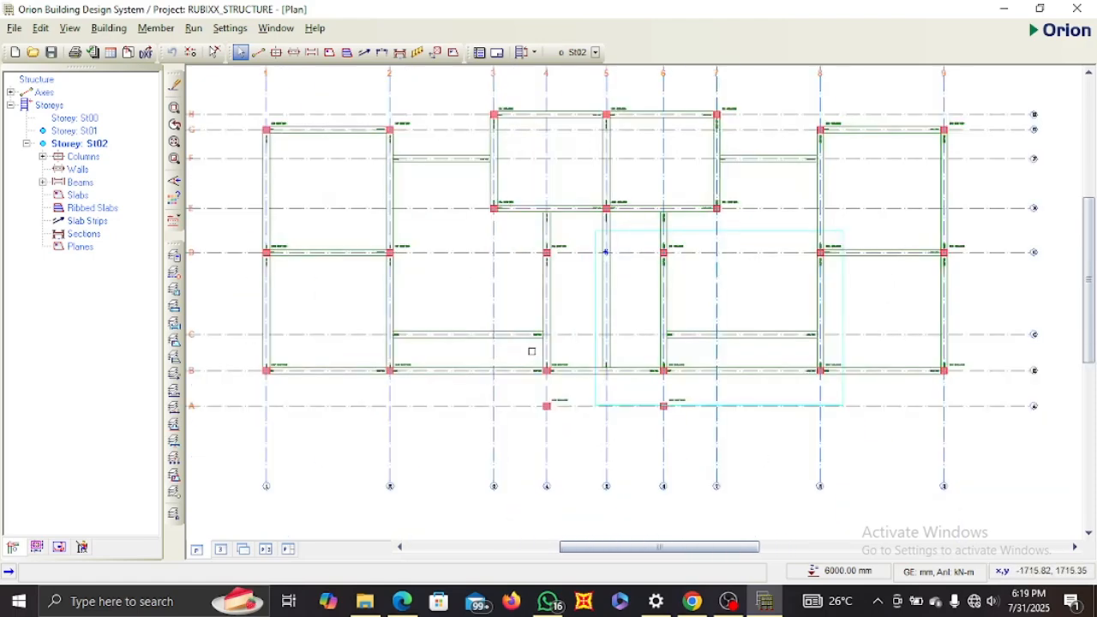
left_click(550, 293)
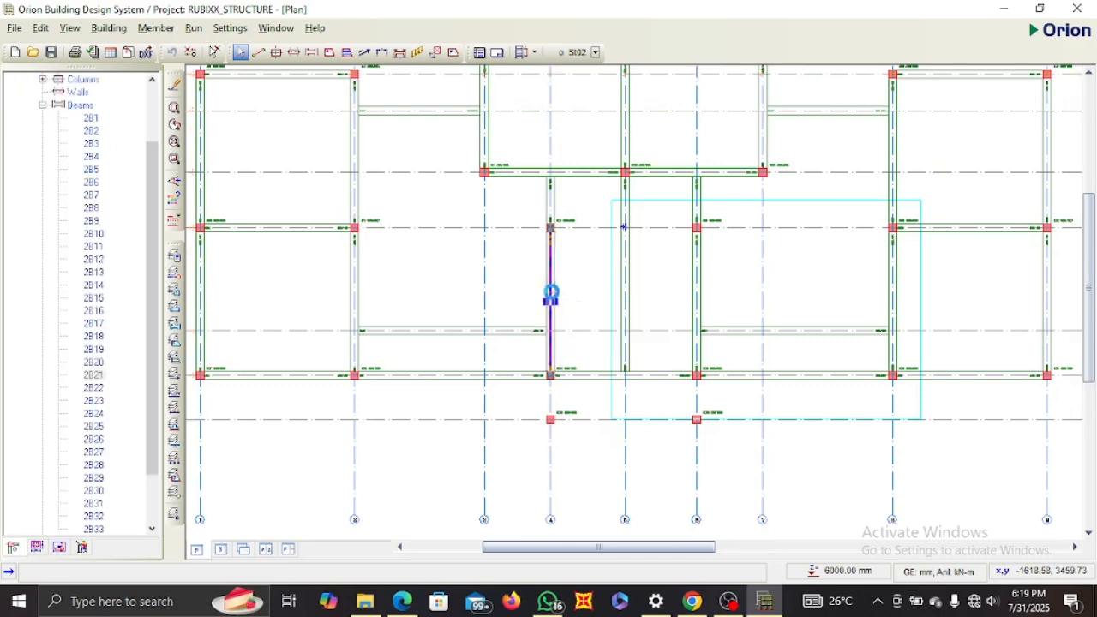
right_click(552, 294)
left_click(599, 302)
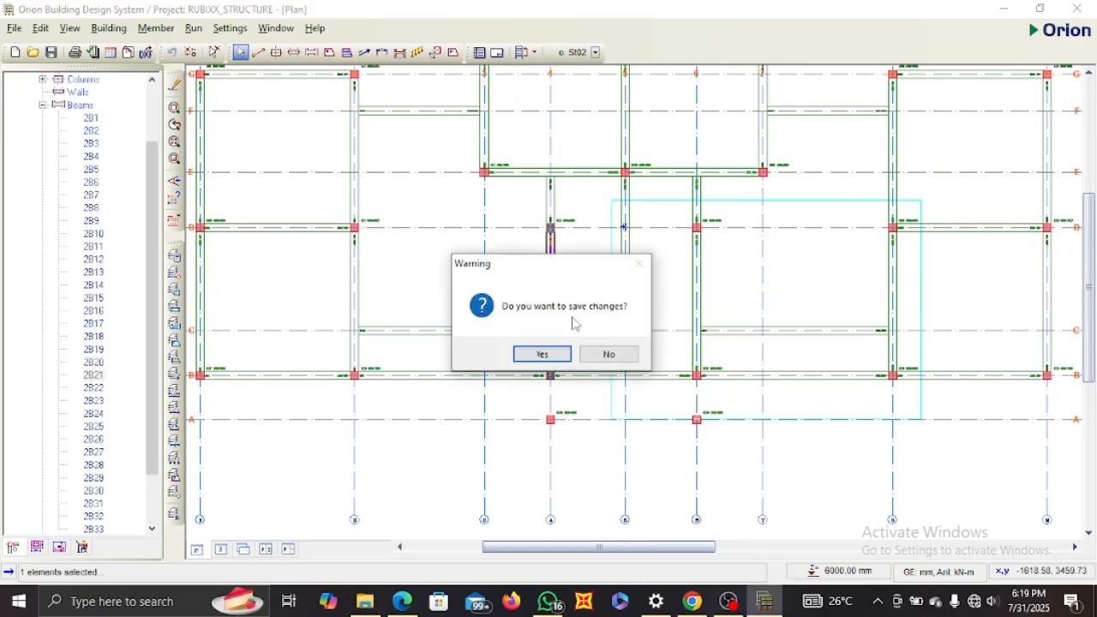
left_click(605, 353)
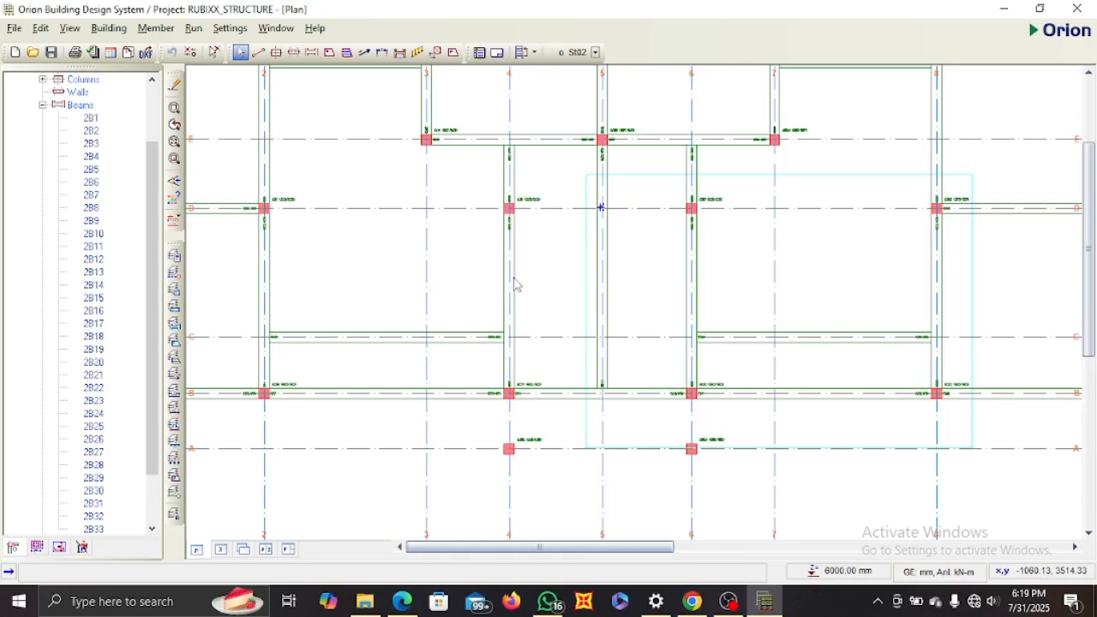
Insert 225/450 beams on St02 around the A–B projection, along axes 4 and 6 and along axis A between them.
left_click(512, 277)
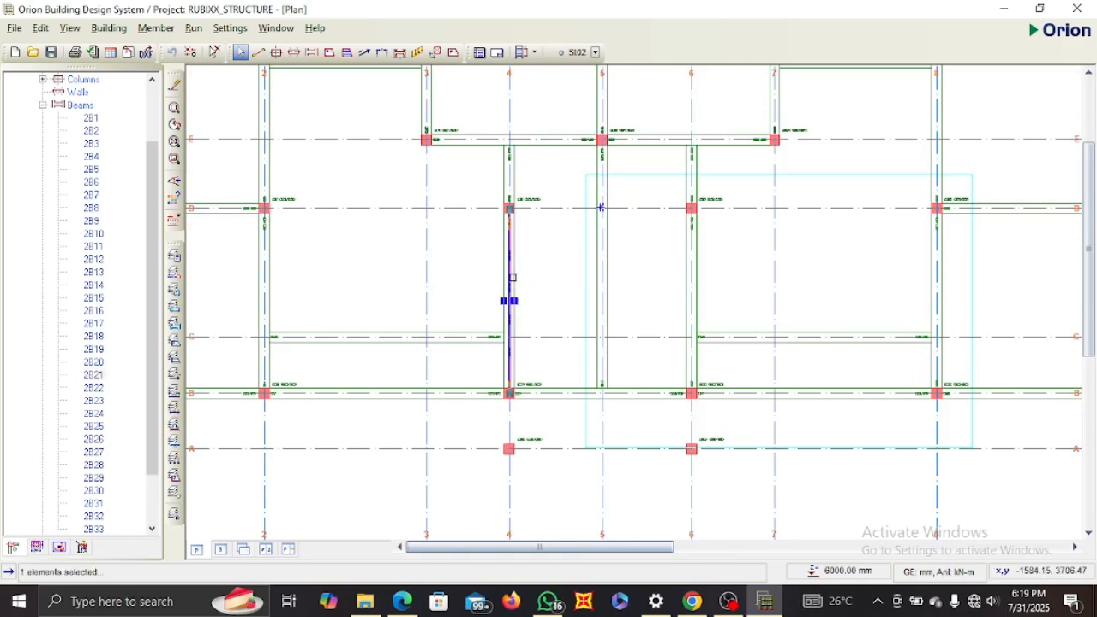
right_click(512, 276)
left_click(547, 284)
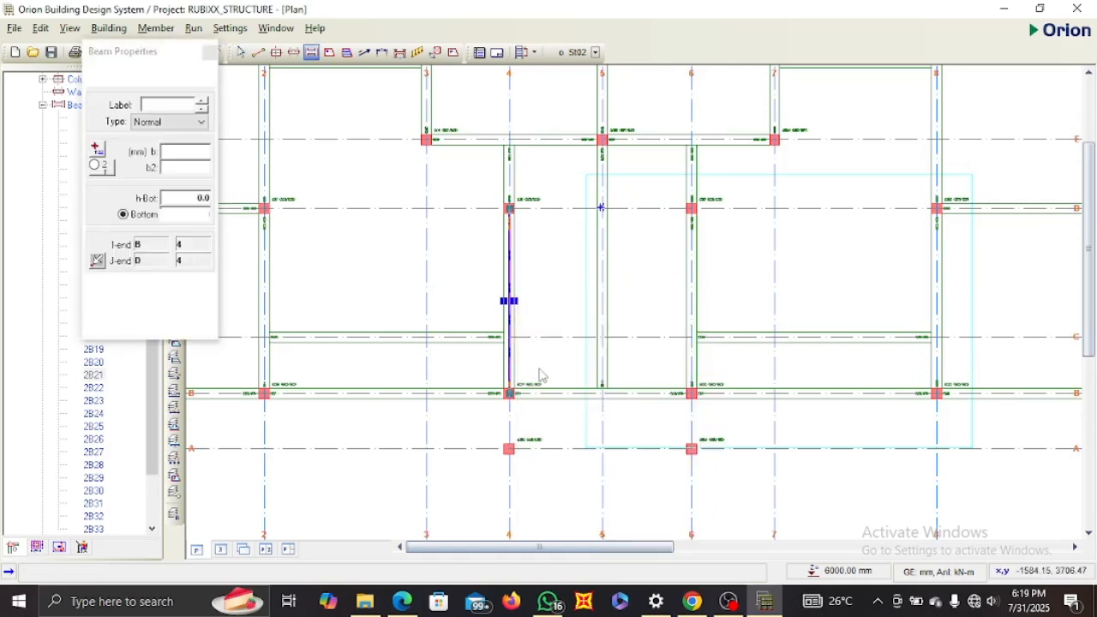
mouse_move(510, 337)
left_mouse_down()
mouse_move(509, 382)
mouse_move(656, 383)
mouse_move(656, 338)
left_mouse_up()
scroll(676, 362, "down", 1)
scroll(677, 363, "down", 2)
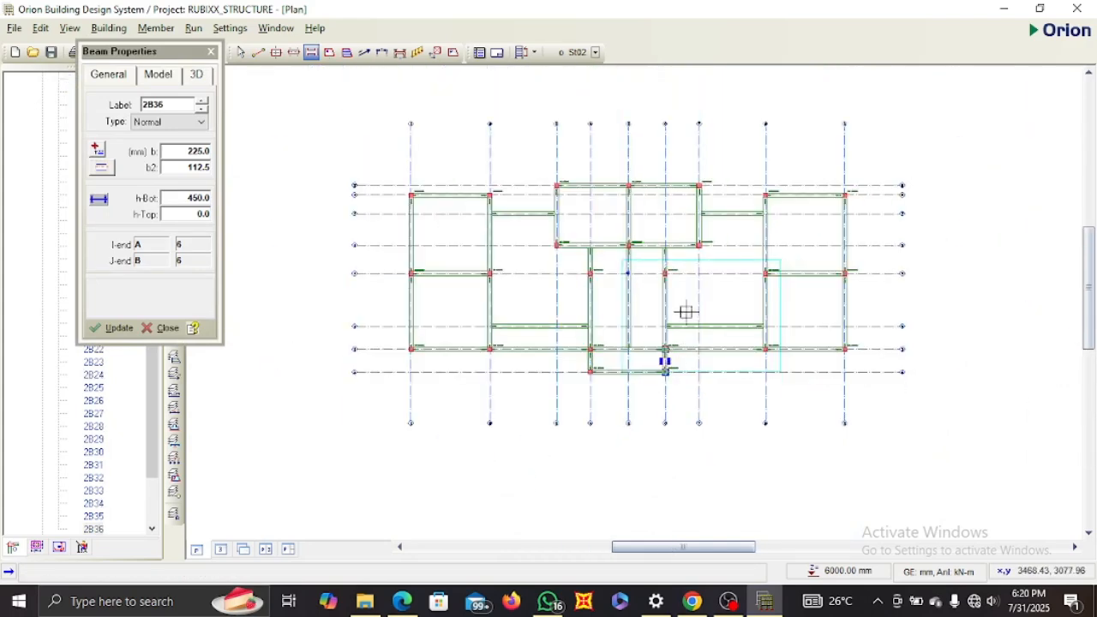
Insert 225/450 beams on St02 along axis G, between axes 2–3 and between axes 7–8.
middle_click_drag(685, 311, 674, 387)
scroll(585, 325, "up", 1)
scroll(482, 326, "up", 3)
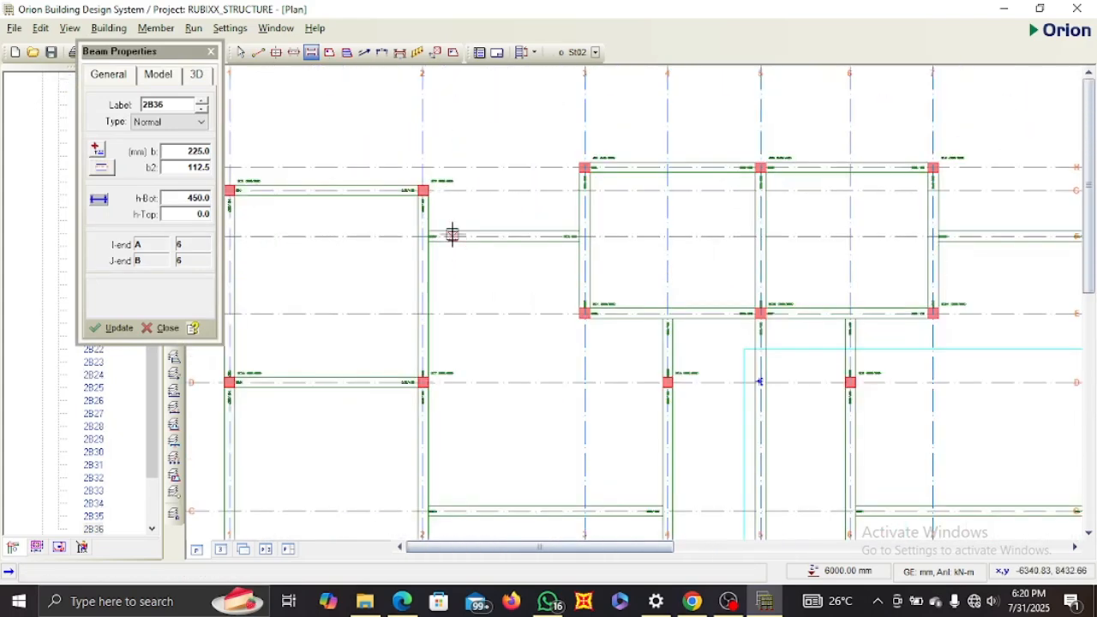
scroll(454, 235, "up", 1)
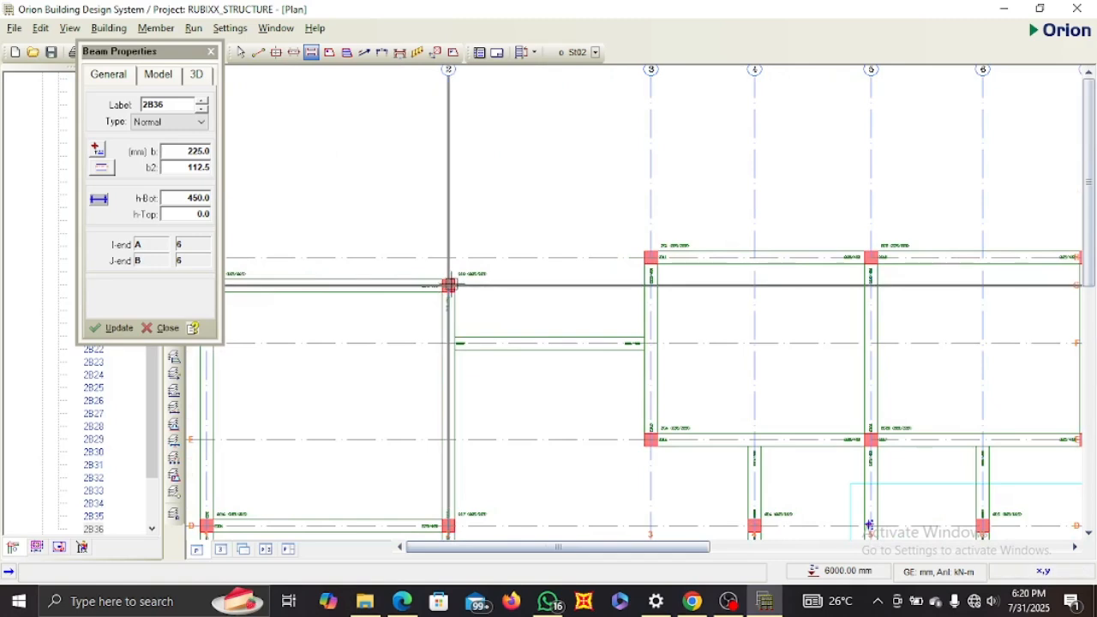
left_click_drag(447, 285, 664, 296)
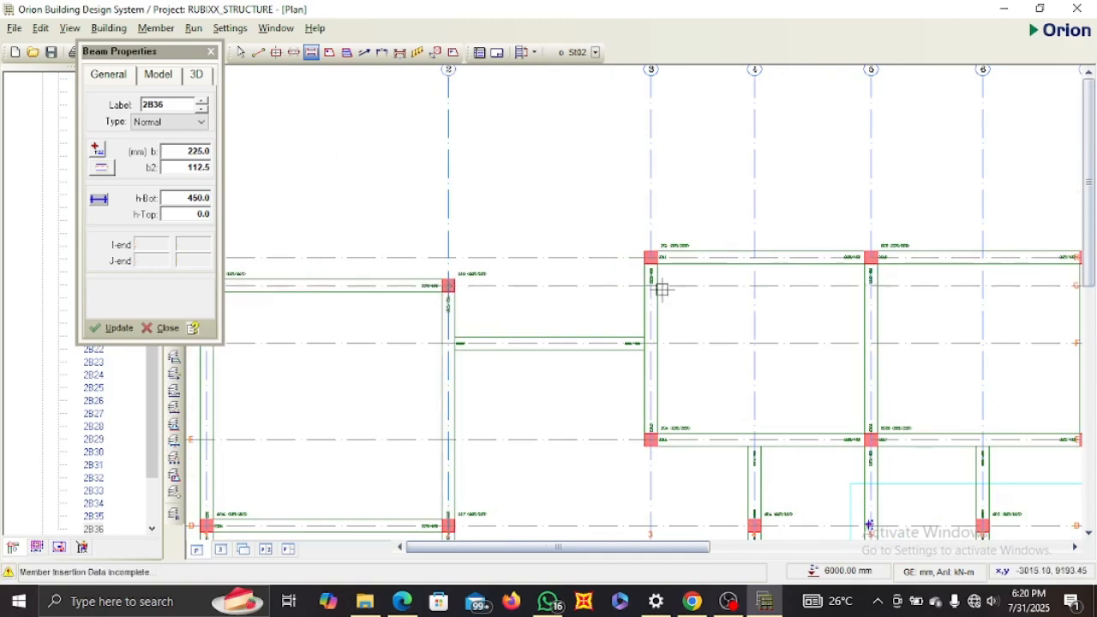
left_click_drag(447, 285, 650, 287)
scroll(465, 323, "down", 5)
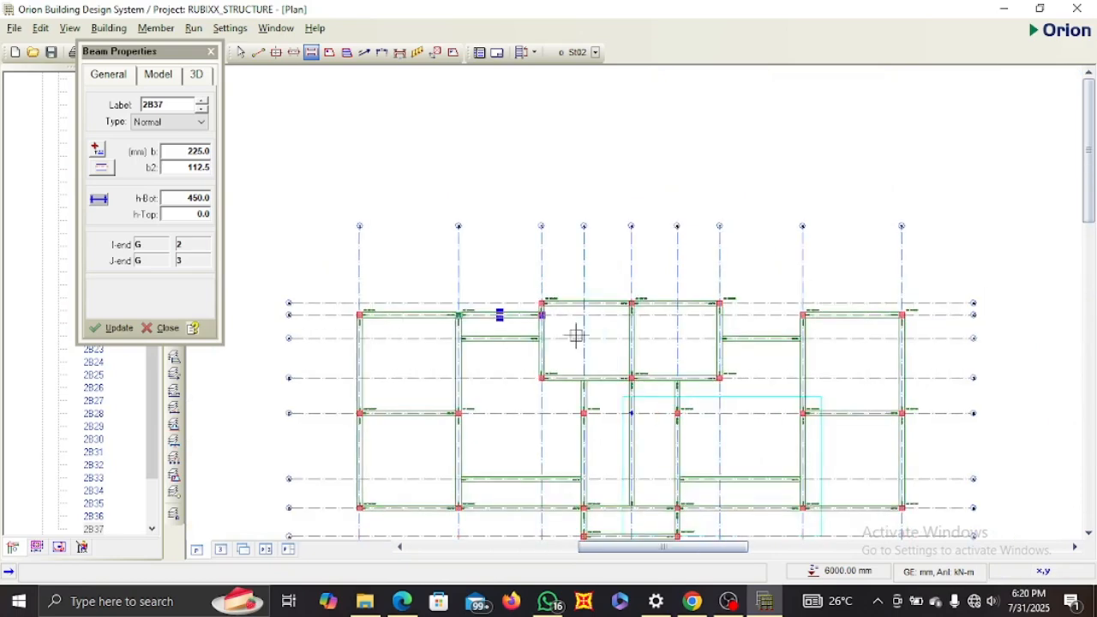
scroll(660, 309, "up", 4)
left_click_drag(615, 305, 828, 312)
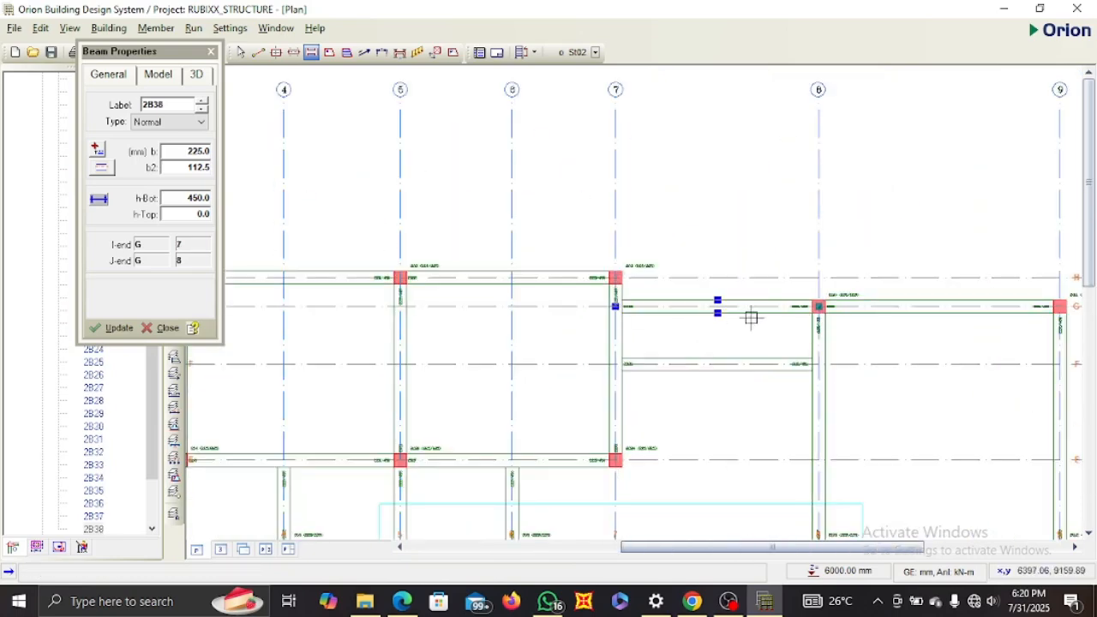
scroll(773, 306, "down", 4)
key("Escape")
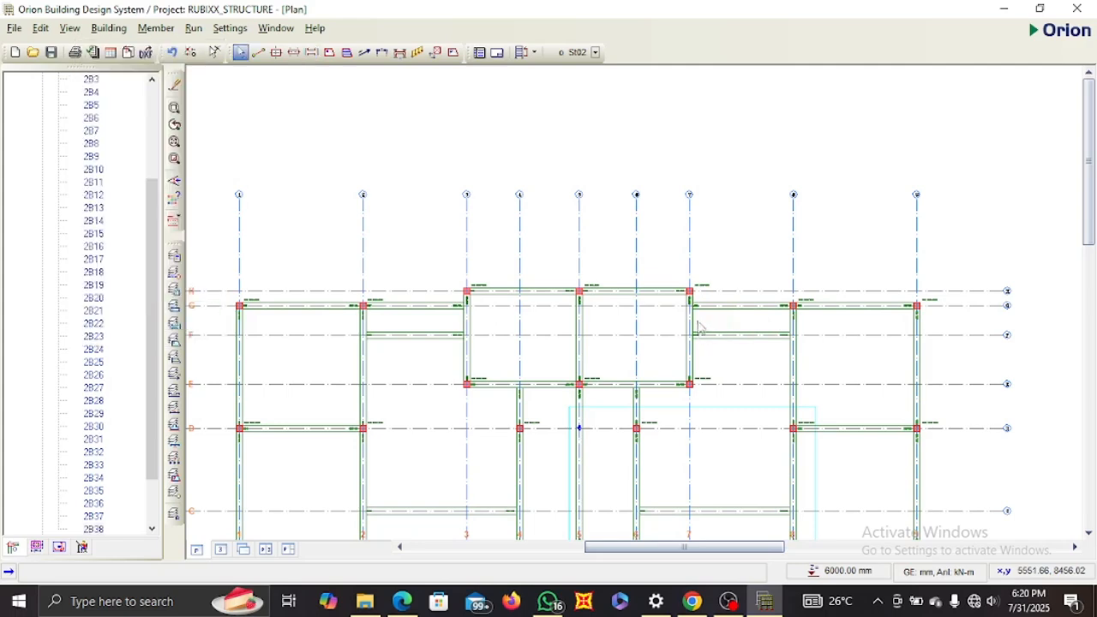
scroll(660, 360, "down", 2)
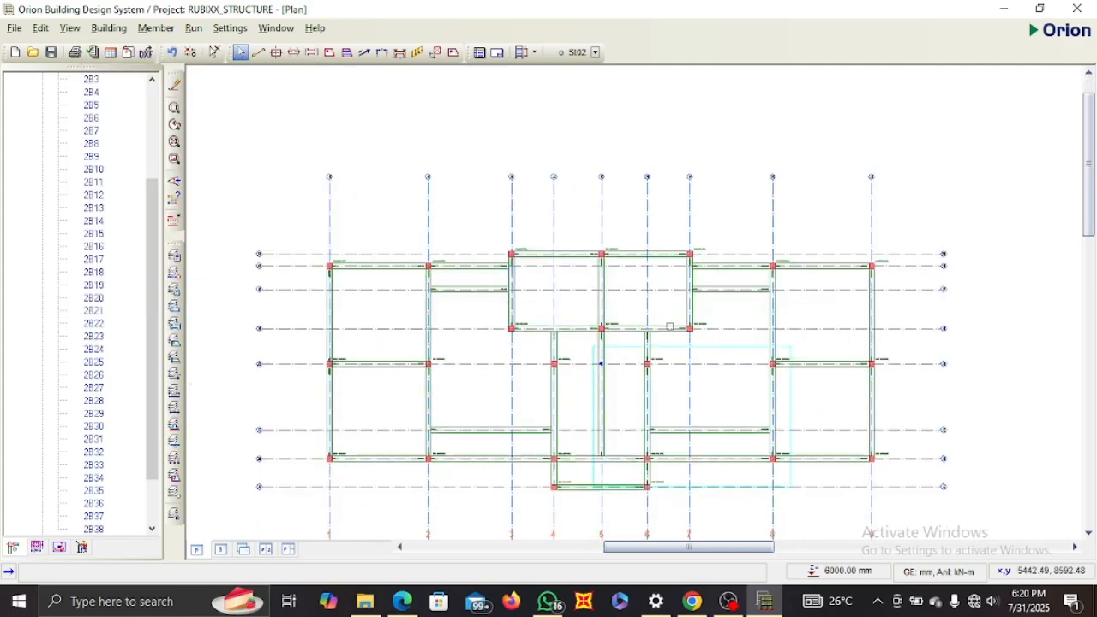
Examine the two-storey frame in the 3D view, and return to the plan of storey St01.
left_click(223, 550)
scroll(420, 466, "down", 2)
scroll(457, 421, "up", 2)
middle_click_drag(458, 421, 672, 442)
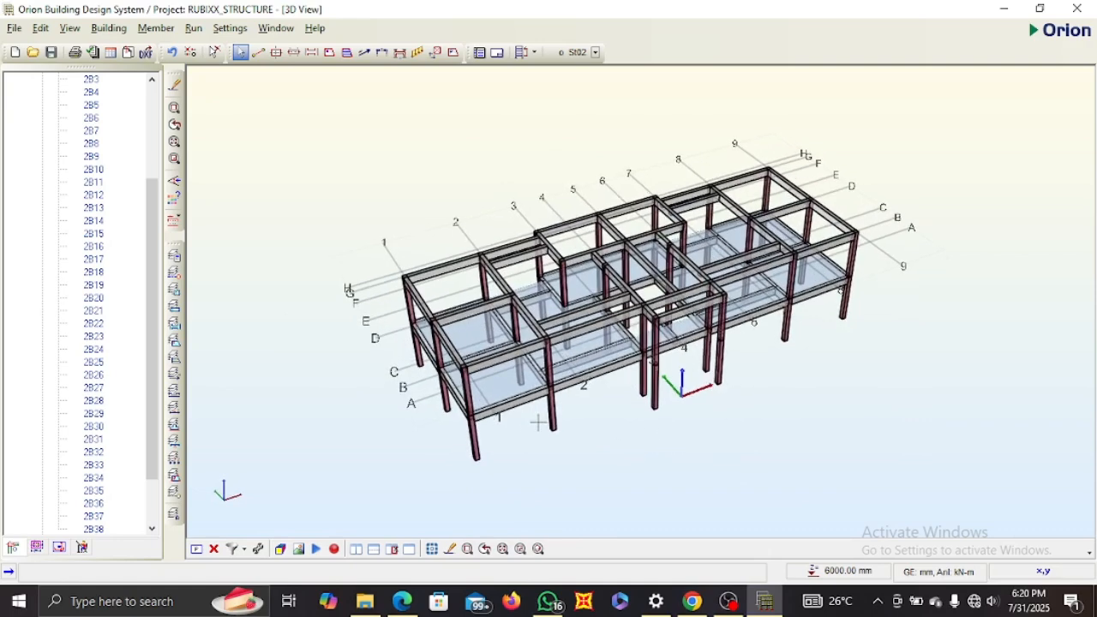
middle_click_drag(479, 402, 464, 381)
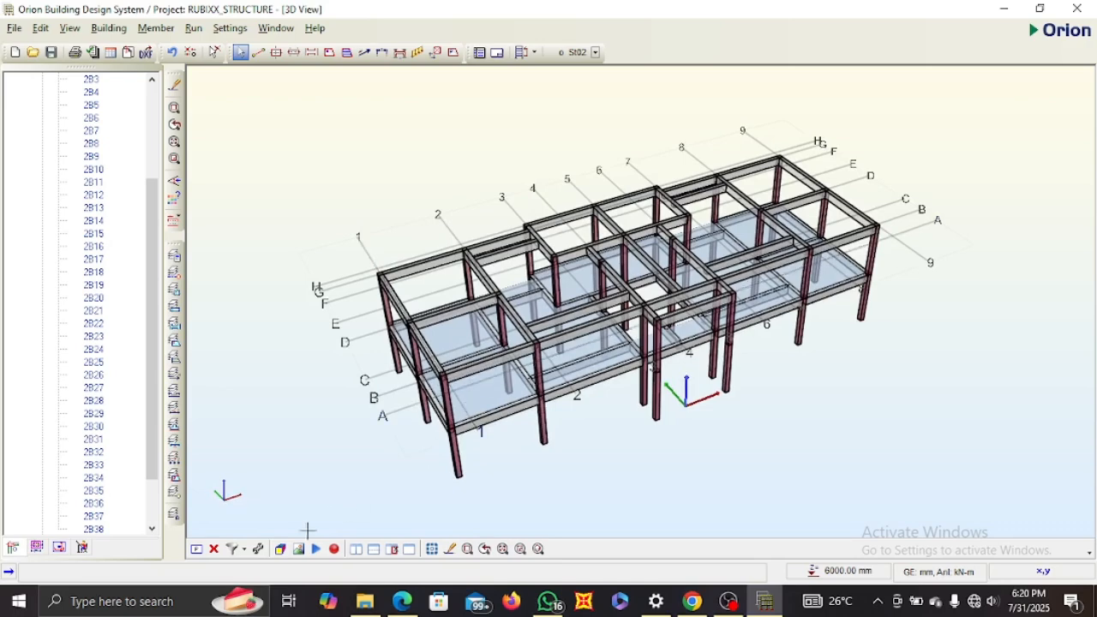
left_click(197, 550)
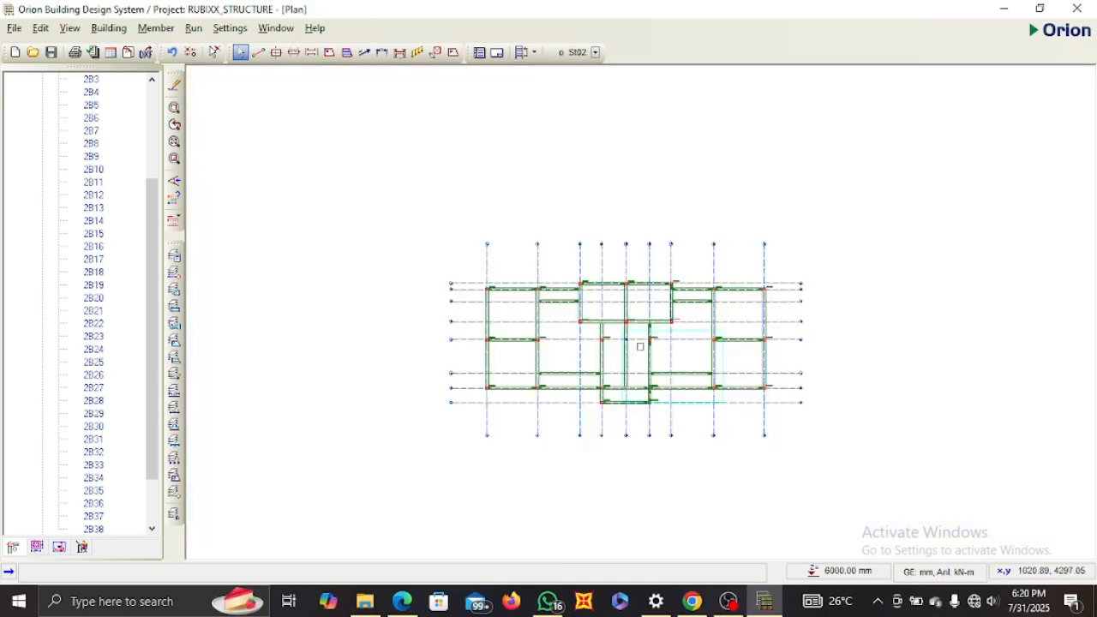
scroll(649, 336, "up", 2)
middle_click_drag(652, 311, 646, 347)
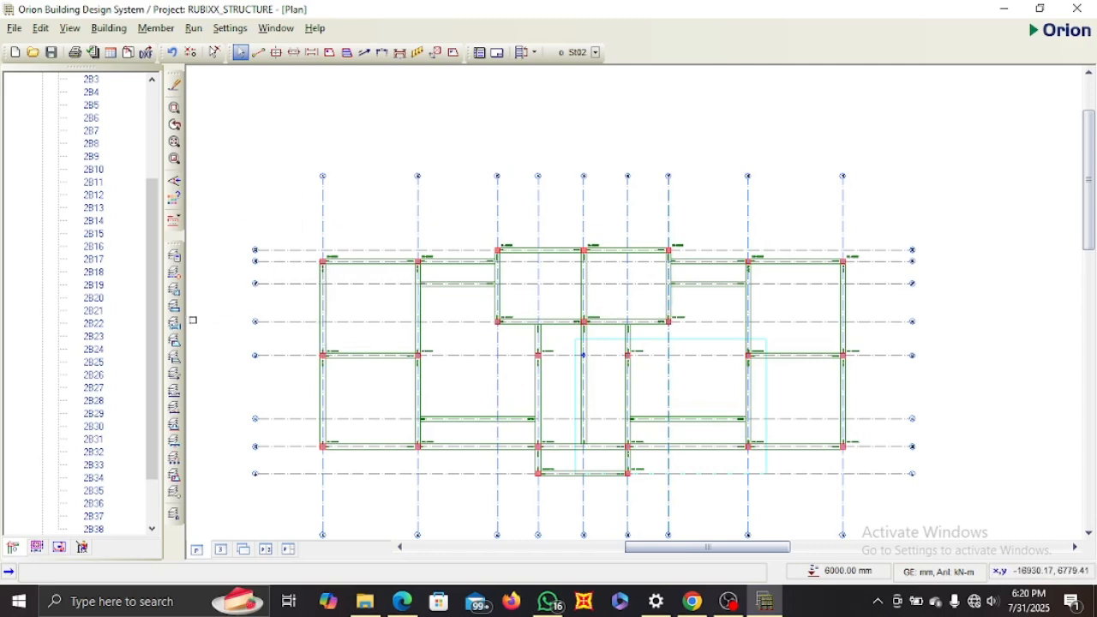
scroll(107, 352, "up", 4)
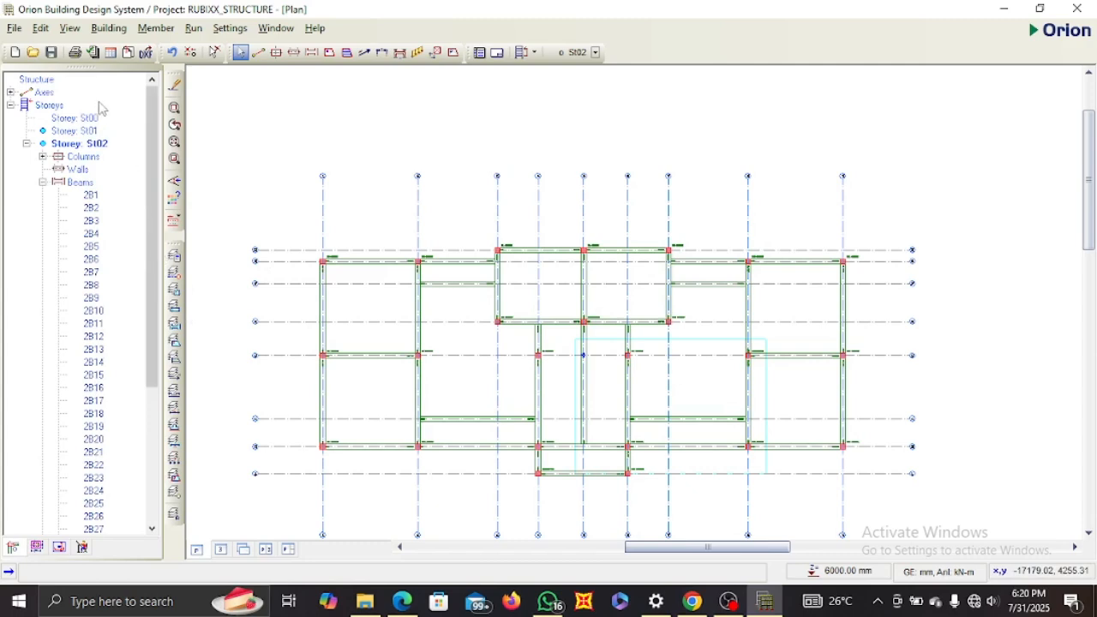
left_click(75, 131)
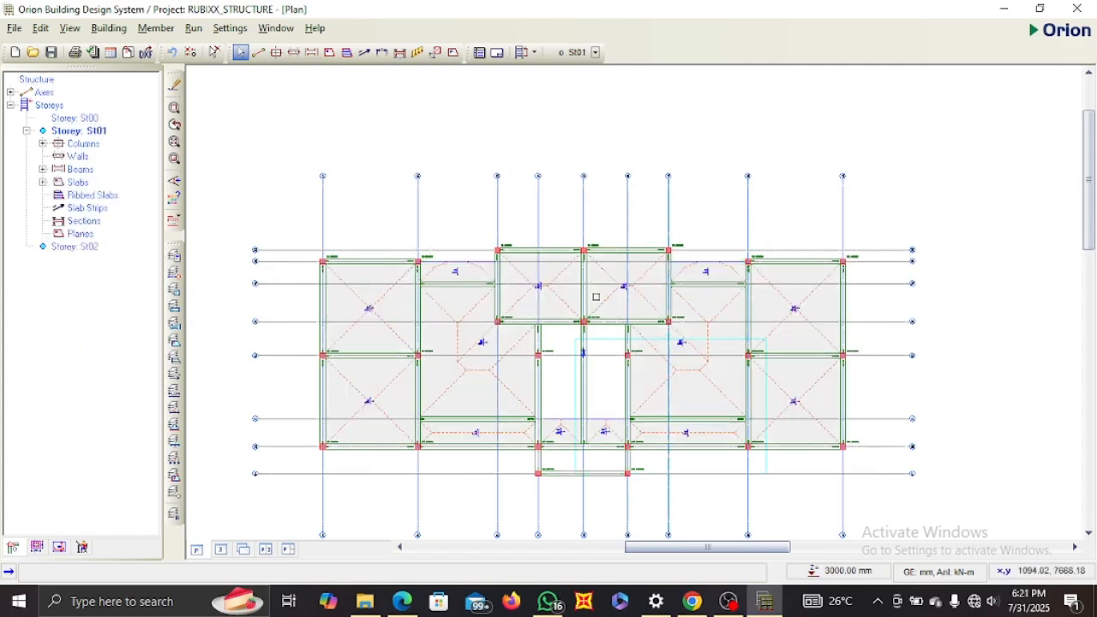
mouse_move(327, 301)
scroll(327, 301, "up", 2)
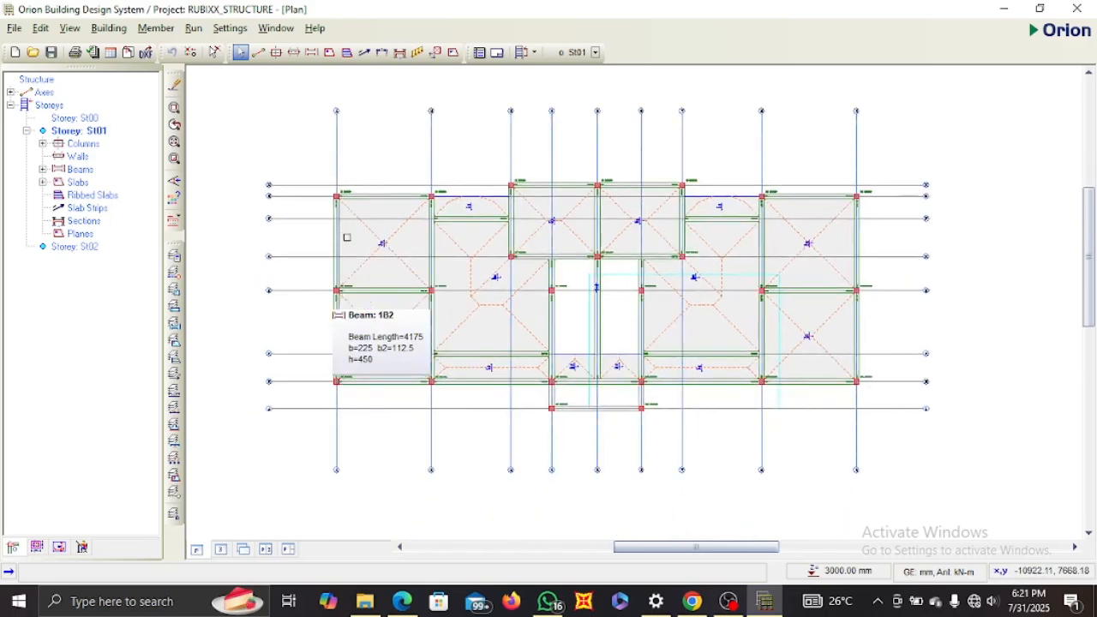
left_click(330, 235)
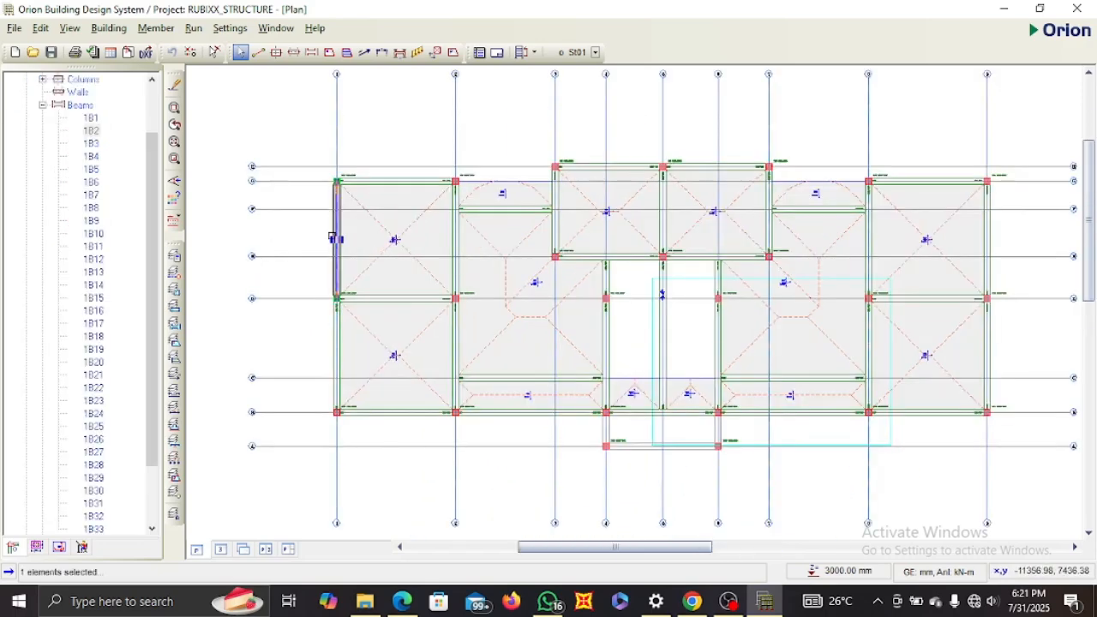
right_click(332, 238)
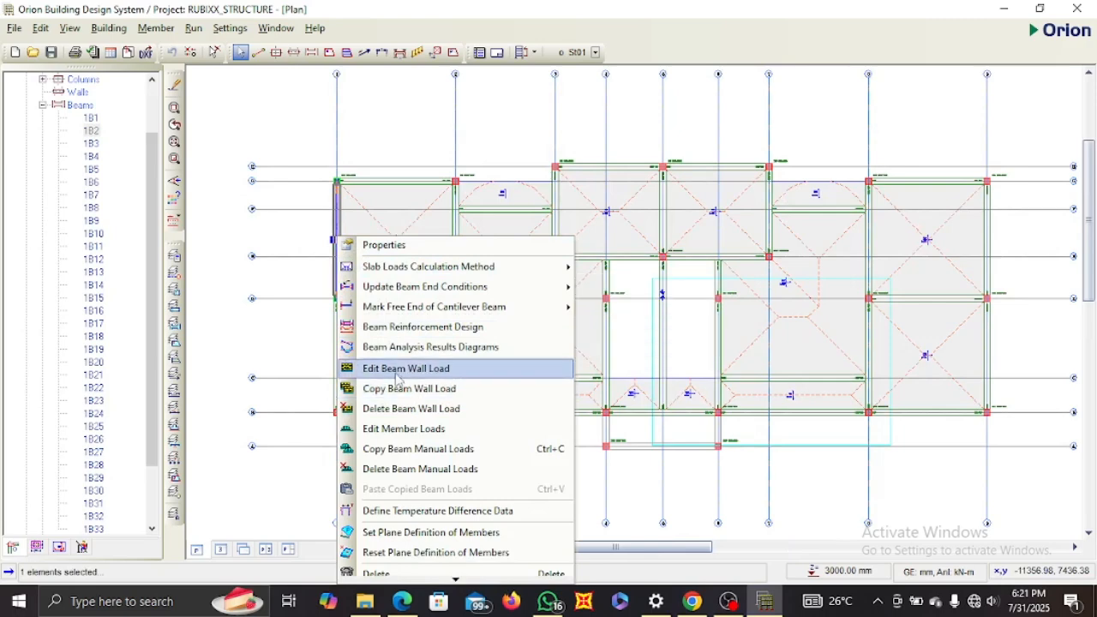
left_click(391, 146)
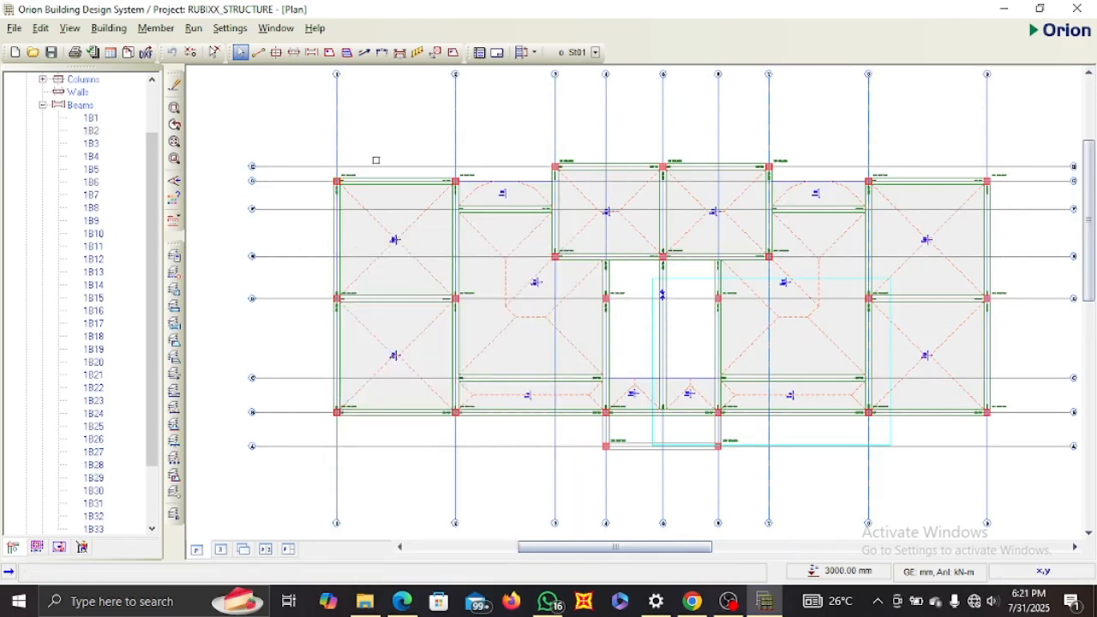
Re-label the columns, beams and slabs on all storeys, sorted rowwise from left-top to right-bottom with start value 1.
scroll(350, 178, "up", 1)
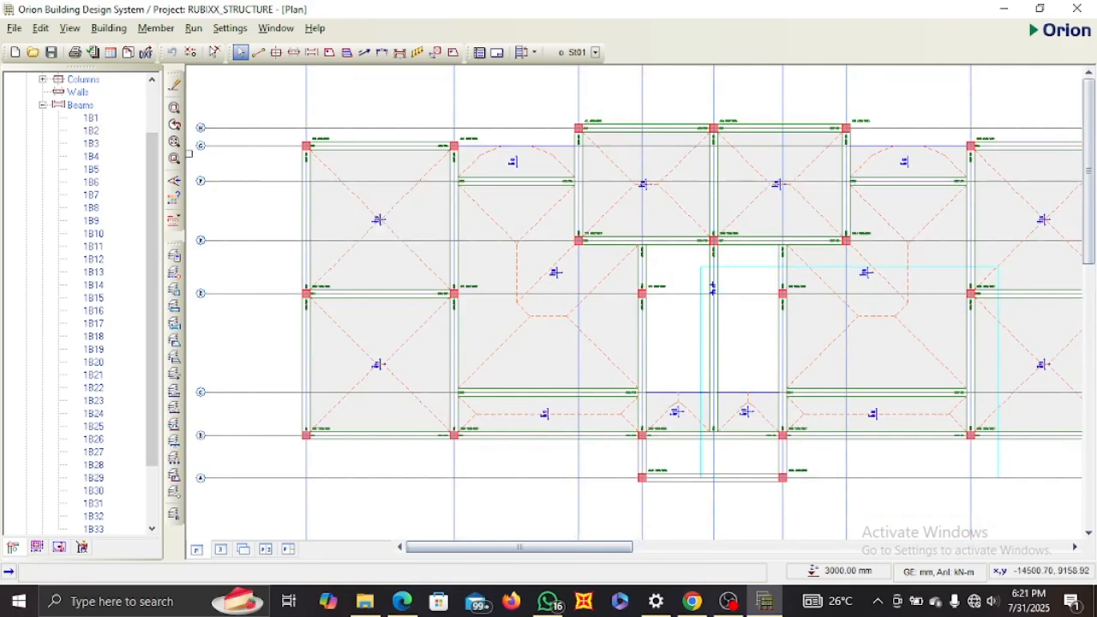
left_click(43, 30)
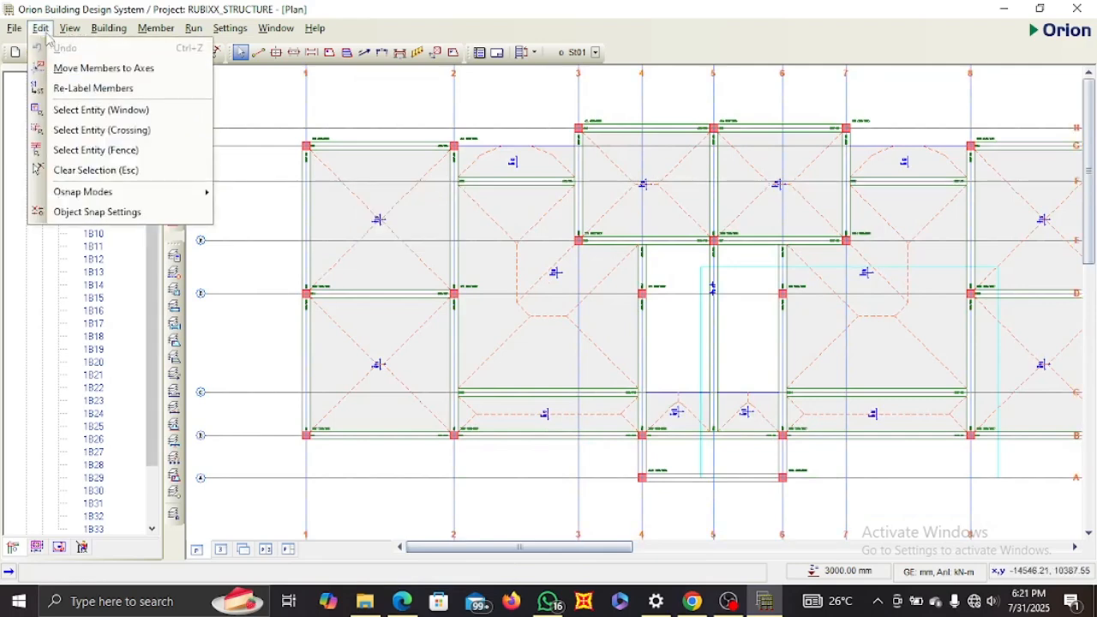
left_click(84, 89)
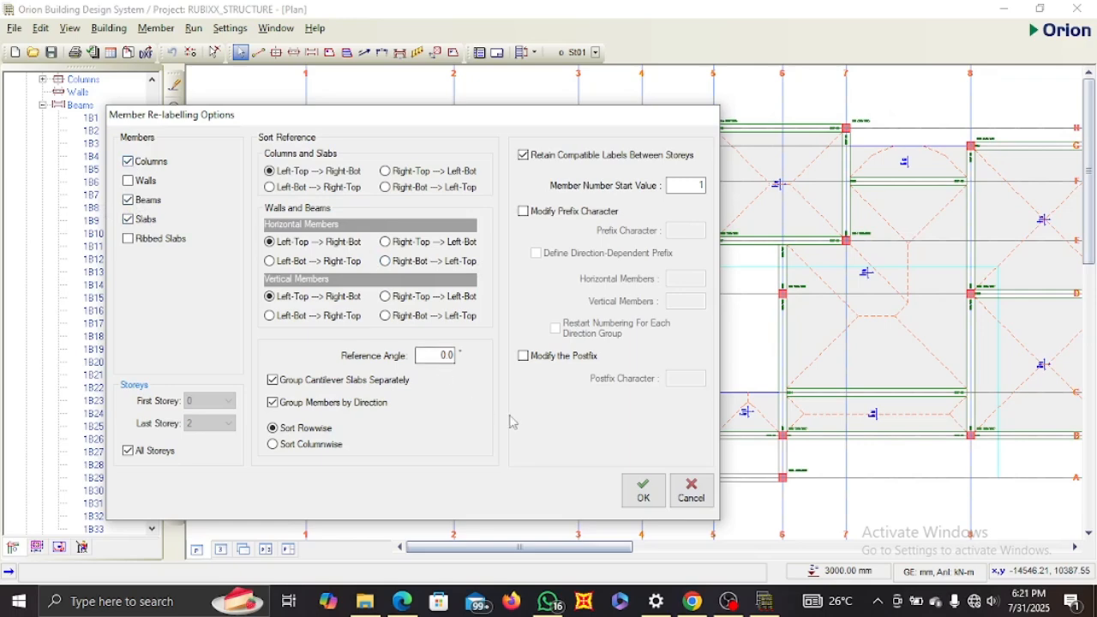
left_click(643, 491)
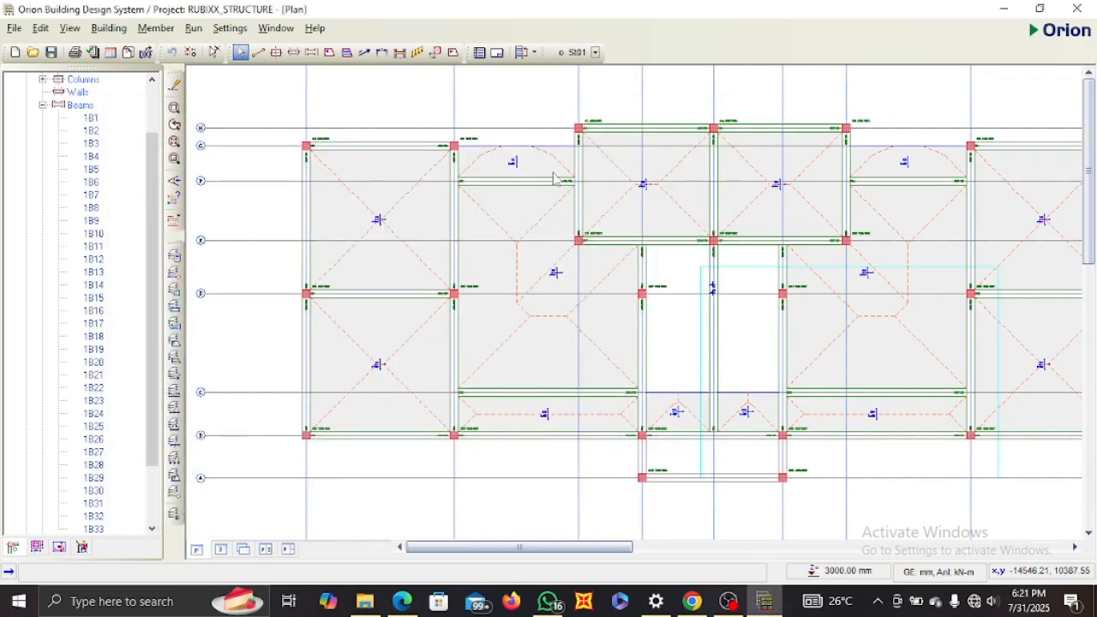
scroll(595, 107, "up", 3)
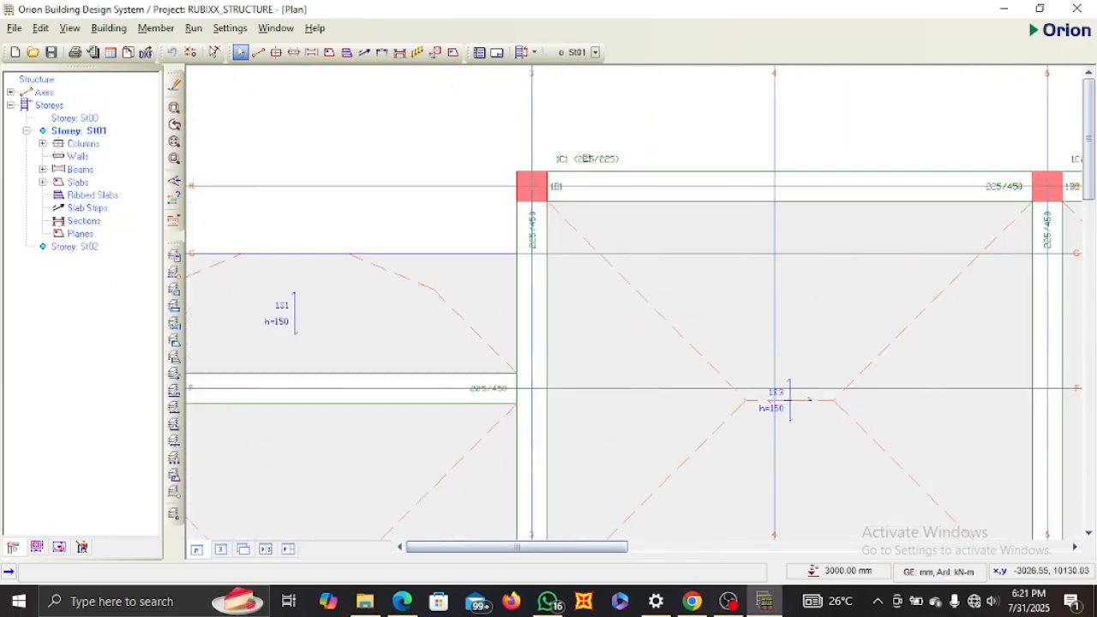
Examine the re-labelled columns and beams along axis H in the plan of storey St01.
middle_click_drag(587, 159, 380, 213)
scroll(884, 219, "down", 3)
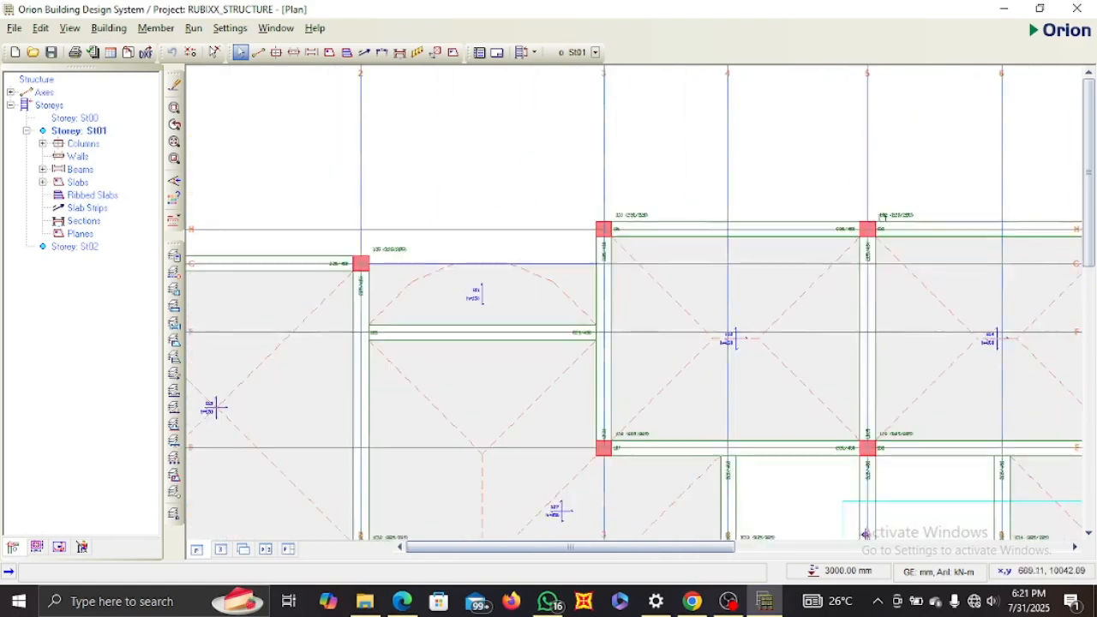
middle_click_drag(883, 218, 690, 244)
scroll(489, 248, "up", 3)
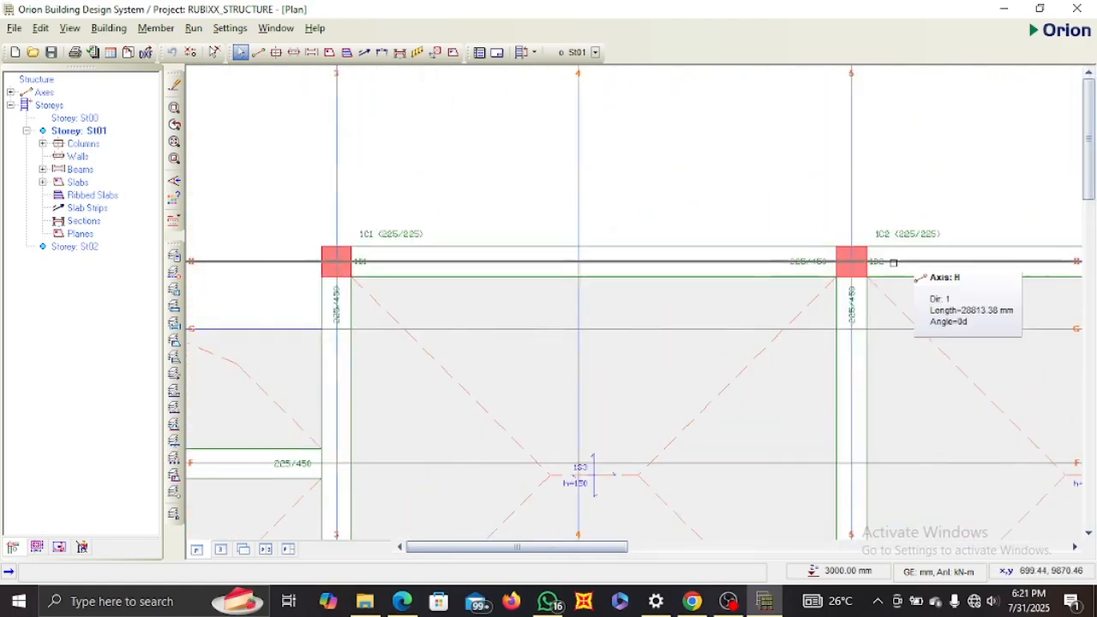
scroll(893, 262, "down", 3)
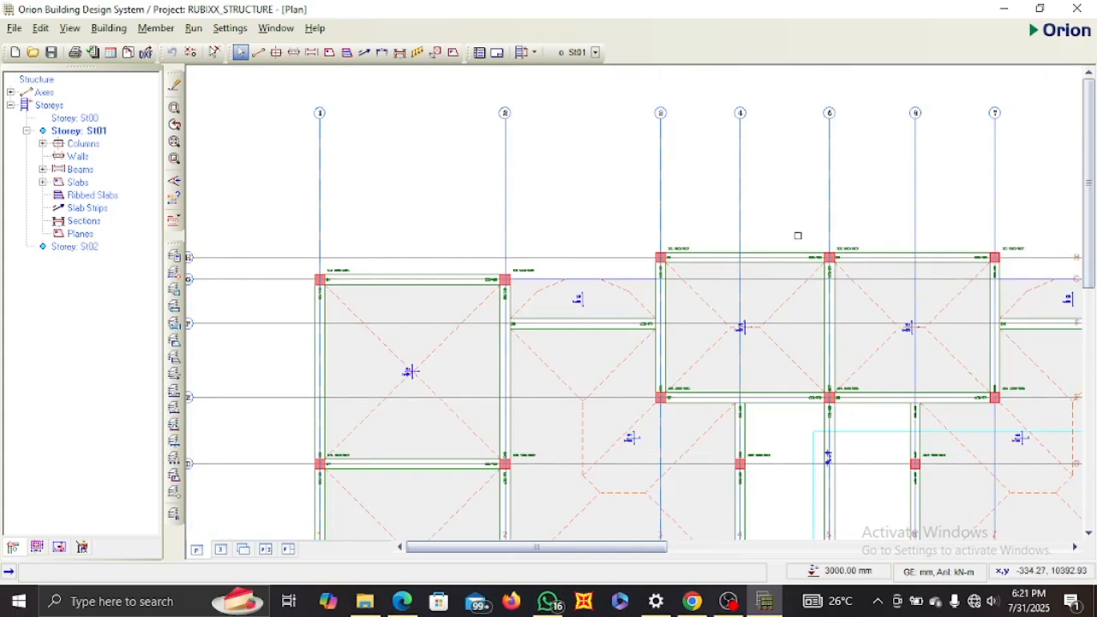
scroll(797, 235, "down", 1)
scroll(714, 250, "up", 3)
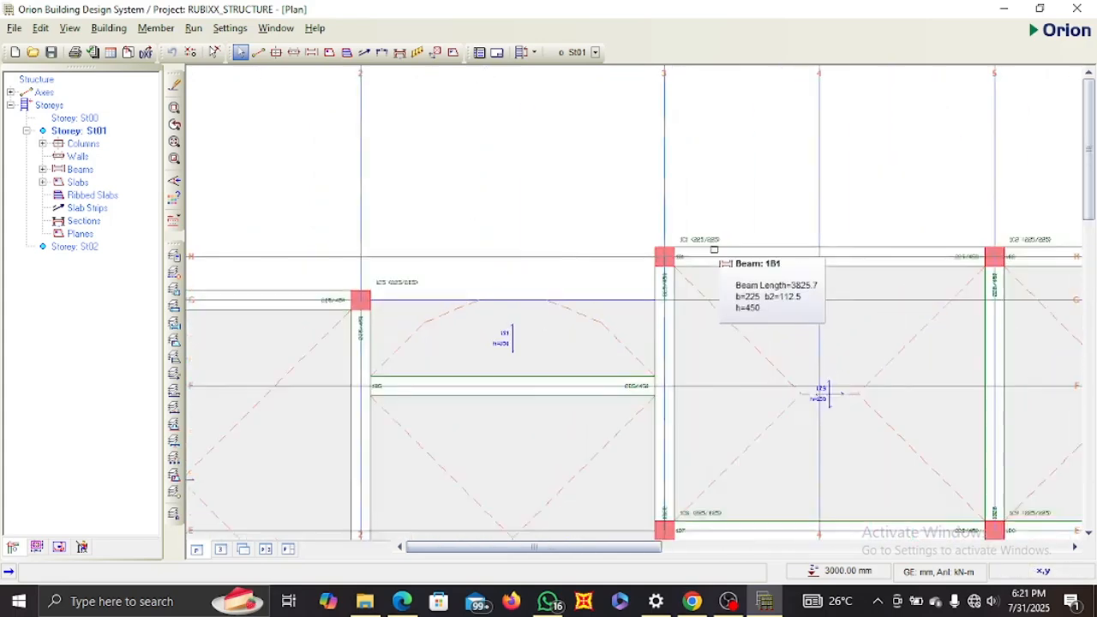
scroll(714, 250, "up", 2)
left_click(675, 244)
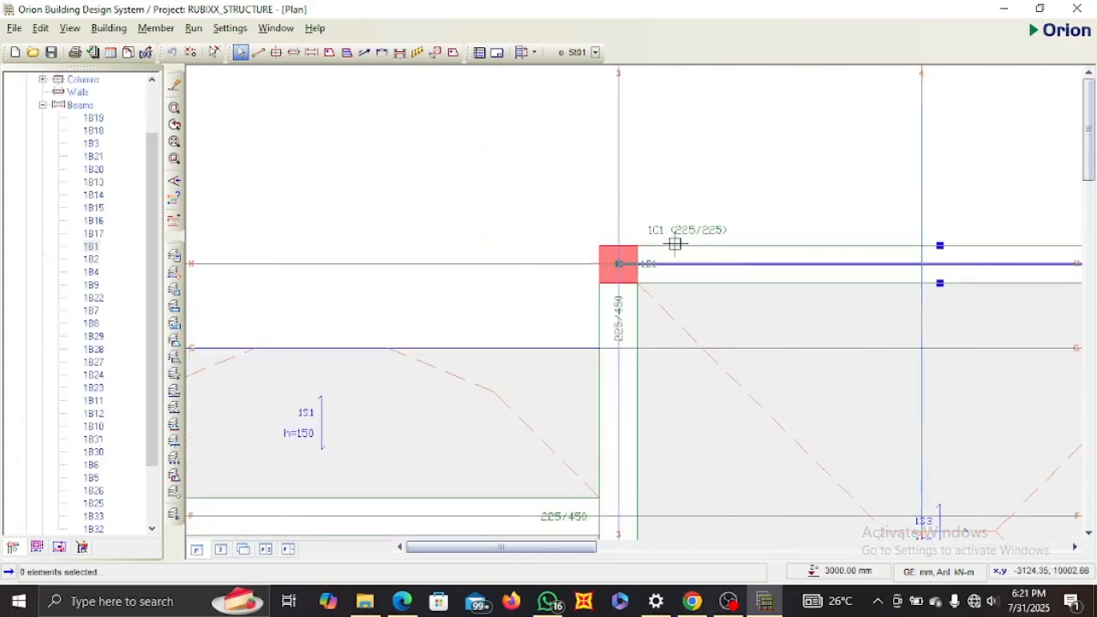
double_click(675, 245)
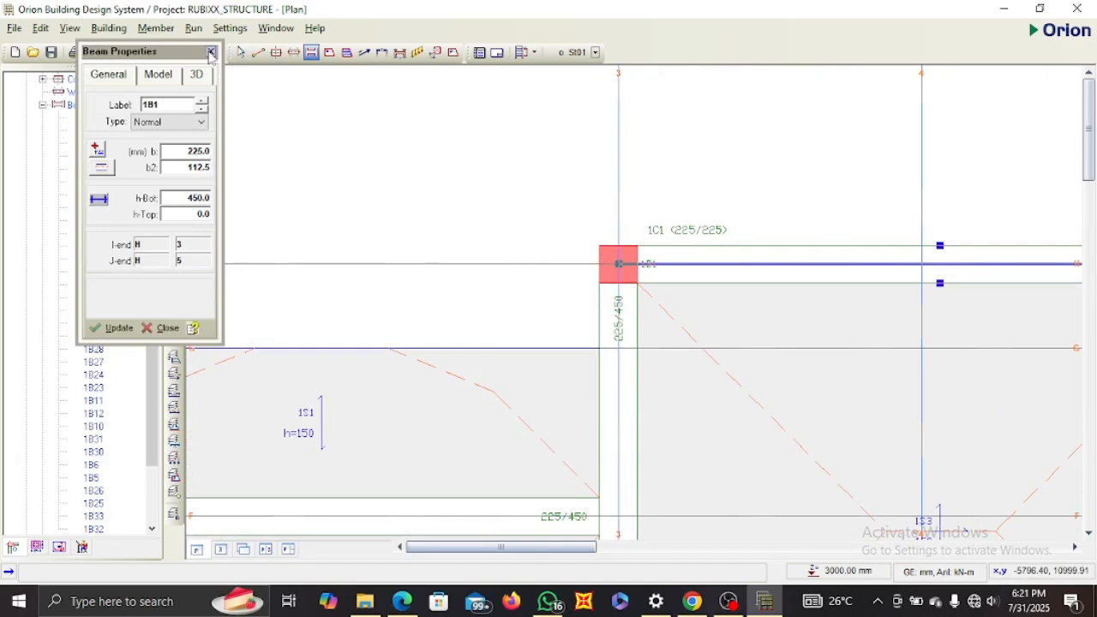
left_click(211, 54)
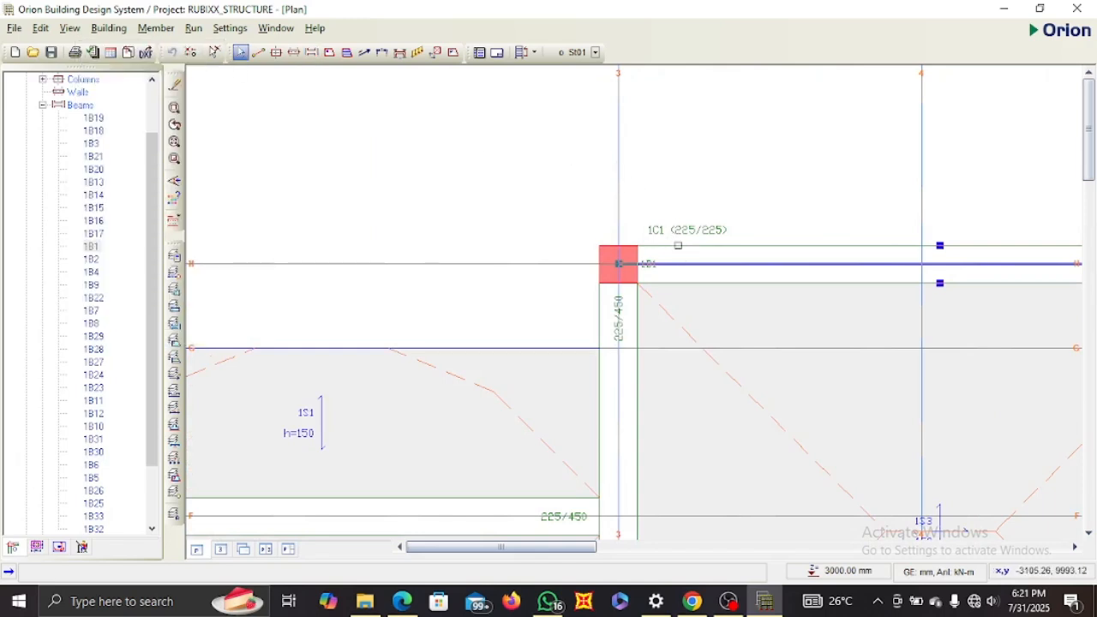
Assign a wall load to beam 1B1 on axis H with unit weight 3.5 kN/m2, height 2.7 m and thickness 0.225 m.
right_click(683, 247)
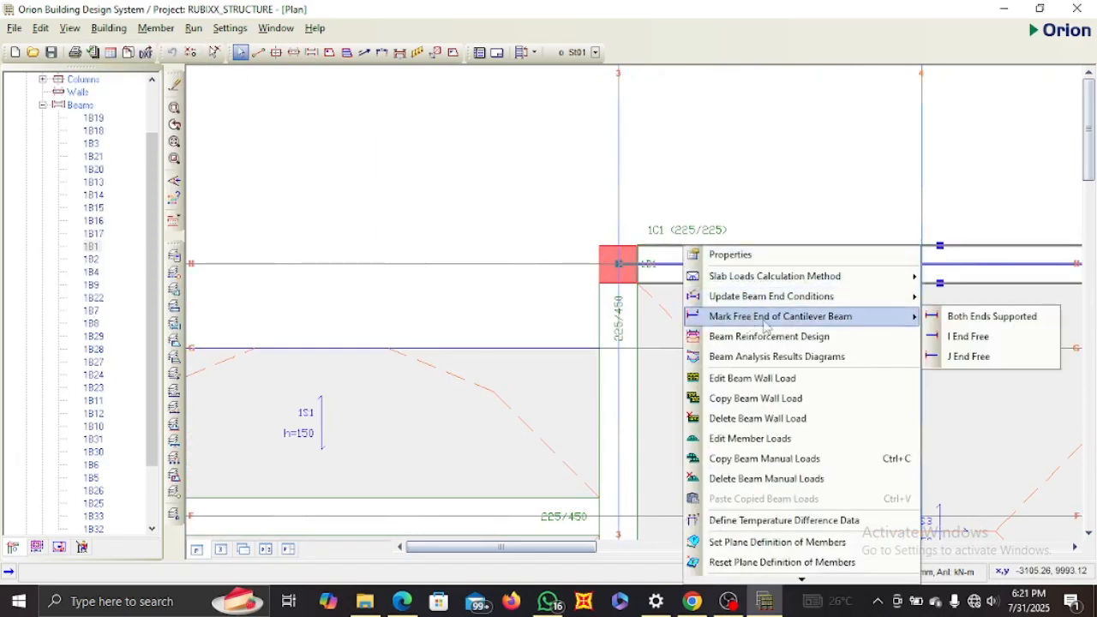
left_click(762, 381)
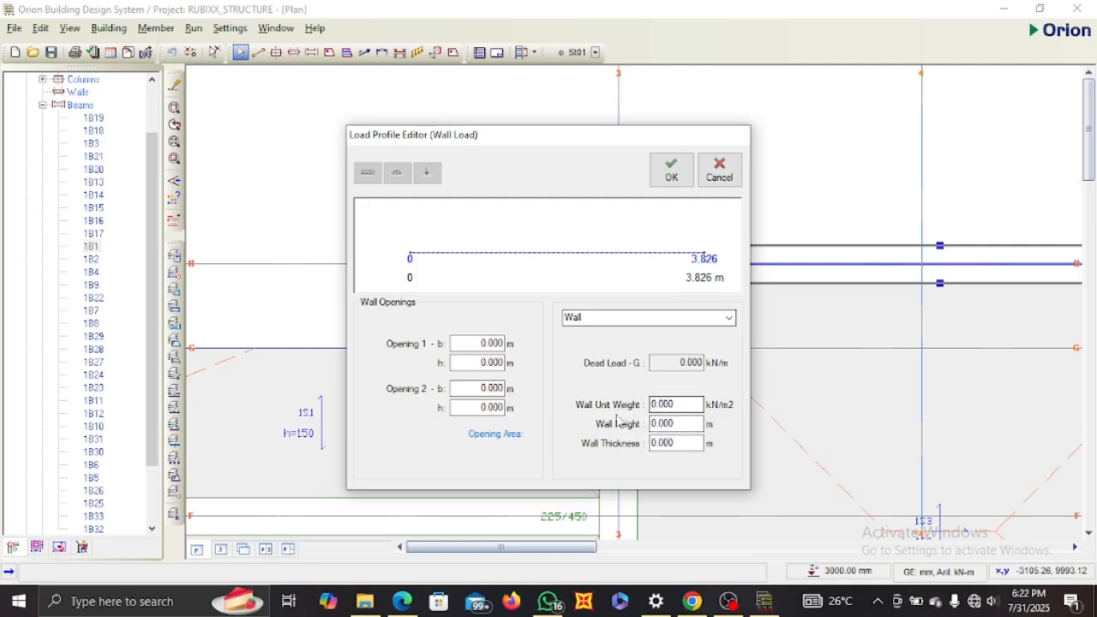
double_click(678, 407)
type("3.5")
left_click(676, 424)
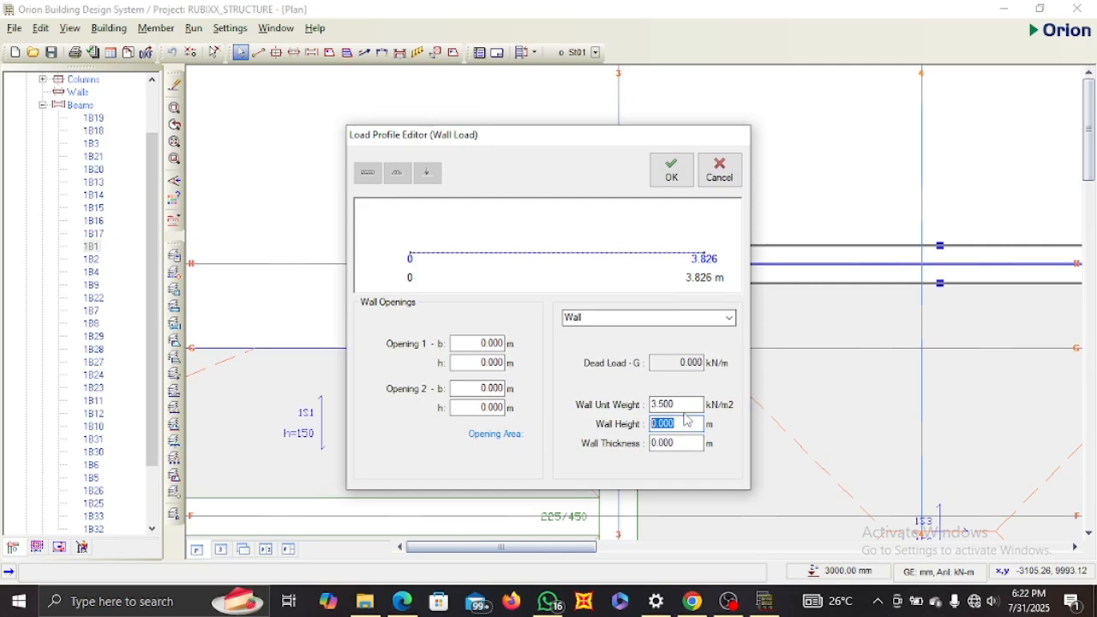
type("2")
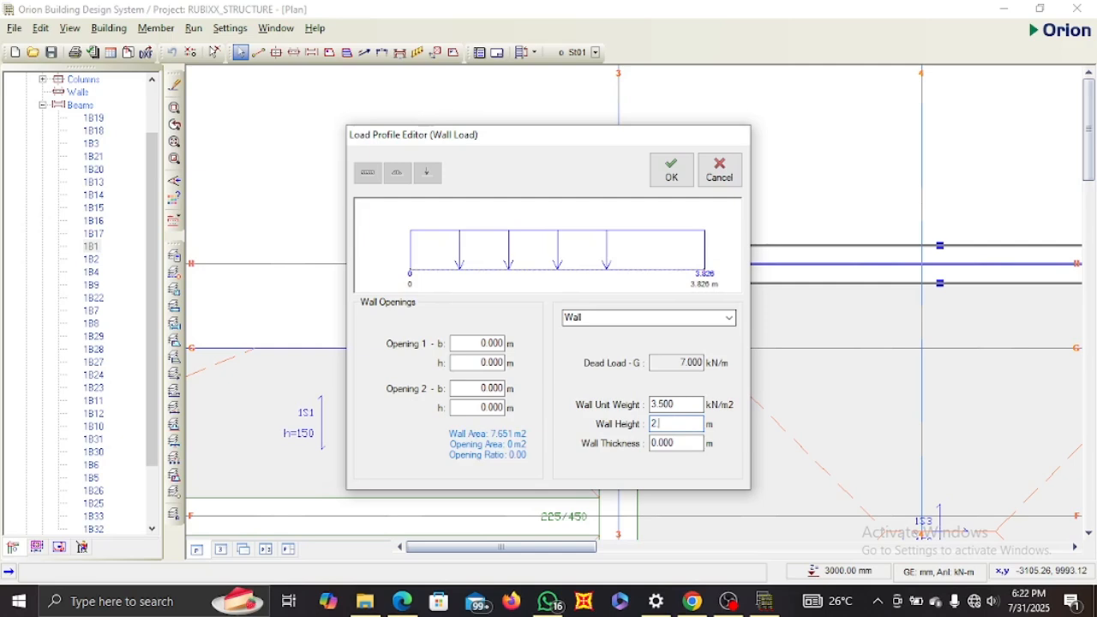
type(".7")
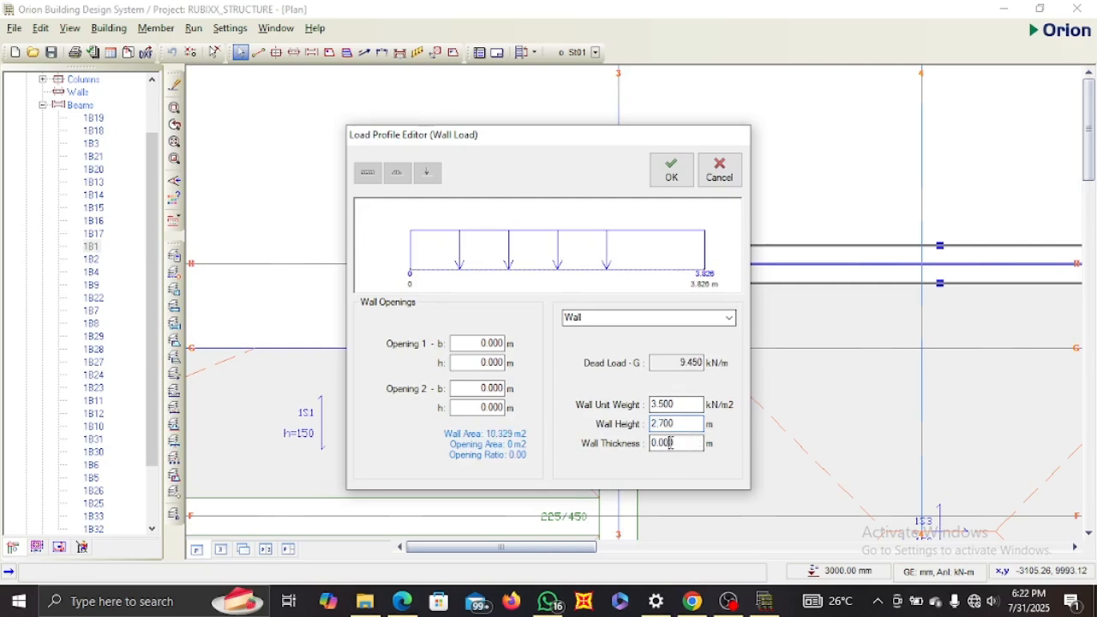
double_click(677, 441)
key("BackSpace")
type(".225")
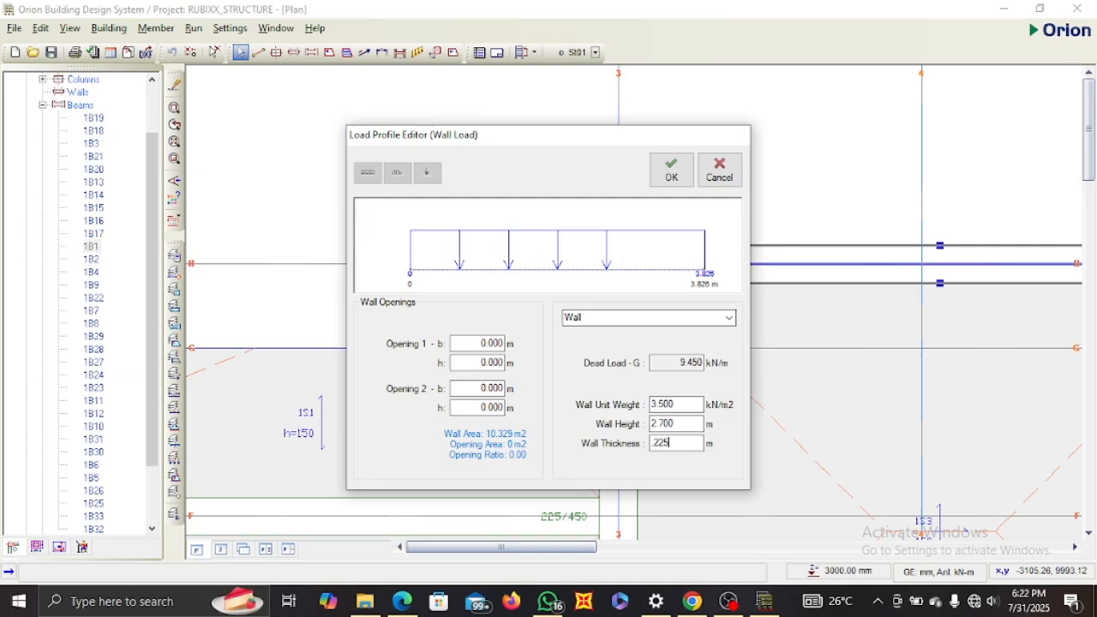
double_click(675, 423)
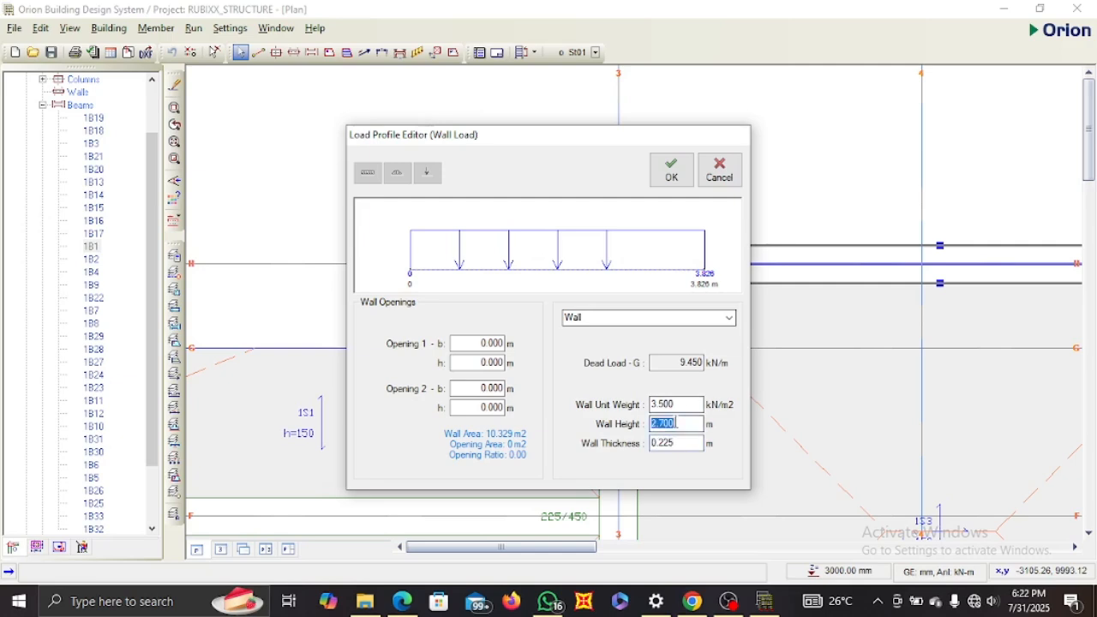
left_click(671, 178)
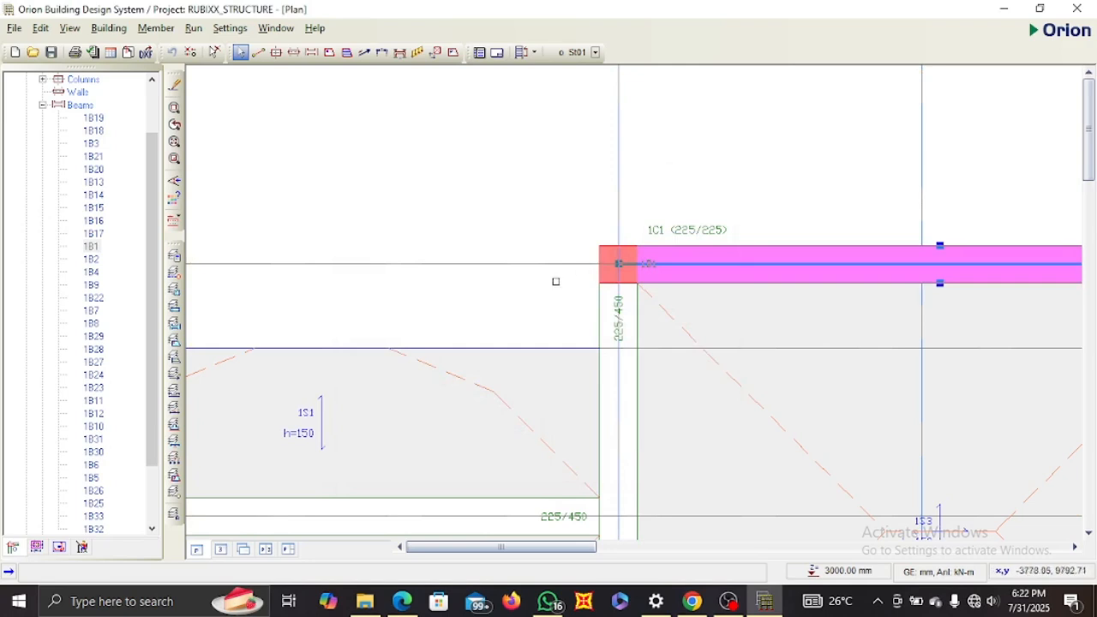
Copy the wall load of beam 1B1 between axes 3 and 5.
scroll(555, 282, "down", 3)
scroll(631, 280, "up", 1)
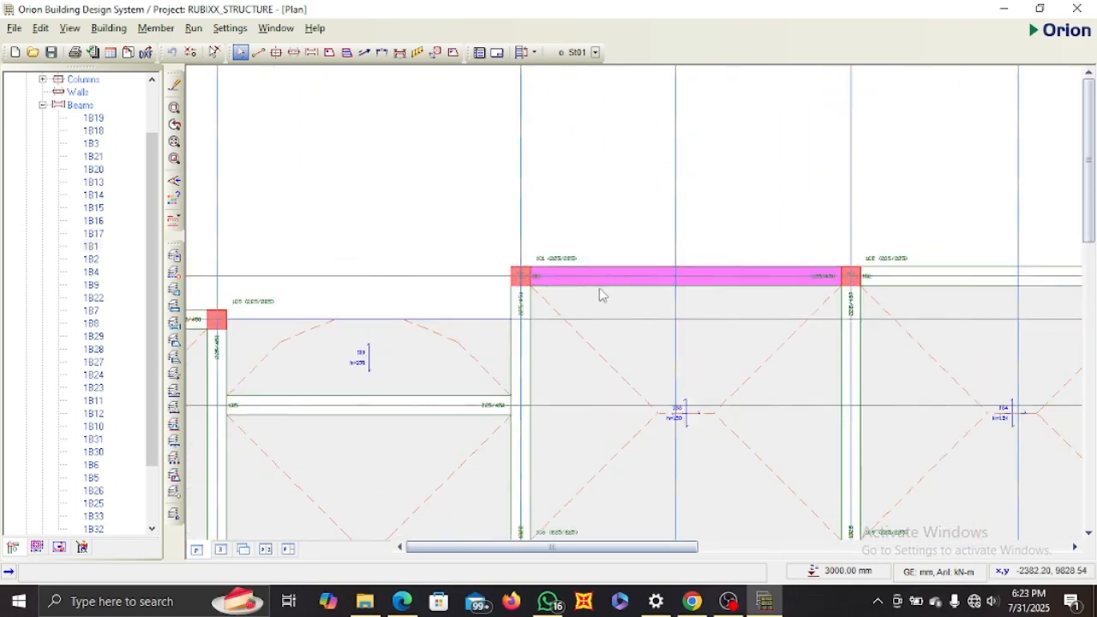
mouse_move(583, 268)
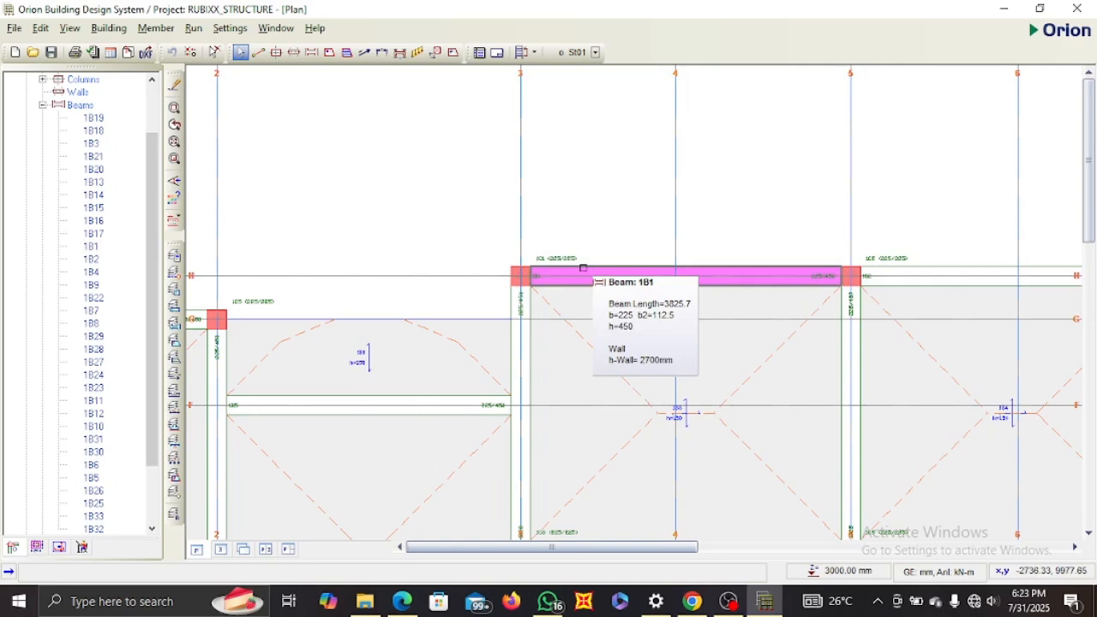
left_click(583, 268)
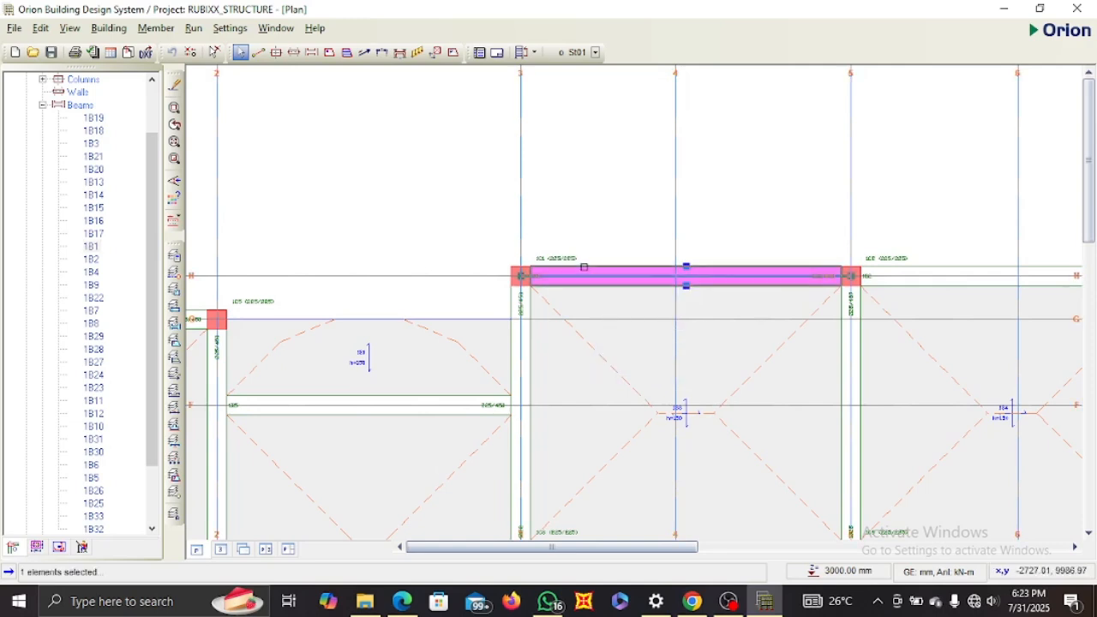
right_click(586, 267)
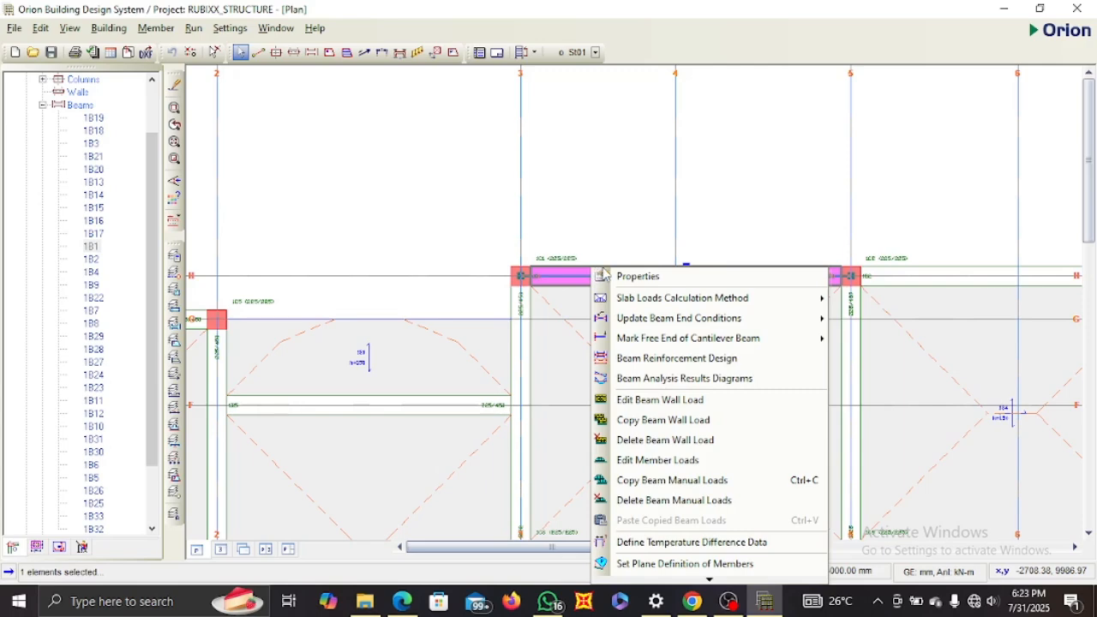
left_click(643, 419)
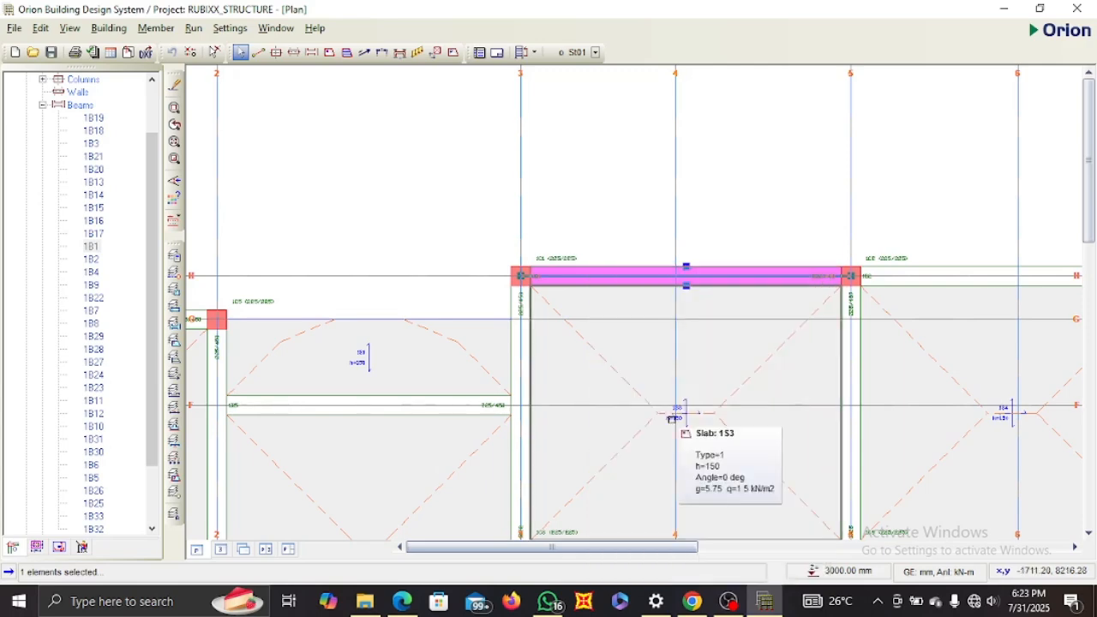
Select all beams of storey St01 except beam 1B1, which already carries the wall load.
scroll(767, 354, "down", 2)
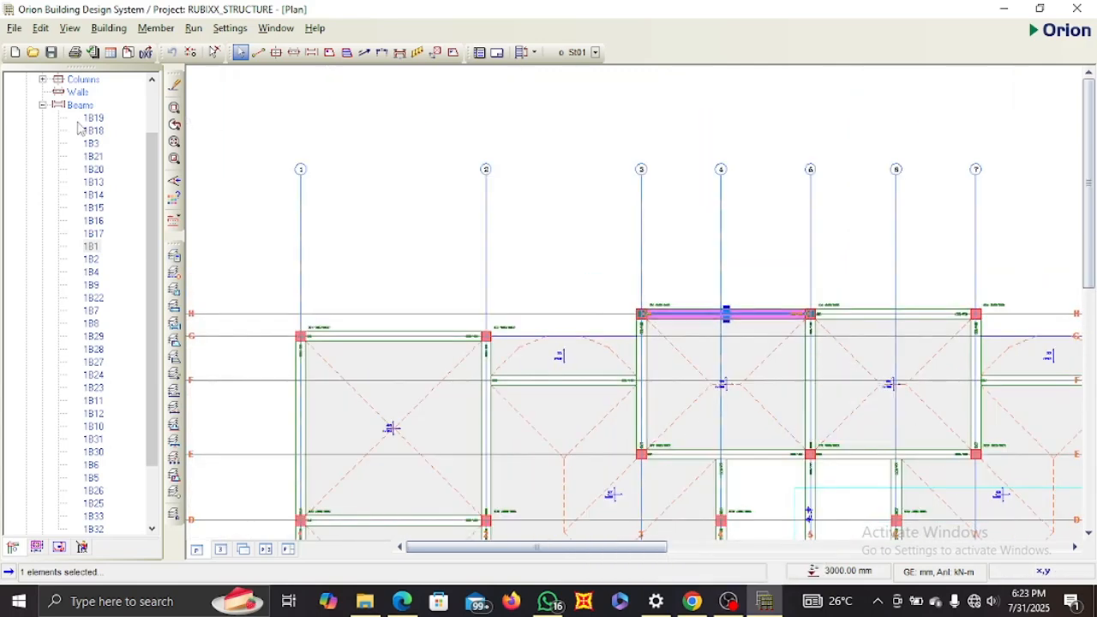
scroll(83, 151, "up", 2)
left_click(99, 186)
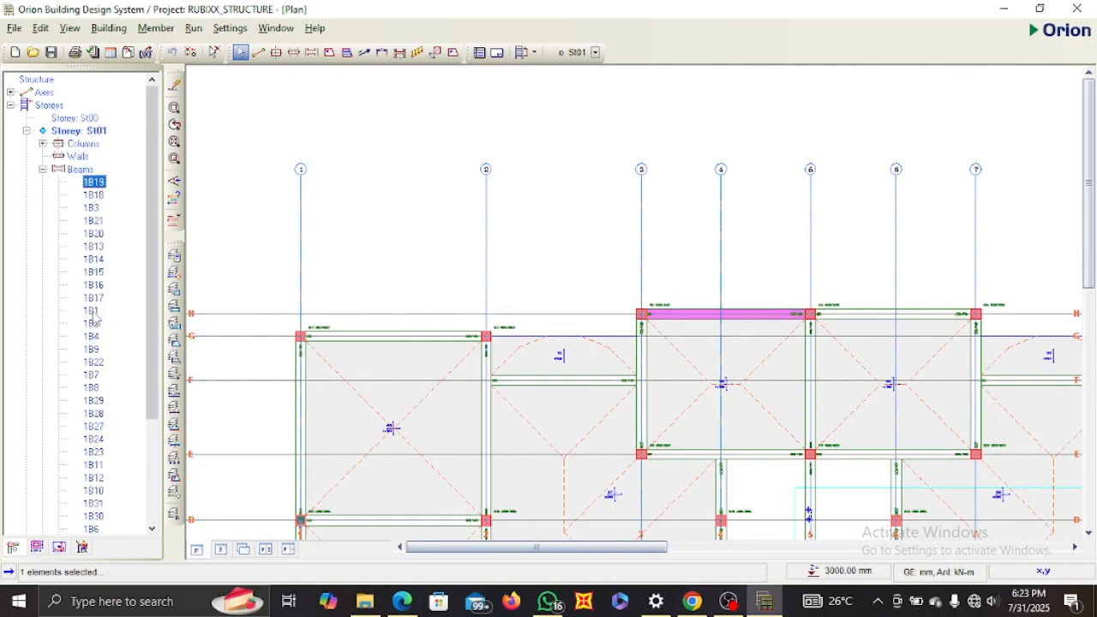
scroll(94, 318, "down", 3)
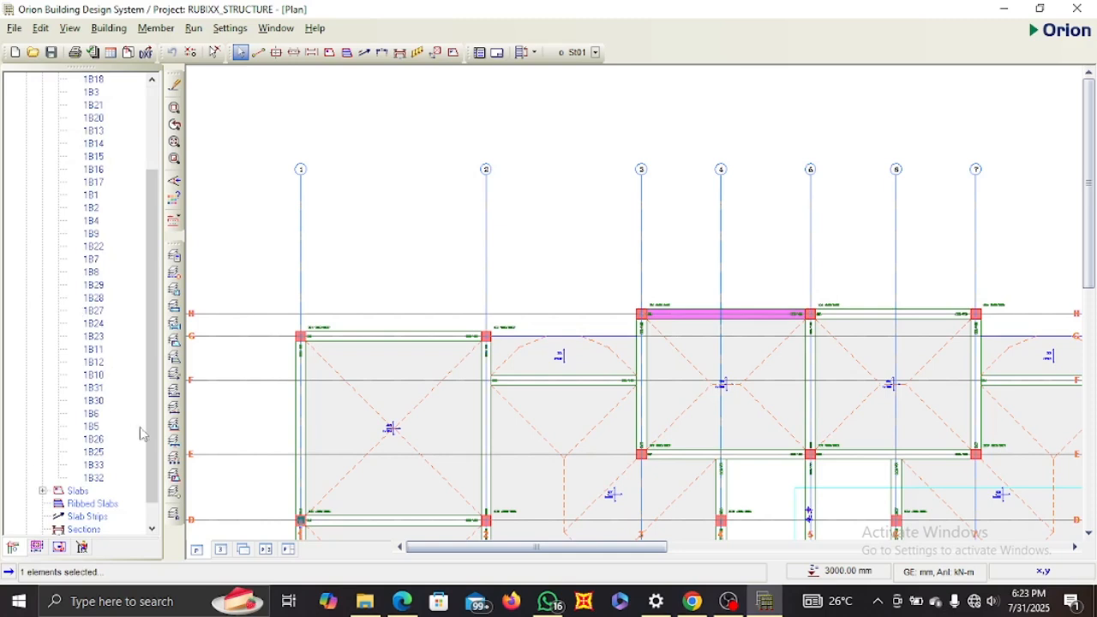
scroll(123, 347, "up", 5)
scroll(101, 206, "down", 5)
left_click(99, 480, "shift")
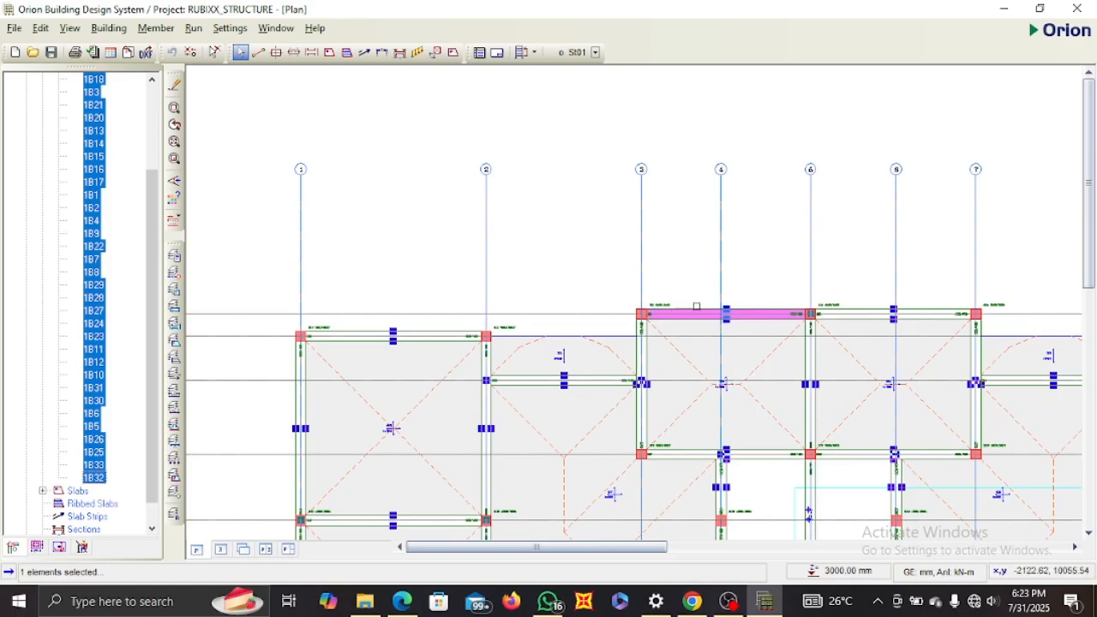
mouse_move(702, 308)
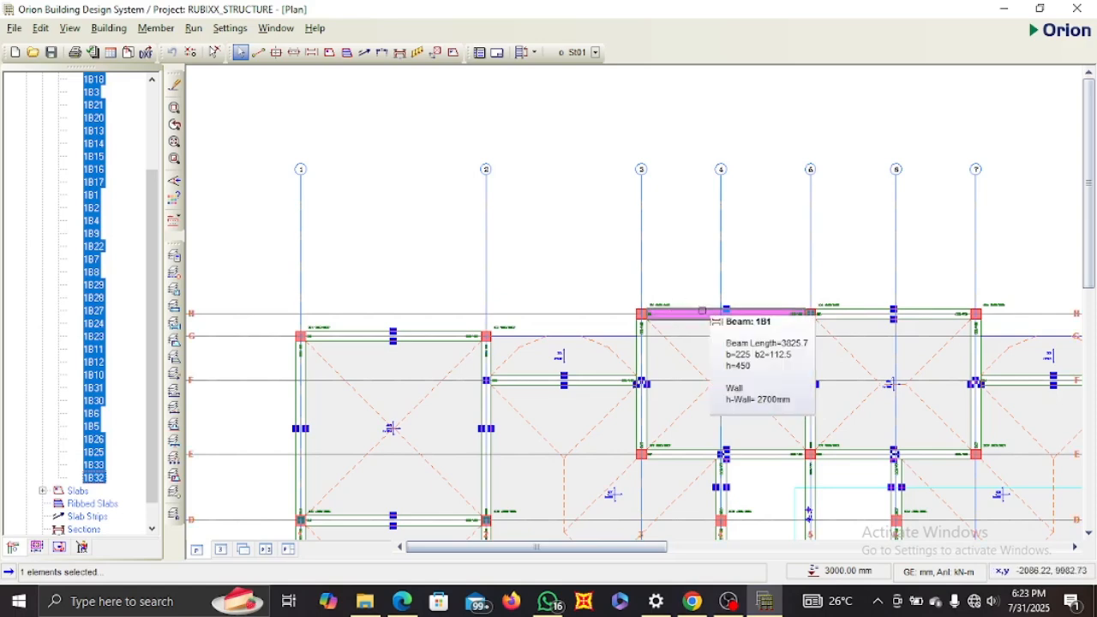
left_click(693, 319, "ctrl")
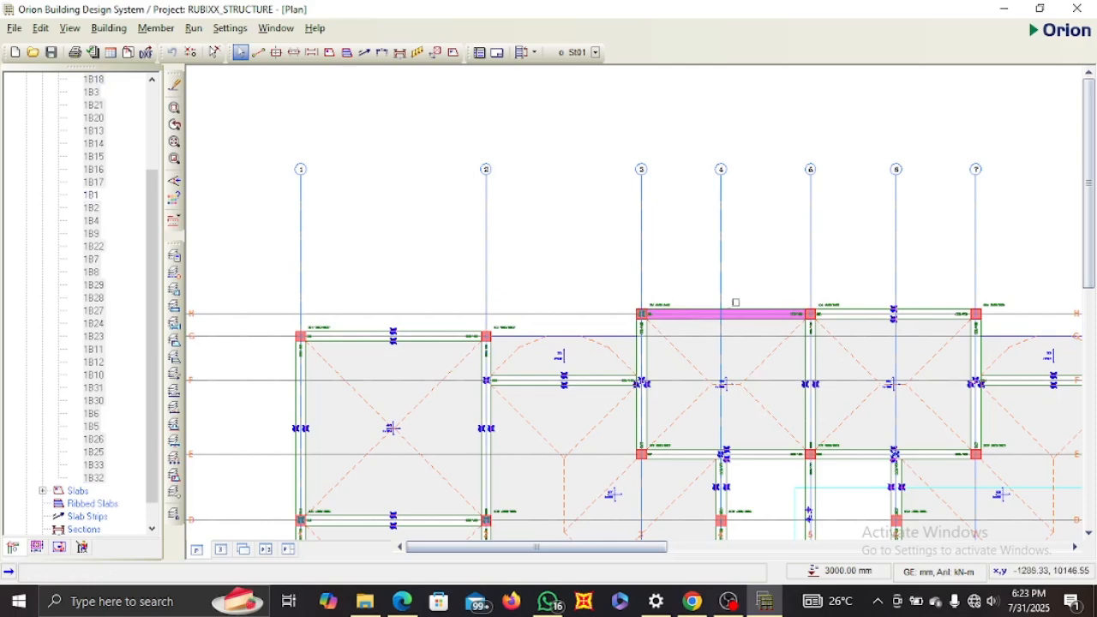
Paste the copied wall load onto the selected St01 beams, replacing their wall loads, and clear the selection.
scroll(705, 303, "up", 3)
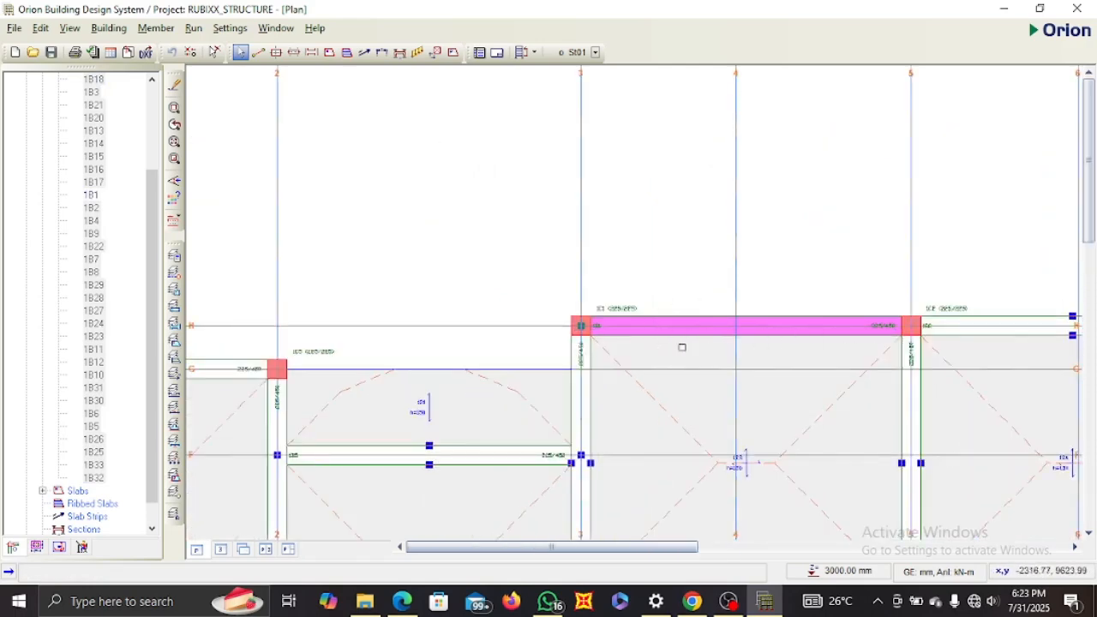
scroll(102, 326, "up", 2)
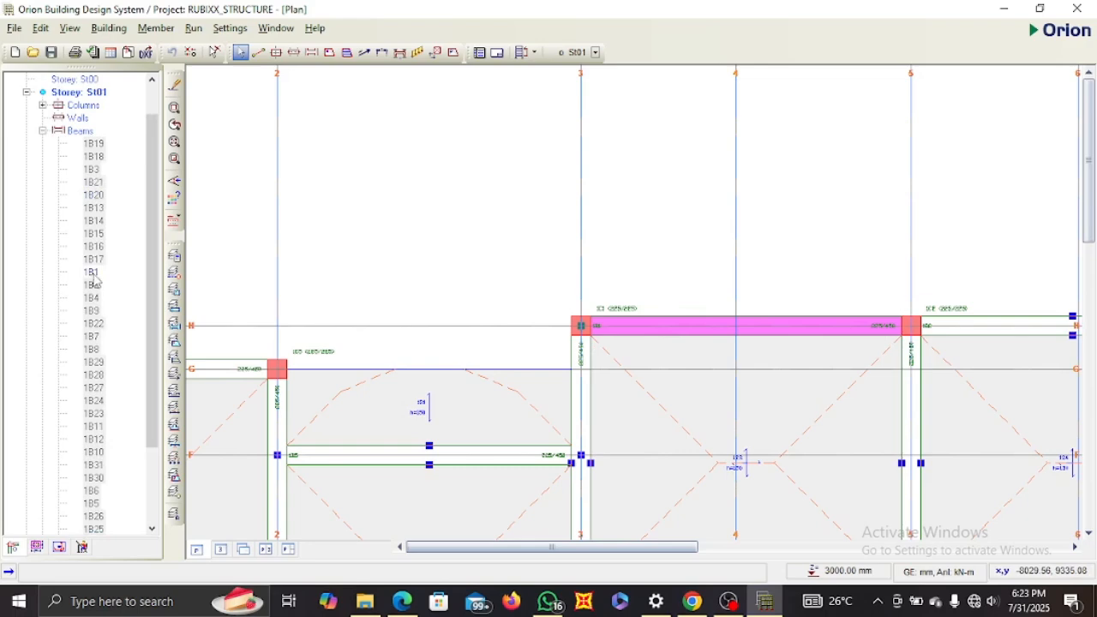
scroll(612, 291, "down", 5)
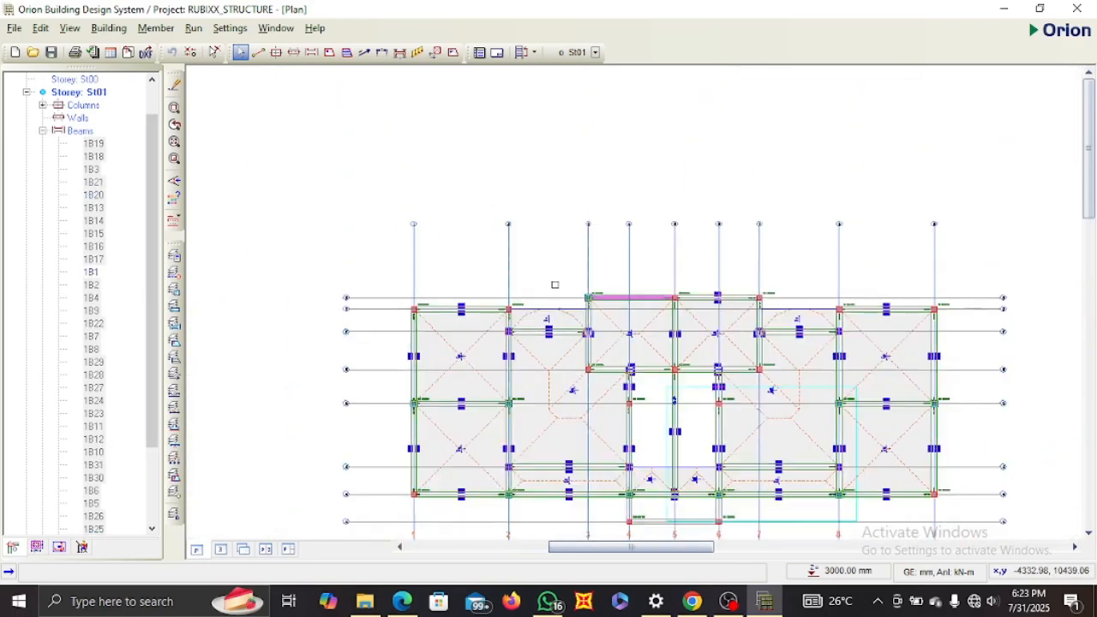
key("ctrl+v")
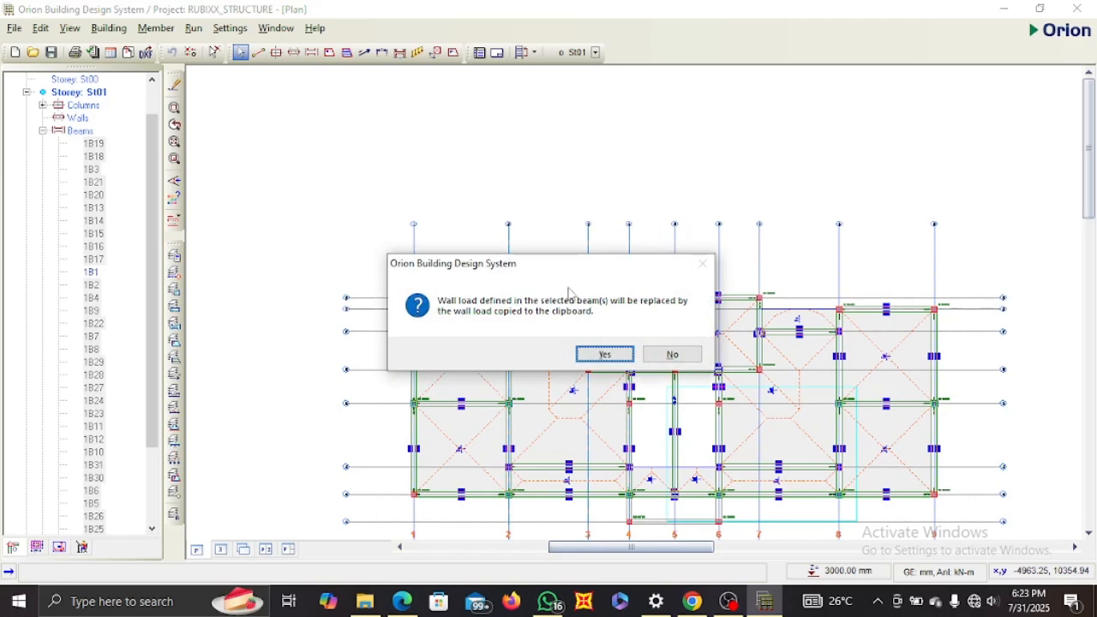
left_click(606, 355)
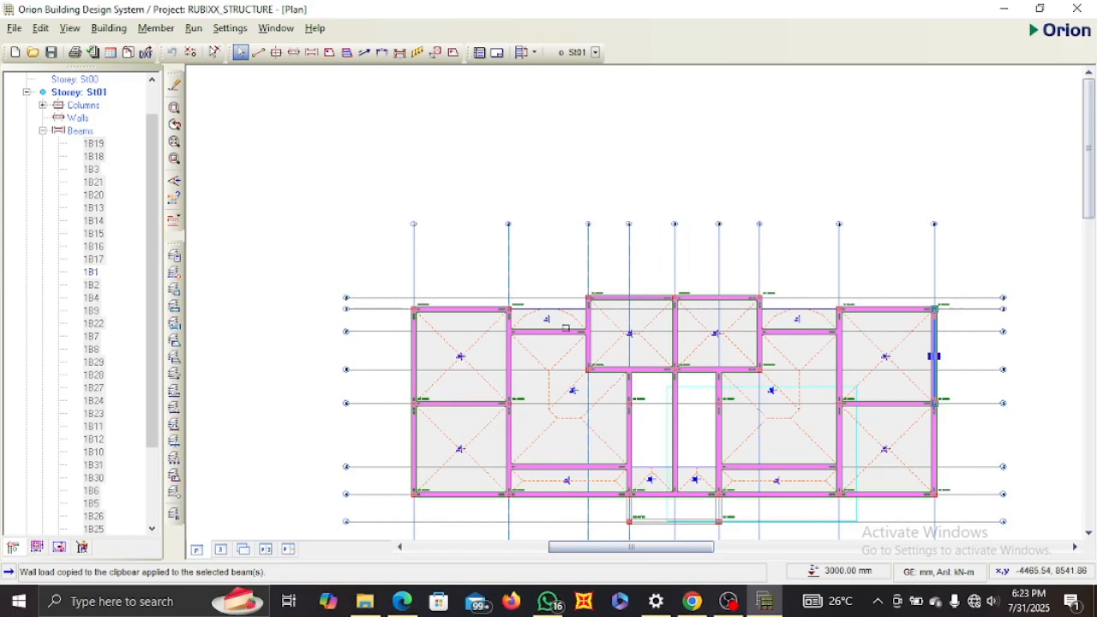
mouse_move(719, 387)
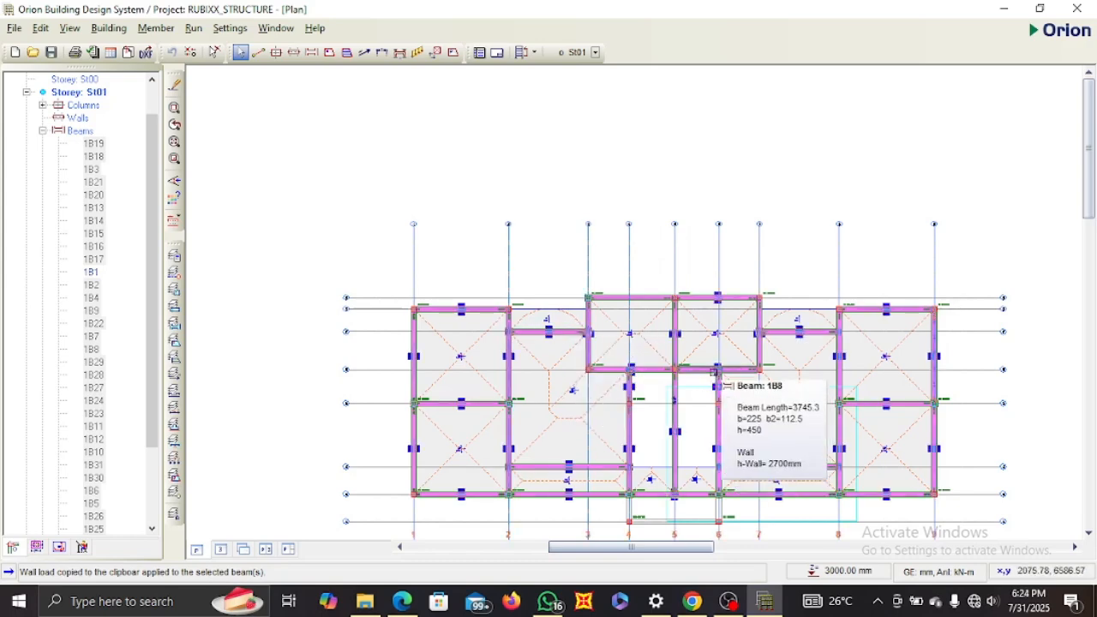
left_click(703, 409)
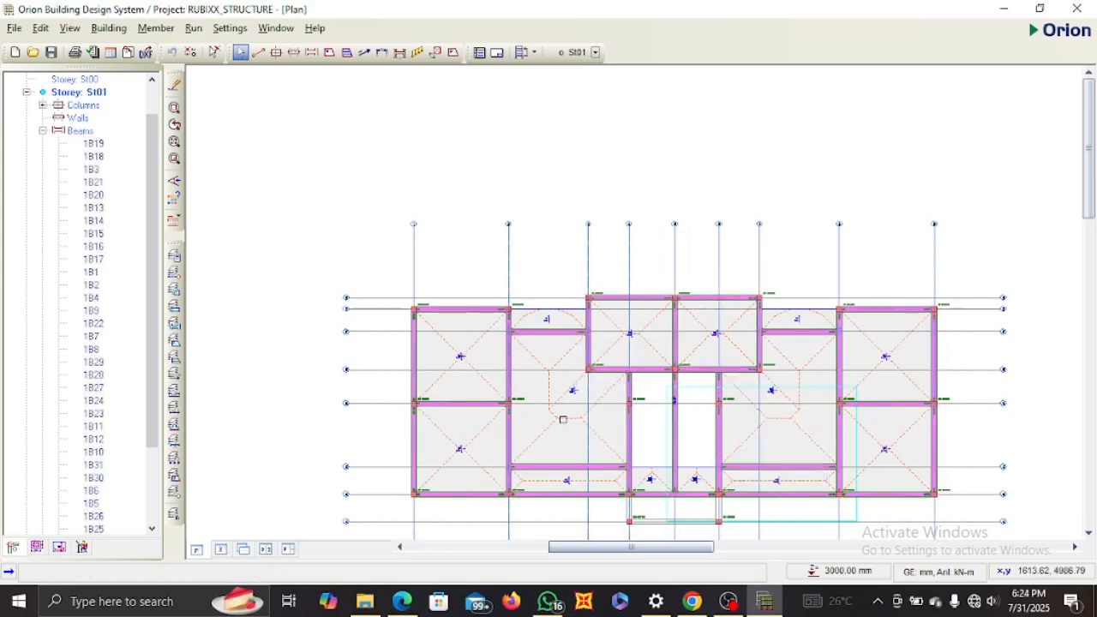
Show the whole building in the 3D view to check the walls on the St01 beams.
left_click(267, 549)
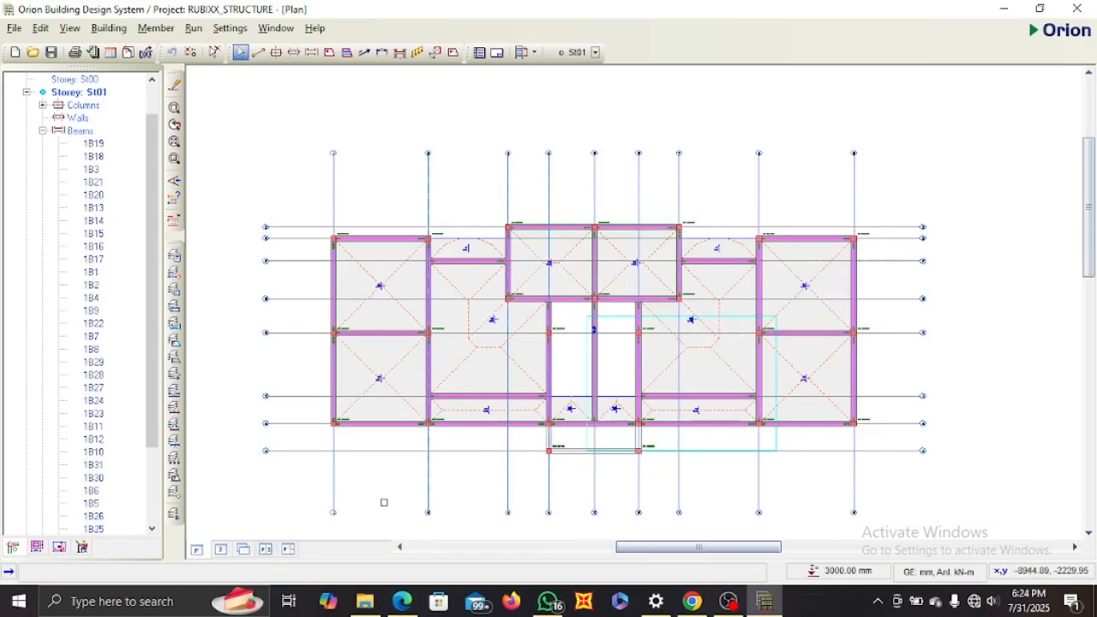
left_click(220, 549)
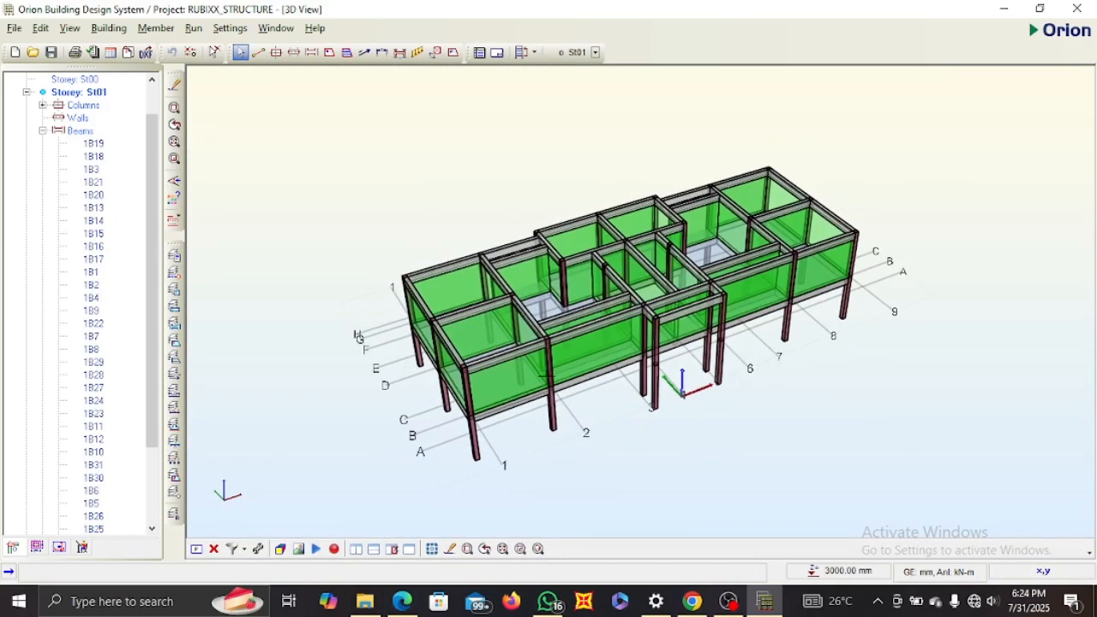
Inspect the walled building from a higher angle in 3D and return to the St01 floor plan.
left_click_drag(595, 374, 589, 455)
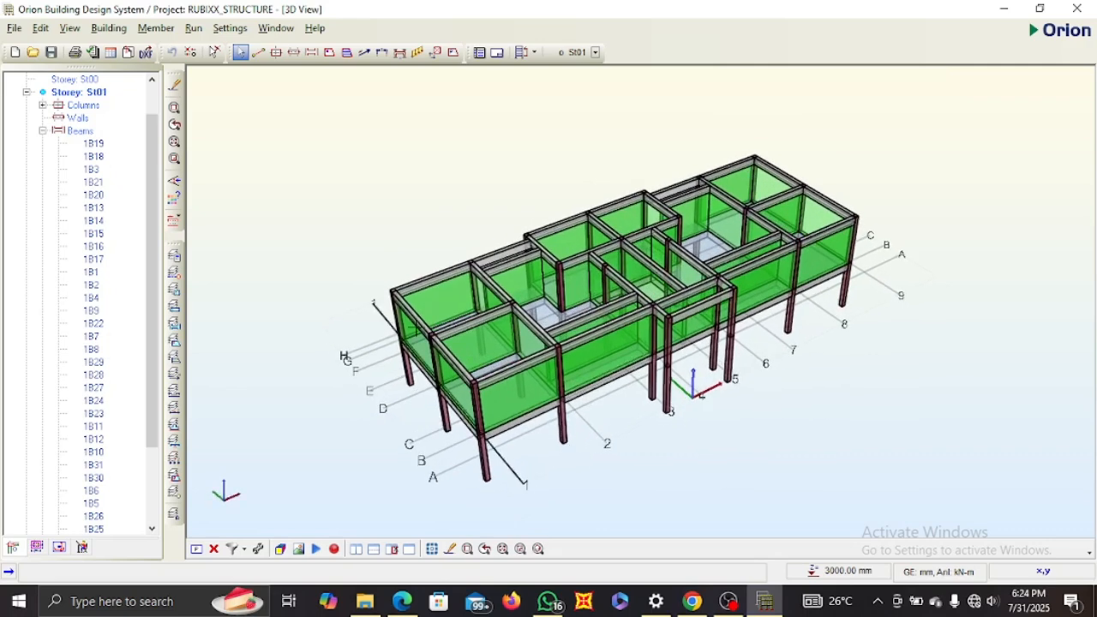
scroll(429, 329, "up", 1)
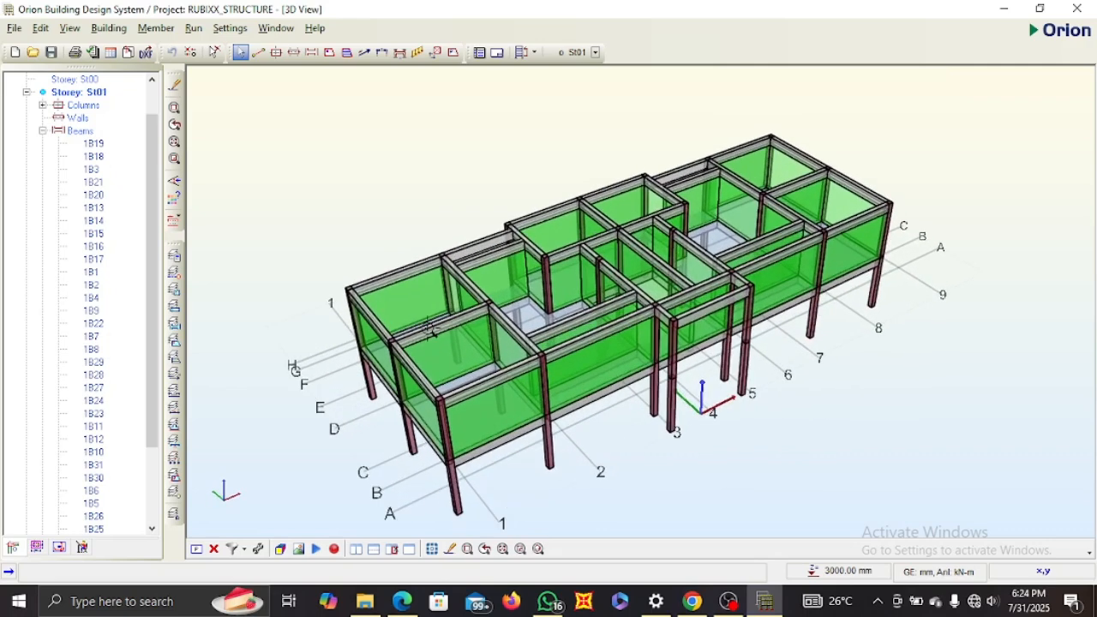
left_click(197, 549)
scroll(546, 390, "up", 3)
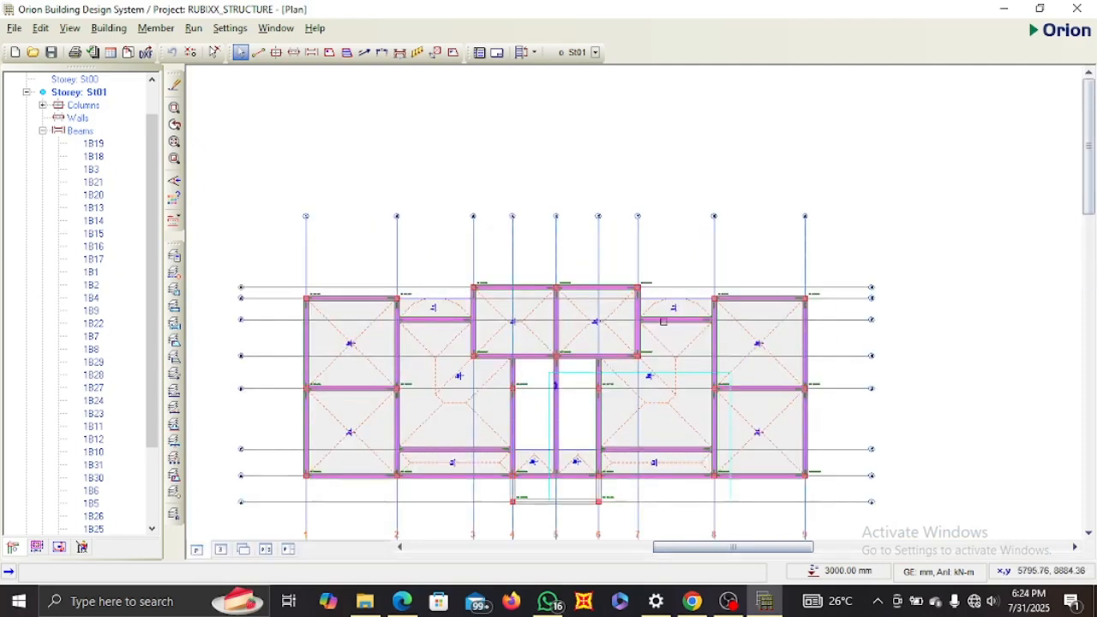
scroll(569, 291, "up", 1)
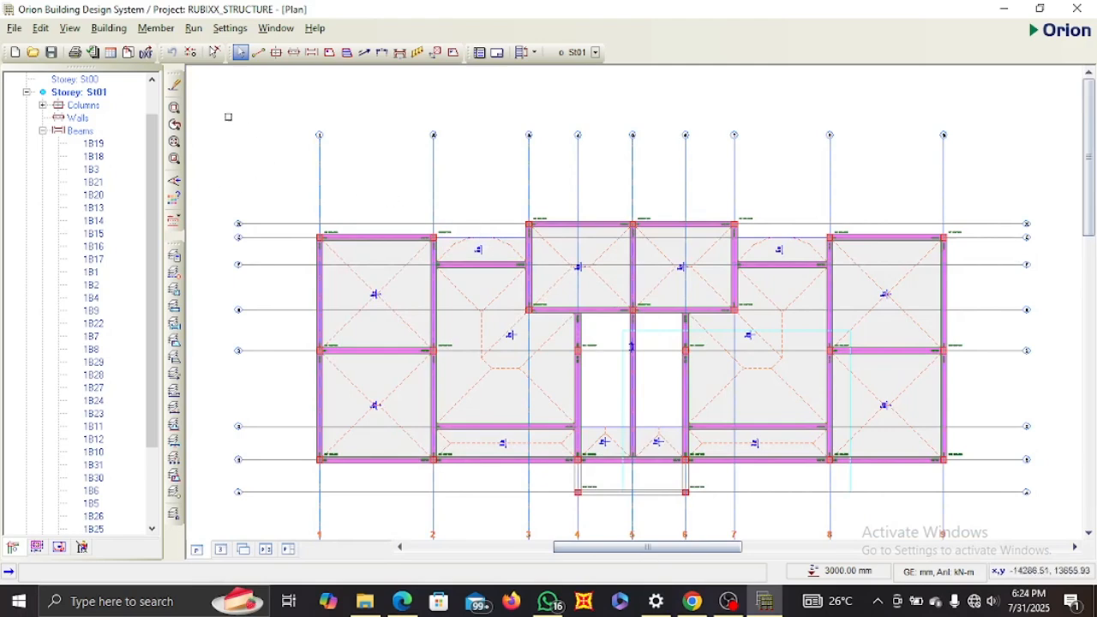
Run the batch FE chasedown of slab loads for storeys St02 and St01, including slab plates, without pausing to check meshing.
left_click(194, 28)
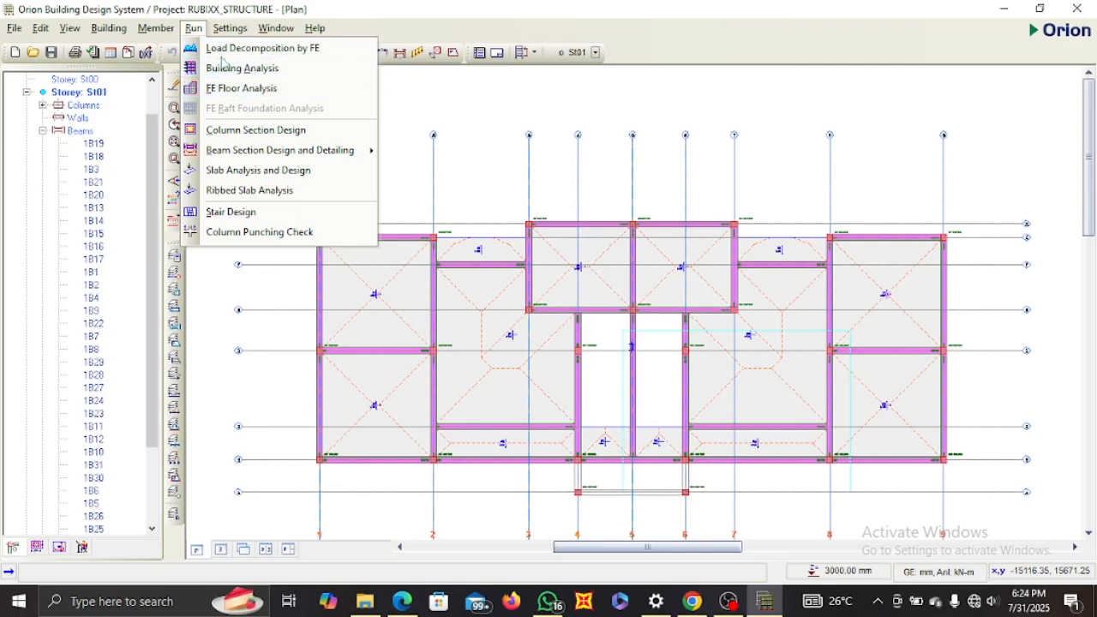
left_click(220, 53)
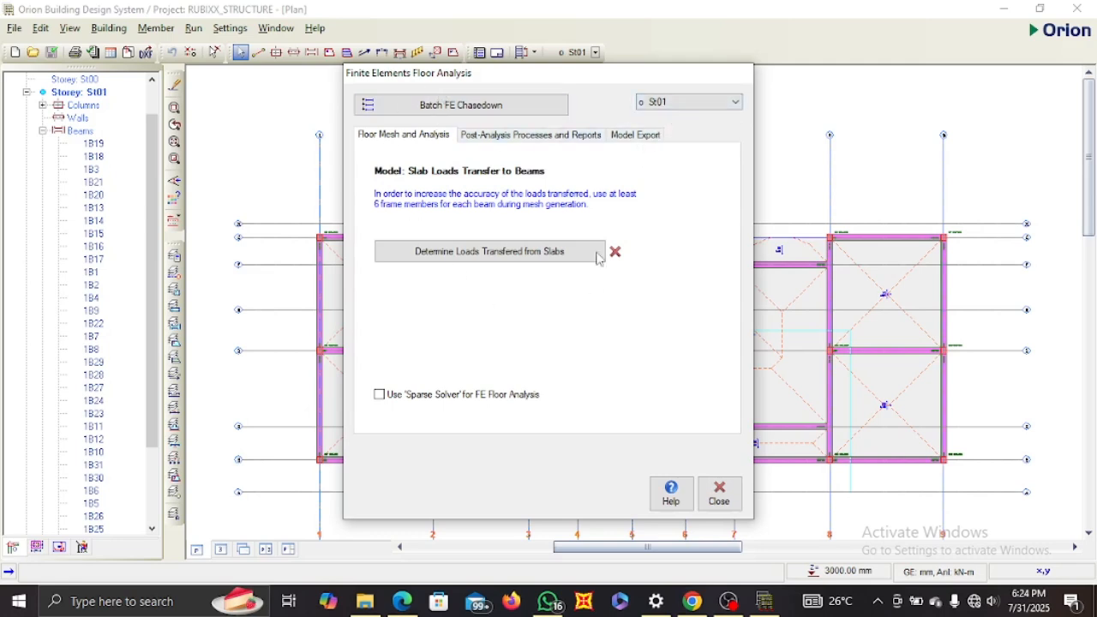
left_click(683, 103)
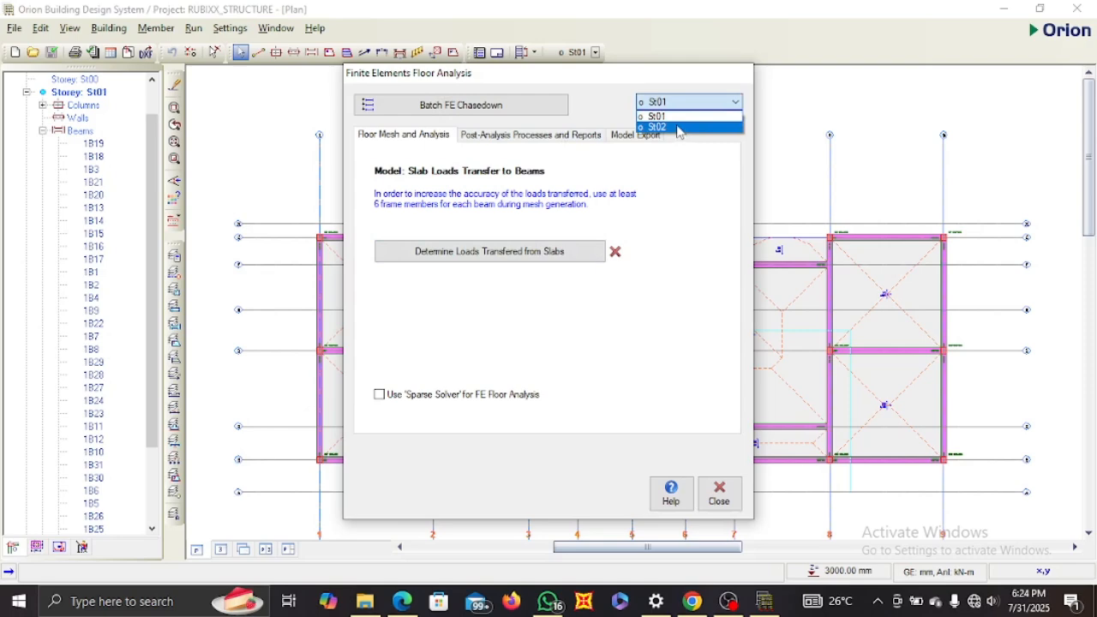
left_click(677, 127)
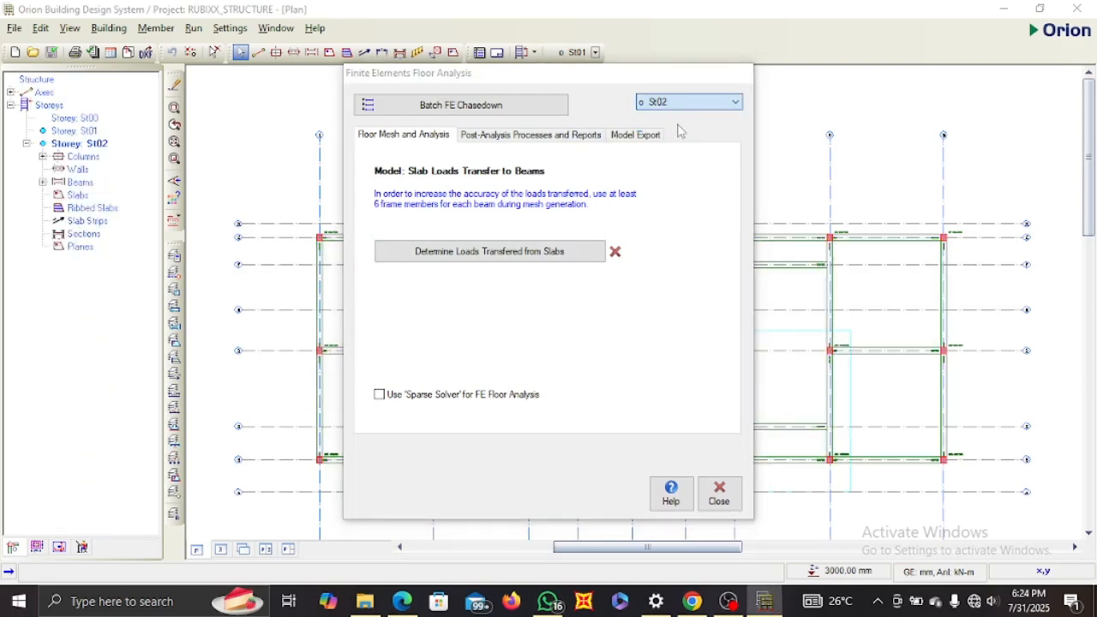
left_click(546, 108)
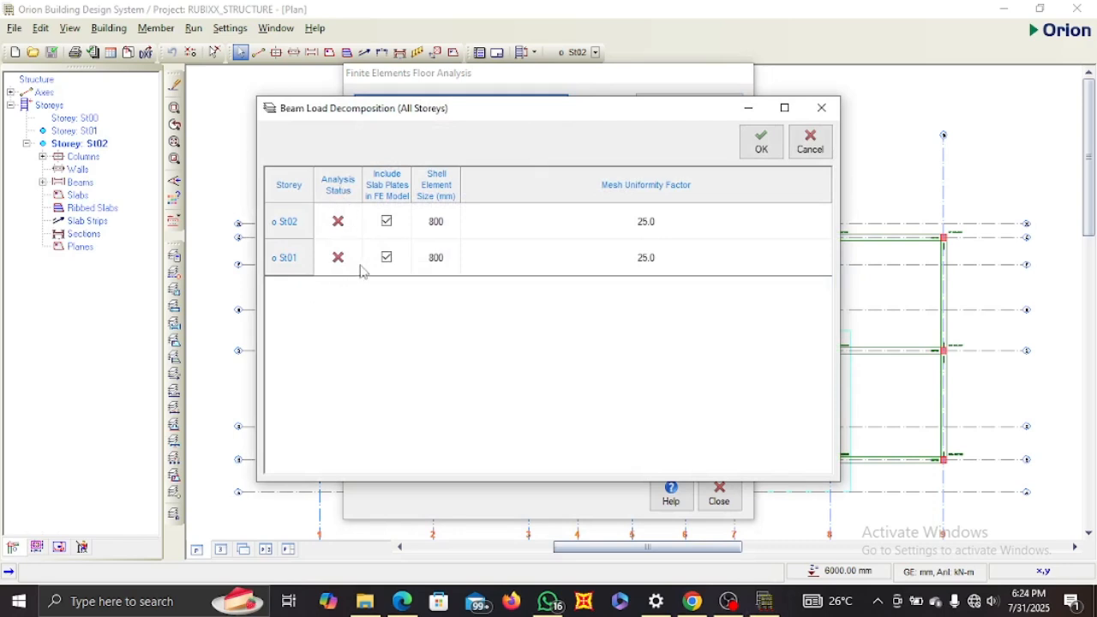
left_click(766, 149)
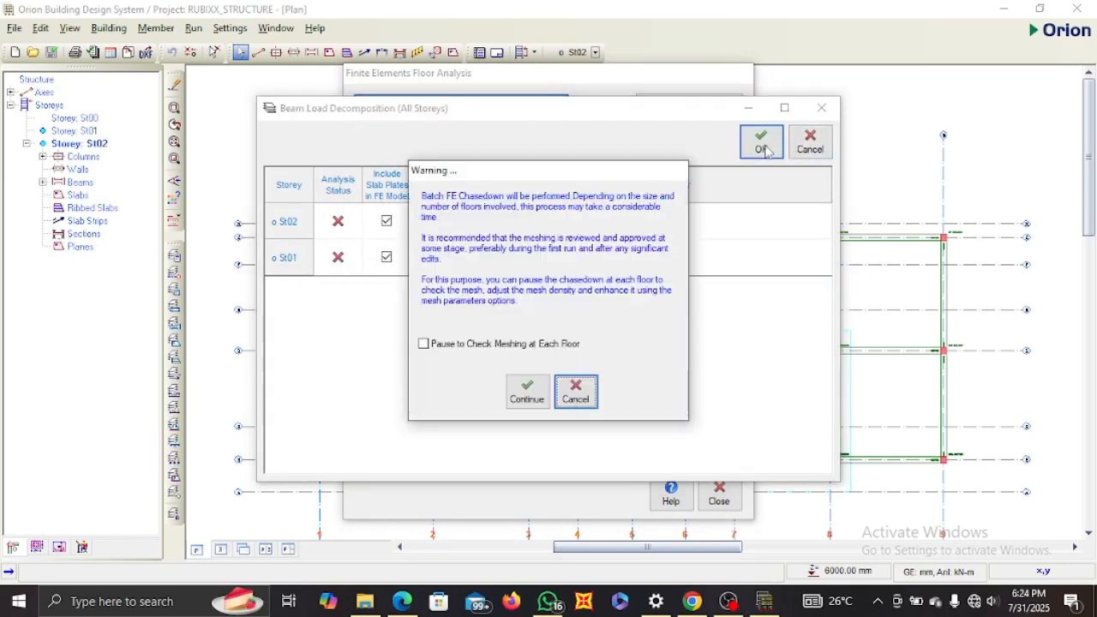
left_click(523, 388)
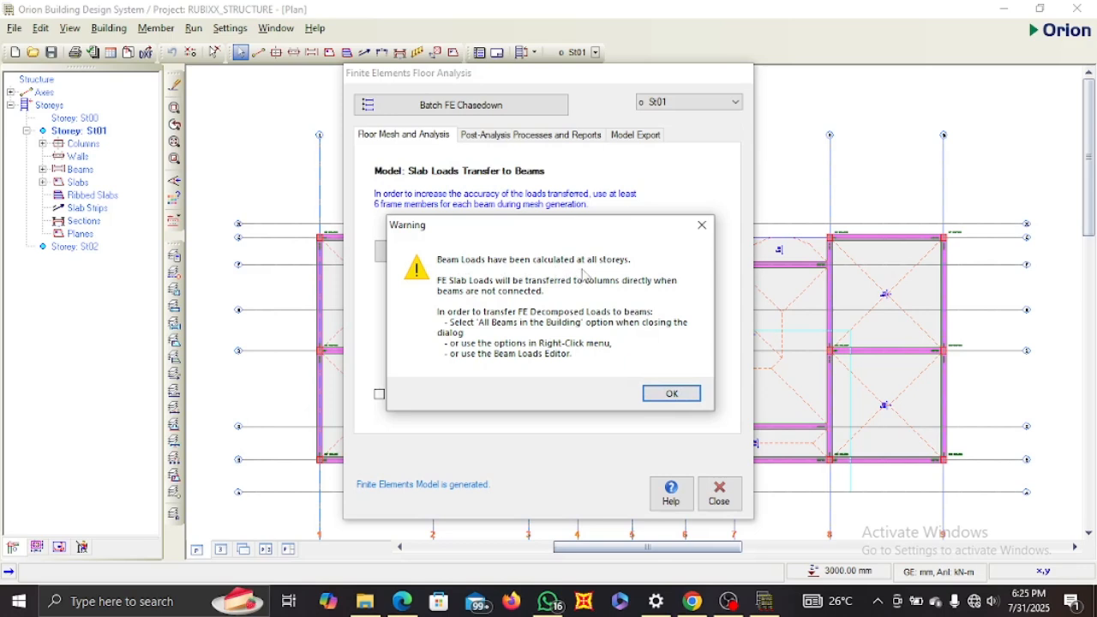
left_click(672, 395)
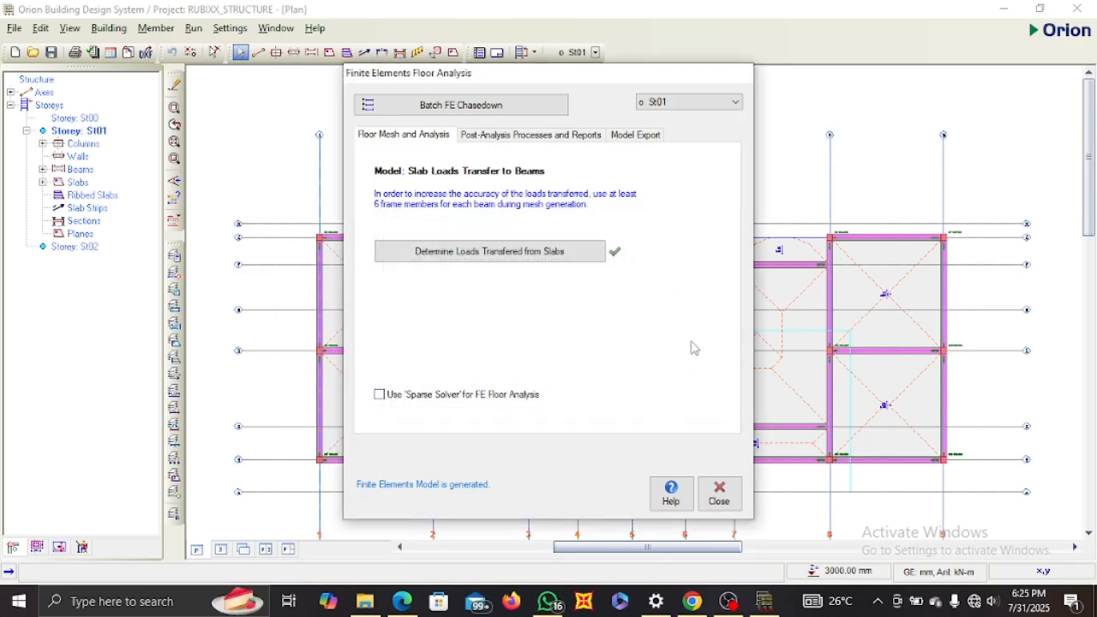
Close the finite elements floor analysis, applying the FE decomposed loads to all beams in the model.
left_click(707, 485)
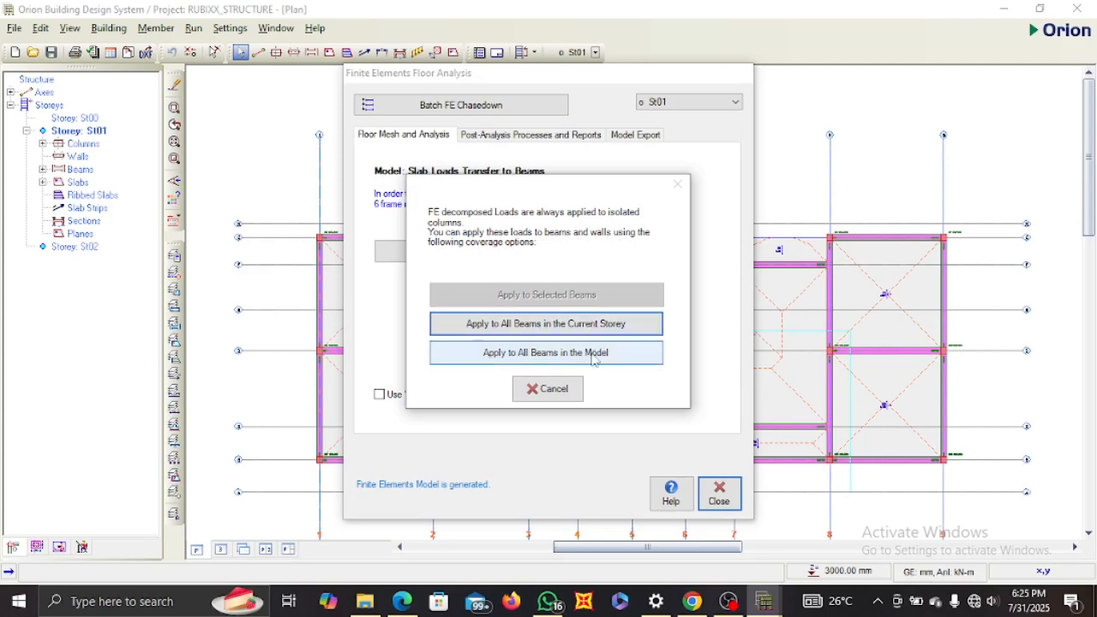
left_click(529, 353)
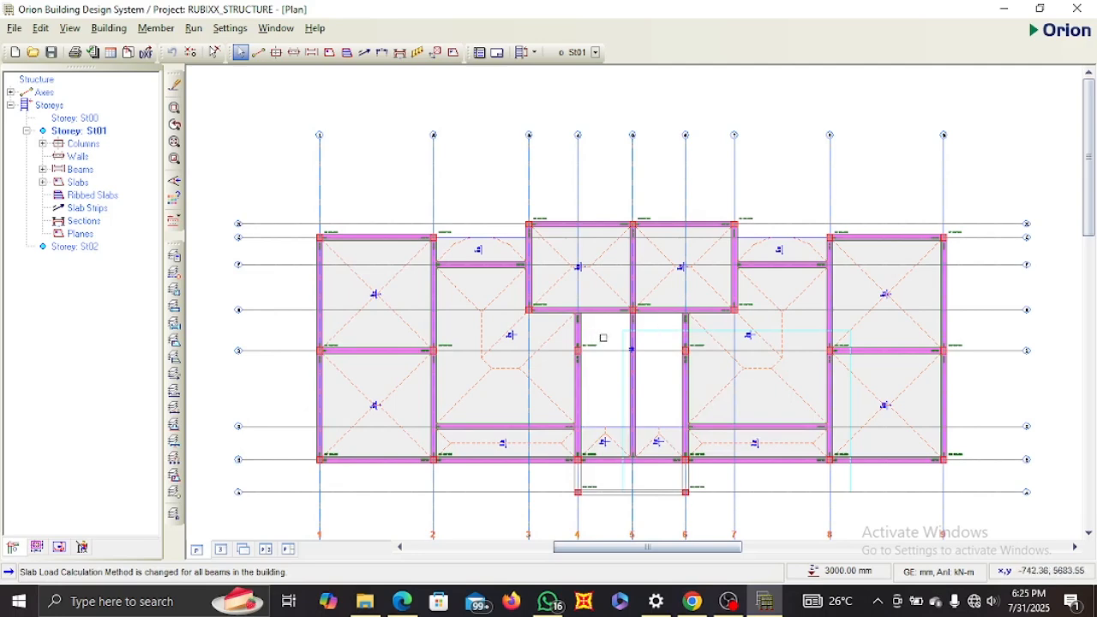
scroll(610, 336, "down", 3)
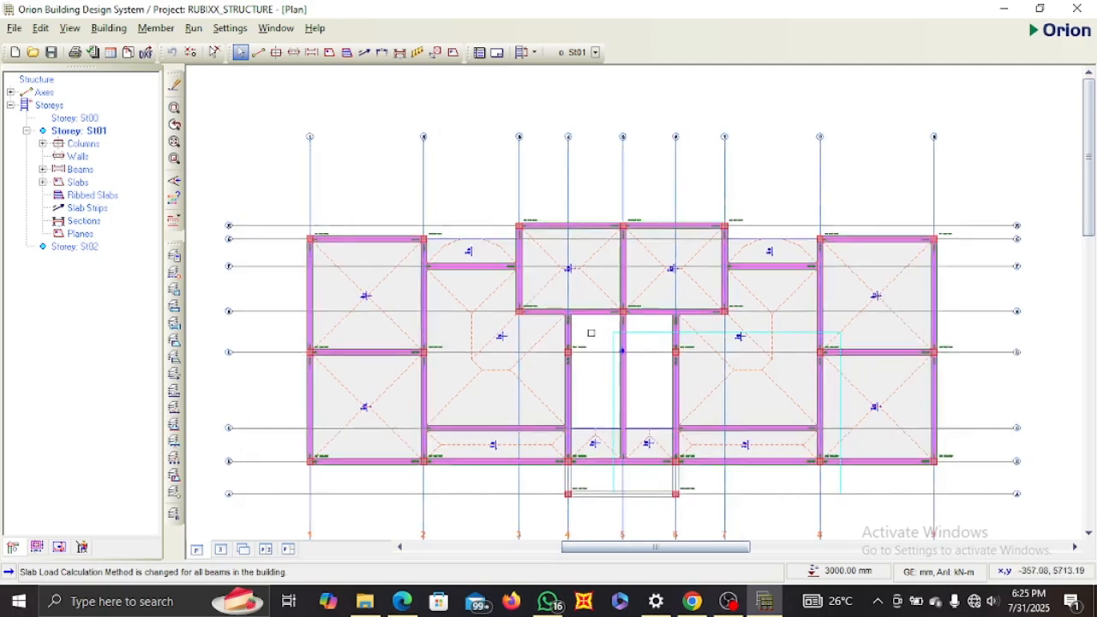
scroll(603, 337, "up", 3)
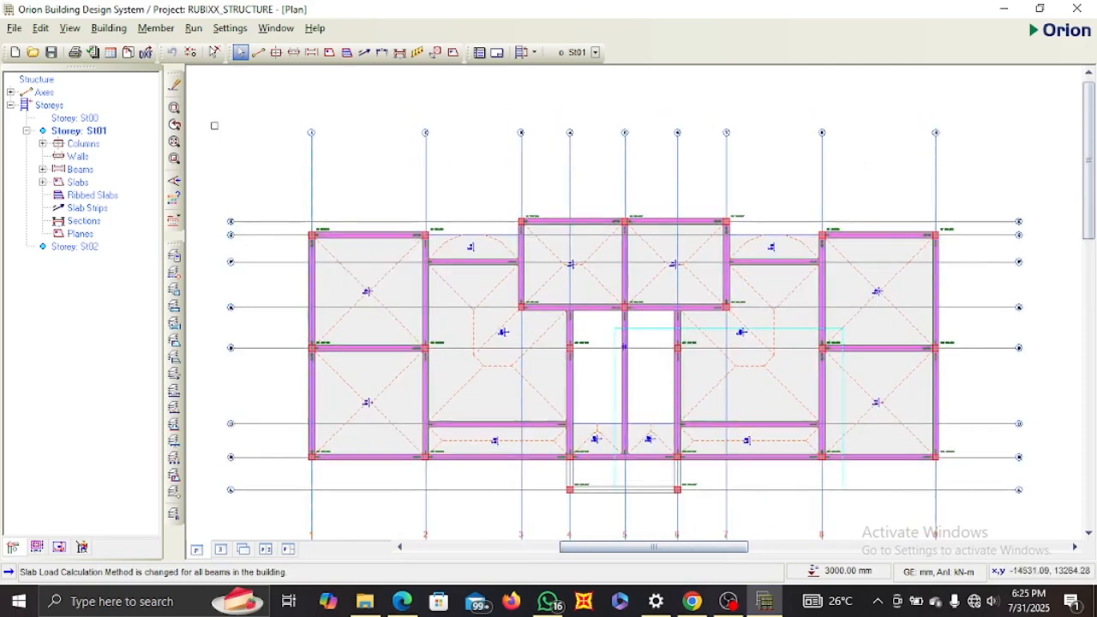
In the building analysis materials, set the concrete grade to C20/25 for all member types.
left_click(192, 29)
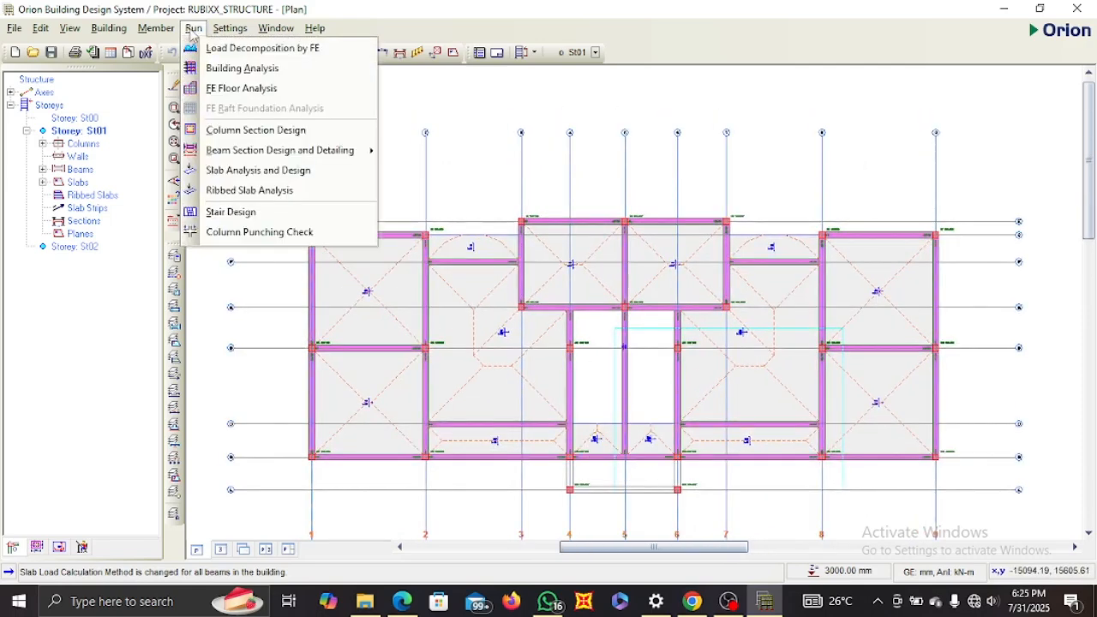
left_click(215, 70)
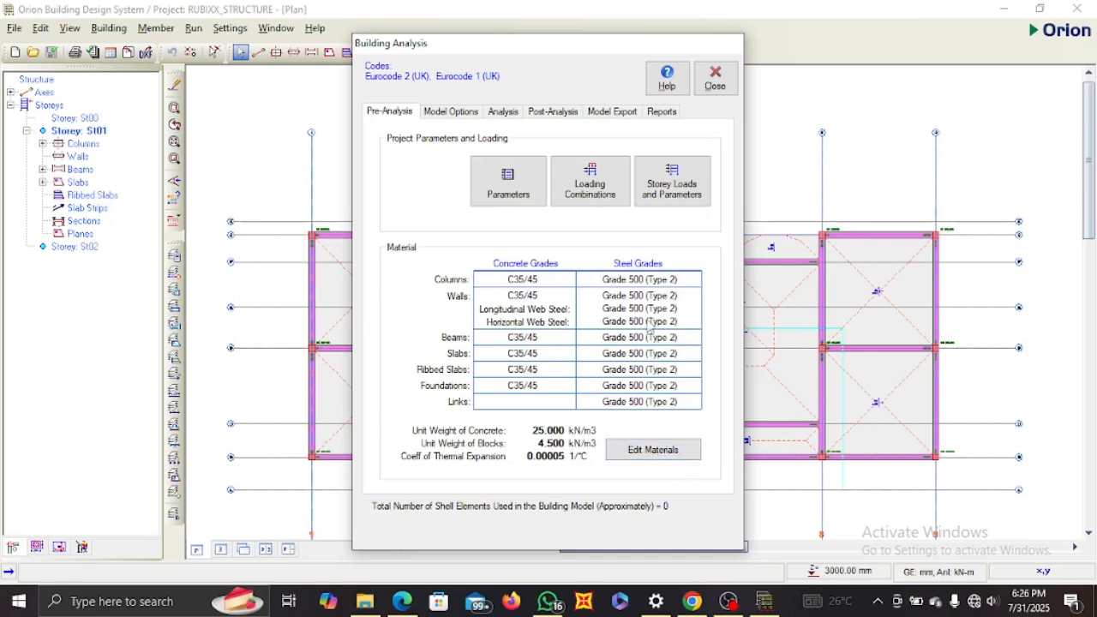
left_click(665, 446)
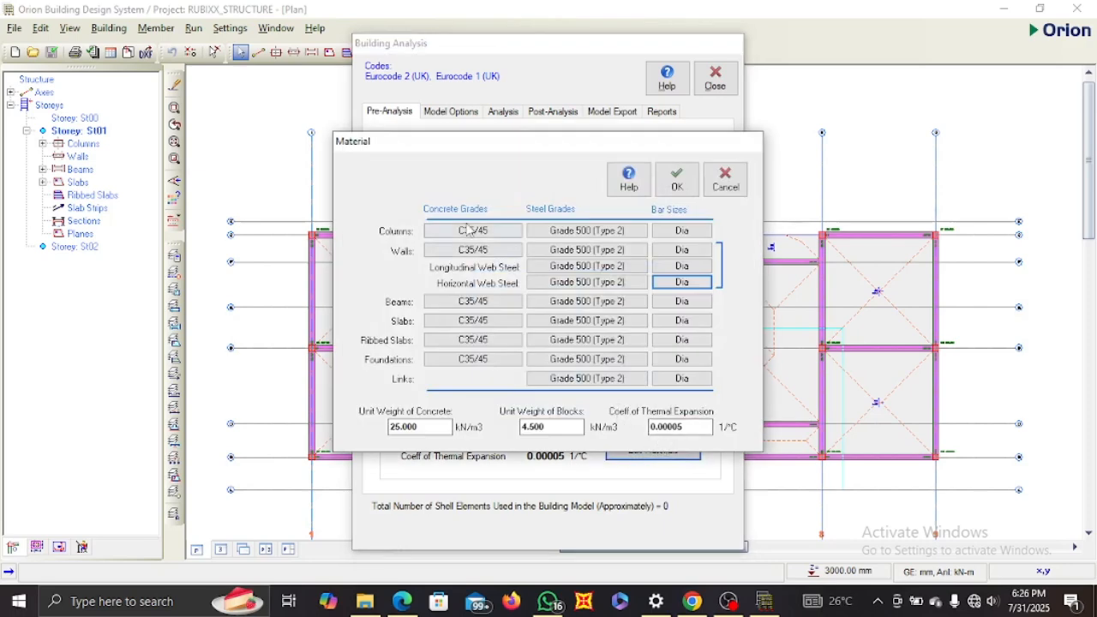
left_click(477, 235)
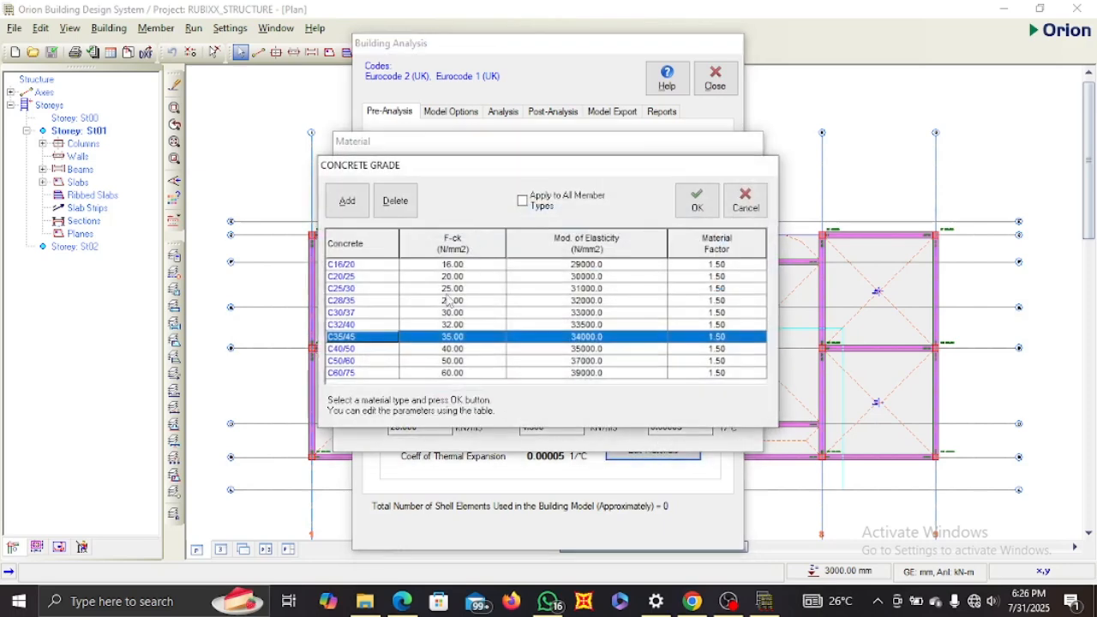
left_click(353, 277)
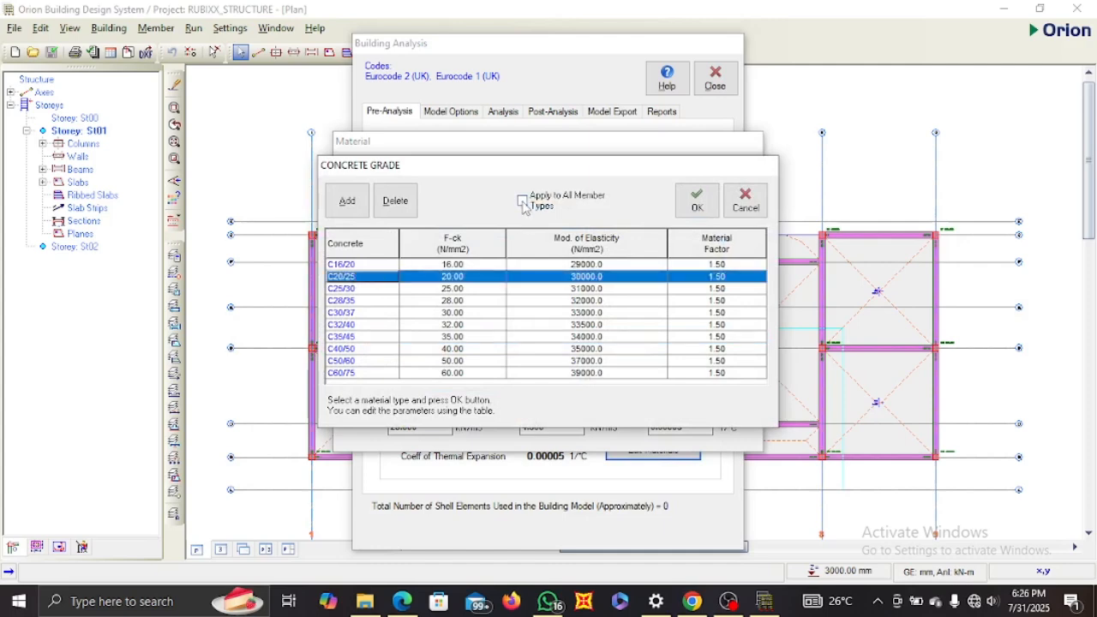
left_click(678, 211)
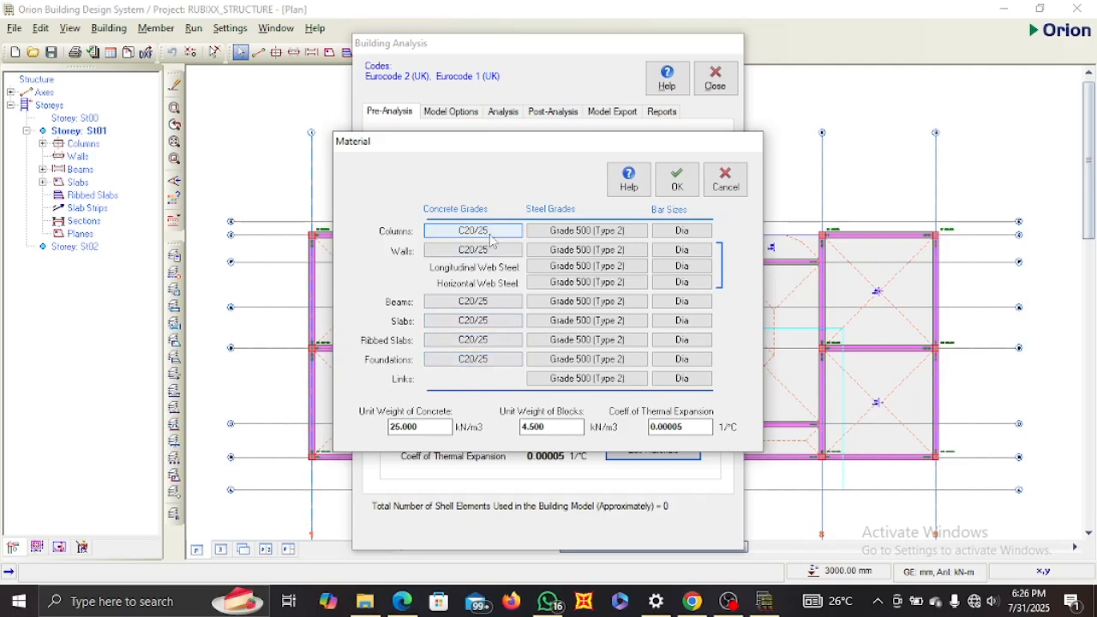
Set the steel grade to Grade 410 (Type 2) for all member types.
left_click(584, 234)
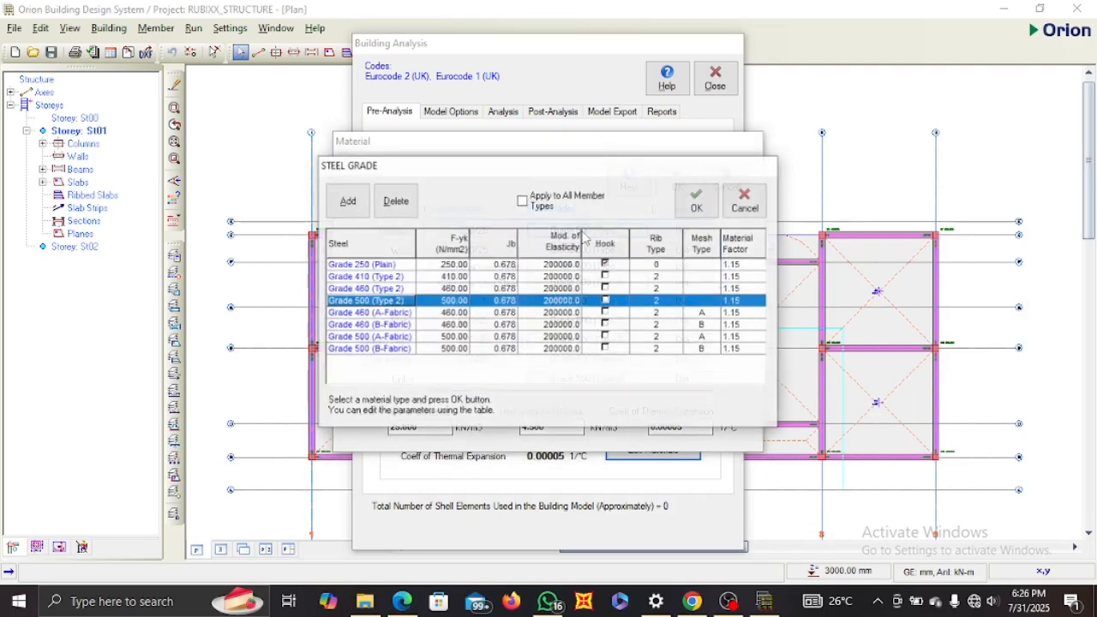
left_click(383, 277)
left_click(523, 200)
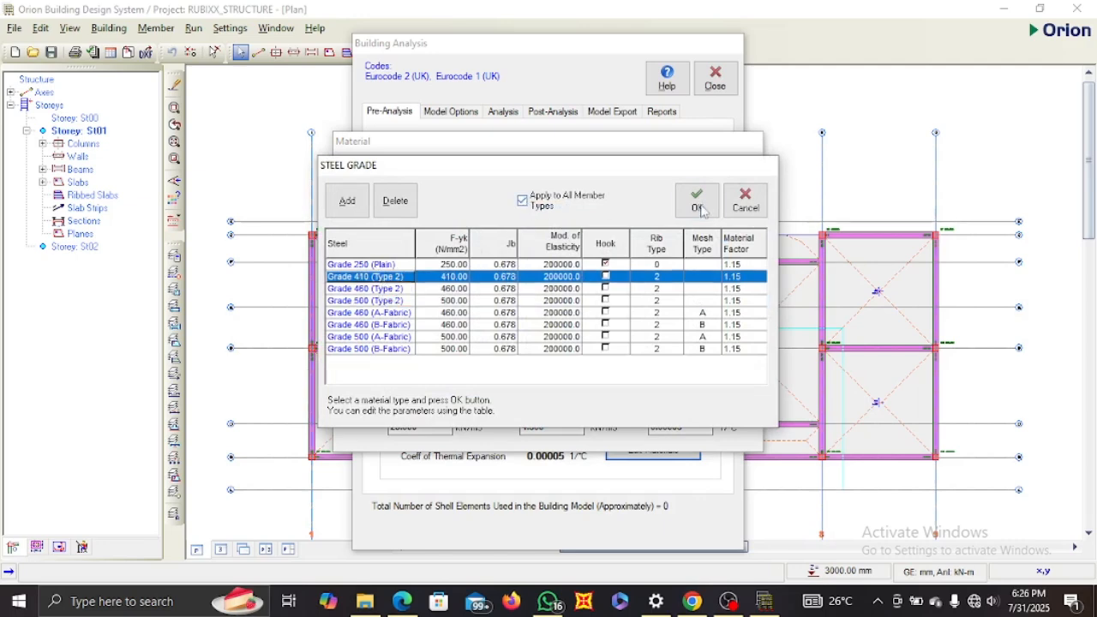
left_click(696, 201)
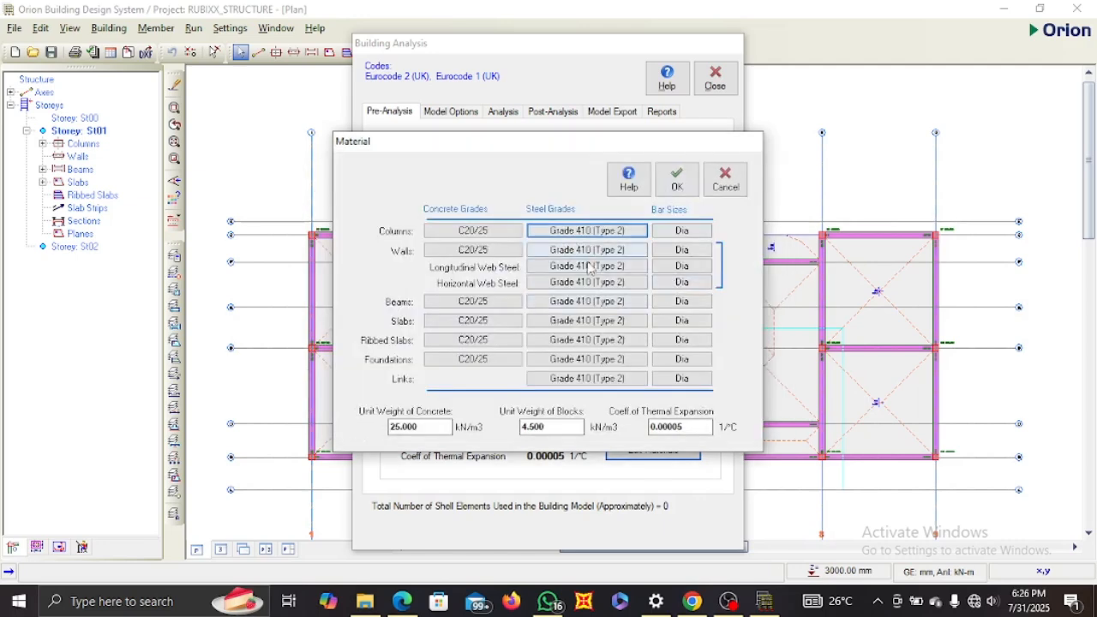
Limit the column bar sizes to Y16 by excluding Y10, Y13, Y20, Y25 and Y32.
left_click(681, 230)
left_click(423, 252)
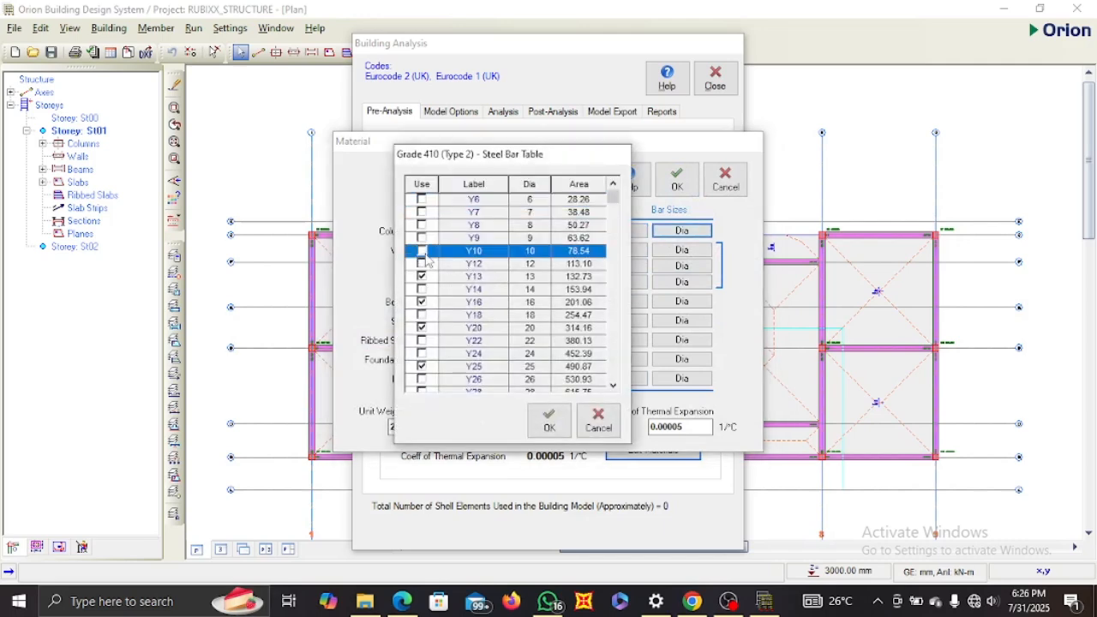
left_click(422, 276)
left_click(422, 328)
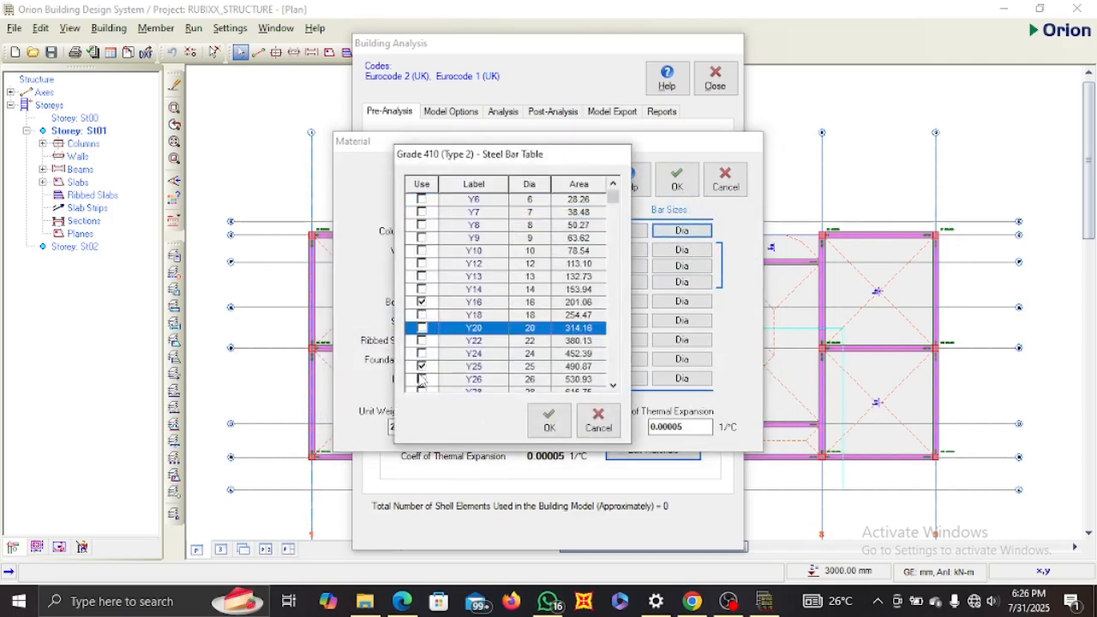
left_click(422, 366)
scroll(433, 356, "down", 2)
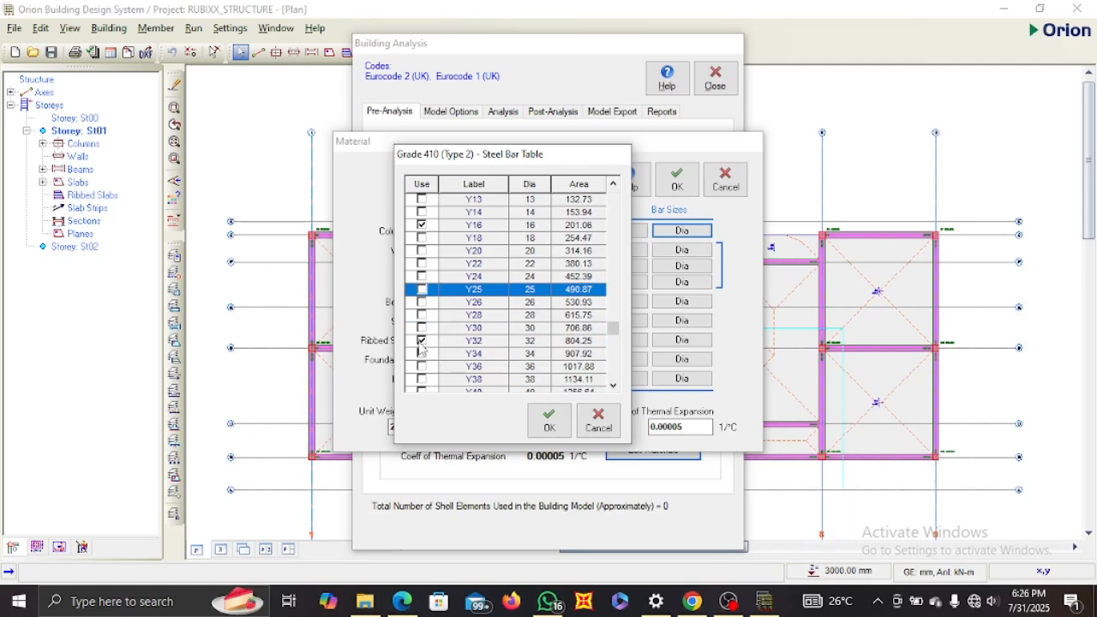
left_click(422, 341)
scroll(433, 347, "down", 2)
left_click(548, 420)
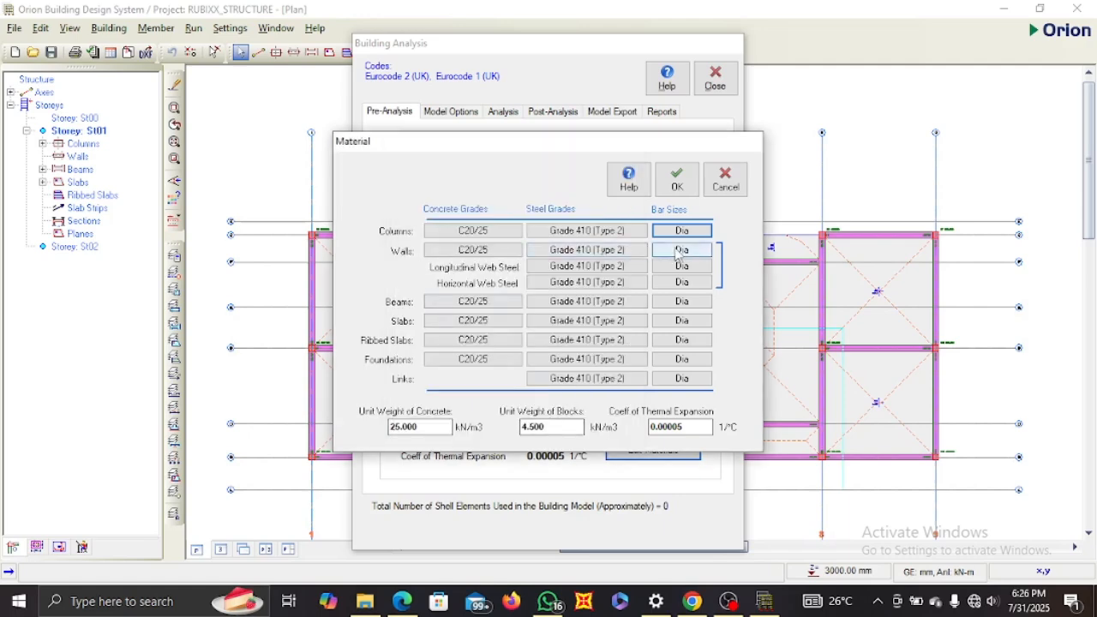
Limit the beam bar sizes to Y16 by excluding Y10, Y13, Y20, Y25 and Y32.
left_click(670, 306)
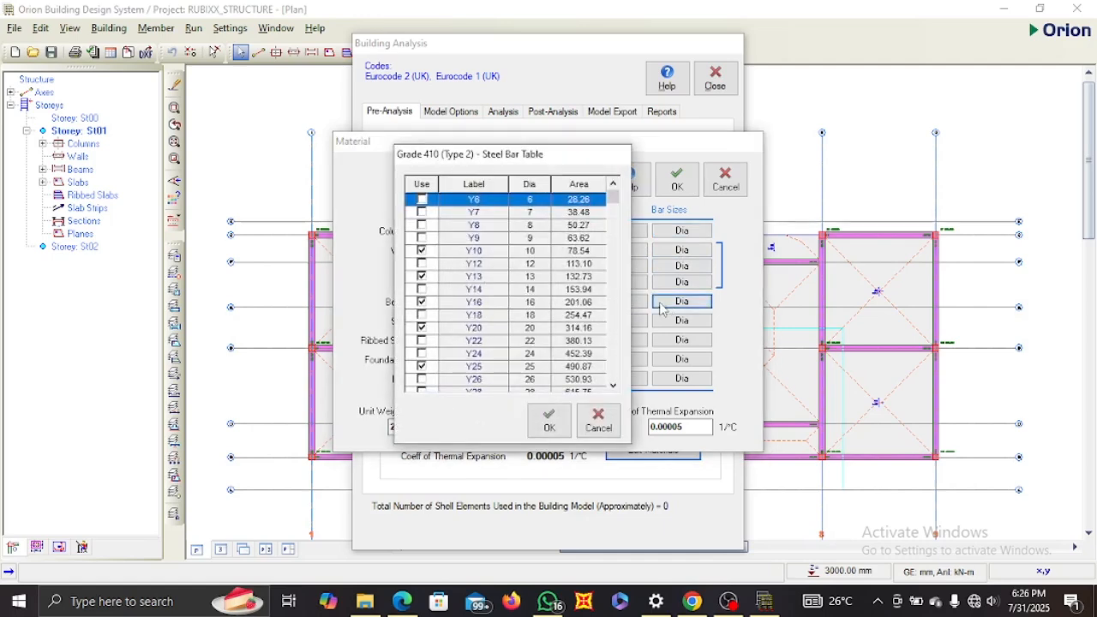
left_click(421, 250)
left_click(421, 276)
left_click(420, 327)
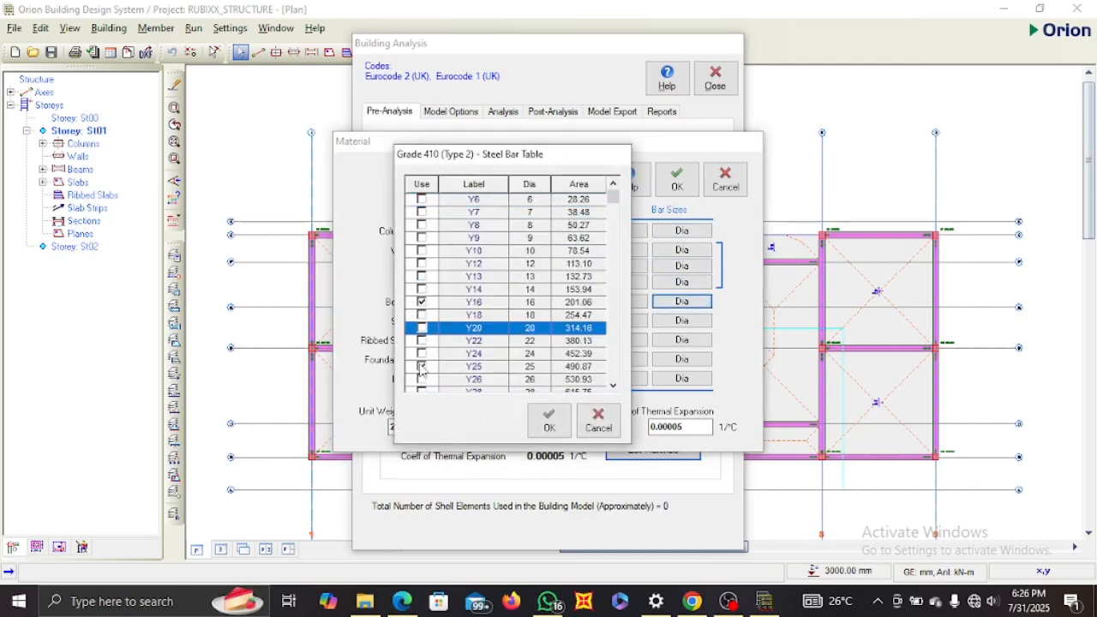
left_click(421, 366)
scroll(424, 360, "down", 2)
left_click(421, 353)
scroll(433, 343, "down", 2)
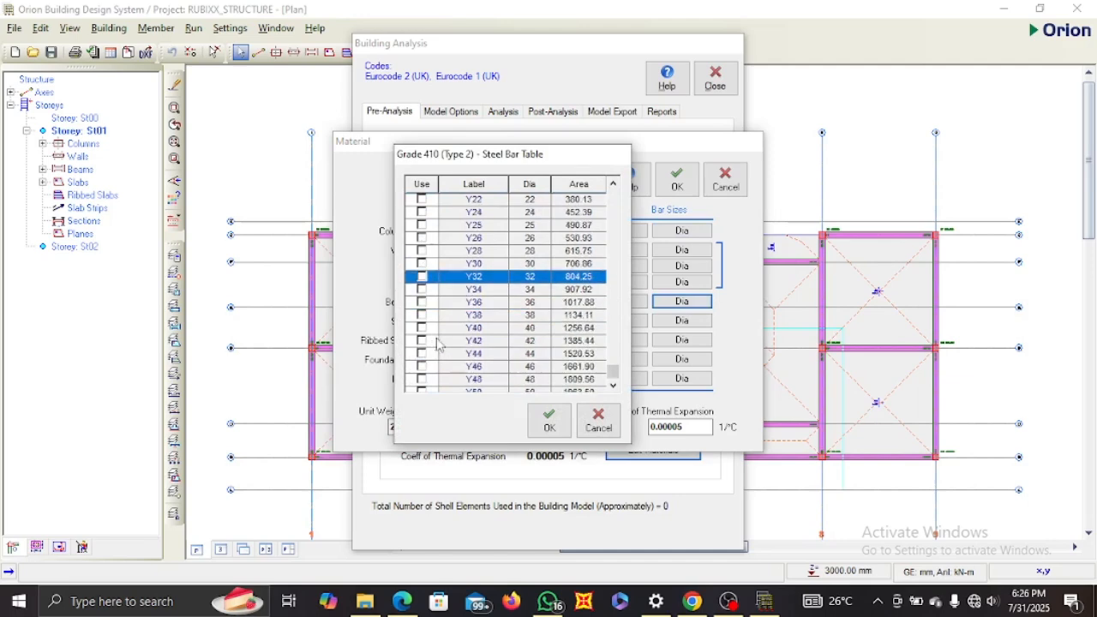
scroll(435, 334, "up", 4)
scroll(437, 325, "up", 1)
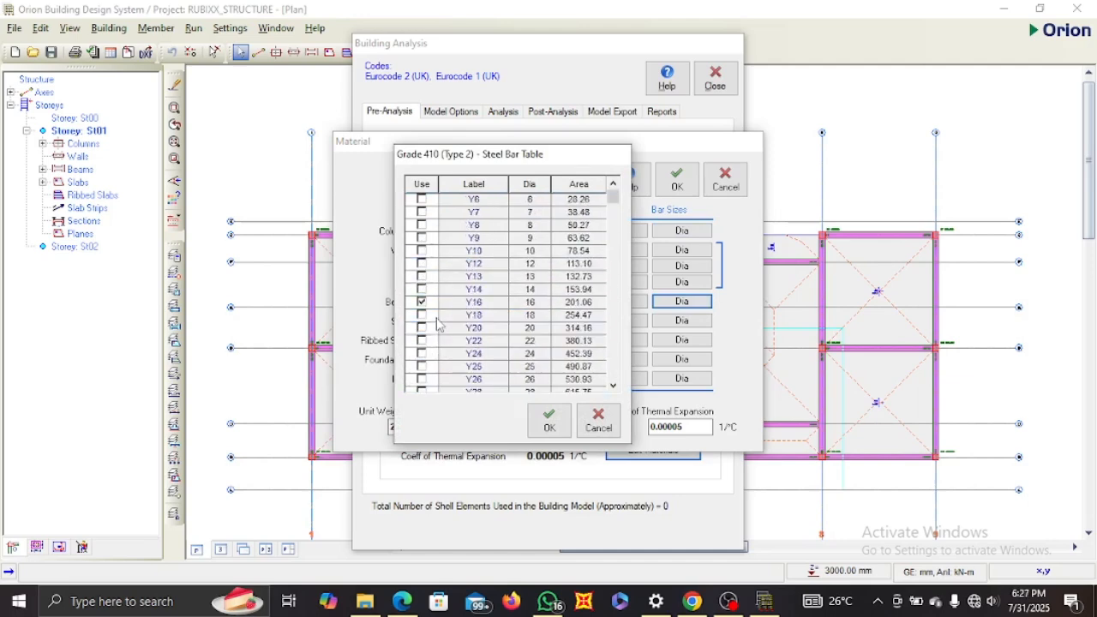
left_click(559, 415)
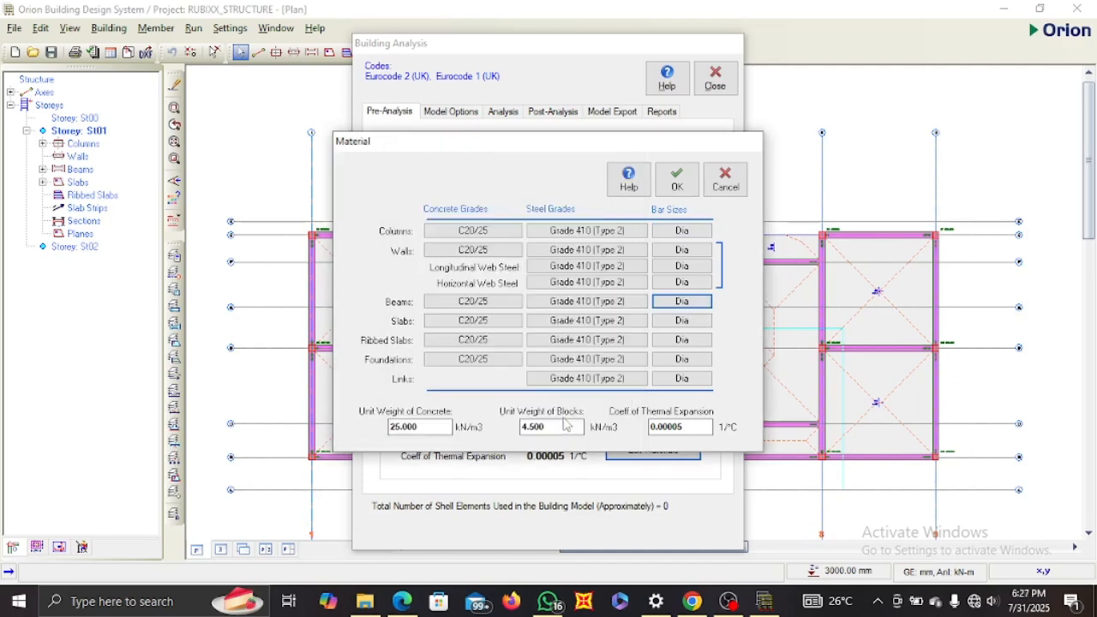
Limit the slab bar sizes to Y12 by including it and excluding Y8, Y10, Y13, Y16, Y20, Y25 and Y32.
left_click(681, 321)
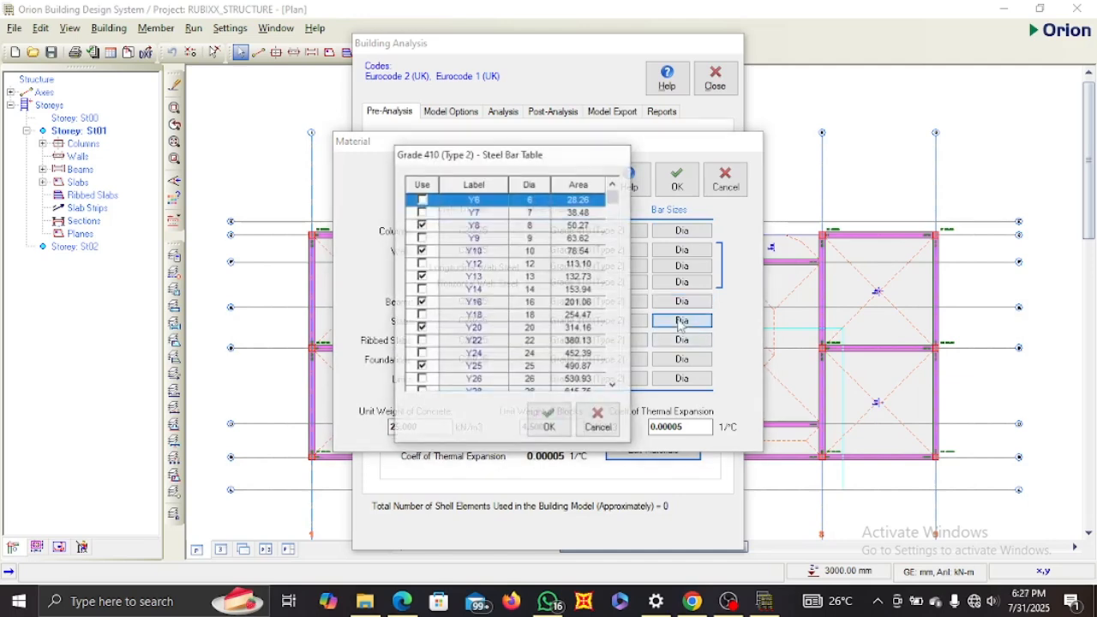
left_click(422, 225)
left_click(422, 251)
left_click(422, 263)
left_click(422, 276)
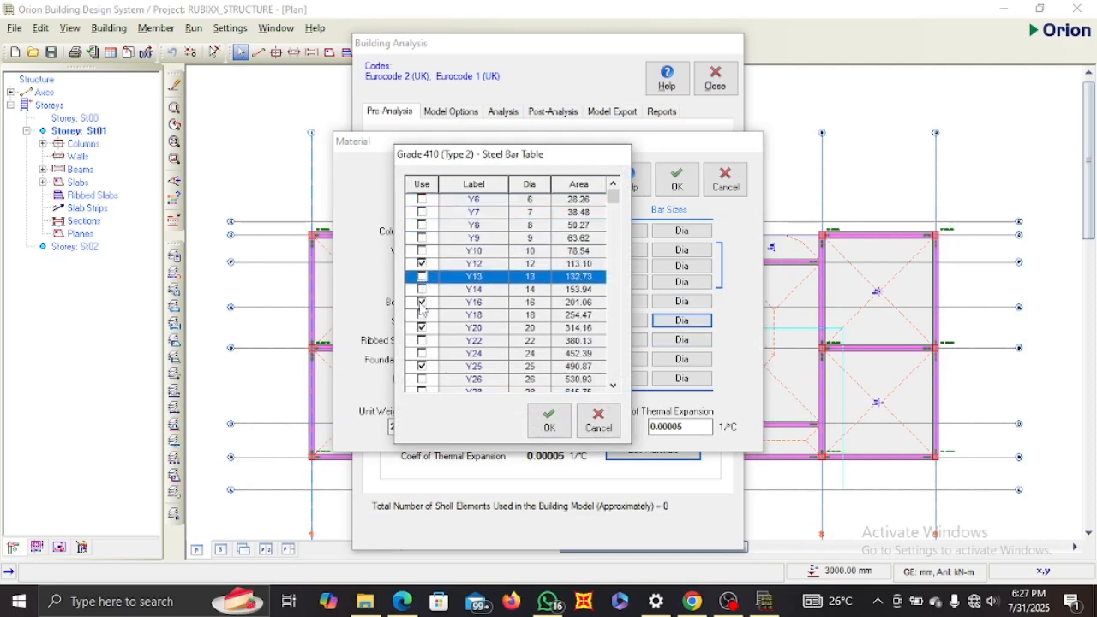
left_click(422, 302)
left_click(422, 328)
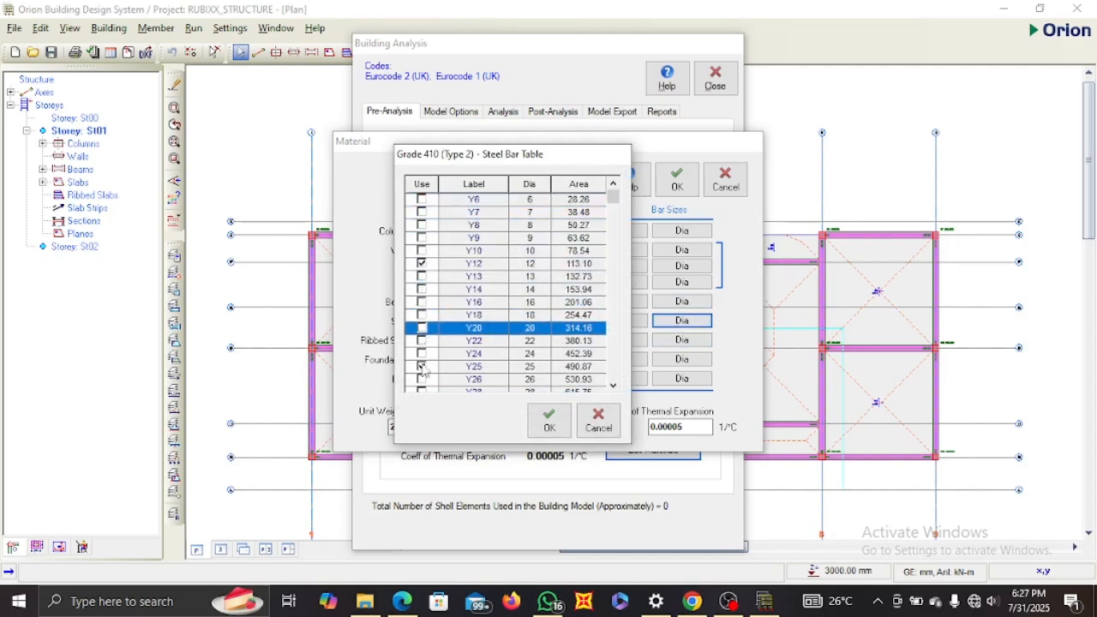
left_click(422, 366)
scroll(425, 368, "down", 2)
left_click(421, 340)
scroll(426, 344, "down", 2)
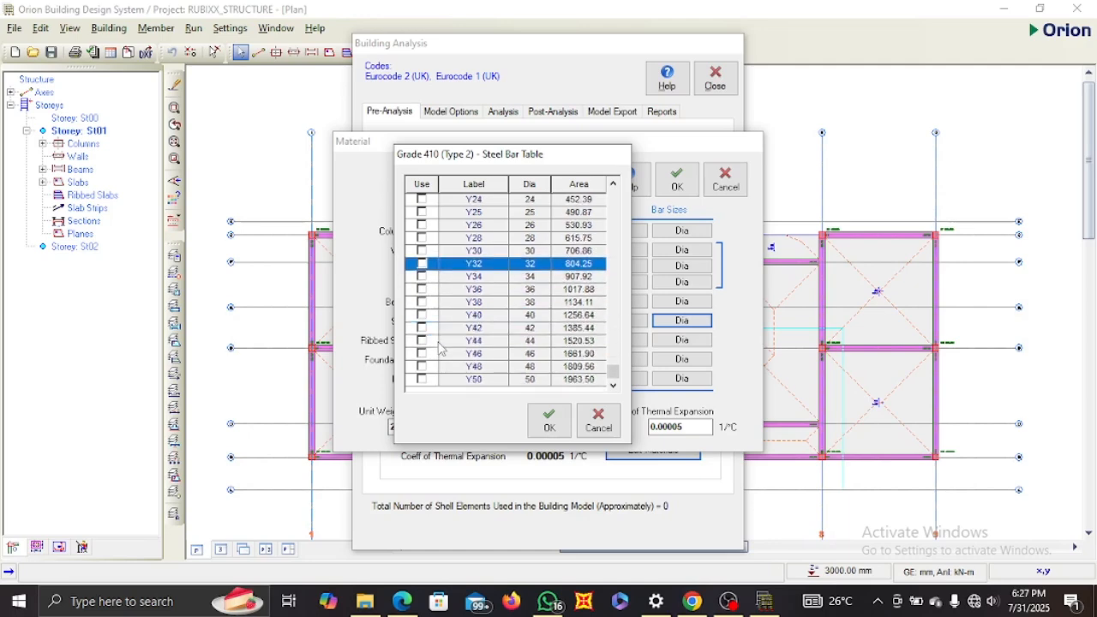
left_click(549, 420)
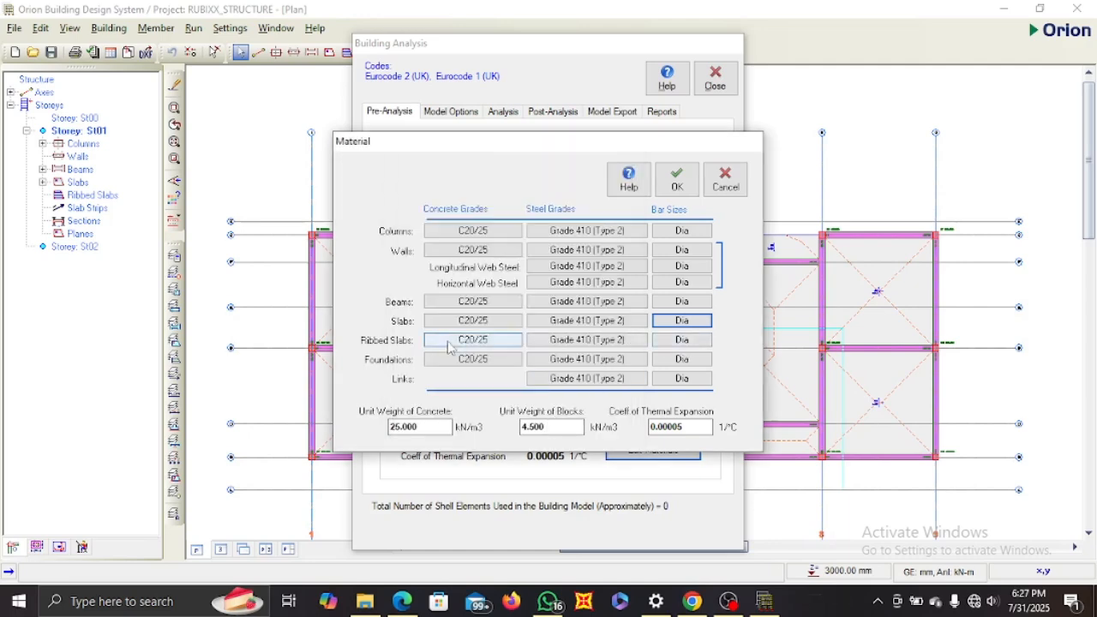
left_click(677, 343)
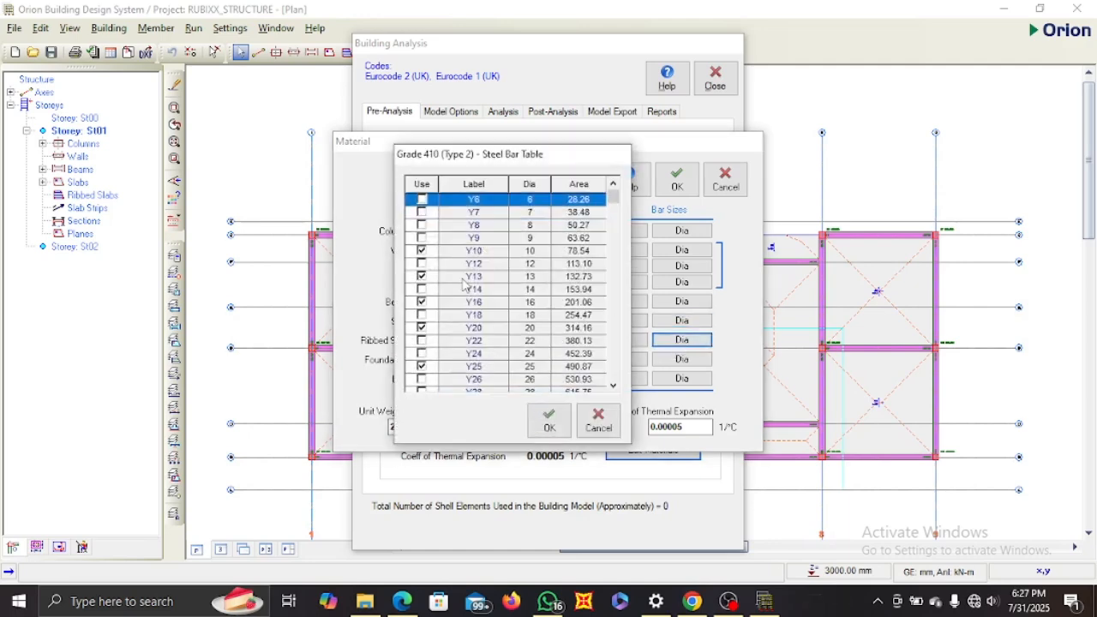
left_click(422, 252)
left_click(421, 276)
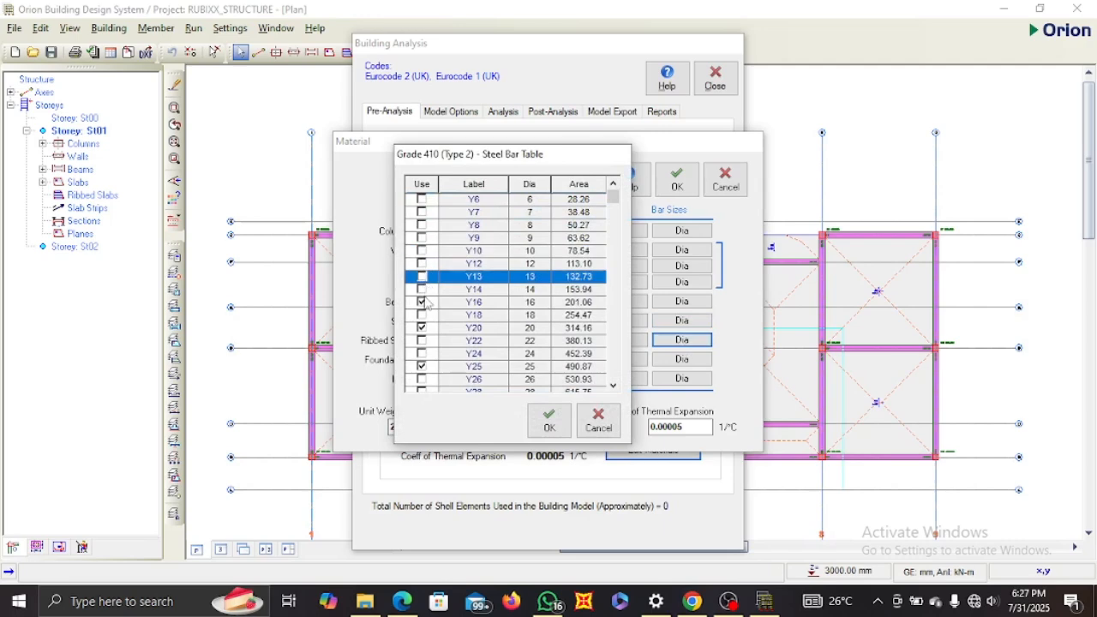
left_click(422, 302)
left_click(422, 328)
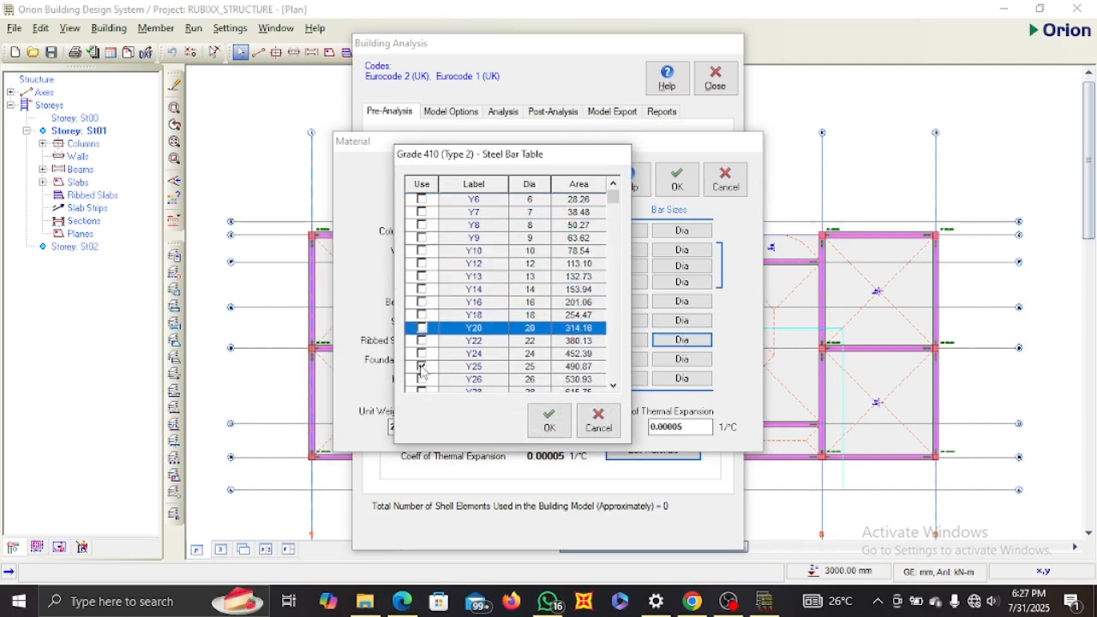
left_click(421, 366)
scroll(420, 342, "down", 3)
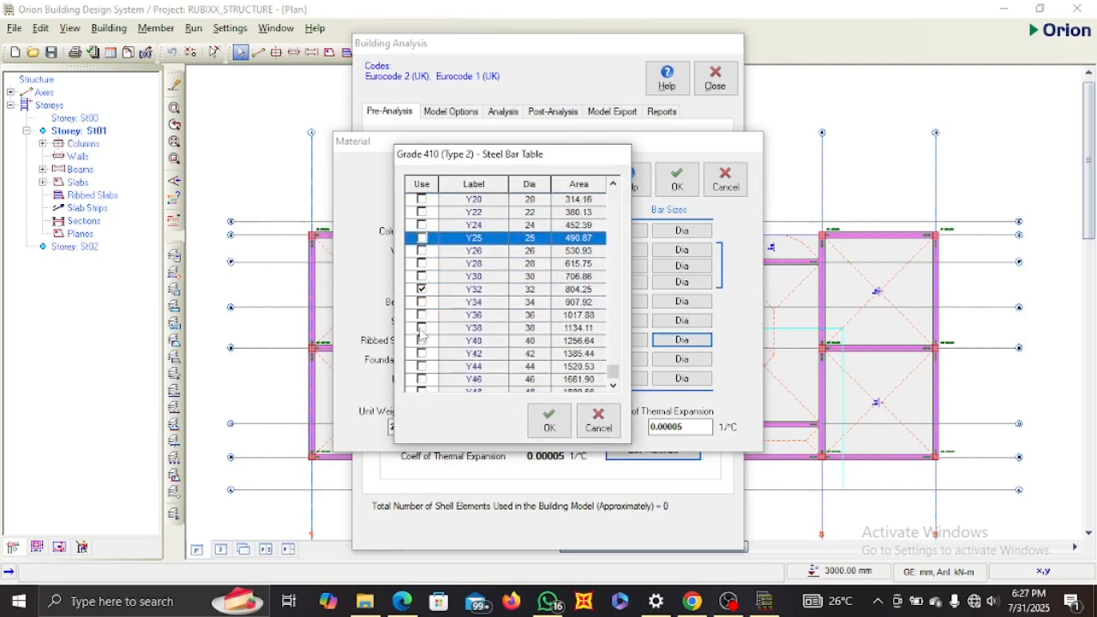
left_click(599, 420)
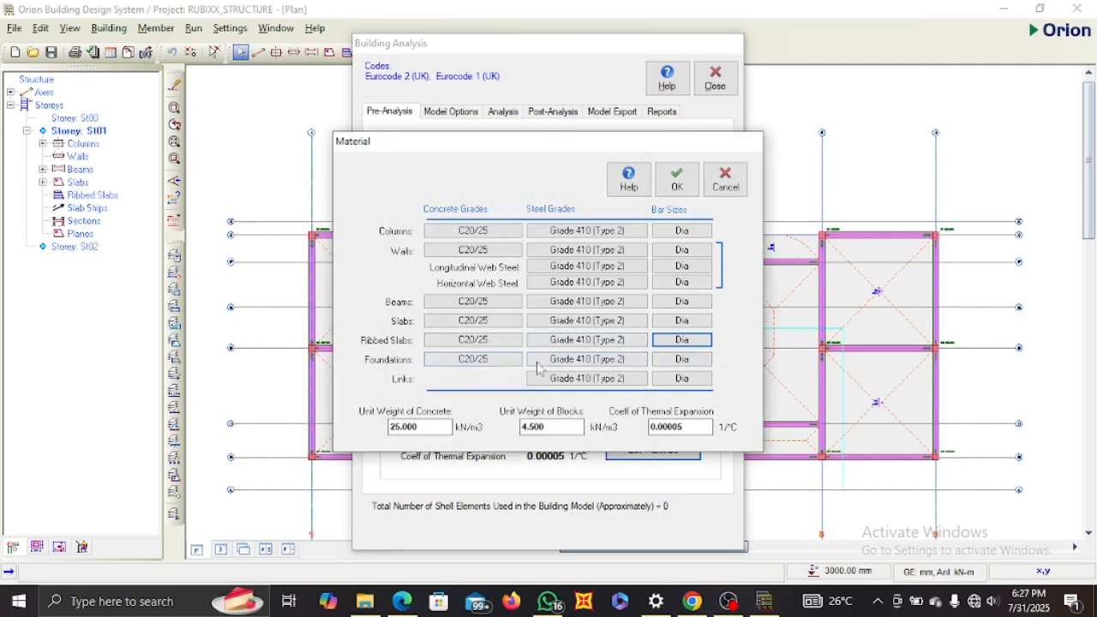
Limit the foundation bar sizes to Y12 by including it and excluding Y10, Y13, Y16, Y20, Y25 and Y32.
left_click(674, 364)
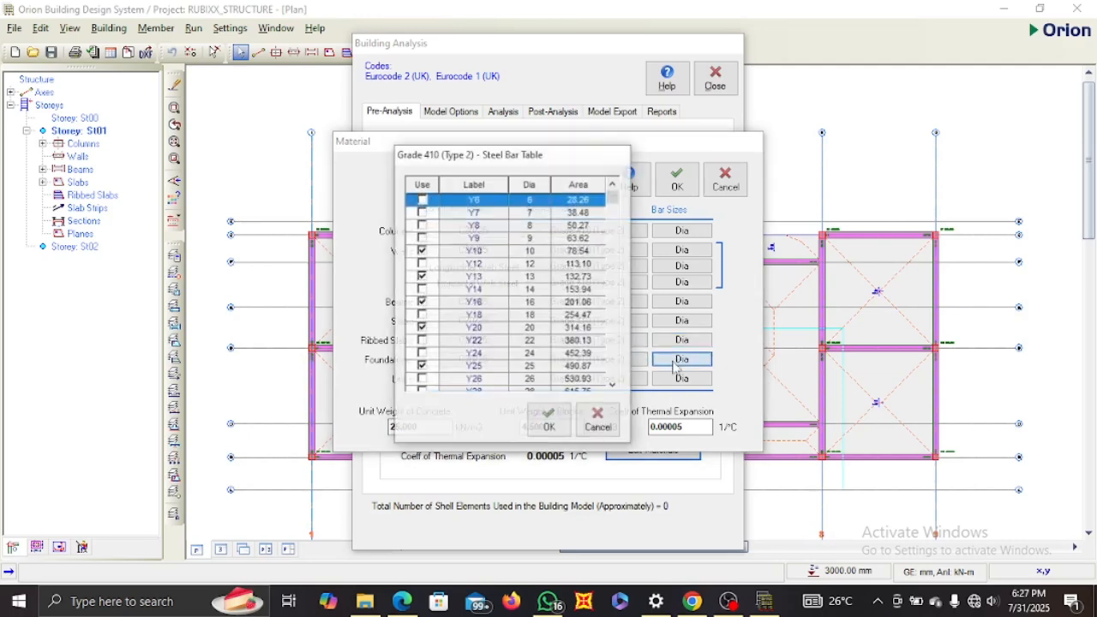
left_click(421, 251)
left_click(421, 263)
left_click(421, 276)
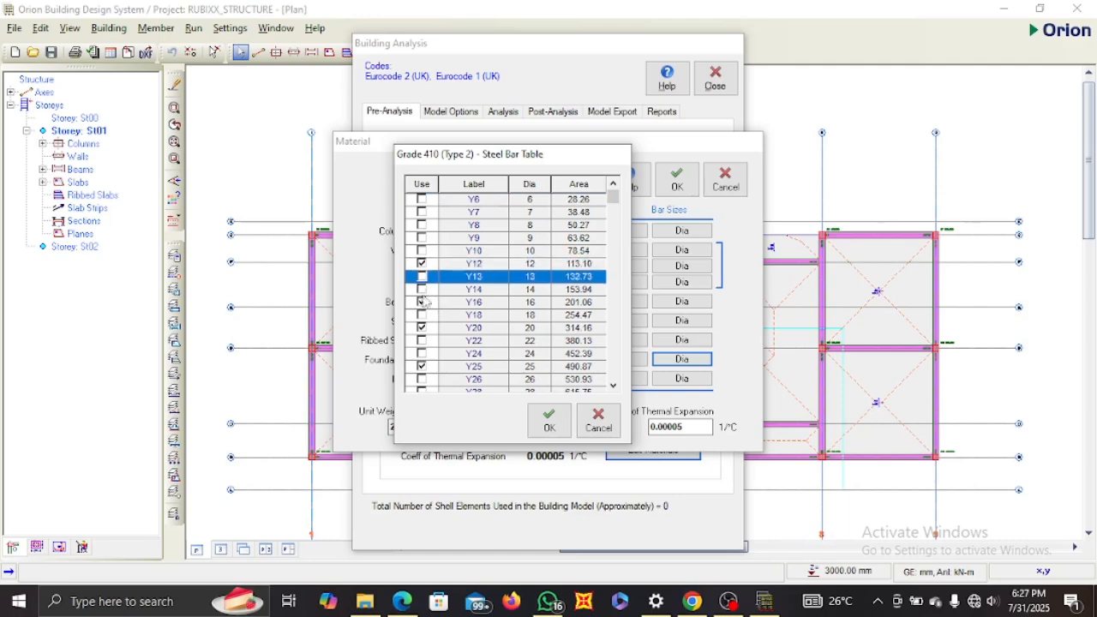
left_click(422, 302)
left_click(421, 327)
left_click(421, 366)
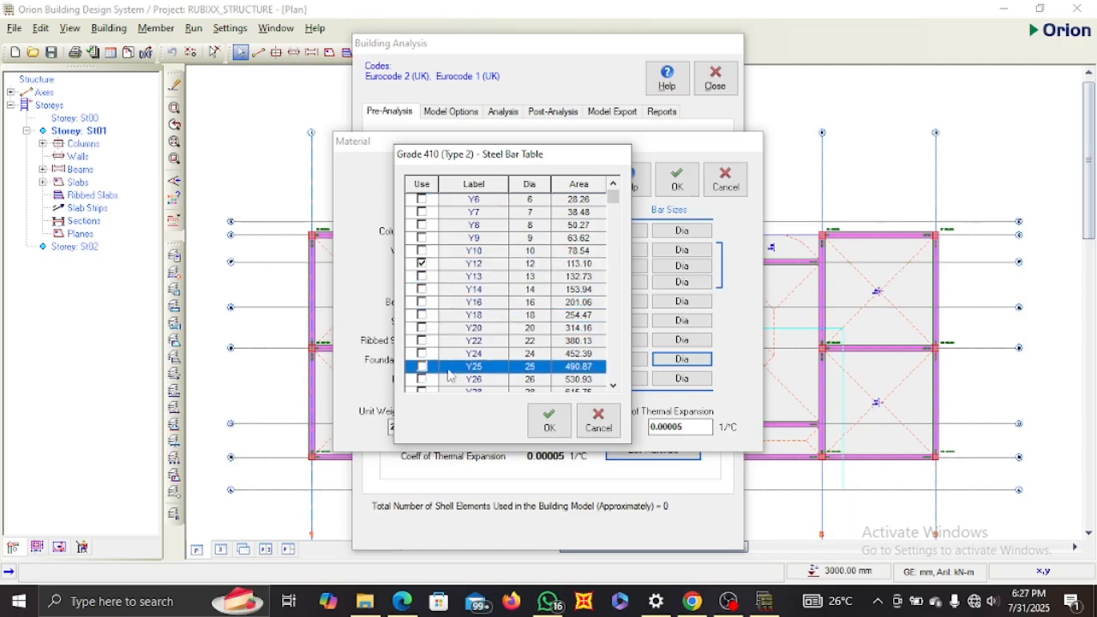
scroll(463, 360, "down", 2)
left_click(421, 353)
scroll(450, 365, "down", 3)
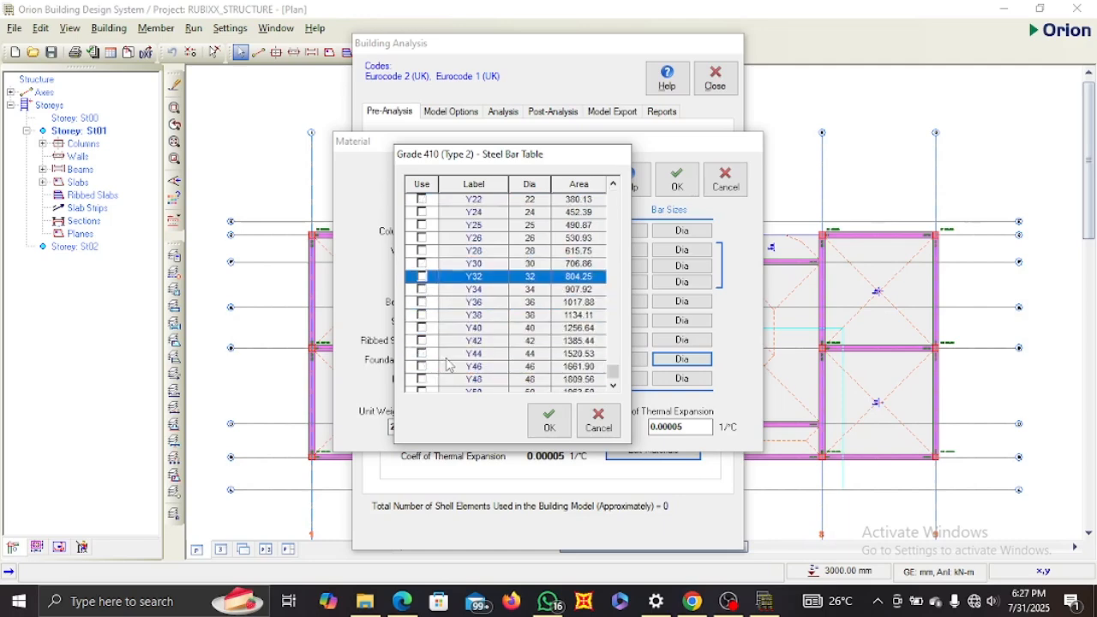
left_click(549, 420)
Limit the link bar sizes to Y10 by excluding Y8, Y9, Y13, Y18, Y20, Y25 and Y32, and accept the material settings.
left_click(679, 379)
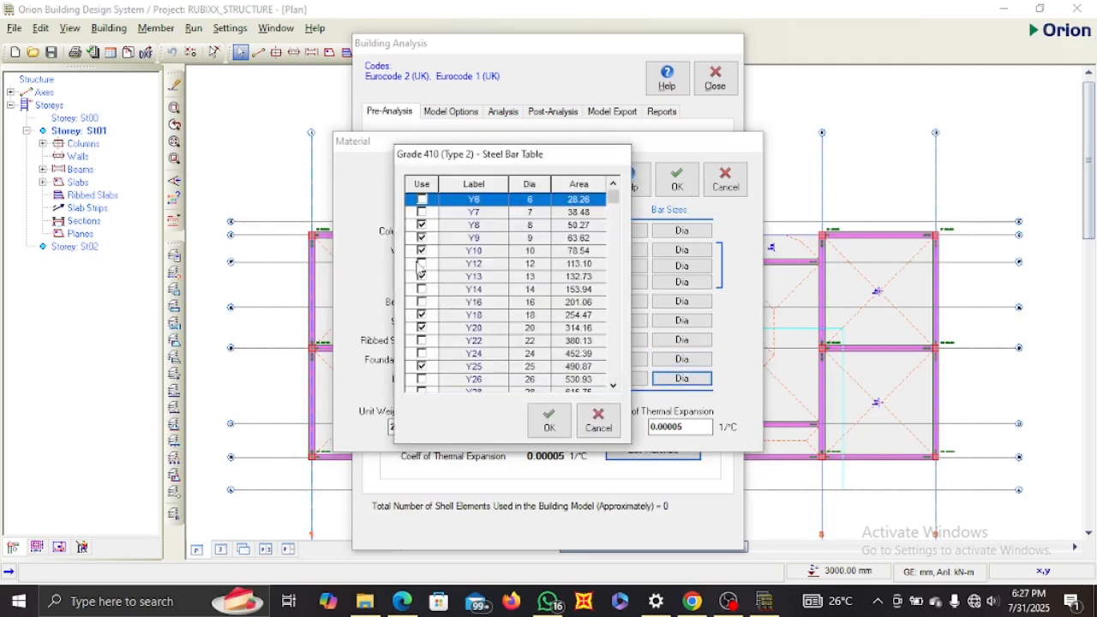
left_click(421, 237)
left_click(421, 225)
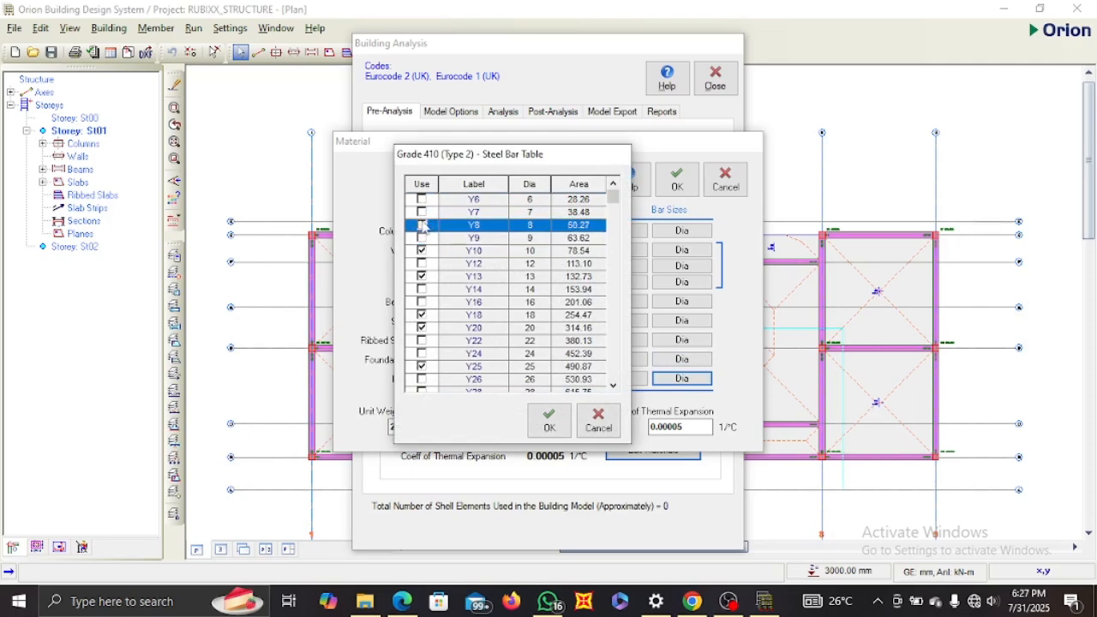
left_click(421, 250)
left_click(421, 276)
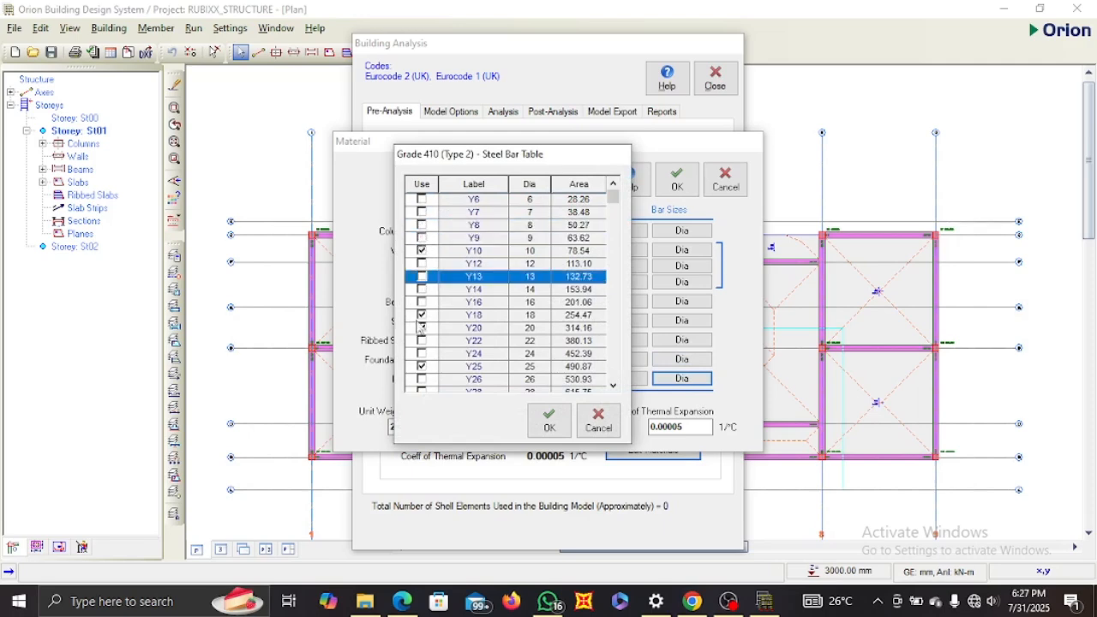
left_click(420, 315)
left_click(421, 327)
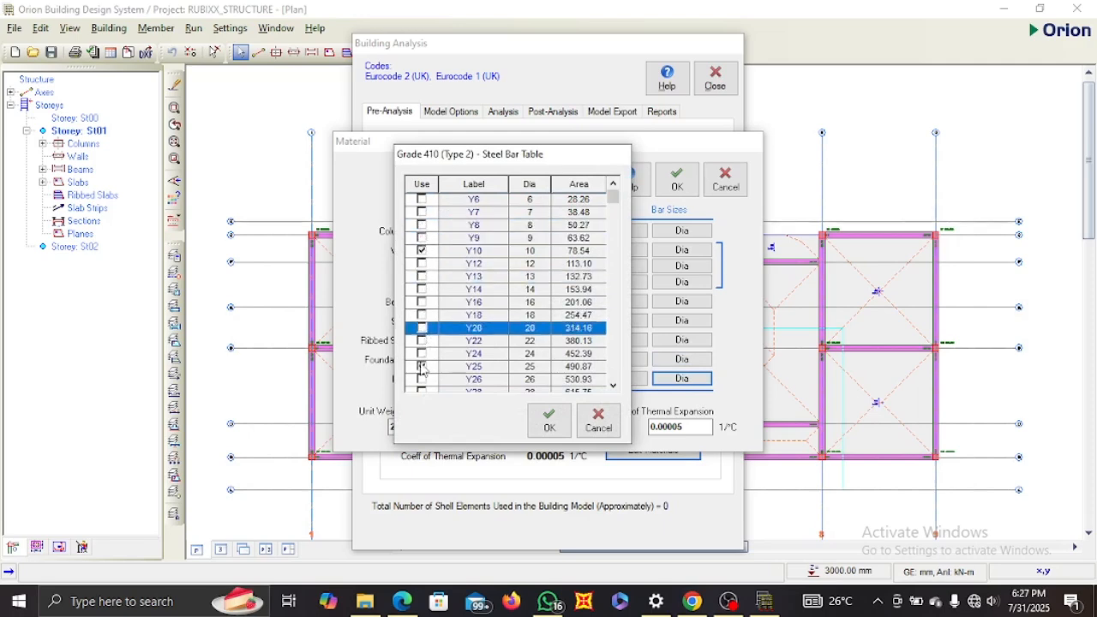
left_click(421, 367)
scroll(440, 382, "down", 2)
left_click(423, 353)
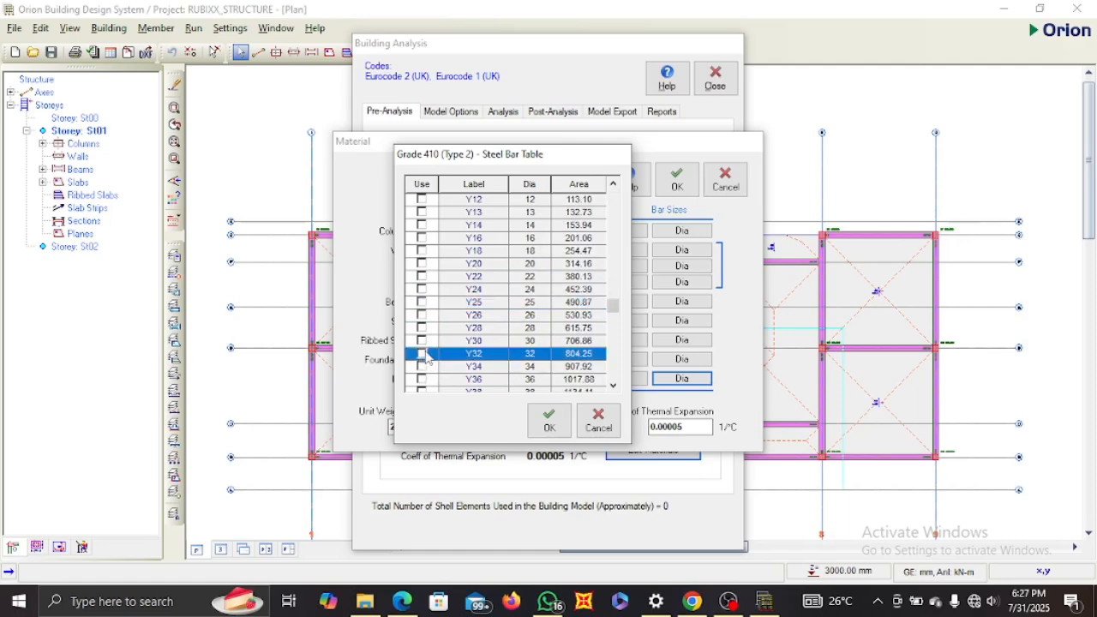
scroll(428, 358, "down", 3)
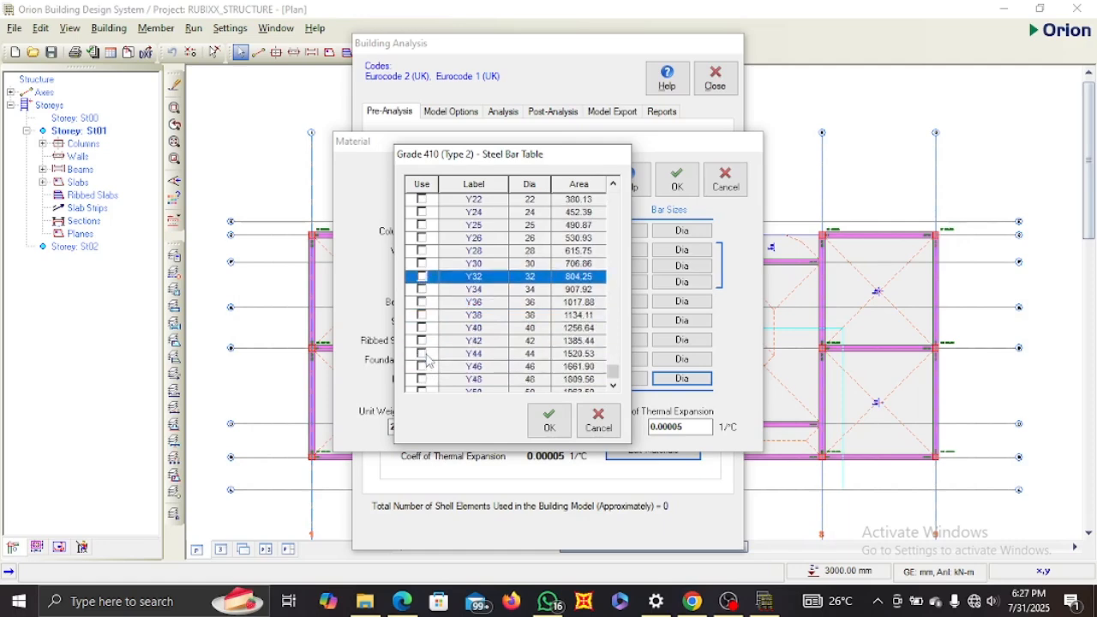
left_click(548, 420)
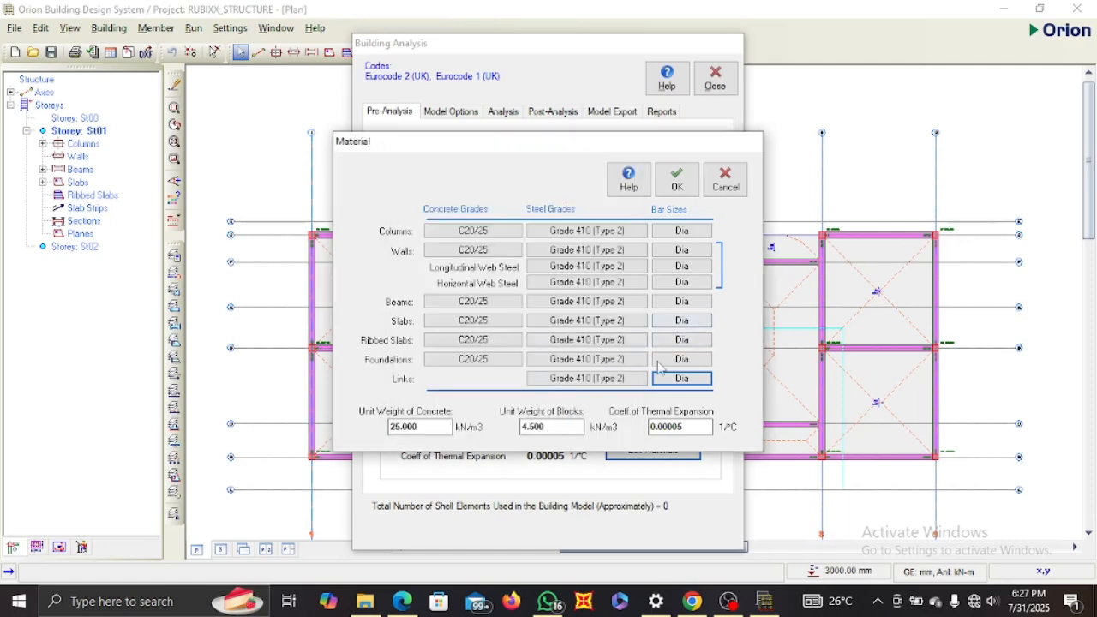
left_click(677, 183)
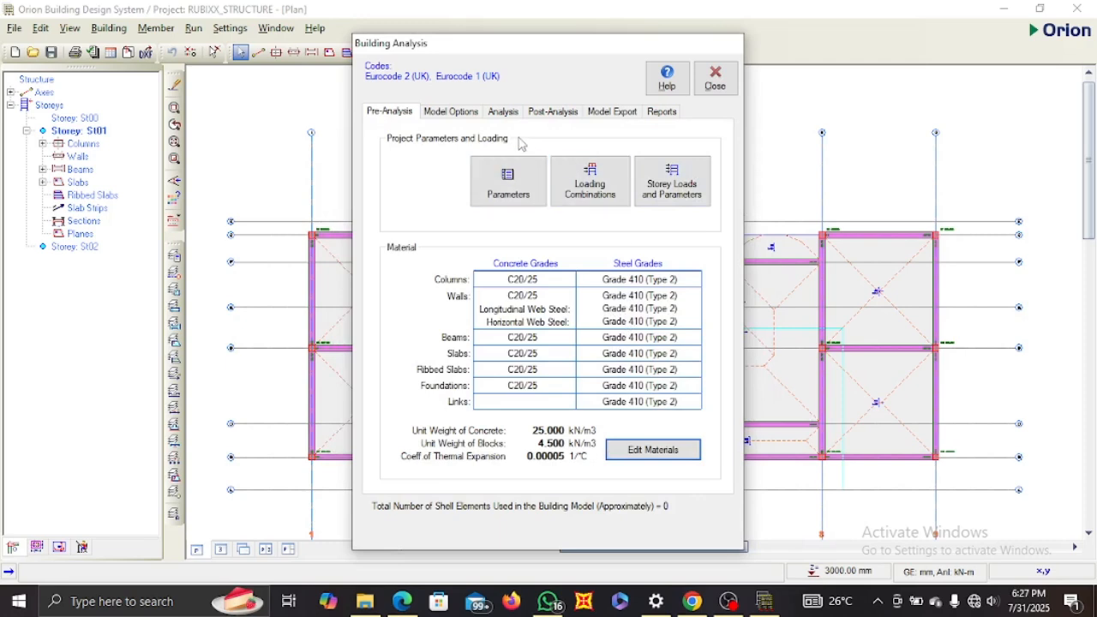
Run the building model check on all storeys with every check enabled, and close it.
left_click(503, 112)
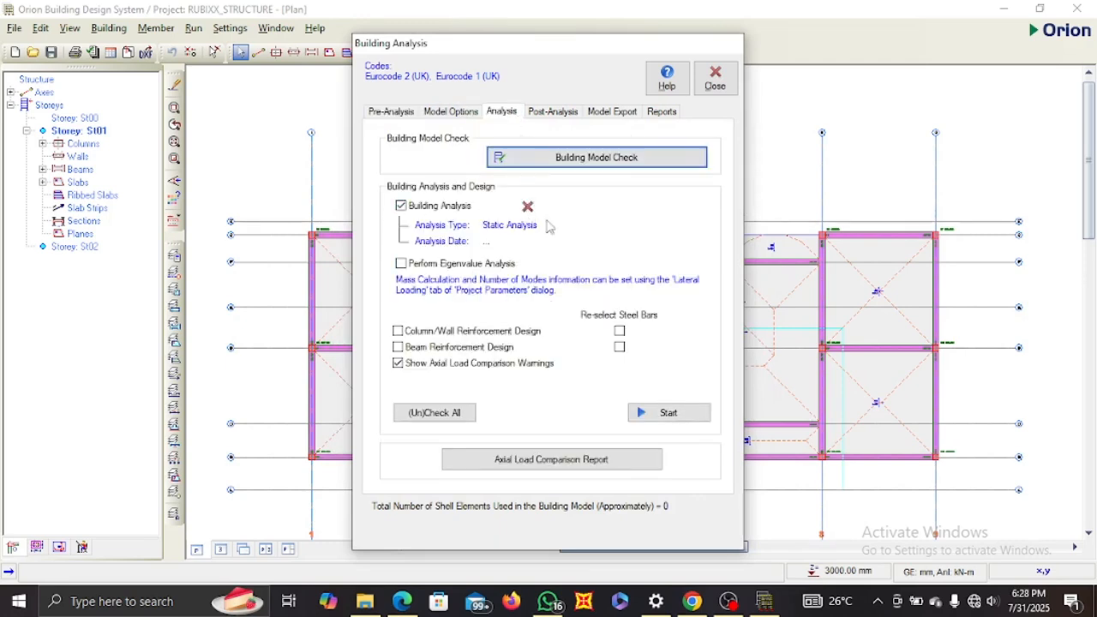
left_click(553, 161)
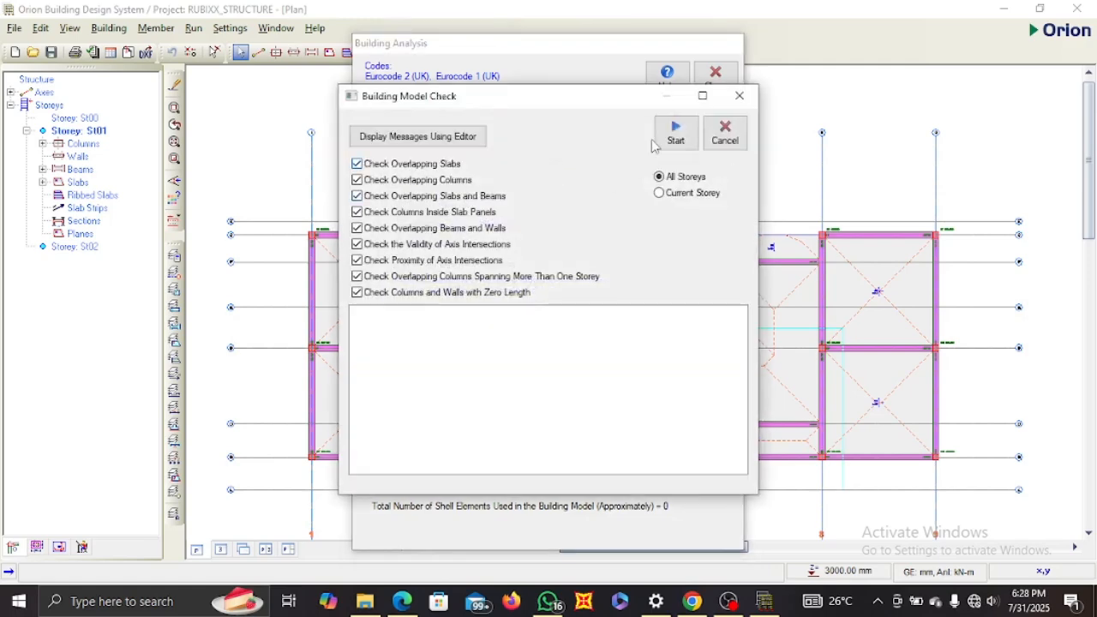
left_click(674, 134)
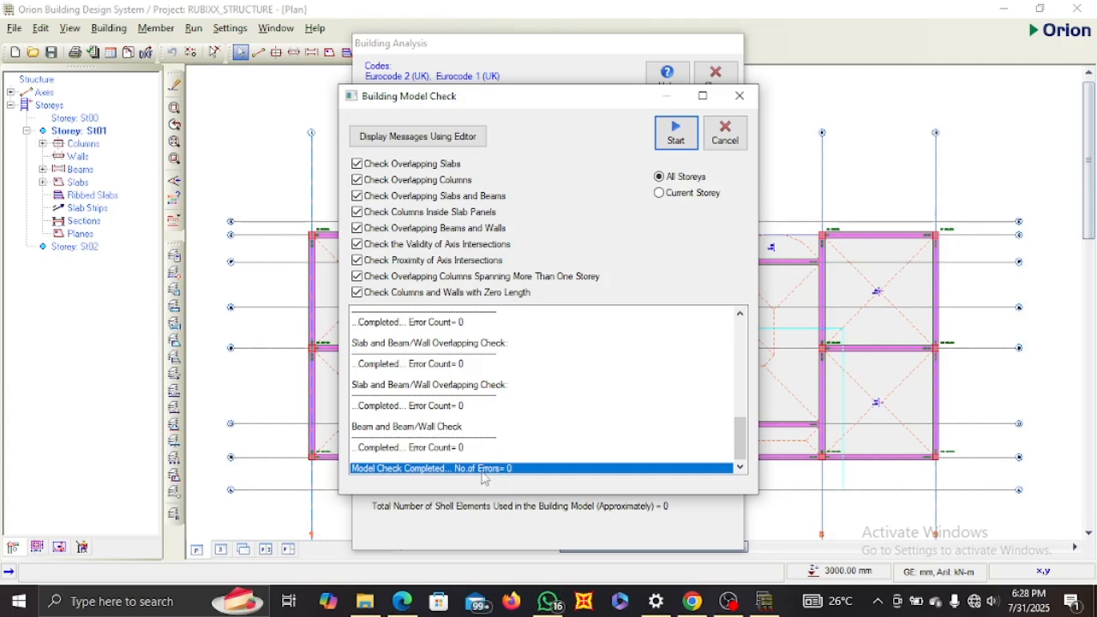
left_click(725, 133)
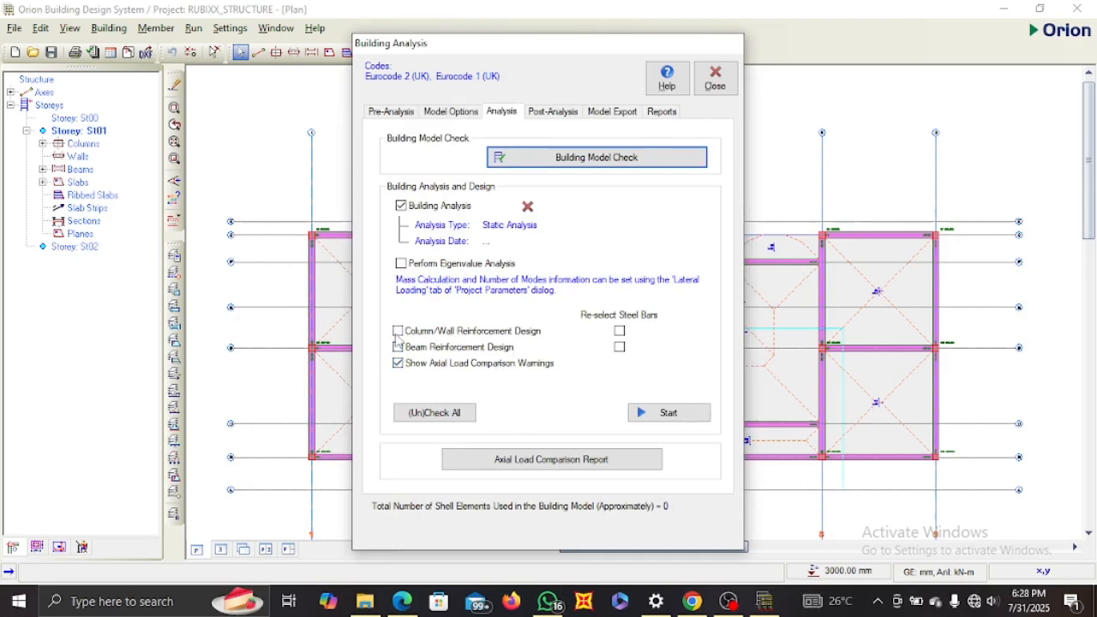
Run the building analysis with column/wall and beam reinforcement design enabled, re-selecting steel bars for both.
left_click(398, 332)
left_click(399, 347)
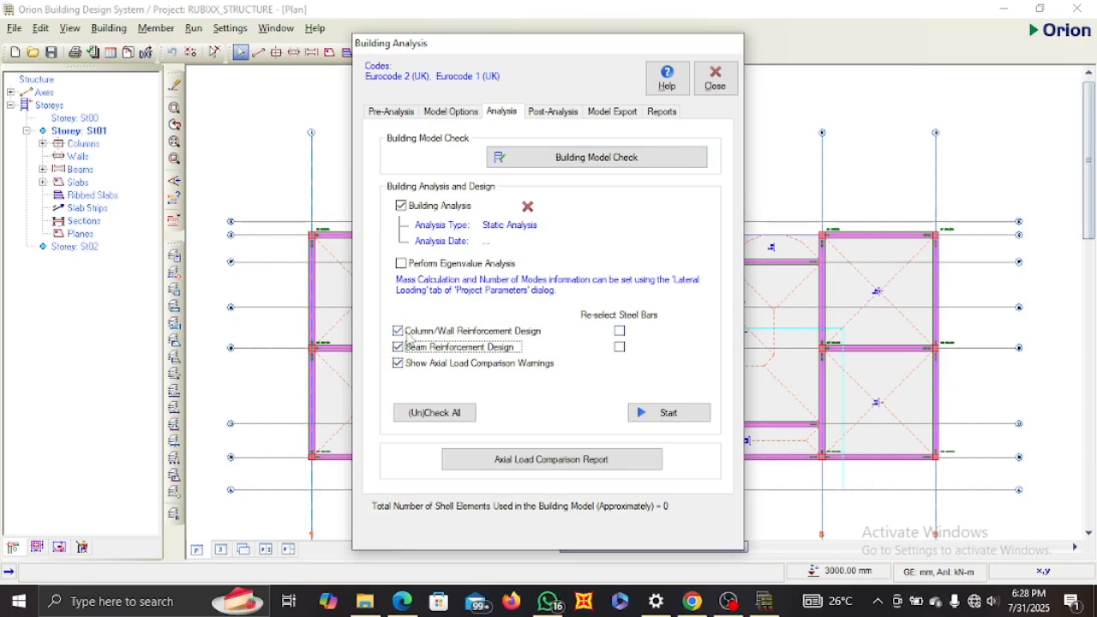
left_click(620, 332)
left_click(619, 347)
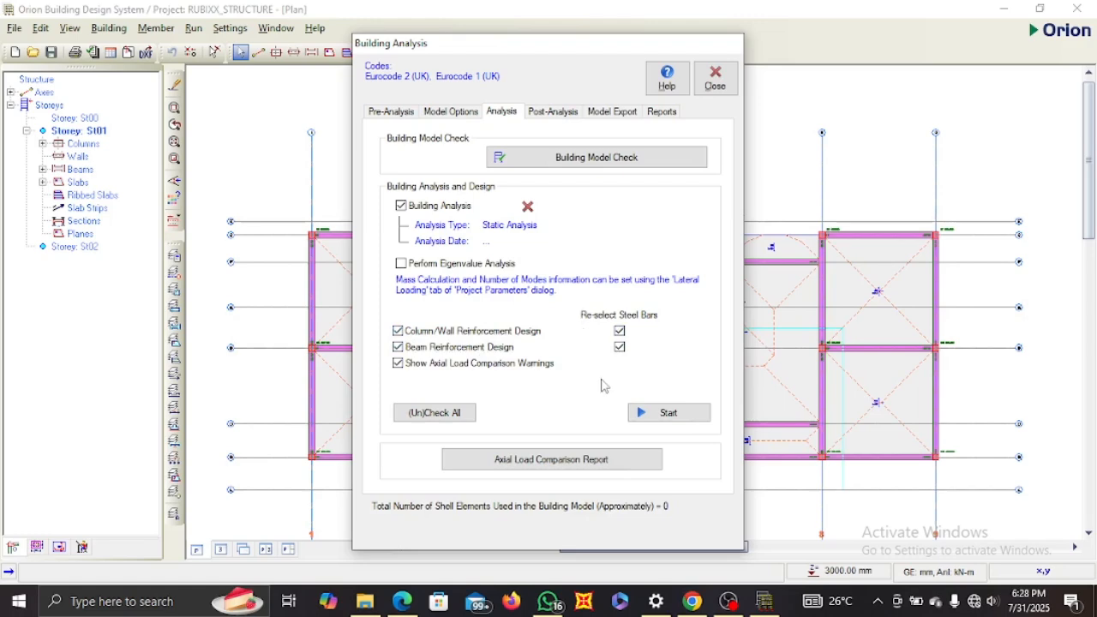
left_click(646, 415)
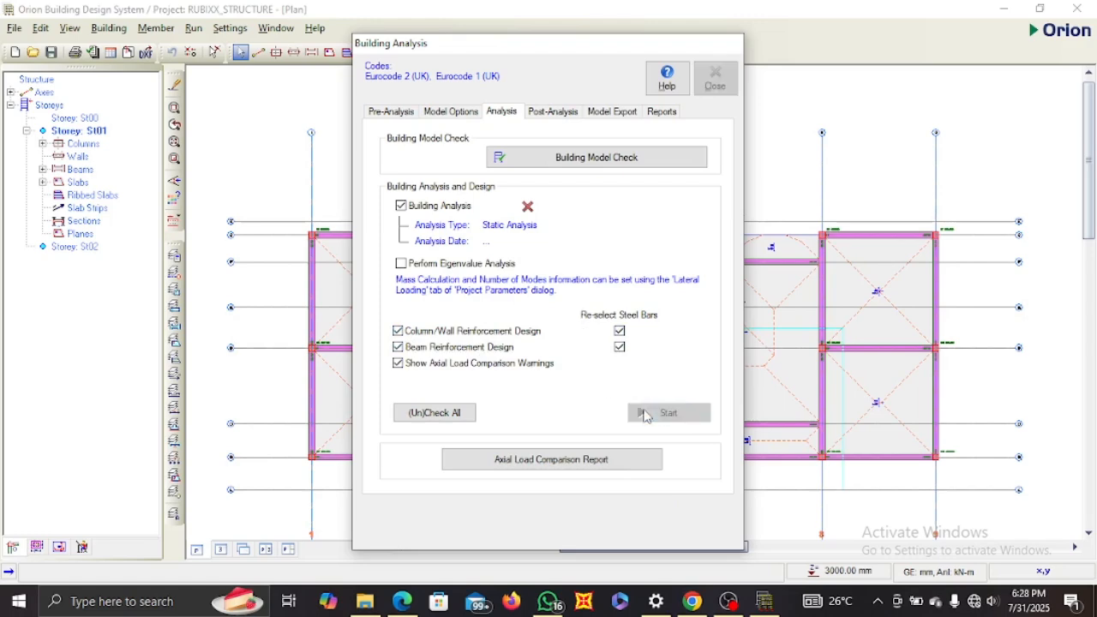
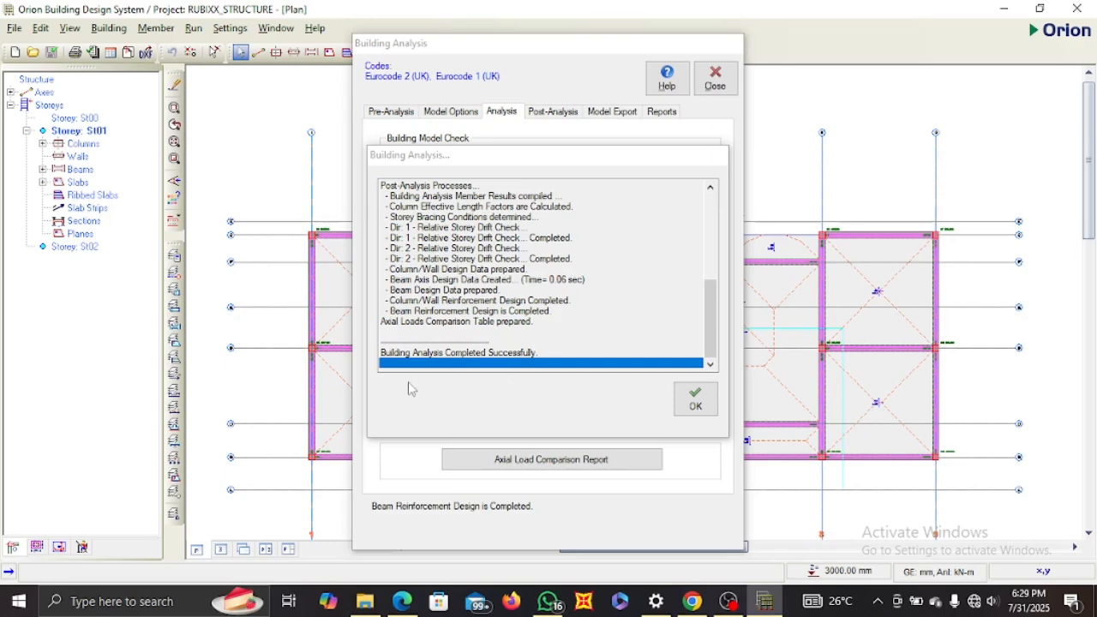
left_click(683, 398)
left_click(683, 399)
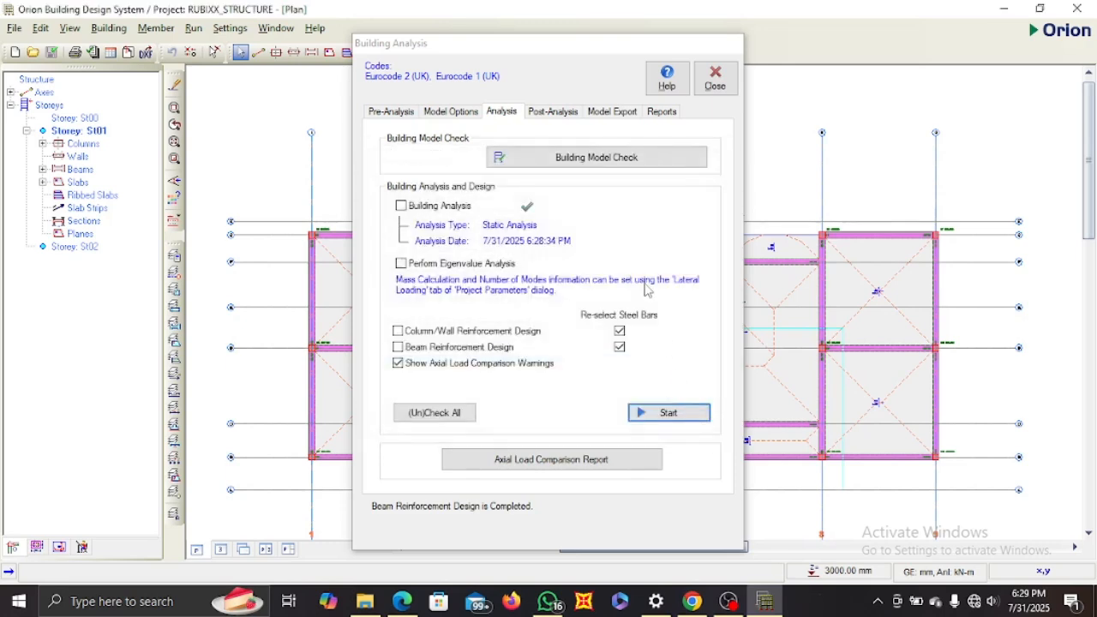
Open the column/wall design results in a maximized window and examine the design status, steel bars and links of all columns.
left_click(553, 111)
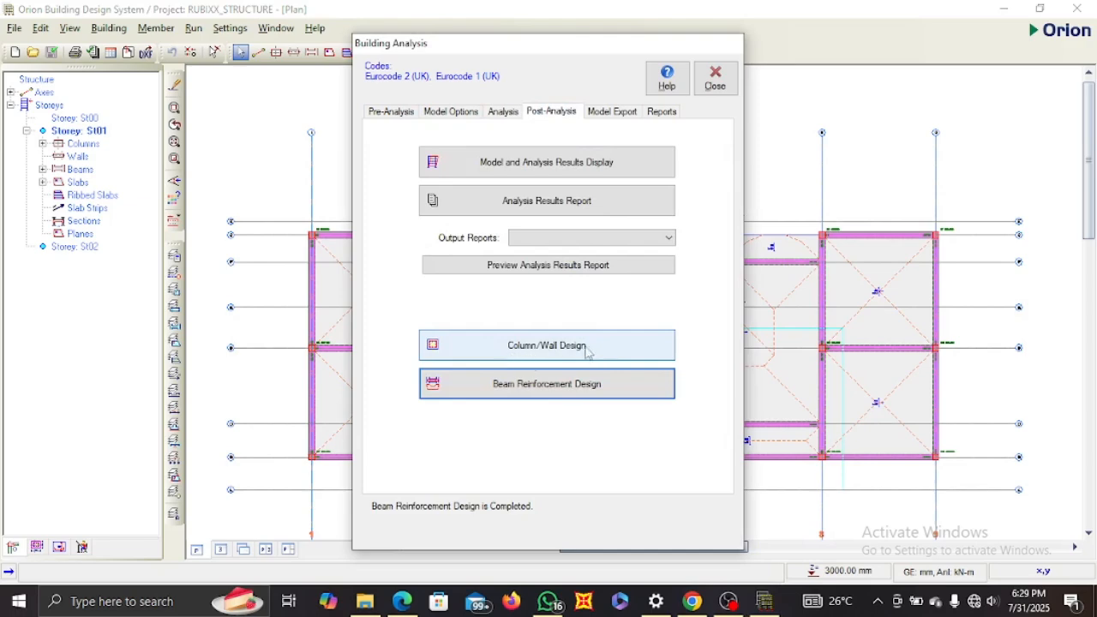
left_click(546, 354)
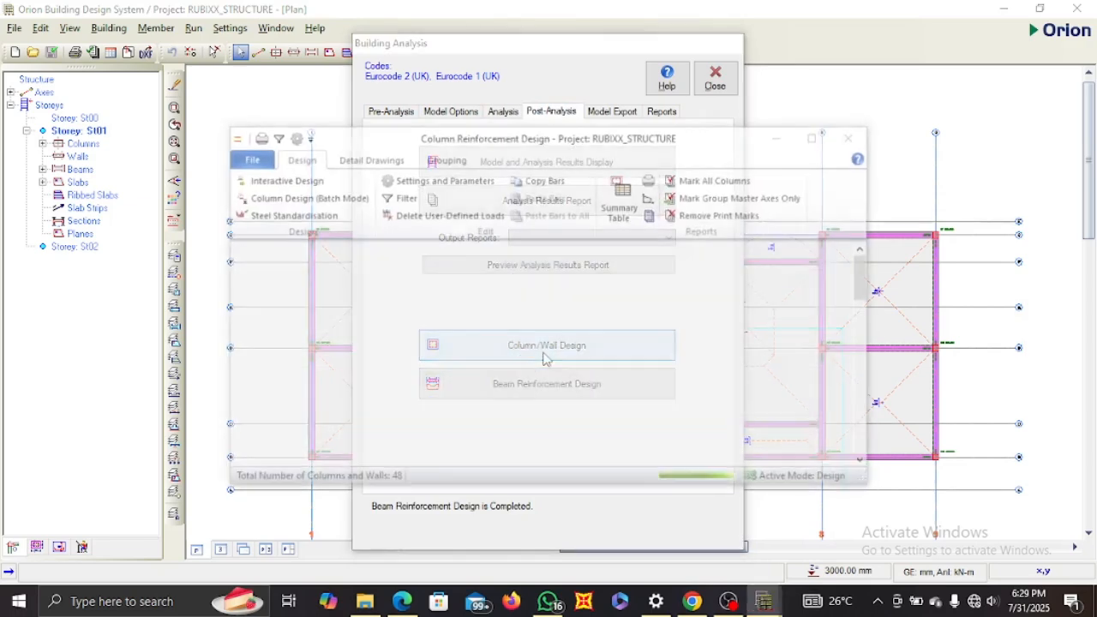
left_click(814, 138)
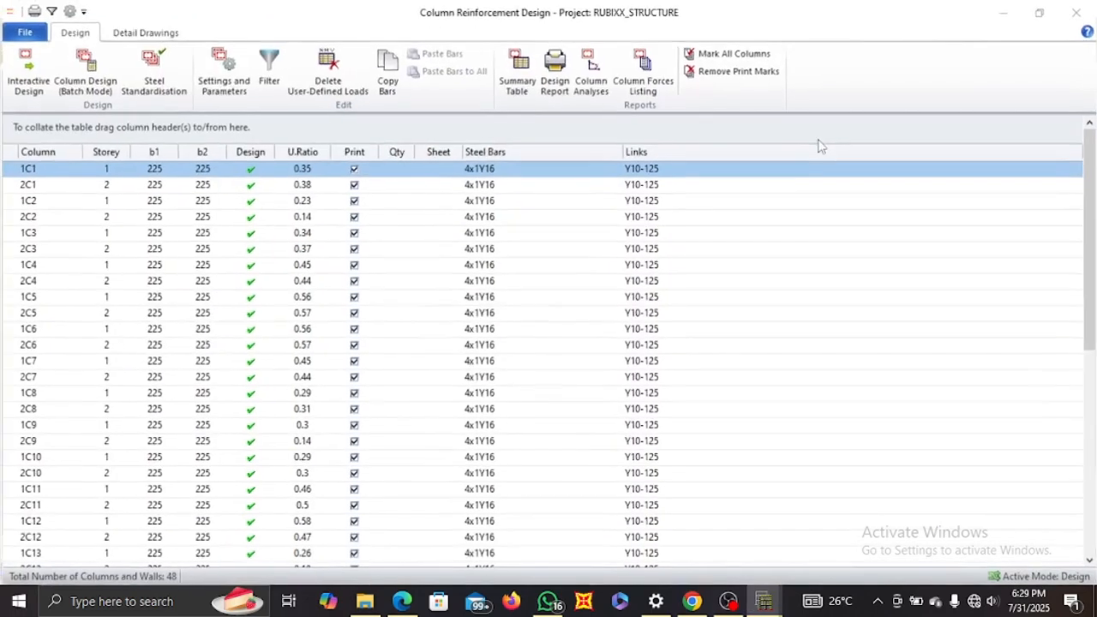
scroll(311, 390, "down", 8)
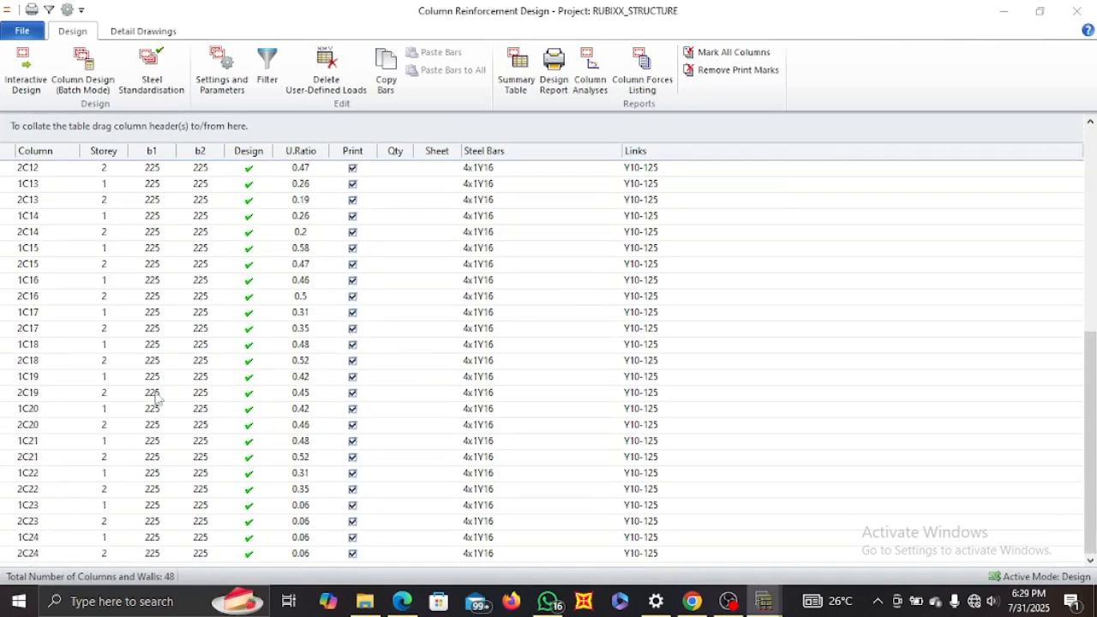
Examine the utilization ratios, steel bars and links of all columns, and close the column design results.
scroll(124, 424, "up", 7)
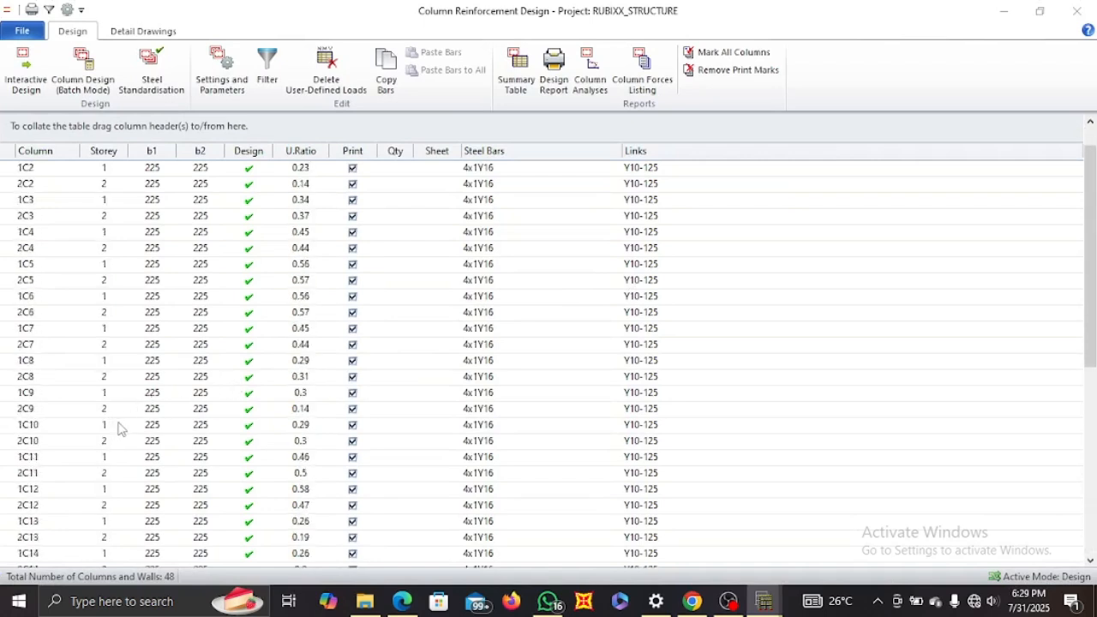
scroll(124, 427, "up", 1)
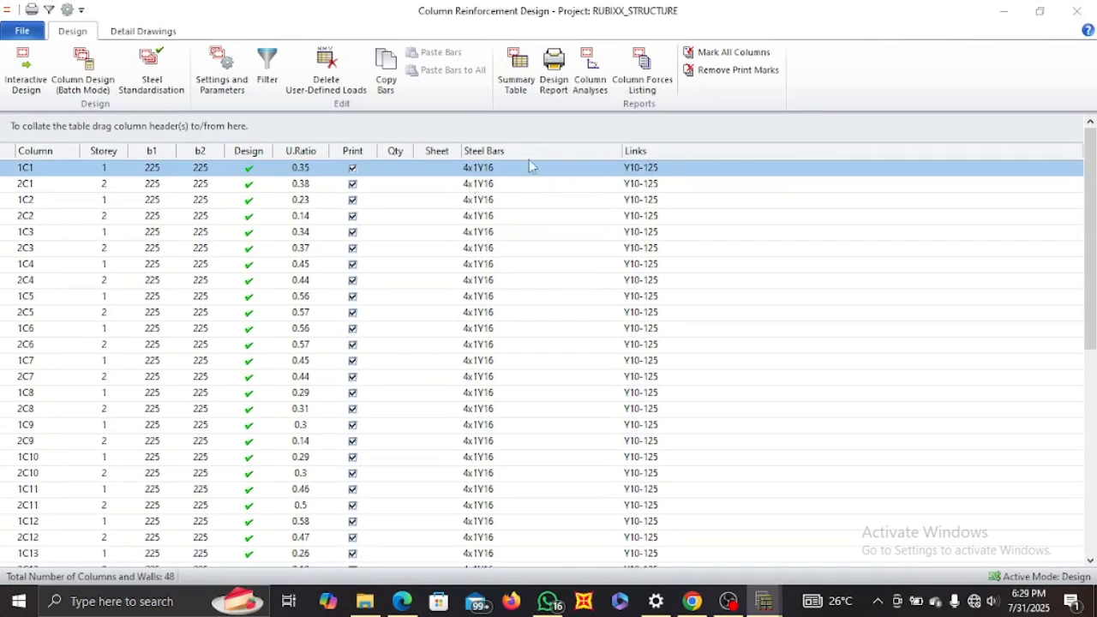
scroll(583, 362, "down", 7)
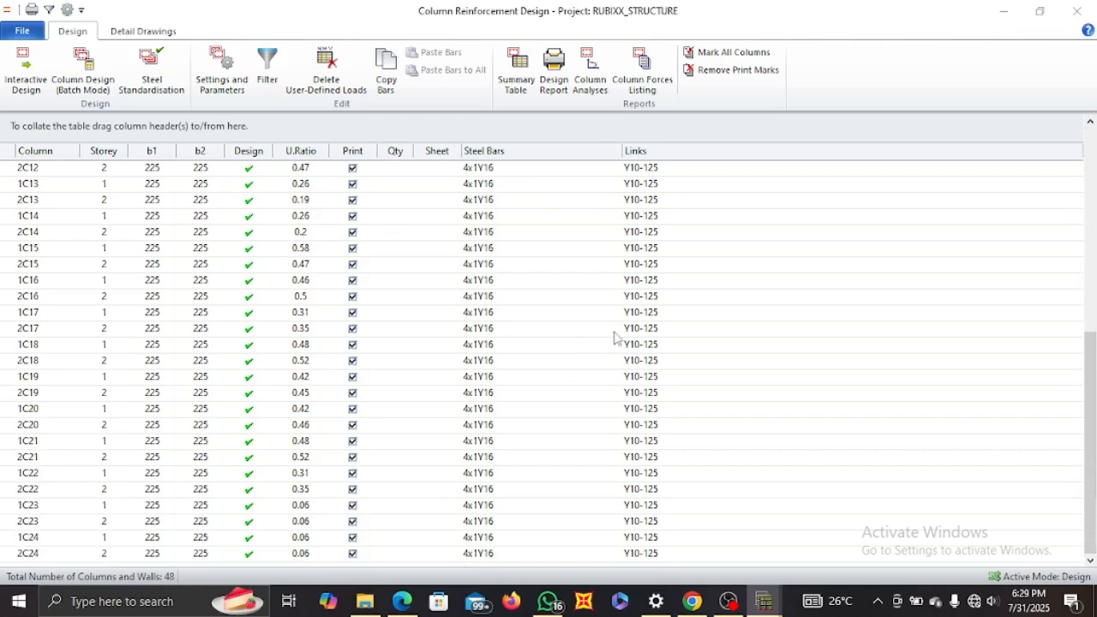
scroll(634, 348, "up", 8)
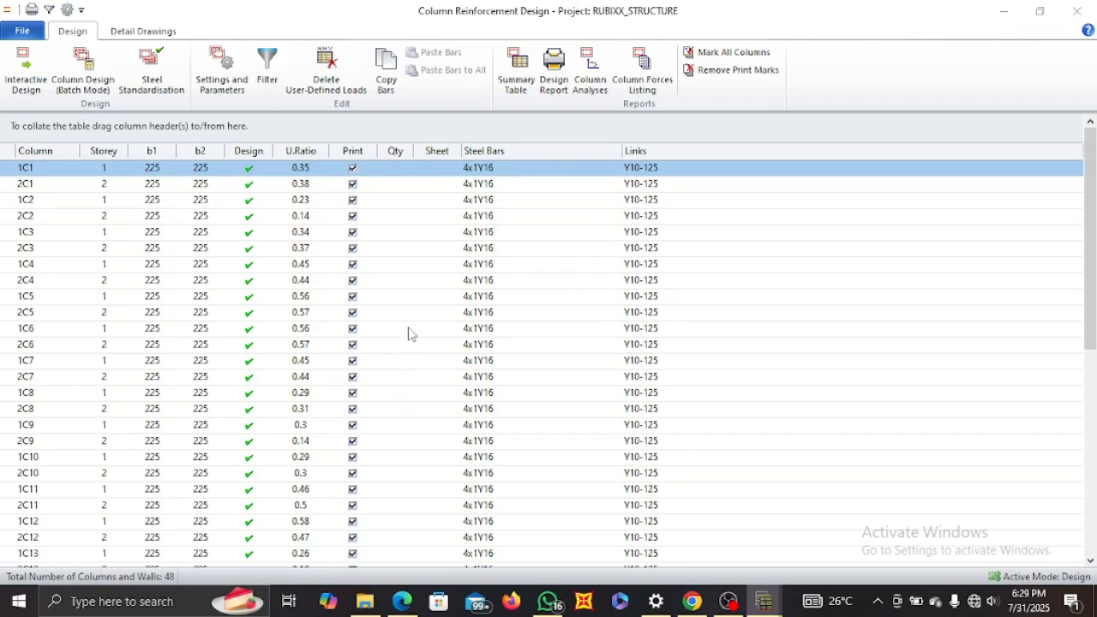
scroll(404, 333, "down", 6)
left_click(1076, 11)
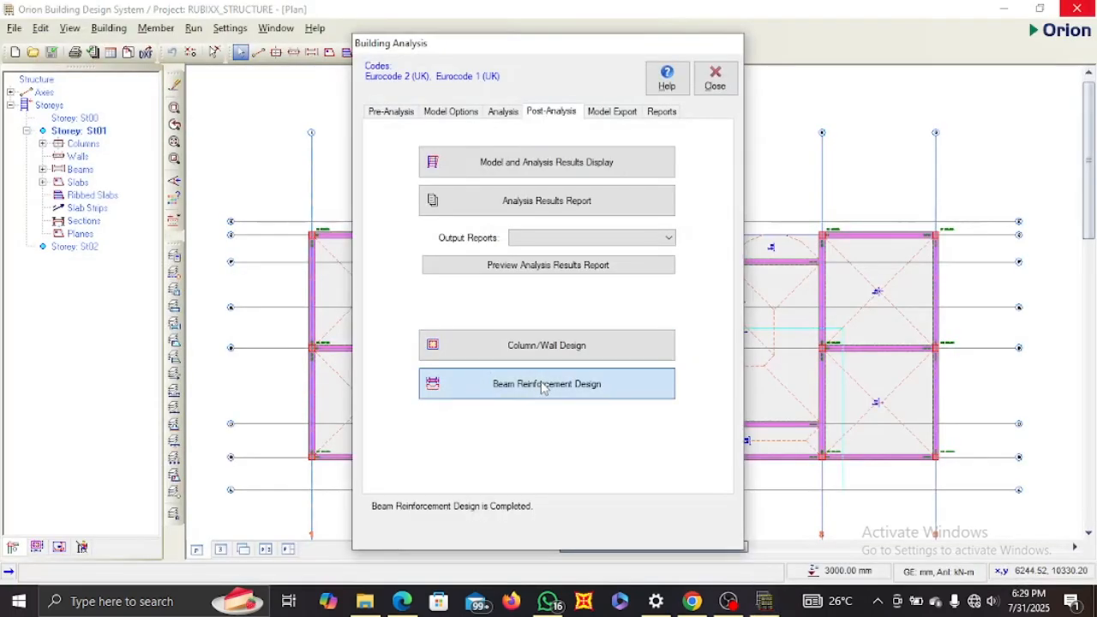
Open the beam reinforcement design results and examine the design status of all beam axes.
left_click(543, 388)
scroll(371, 350, "down", 6)
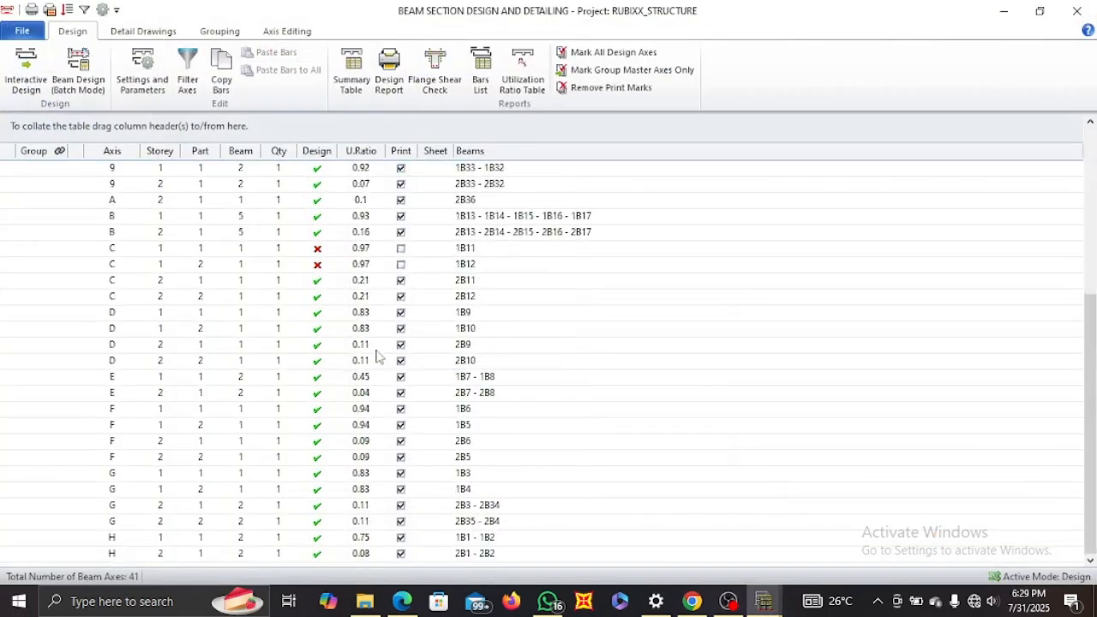
scroll(232, 394, "up", 6)
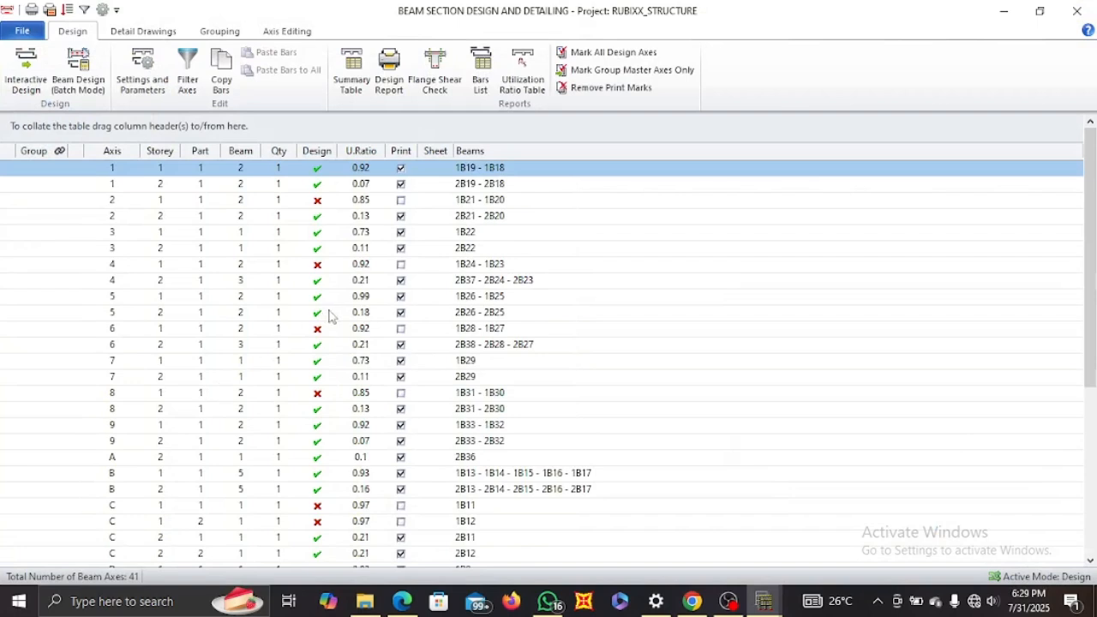
scroll(334, 315, "down", 1)
scroll(372, 238, "up", 1)
On storey 1 axis 2, set beam 1B21's main bottom bar to 3Y16 and the support top bars to 2Y16 in layer 1 and 3Y16 in layer 2.
left_click(88, 202)
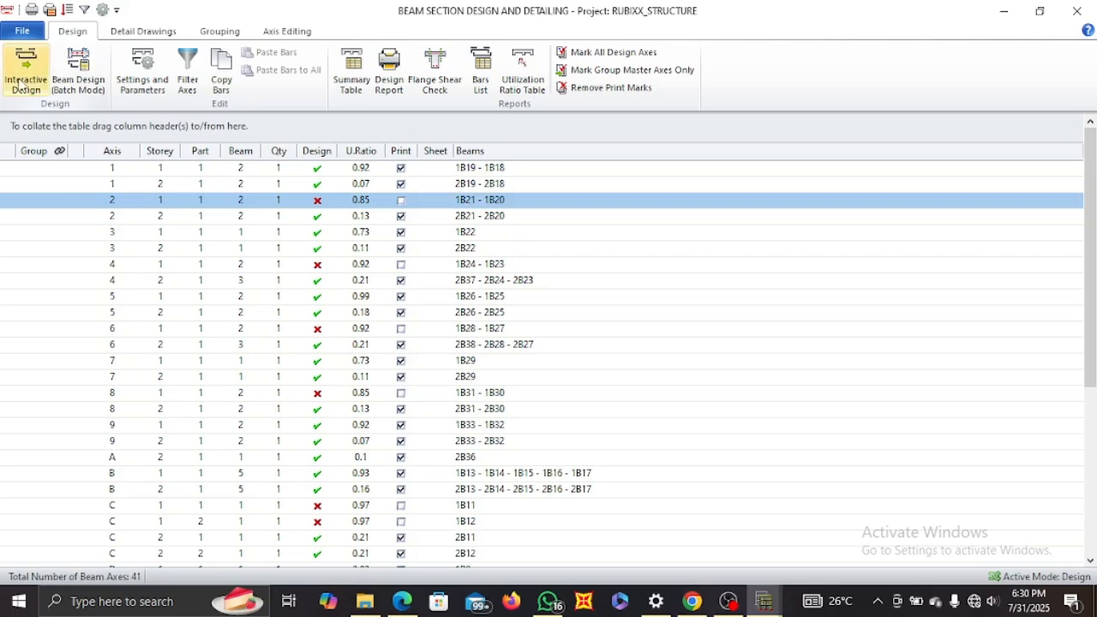
left_click(26, 75)
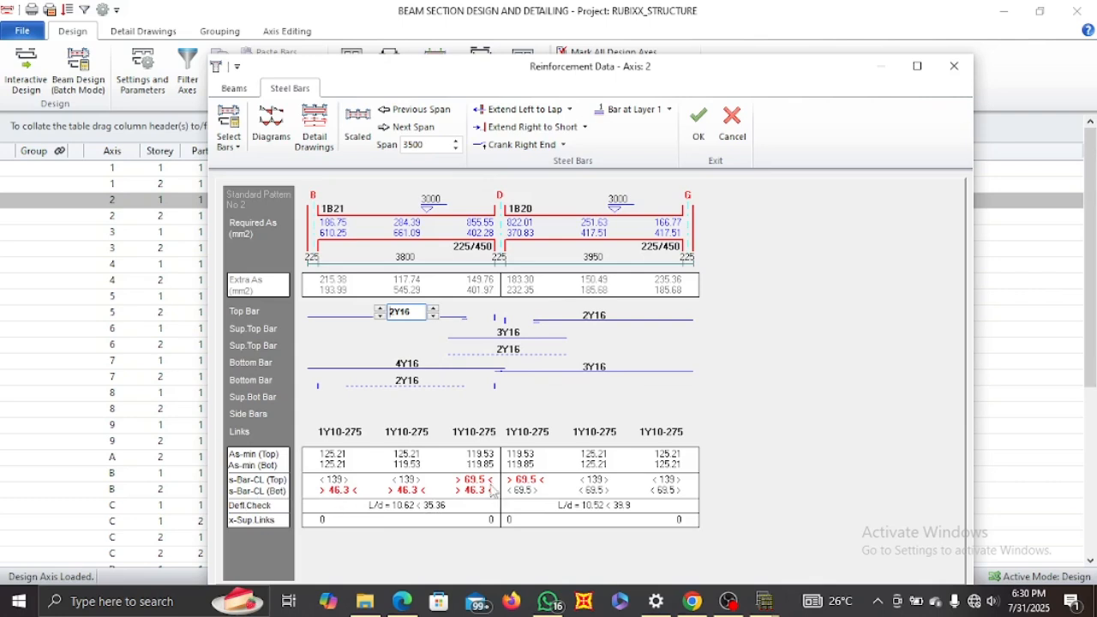
left_click(426, 367)
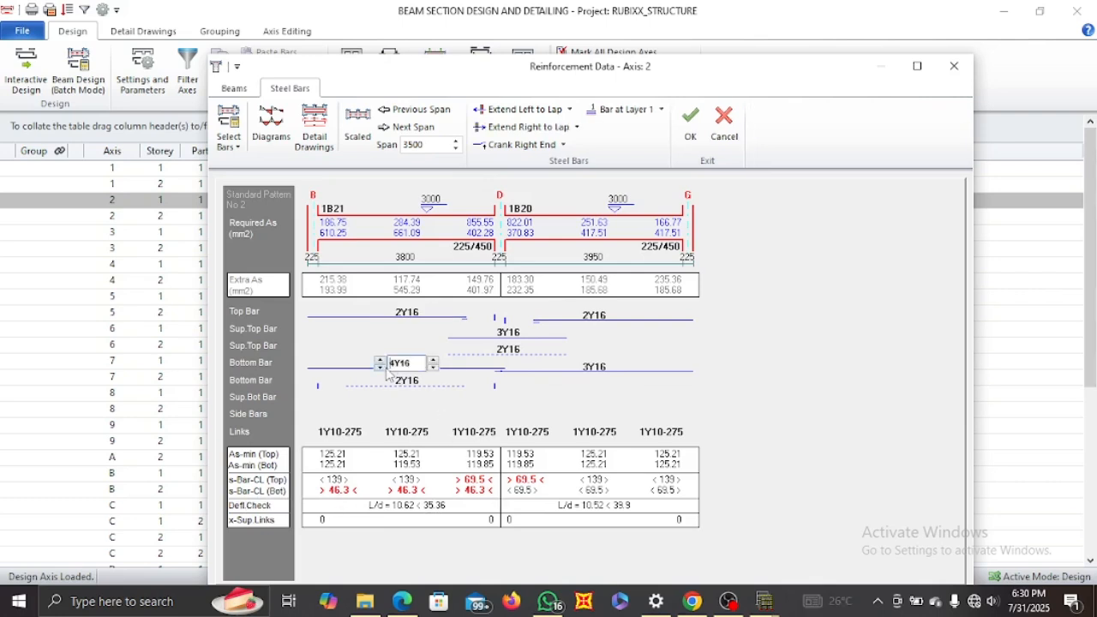
left_click(381, 366)
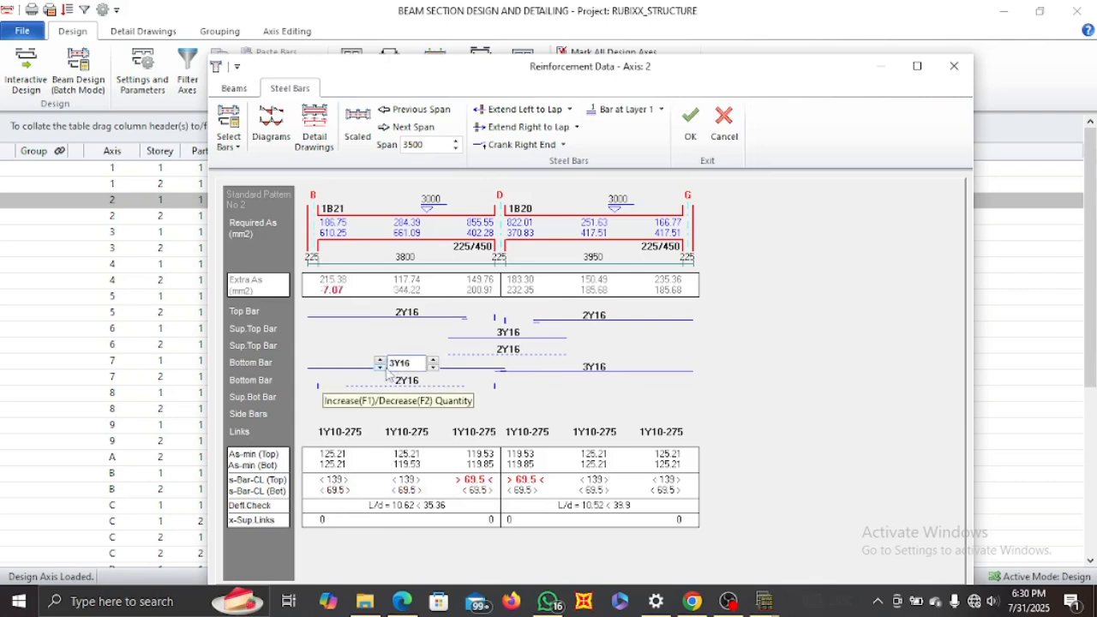
left_click(513, 333)
left_click(481, 336)
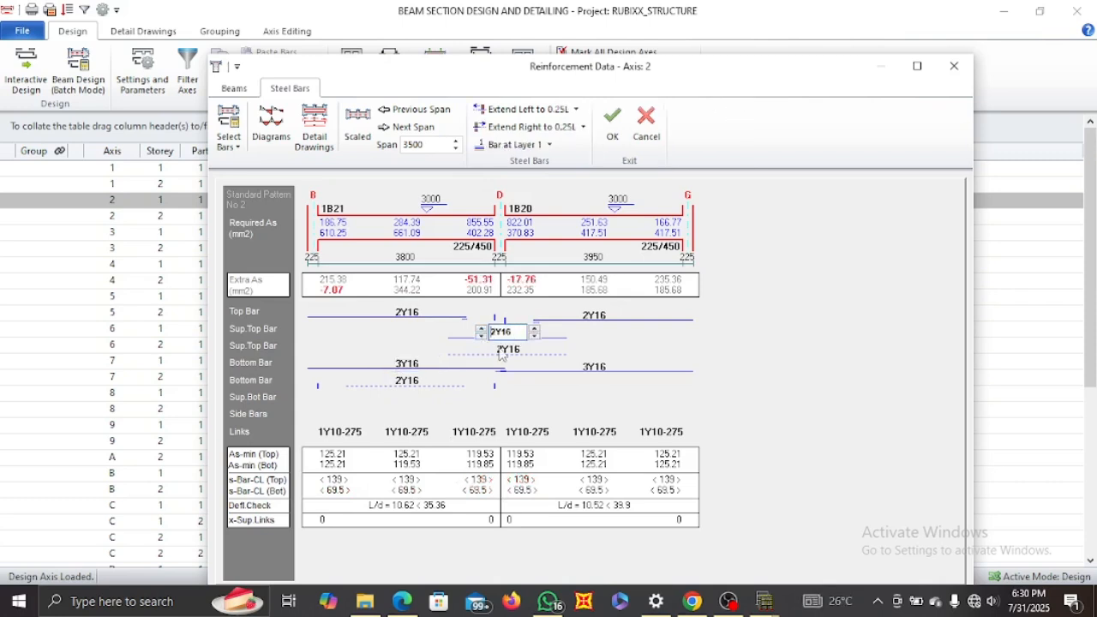
left_click(501, 349)
left_click(483, 345)
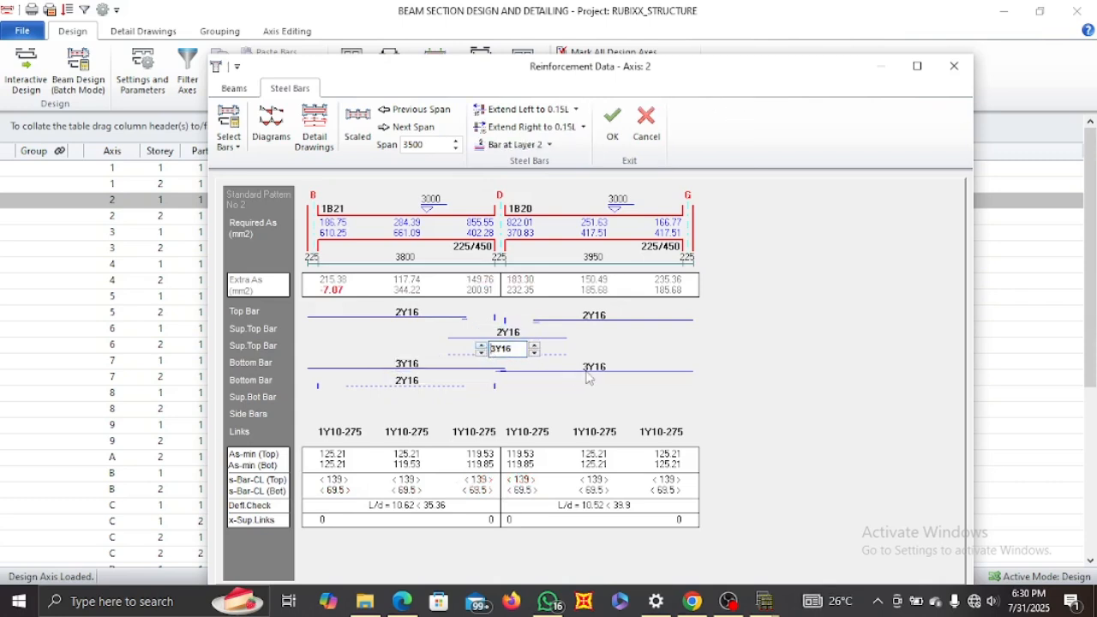
Extend the left end of beam 1B21's second-layer bottom bar to lap and accept the axis 2 reinforcement.
left_click(412, 380)
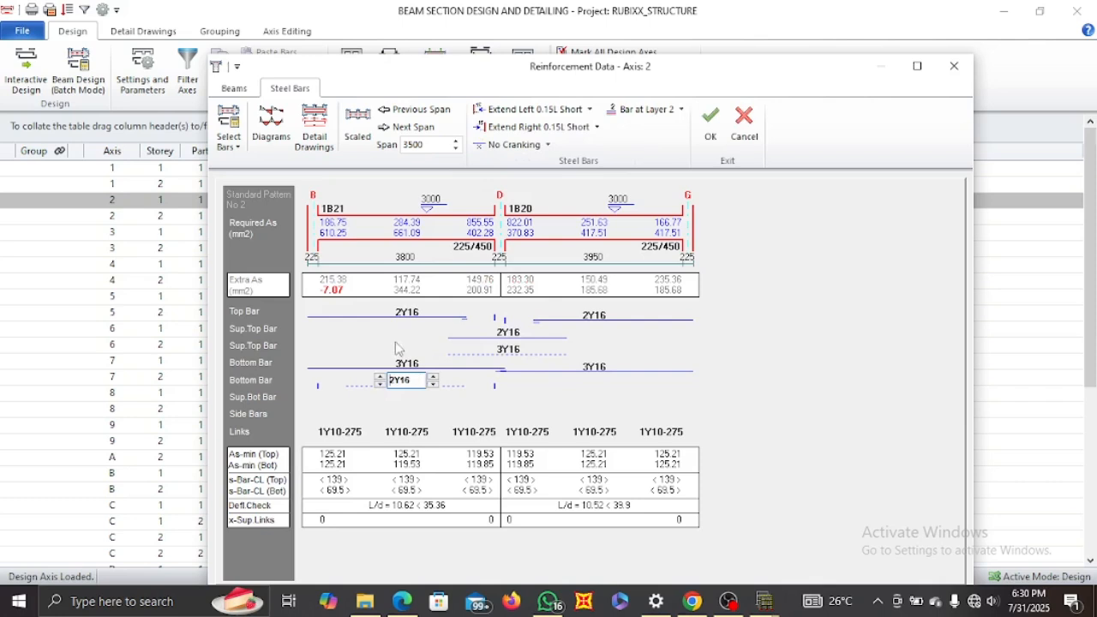
left_click(519, 110)
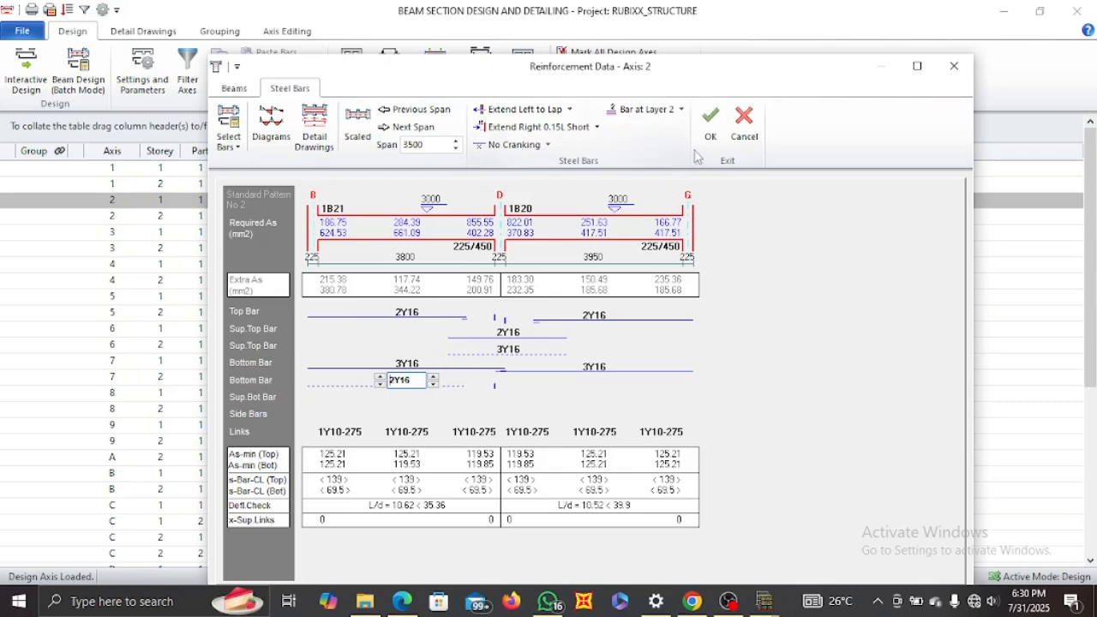
left_click(710, 124)
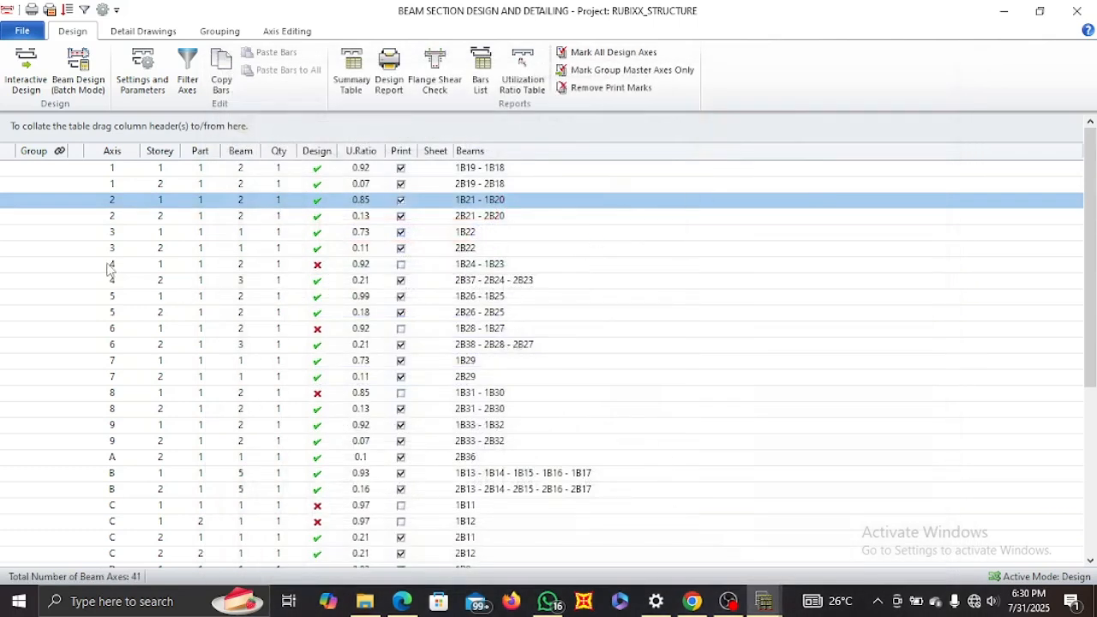
On storey 1 axis 4, set the top bar of beam 1B23 to 3Y16 and accept the reinforcement.
left_click(110, 268)
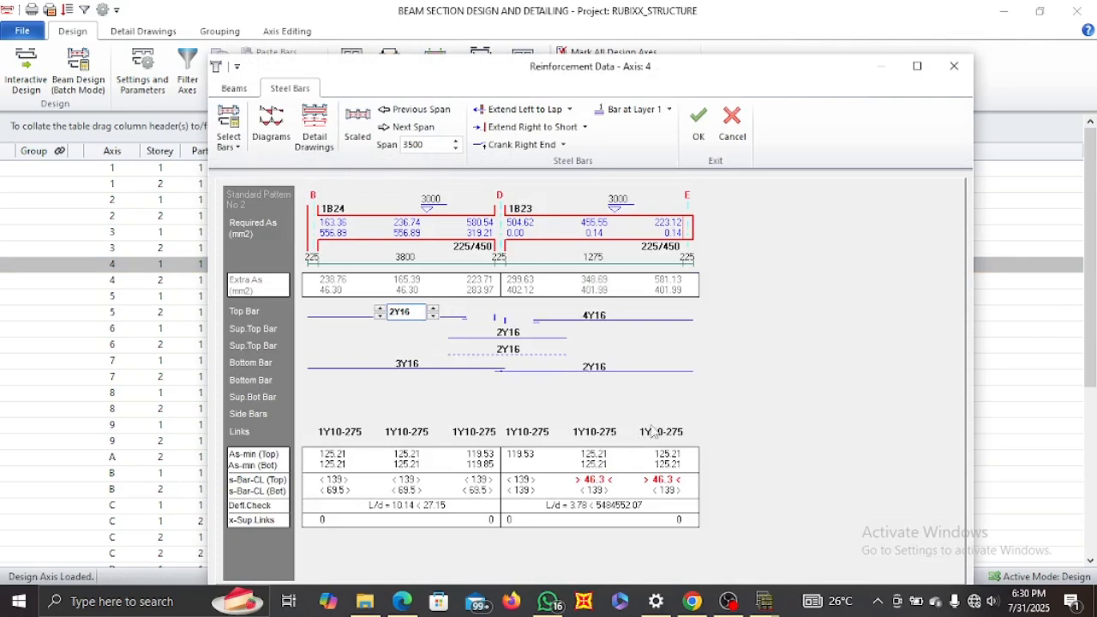
left_click(610, 323)
left_click(567, 320)
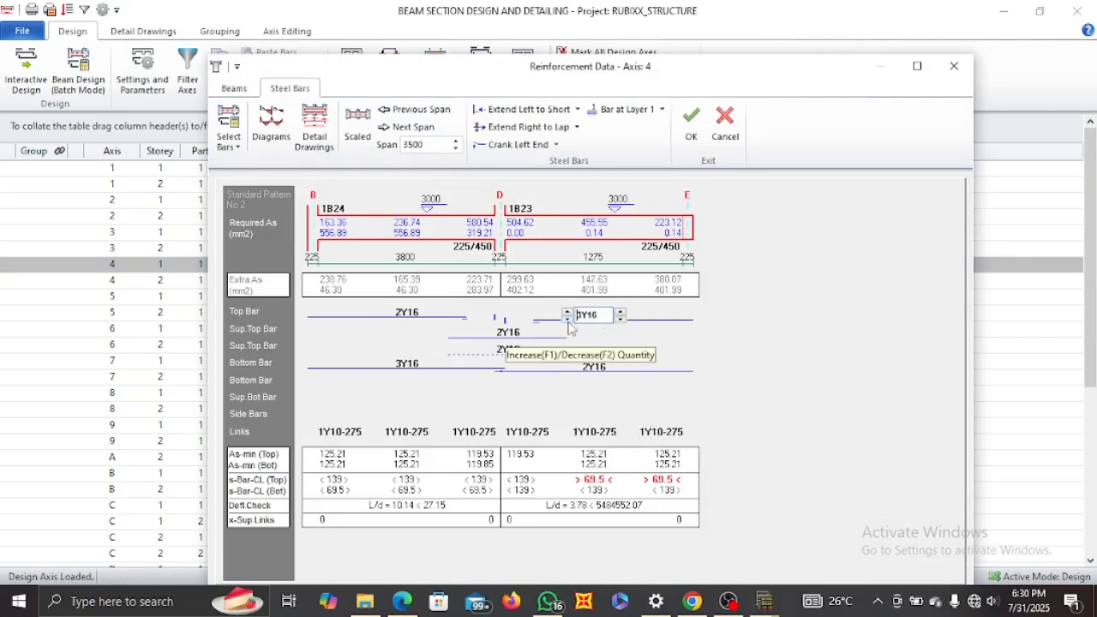
left_click(568, 320)
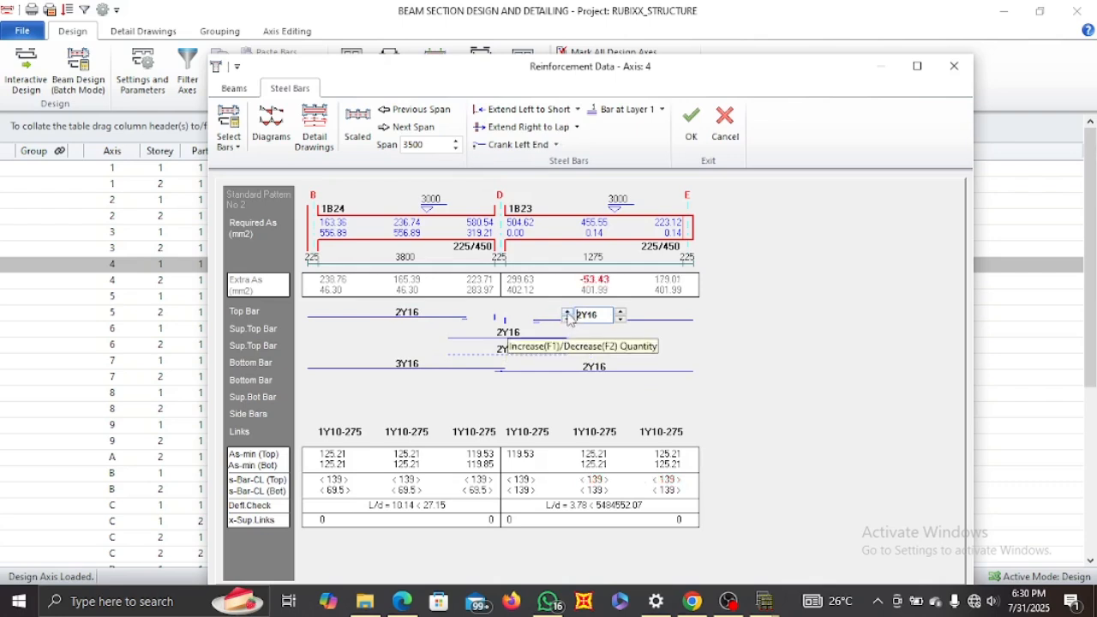
left_click(568, 314)
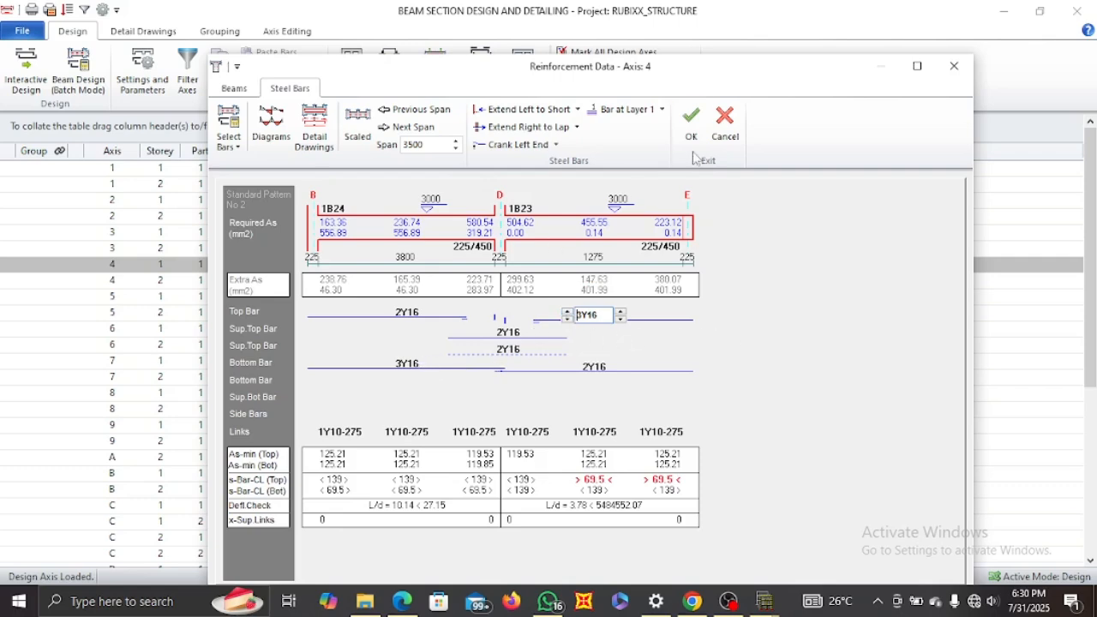
left_click(691, 120)
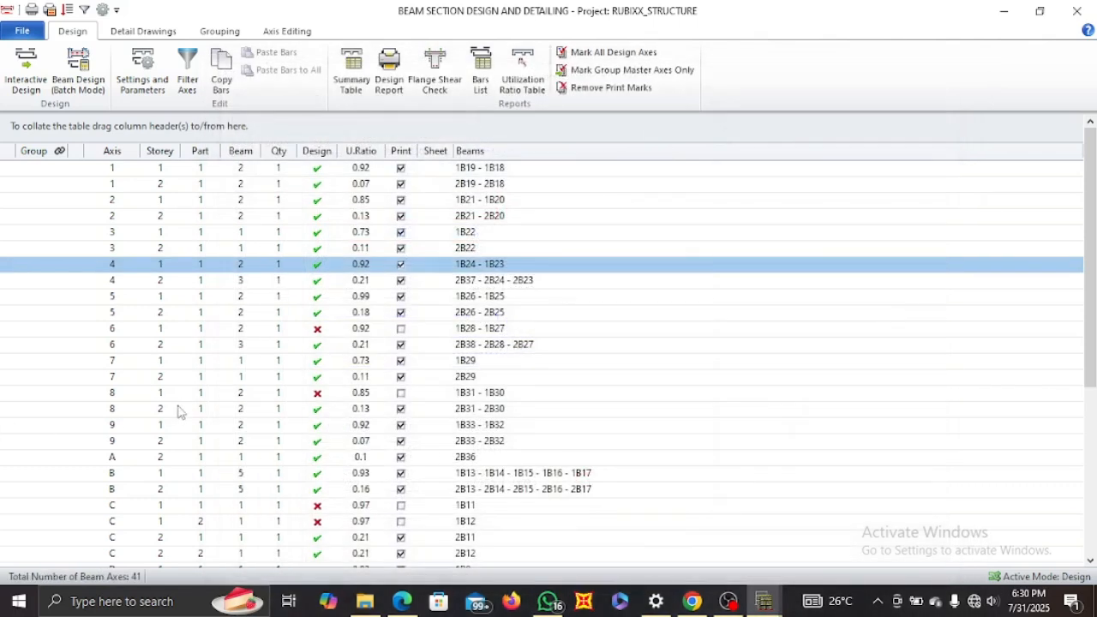
On storey 1 axis 6, set the top bar of beam 1B27 to 3Y16 and accept the reinforcement.
double_click(74, 335)
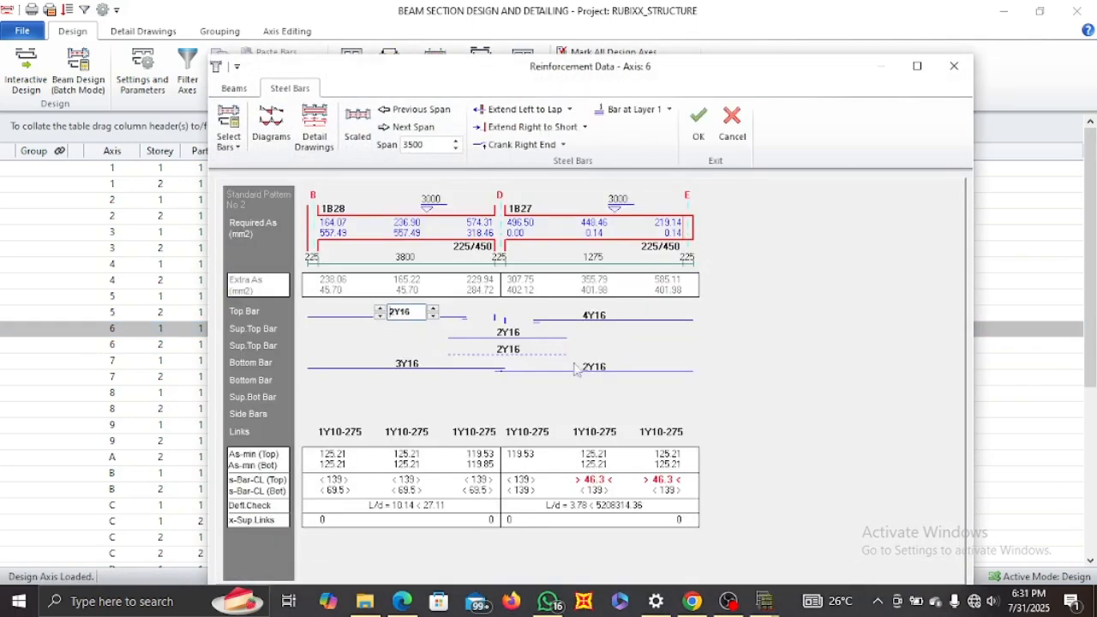
left_click(606, 319)
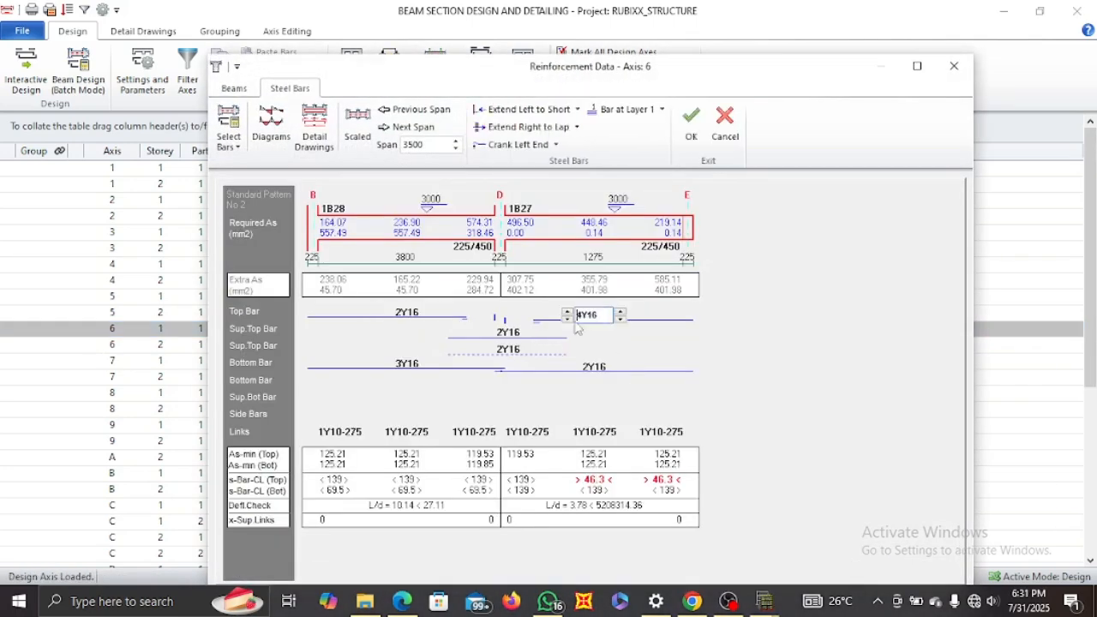
left_click(567, 319)
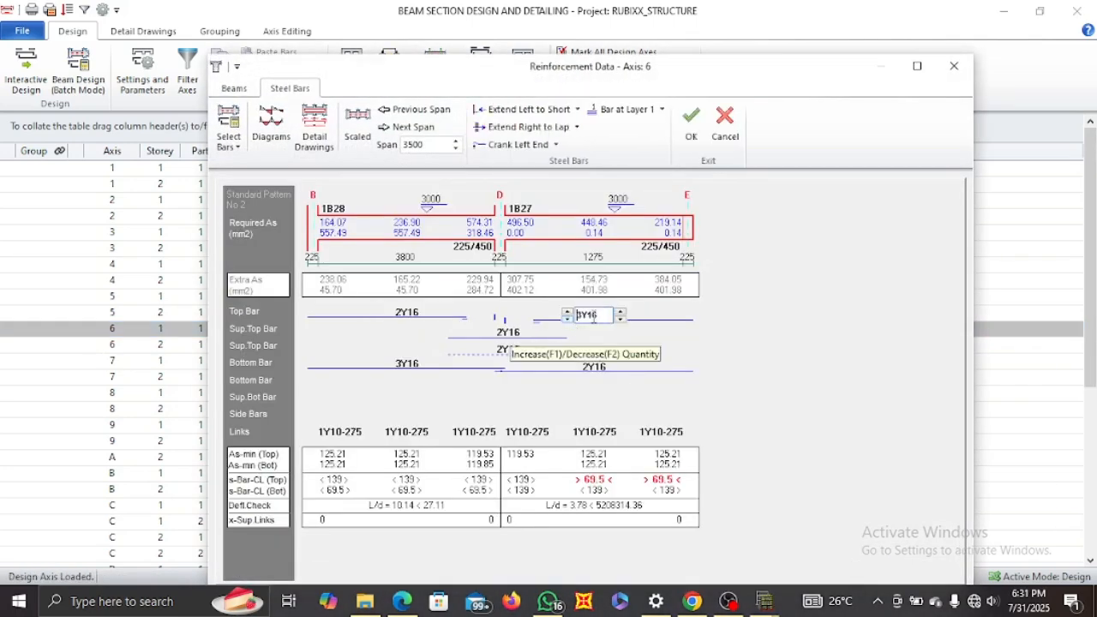
left_click(693, 128)
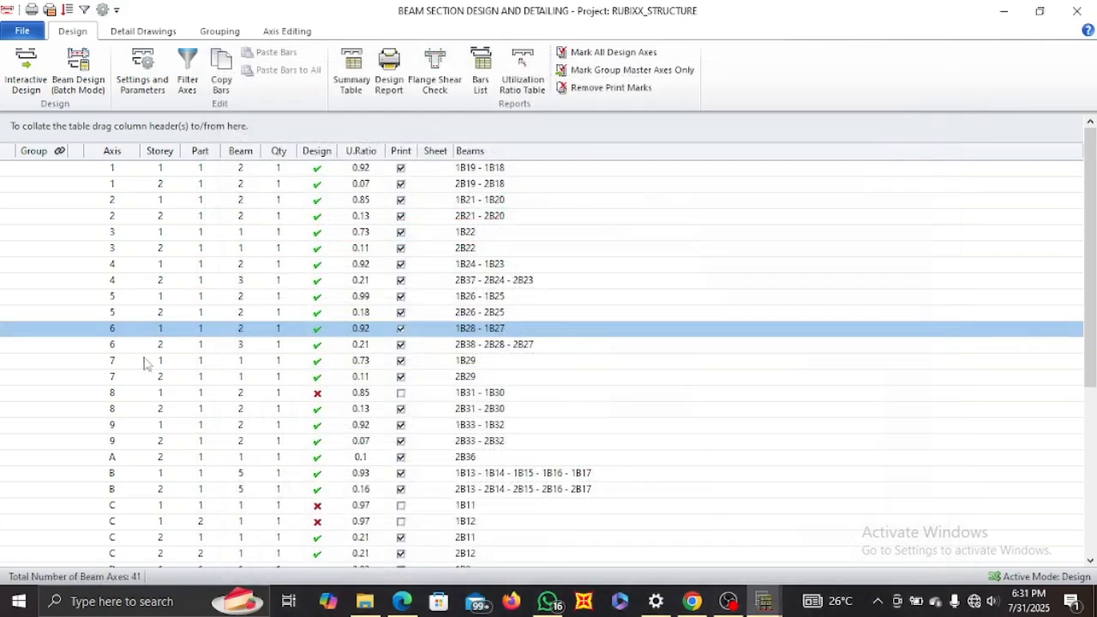
On storey 1 axis 8, set beam 1B31's main bottom bar to 3Y16 and extend the left end of its second-layer bottom bar to lap.
double_click(97, 393)
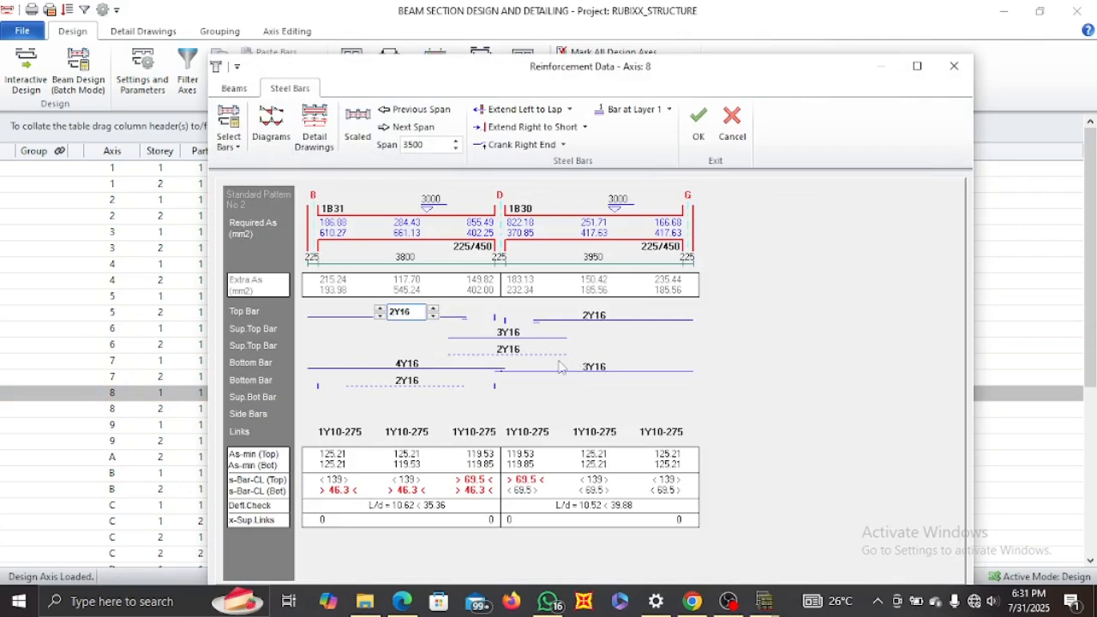
left_click(405, 366)
left_click(379, 367)
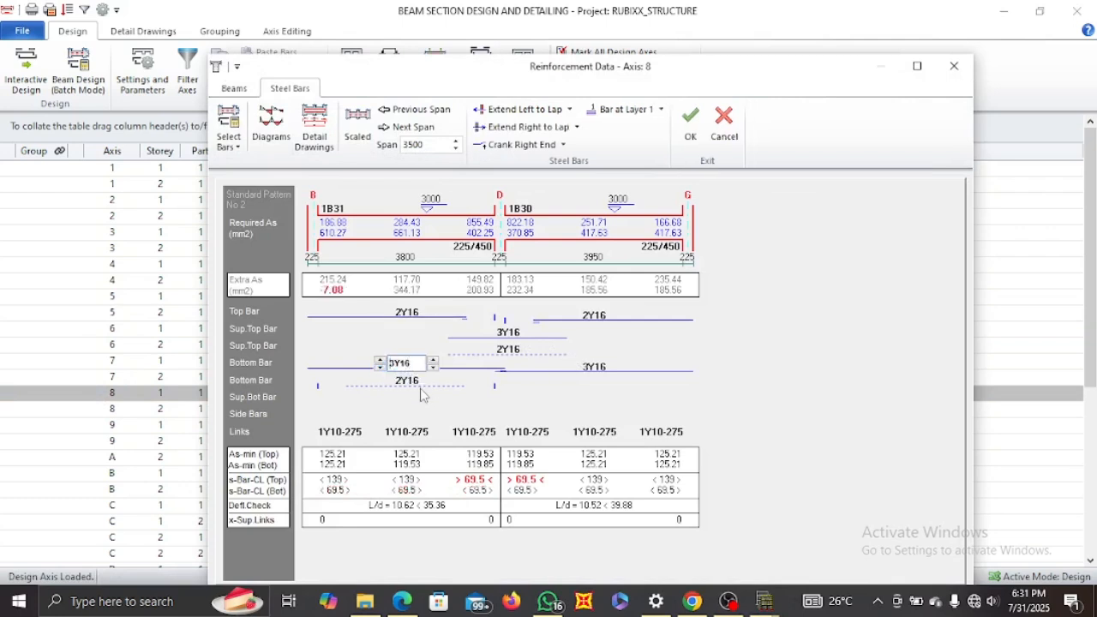
left_click(407, 381)
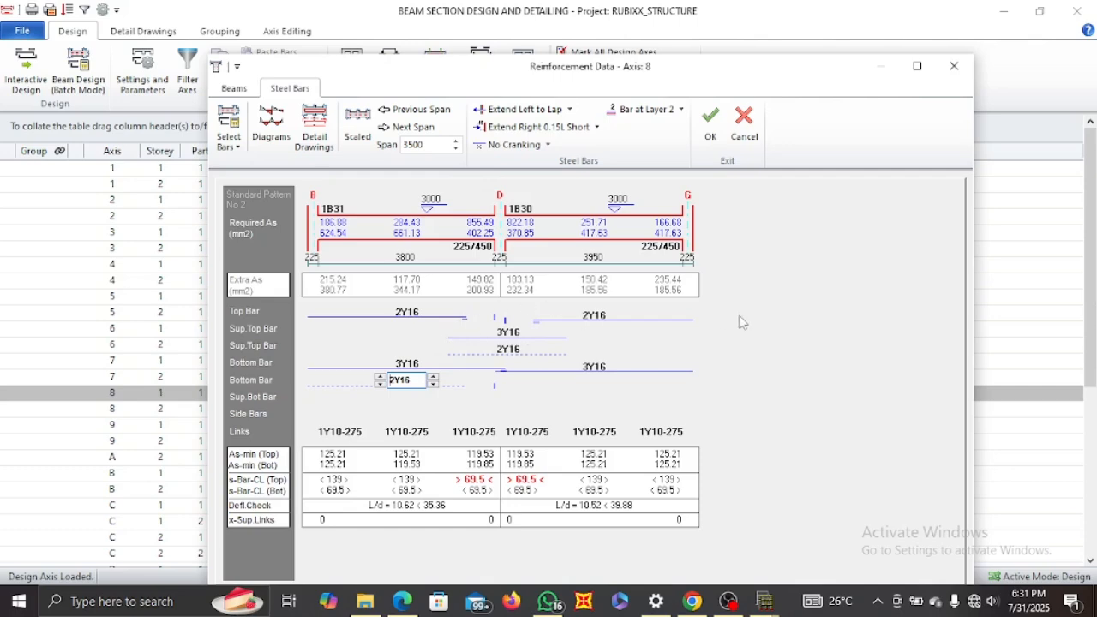
Set the axis 8 support top bars to 2Y16 in layer 1 and 3Y16 in layer 2, and accept the reinforcement.
left_click(510, 333)
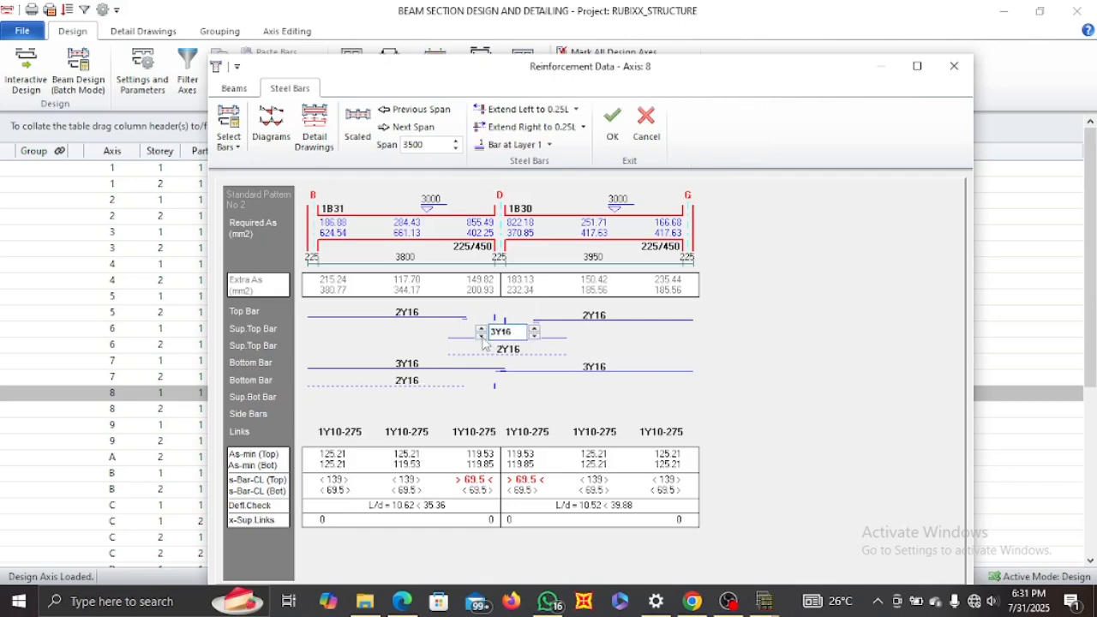
left_click(481, 336)
left_click(485, 353)
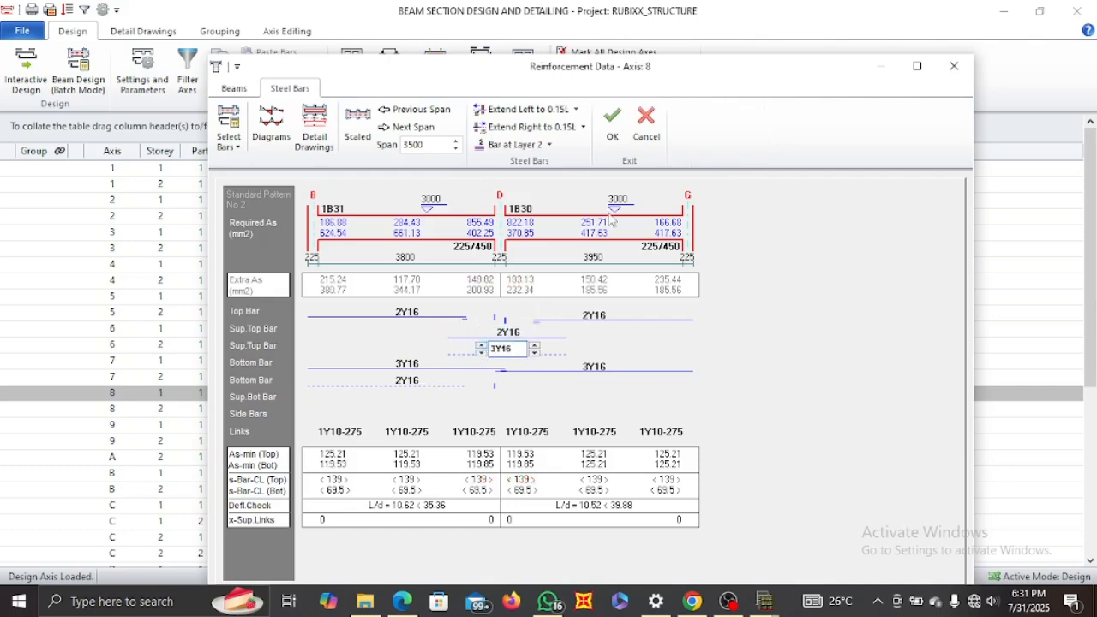
left_click(612, 124)
On axis C, set beam 1B11's main bottom bar to 3Y16, extend both ends of its second-layer bottom bar to lap, and accept.
scroll(292, 351, "down", 5)
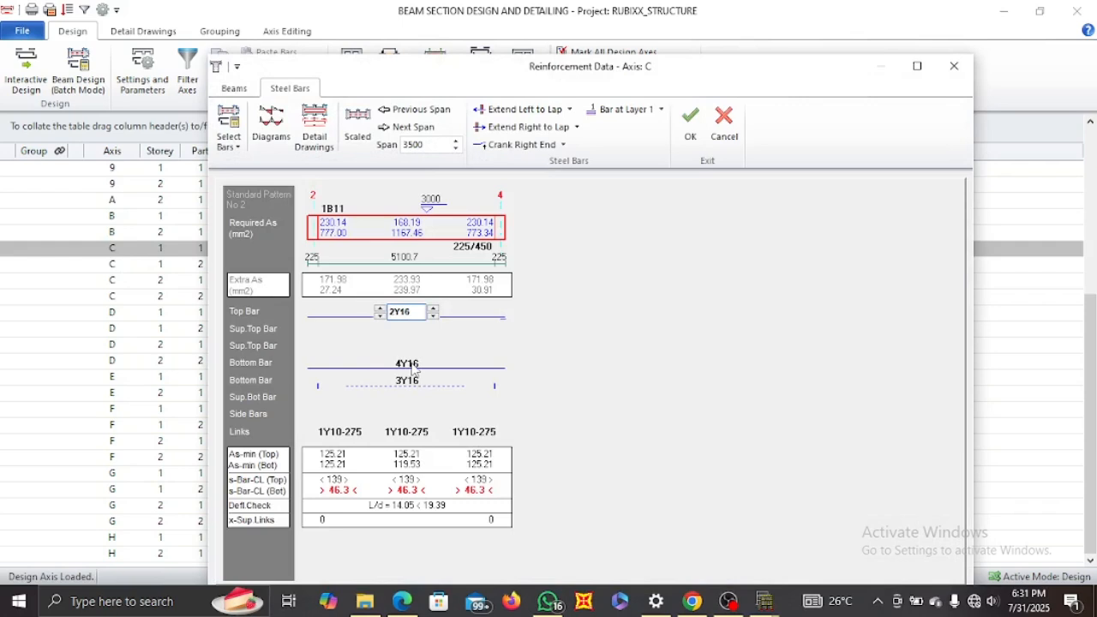
left_click(412, 366)
left_click(380, 367)
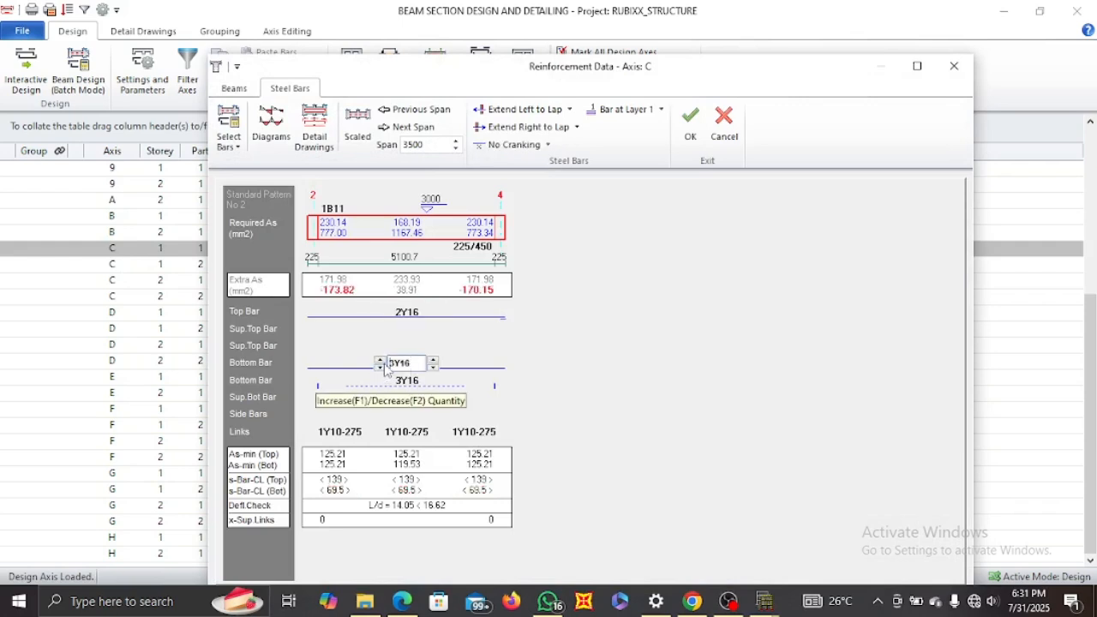
left_click(409, 380)
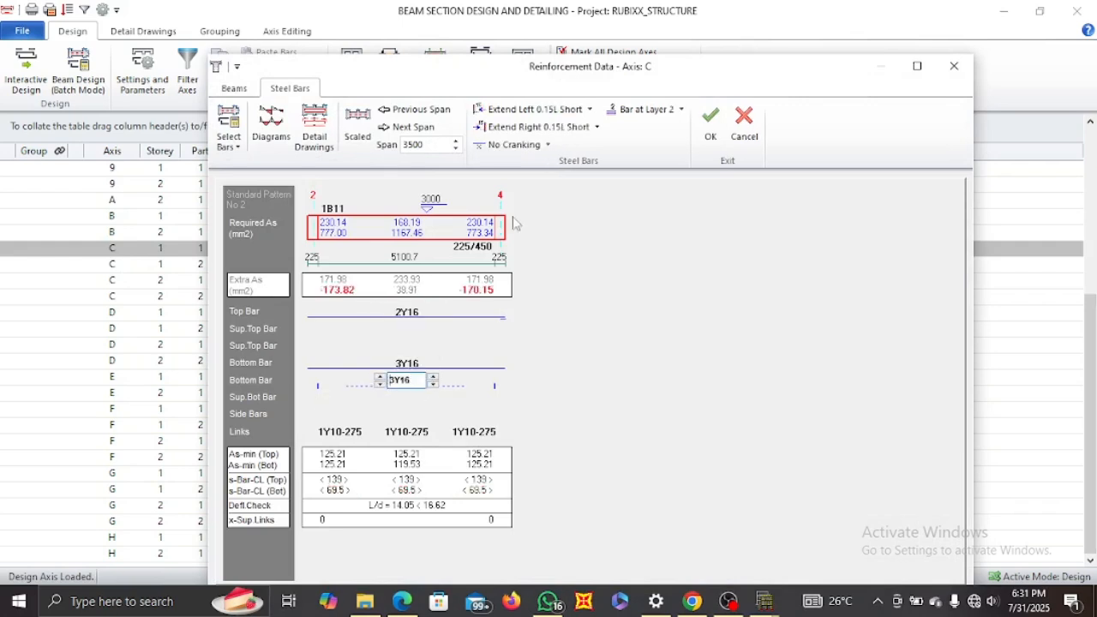
left_click(545, 111)
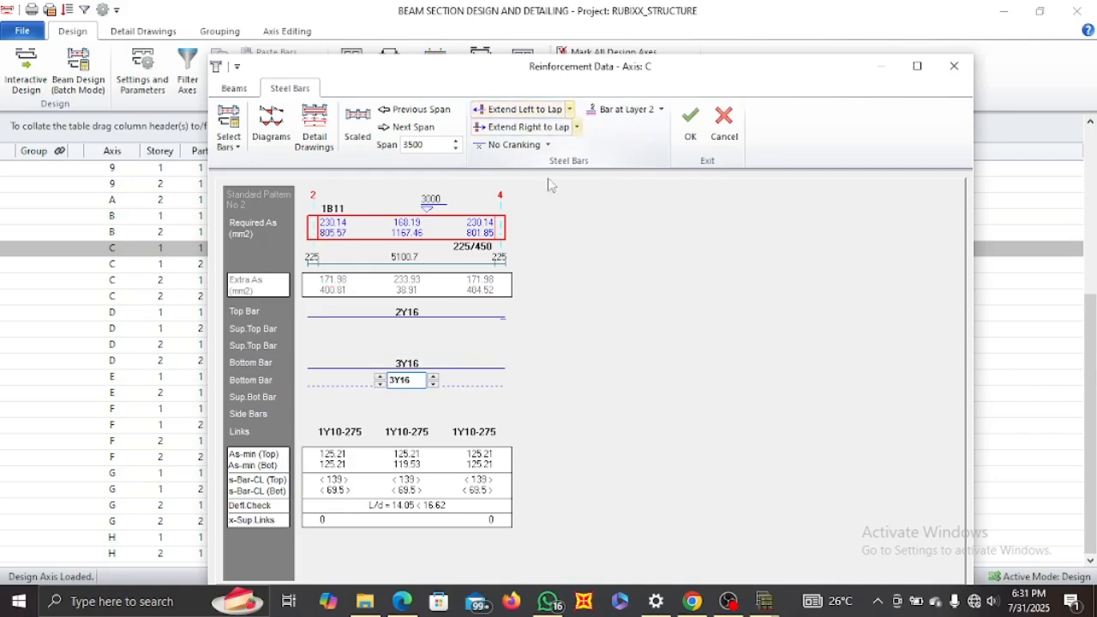
left_click(690, 129)
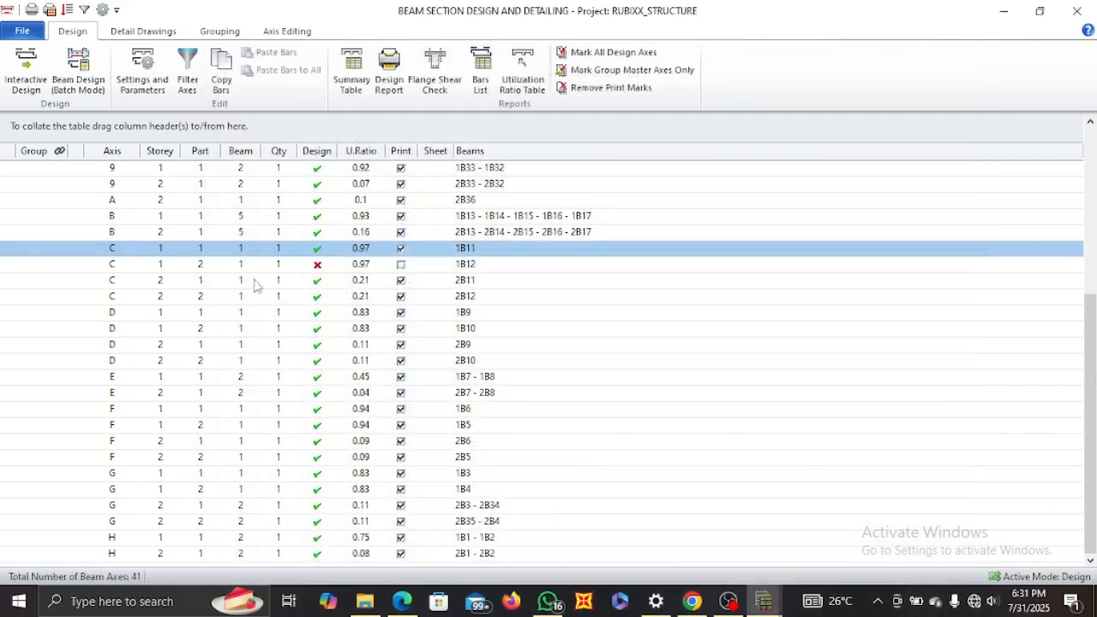
On storey 1 axis C, extend both ends of beam 1B12's second-layer bottom bar to lap, set the main bottom bar to 3Y16, and accept.
double_click(88, 266)
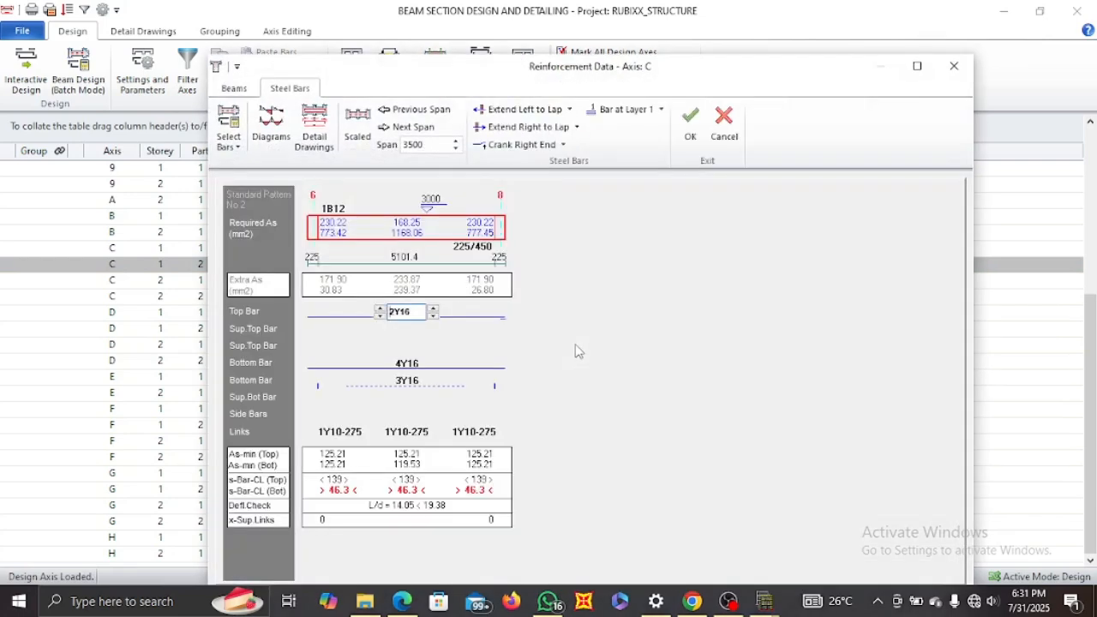
left_click(410, 388)
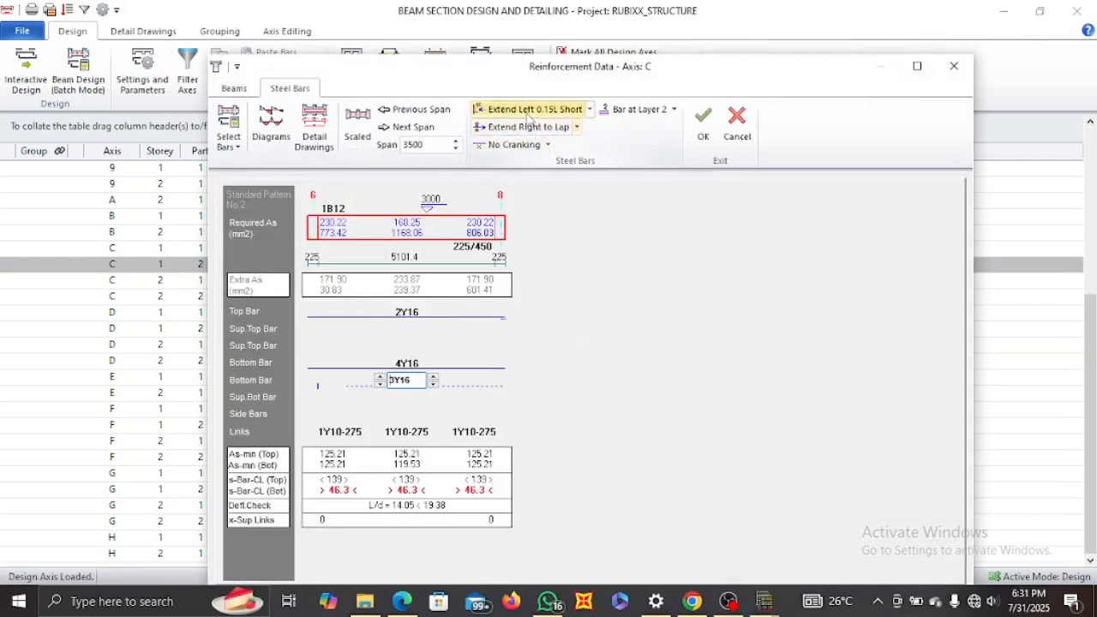
left_click(408, 364)
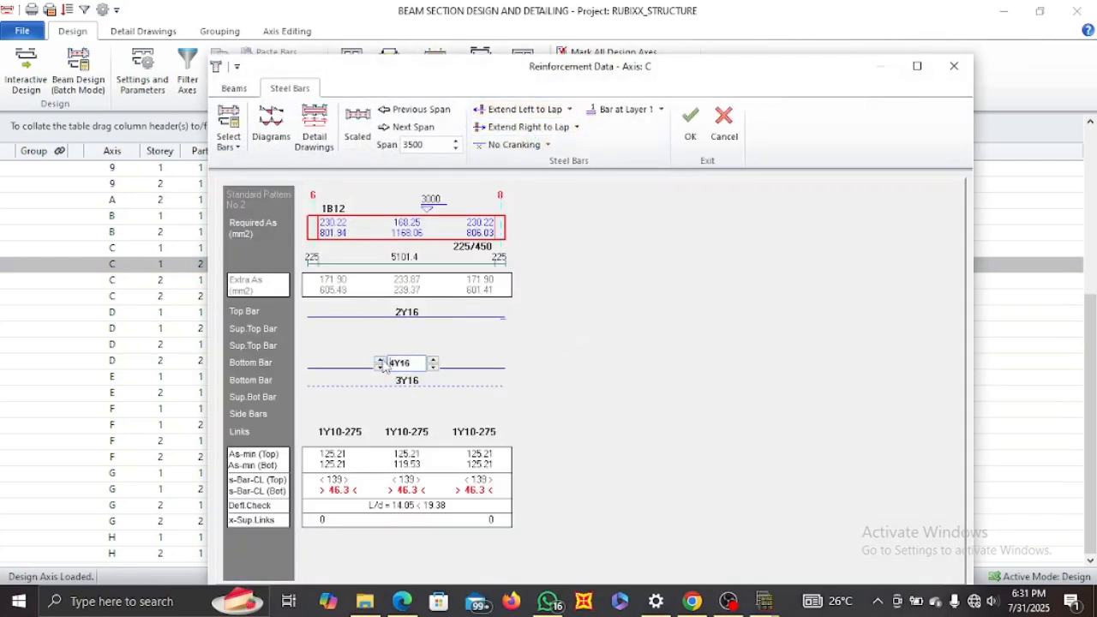
left_click(380, 367)
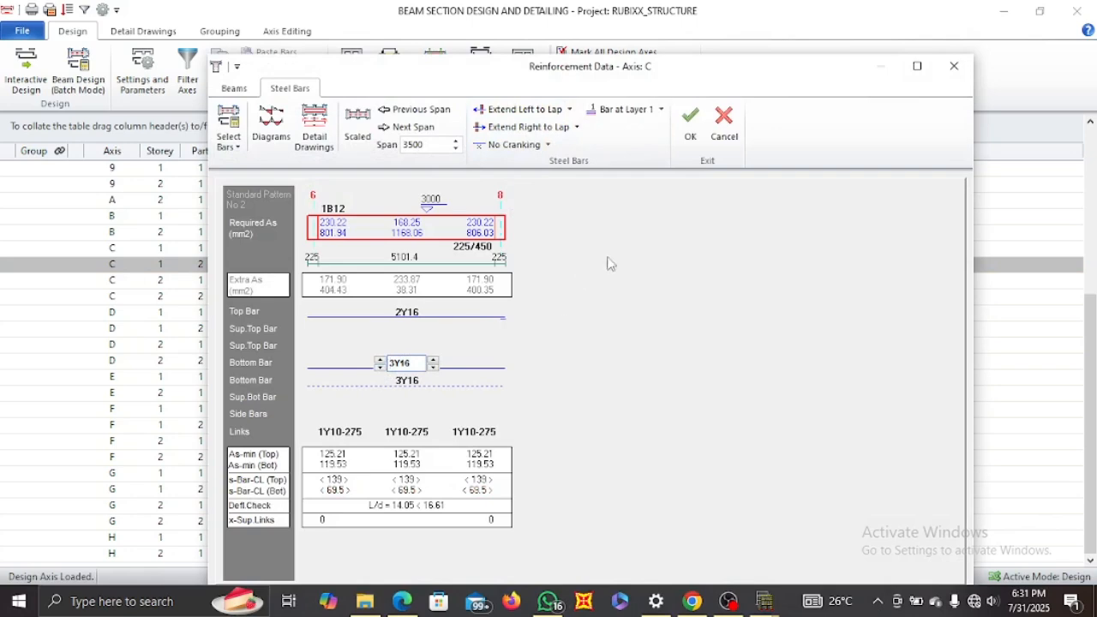
left_click(690, 124)
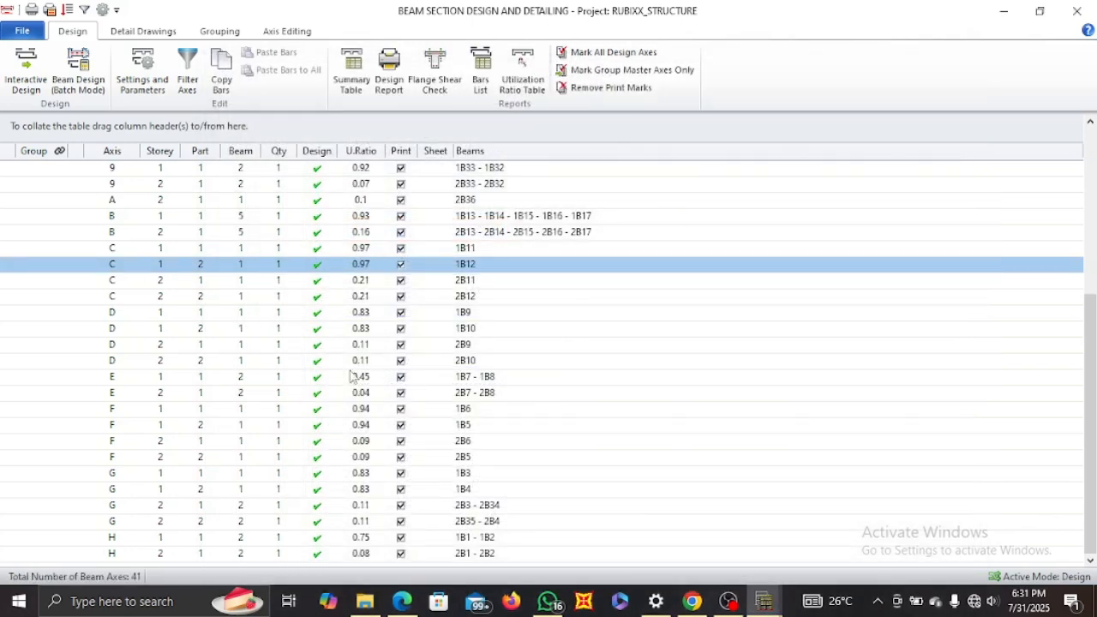
Check the design status of the beam axes, and close the beam design and Building Analysis windows to return to the storey plan.
scroll(326, 376, "up", 5)
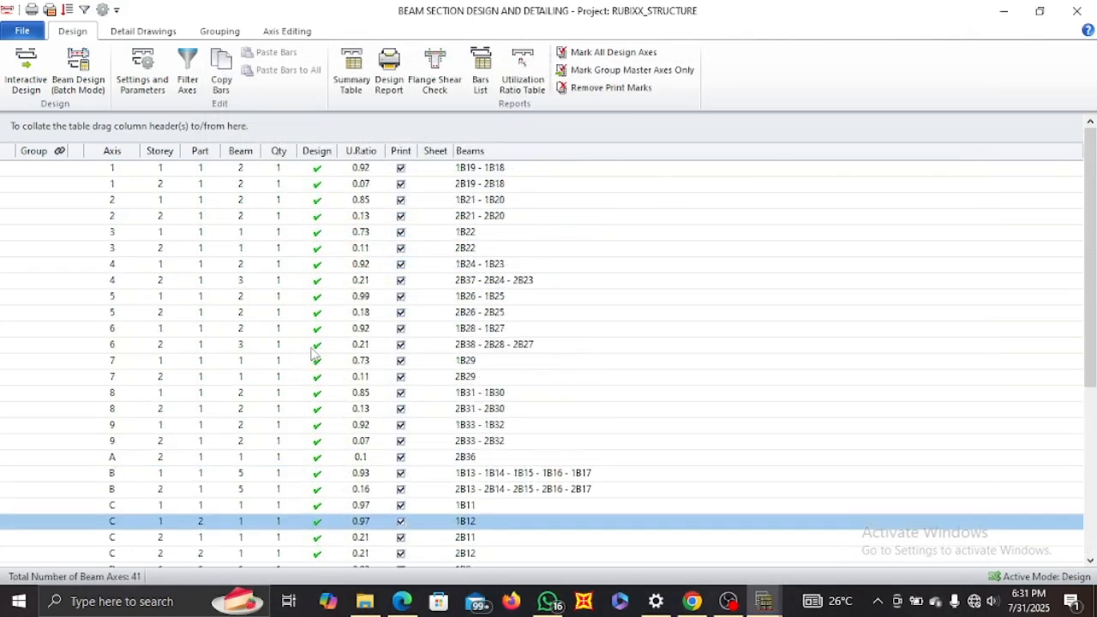
scroll(394, 346, "down", 5)
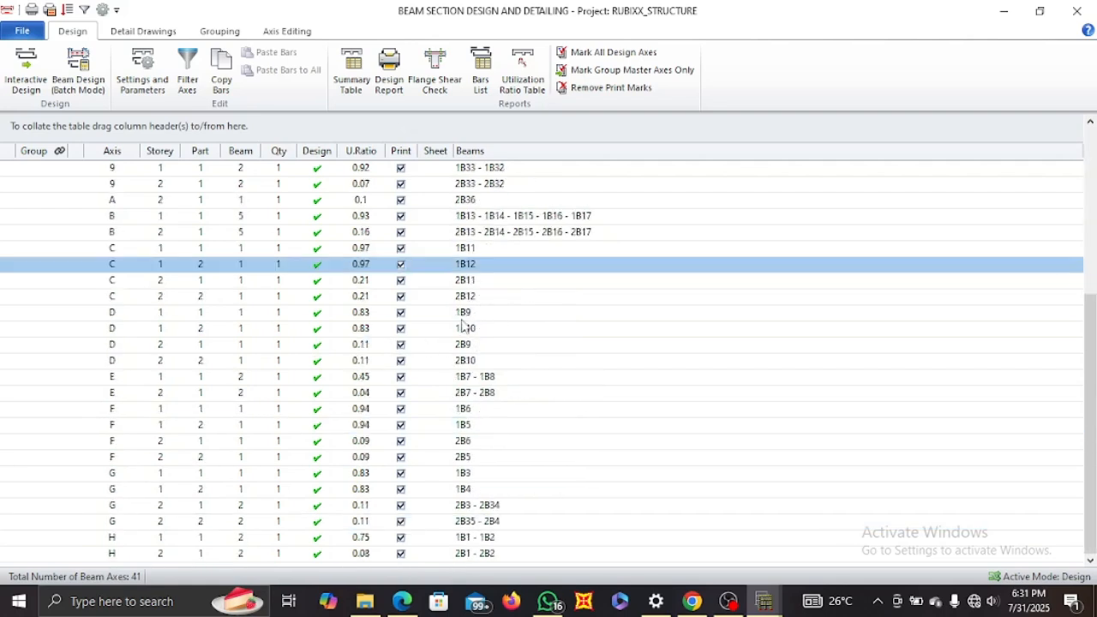
scroll(276, 333, "up", 5)
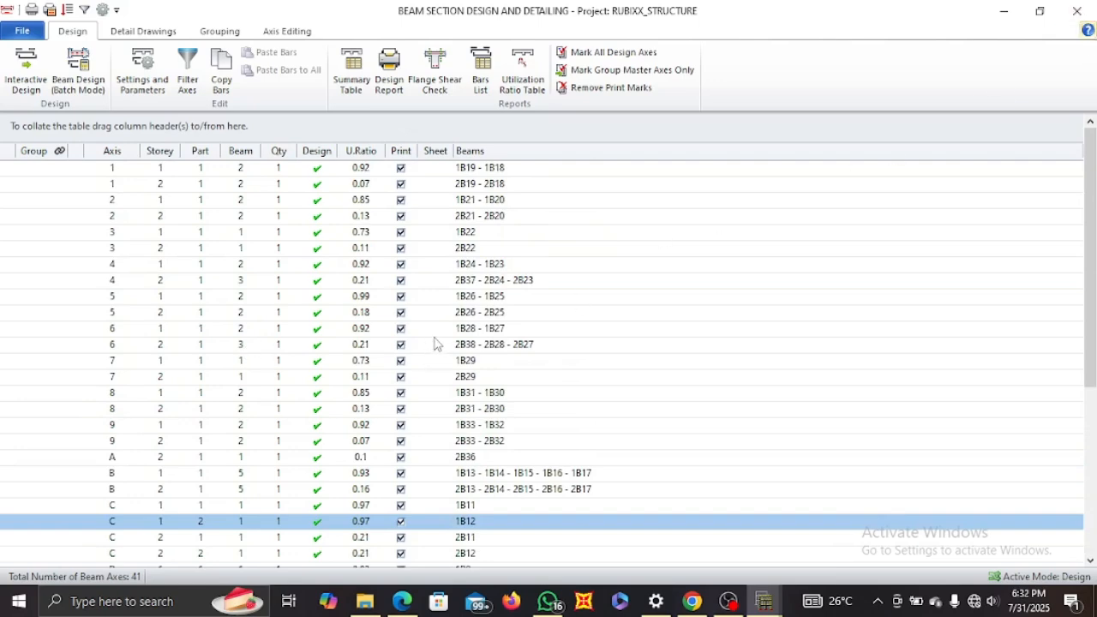
key("alt+F4")
left_click(723, 87)
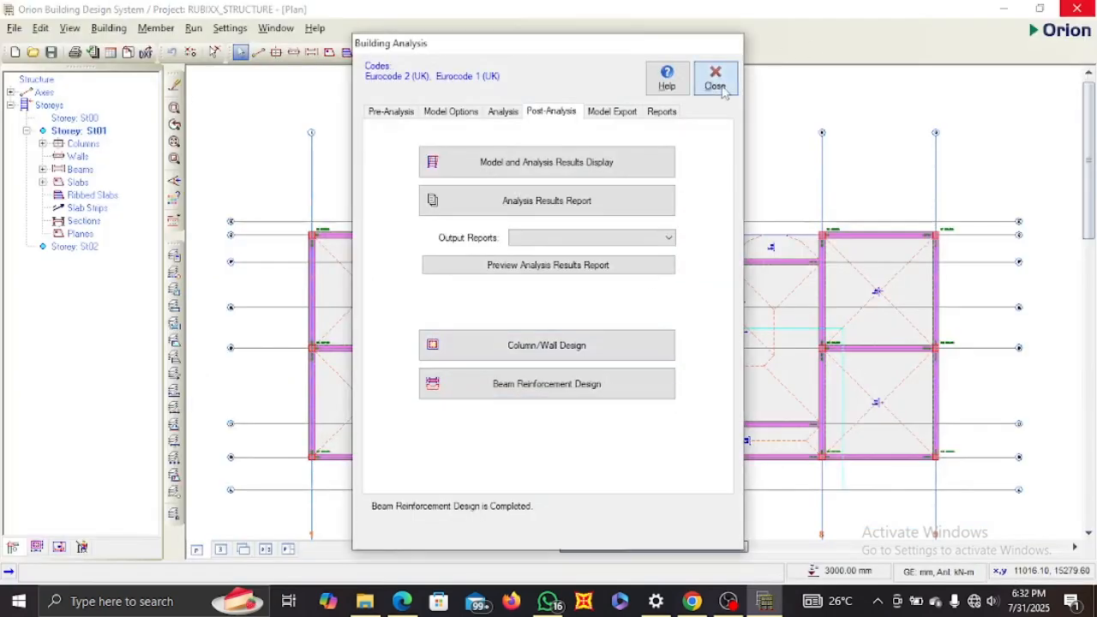
Draw an X-direction analytical slab strip between axes E and F, from outside axis 1 to outside axis 9, with discontinuous edge conditions at both ends.
scroll(308, 228, "up", 2)
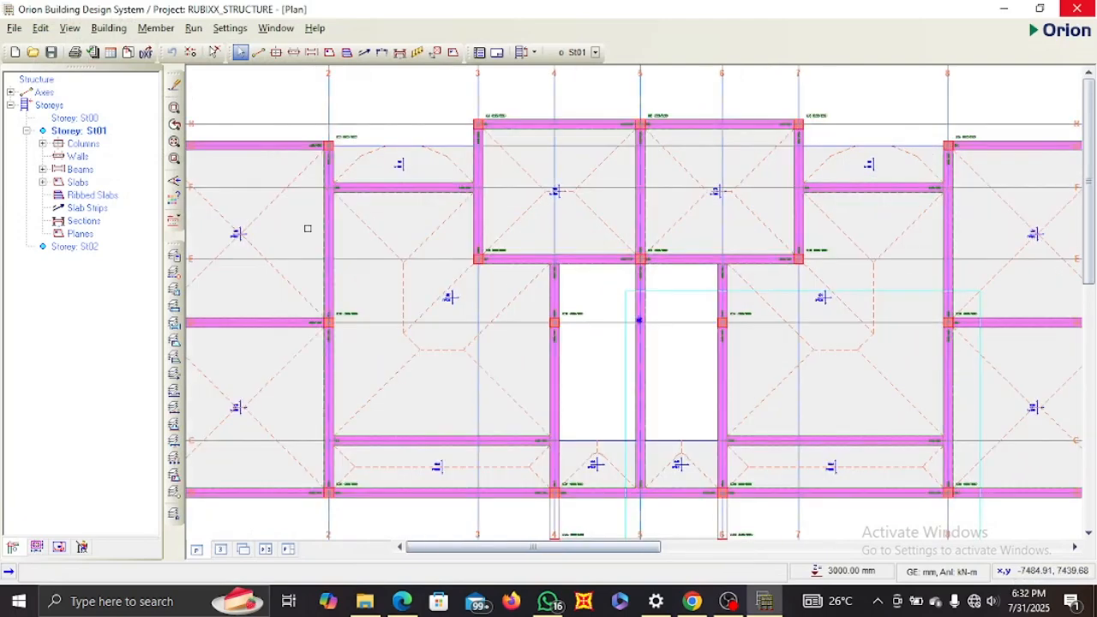
scroll(308, 228, "down", 3)
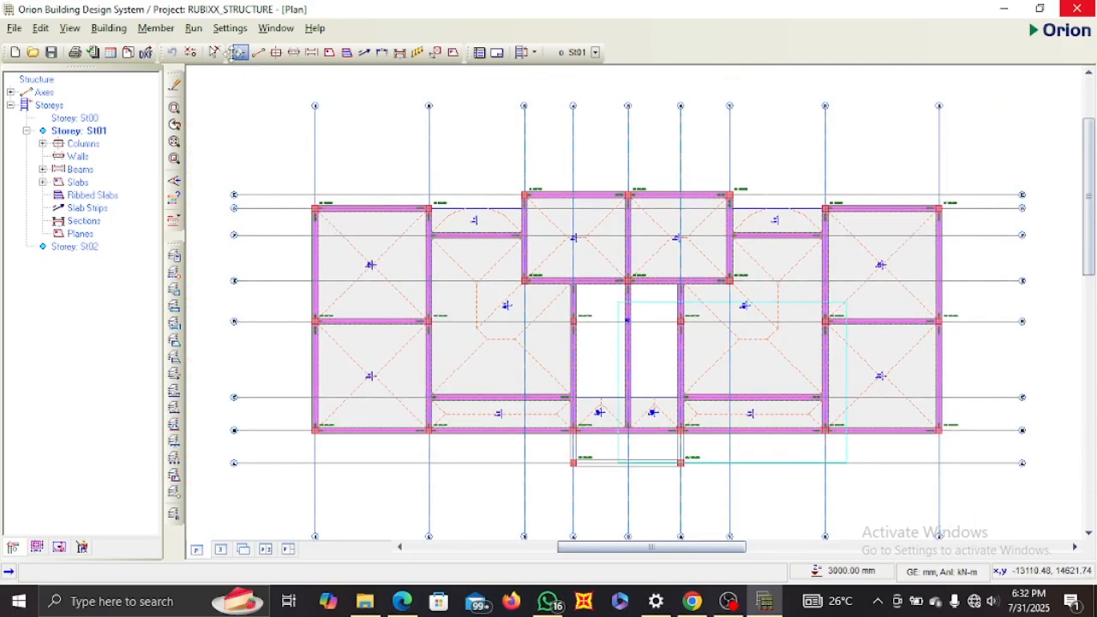
left_click(364, 53)
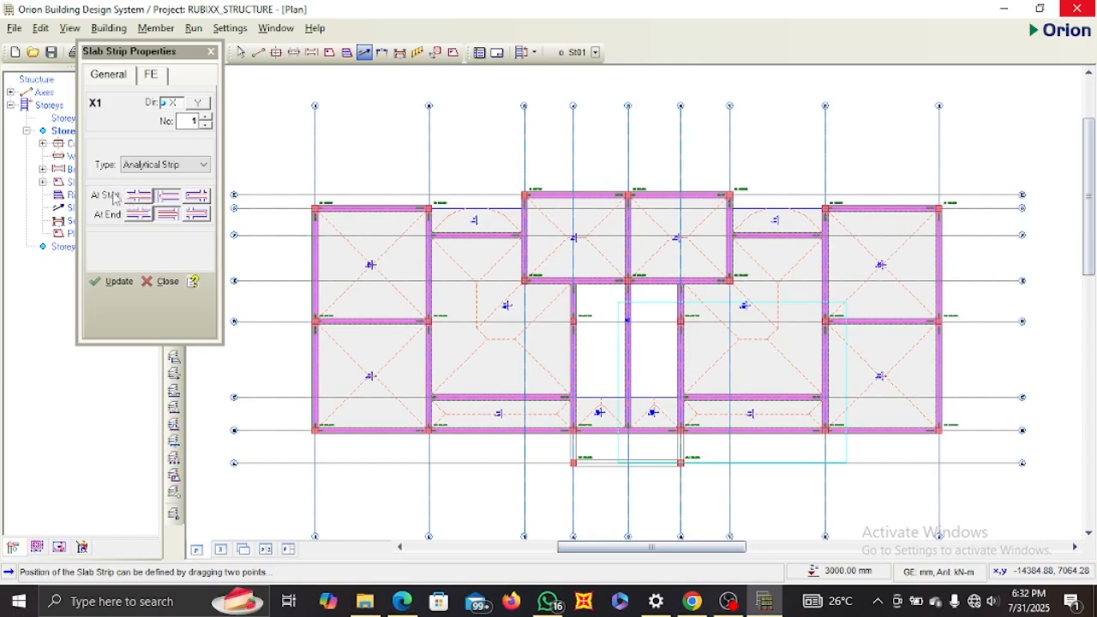
left_click(165, 196)
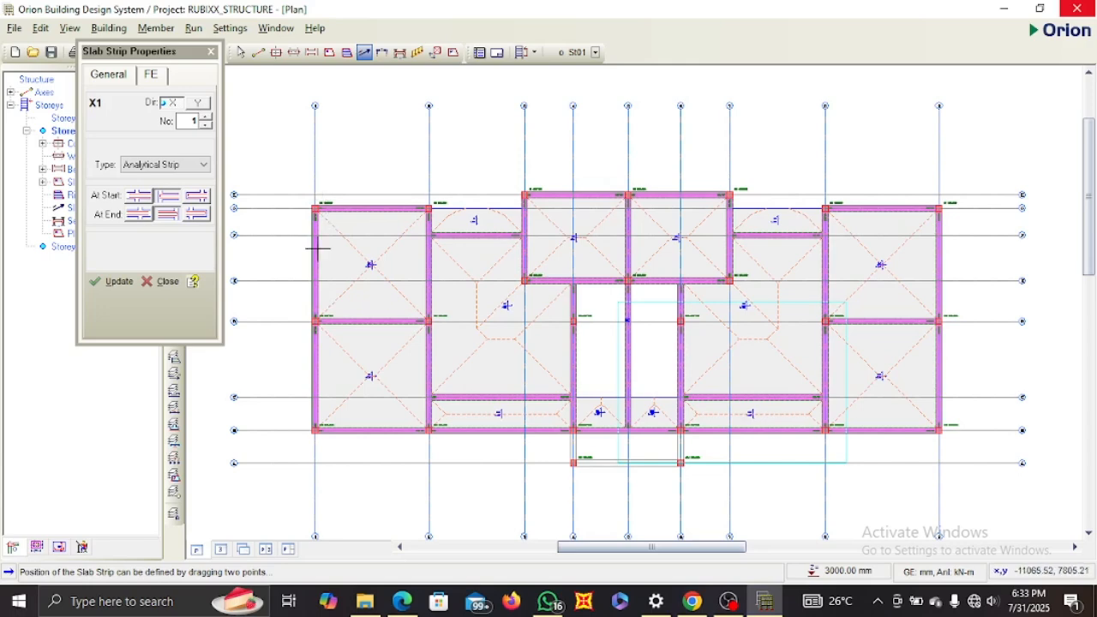
left_click(171, 197)
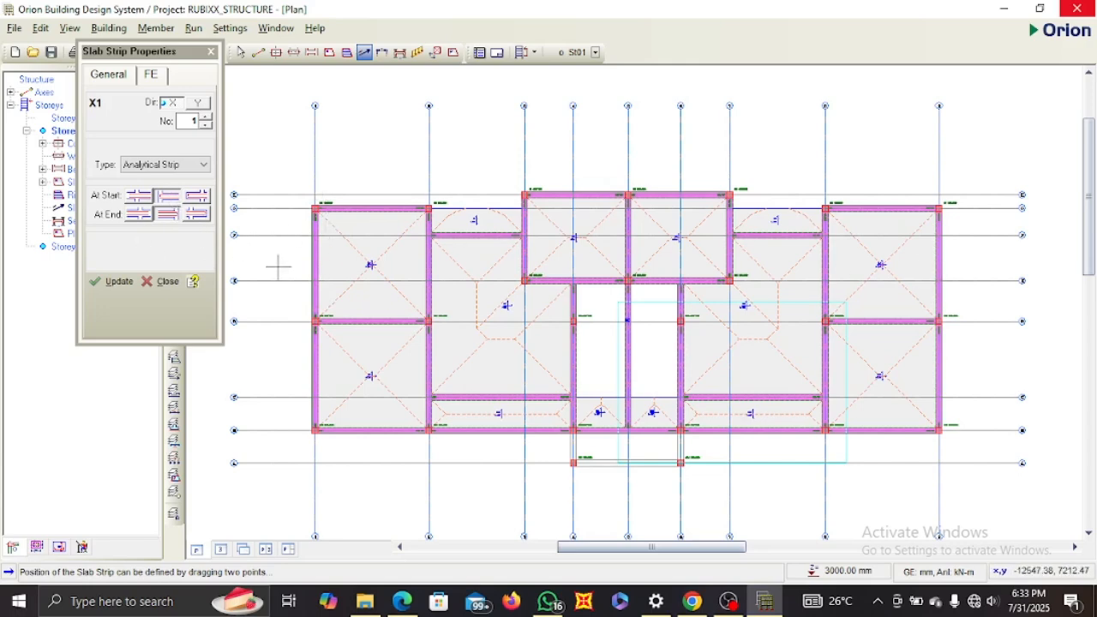
left_click_drag(283, 250, 1006, 250)
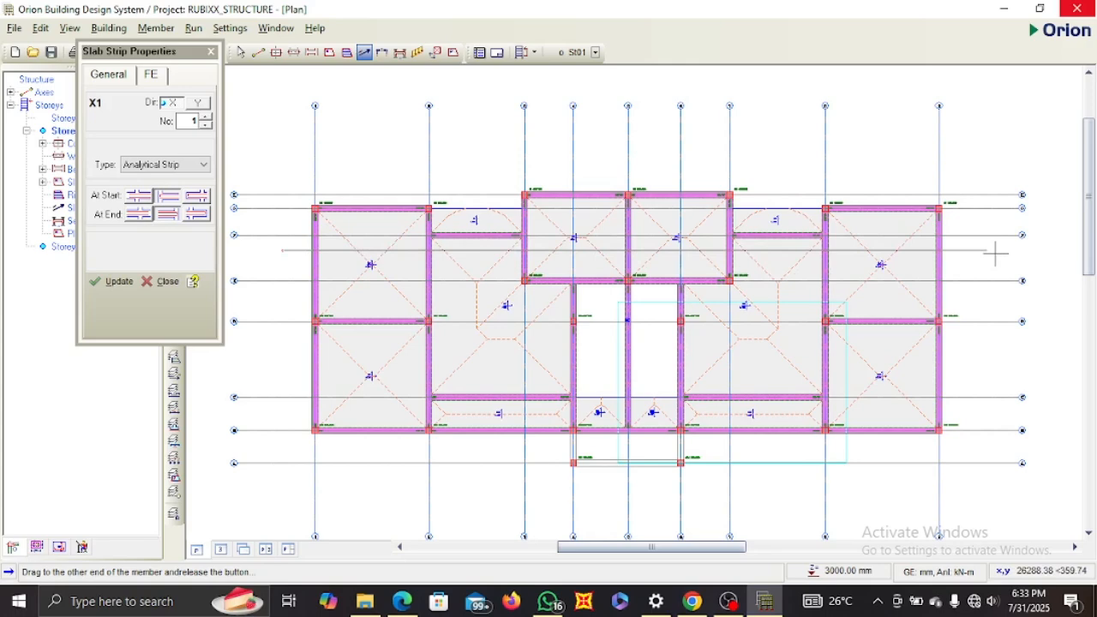
mouse_move(995, 252)
left_mouse_down()
mouse_move(992, 274)
mouse_move(1004, 249)
mouse_move(1020, 249)
mouse_move(981, 251)
left_mouse_up()
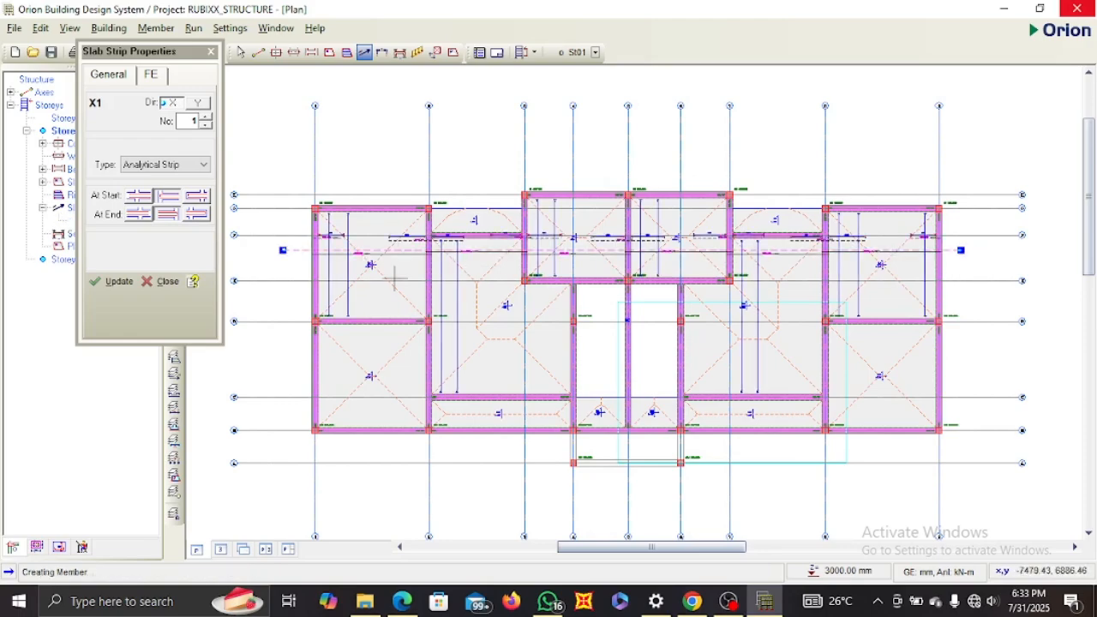
Examine the bar labels, lengths and extents generated along the slab strip between axes E and F.
scroll(392, 275, "up", 2)
scroll(330, 271, "up", 5)
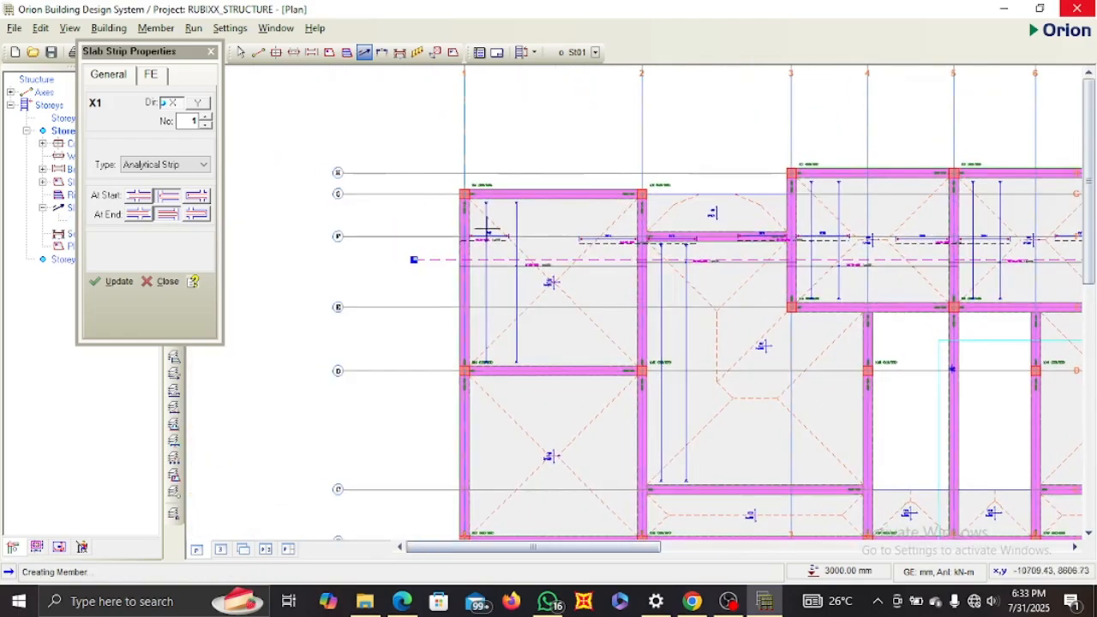
scroll(437, 241, "up", 3)
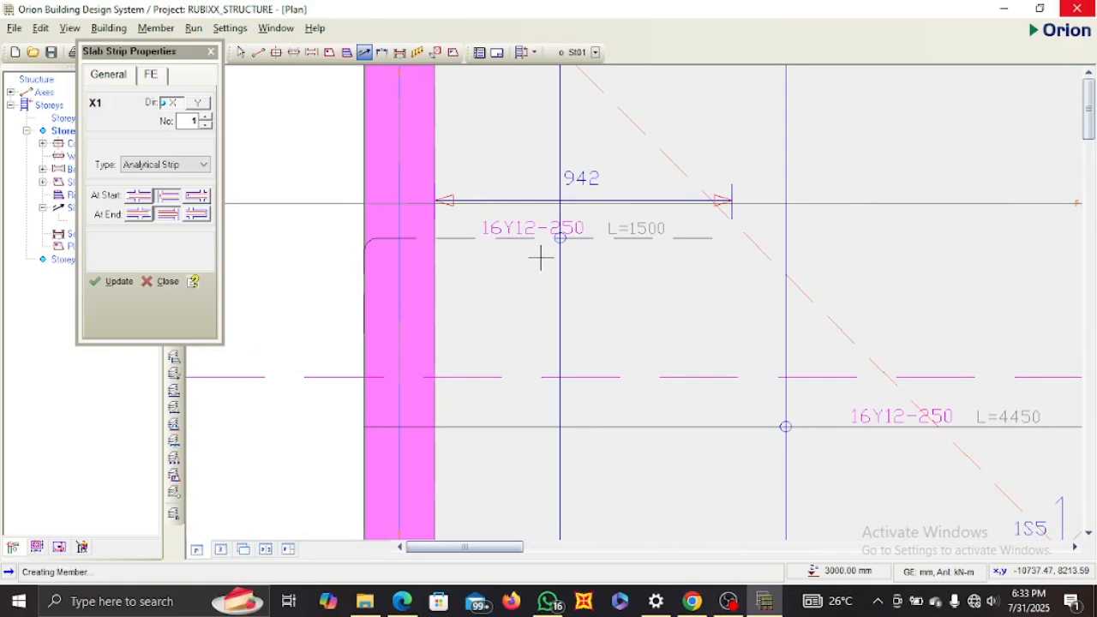
scroll(566, 244, "down", 4)
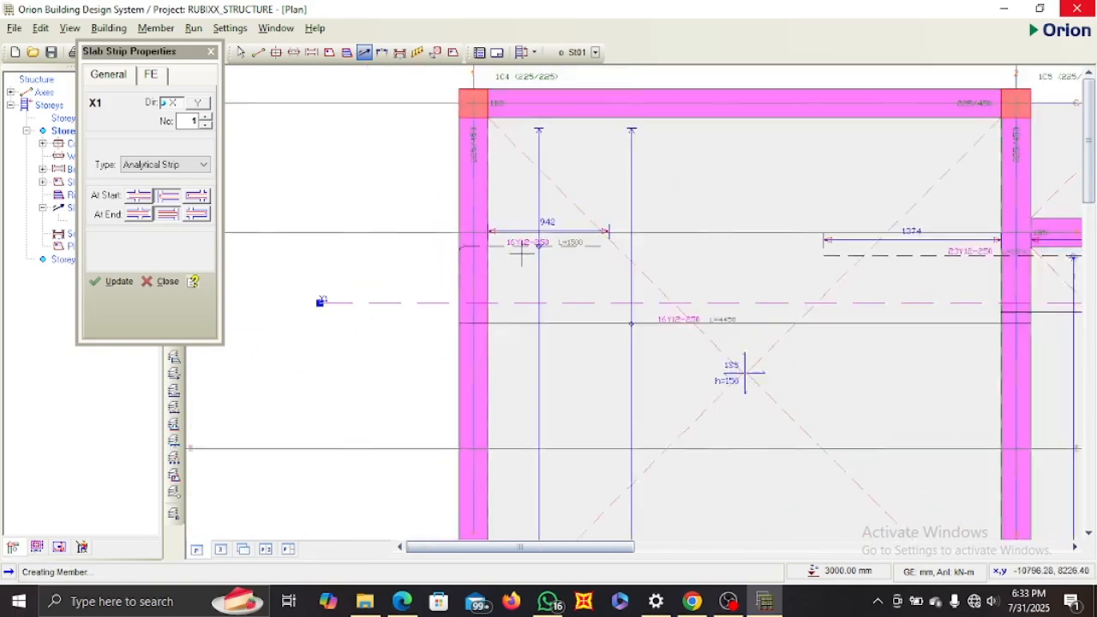
scroll(591, 291, "up", 3)
scroll(514, 306, "down", 5)
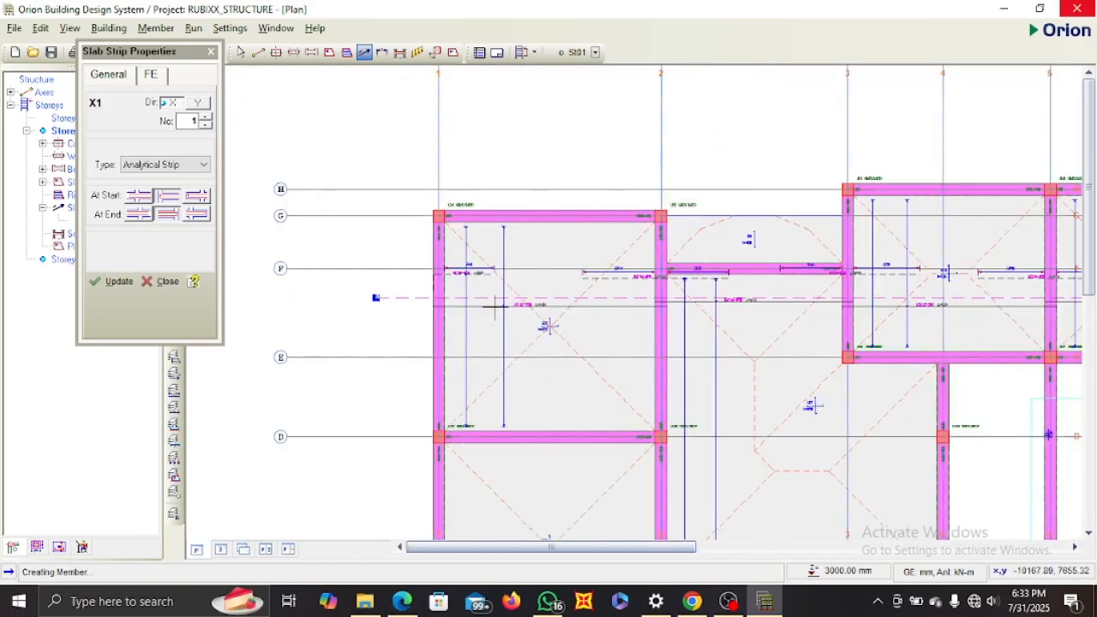
scroll(720, 287, "up", 2)
scroll(748, 279, "down", 8)
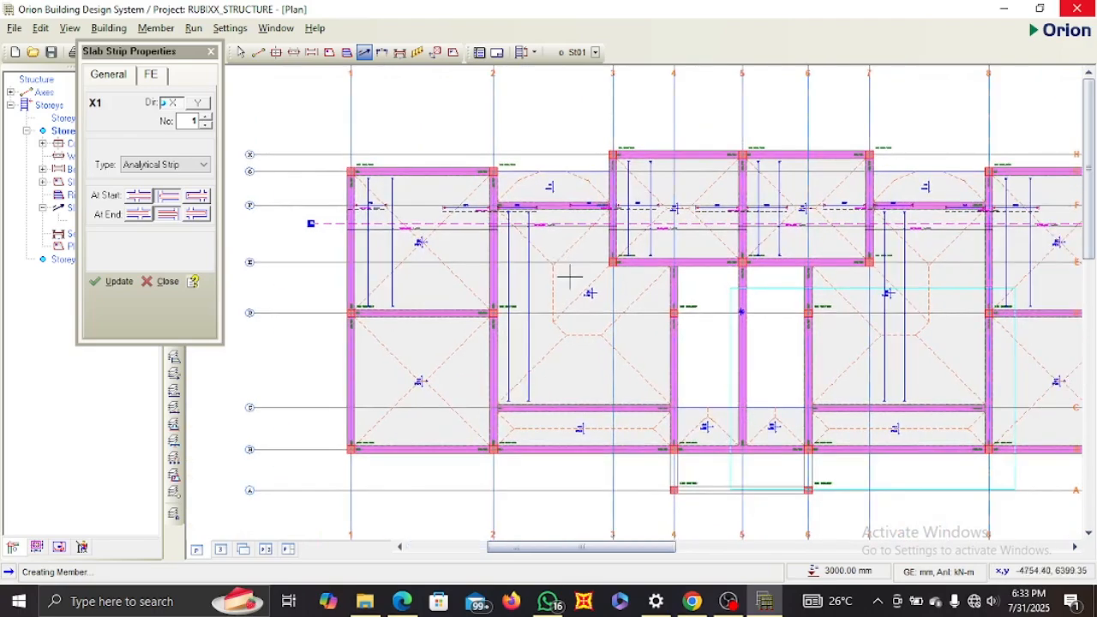
middle_click_drag(568, 360, 531, 368)
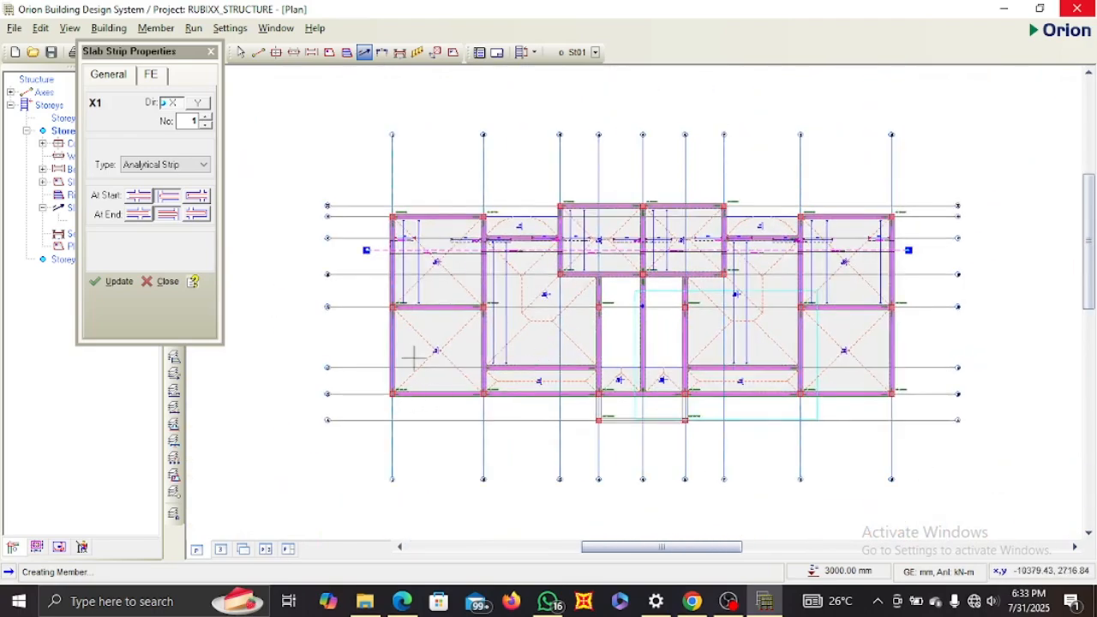
scroll(437, 250, "up", 1)
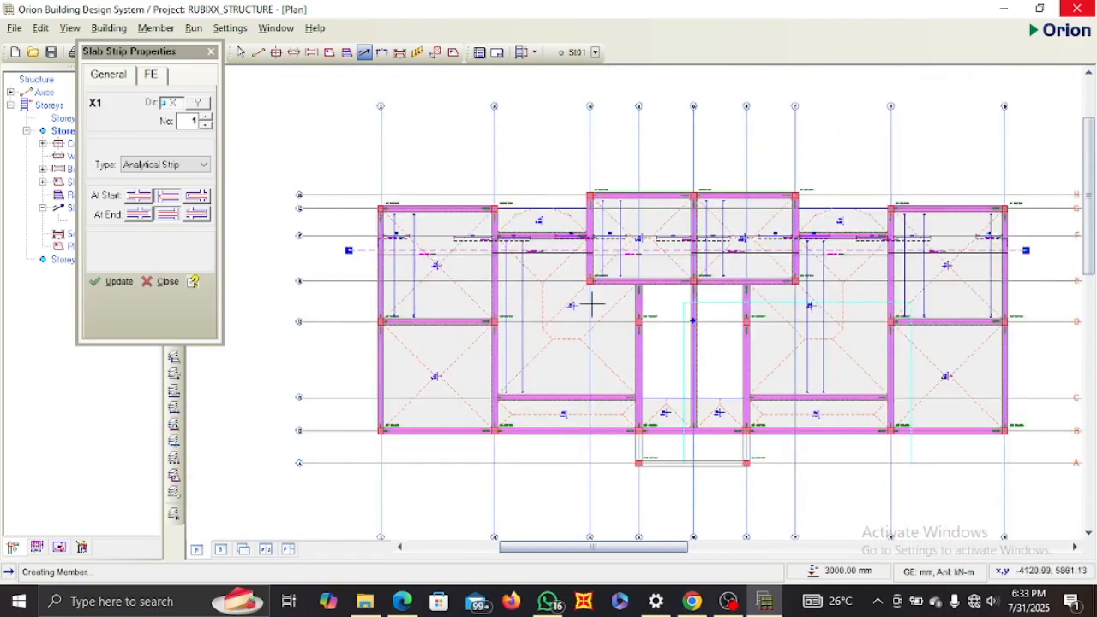
scroll(591, 304, "up", 1)
scroll(588, 307, "down", 1)
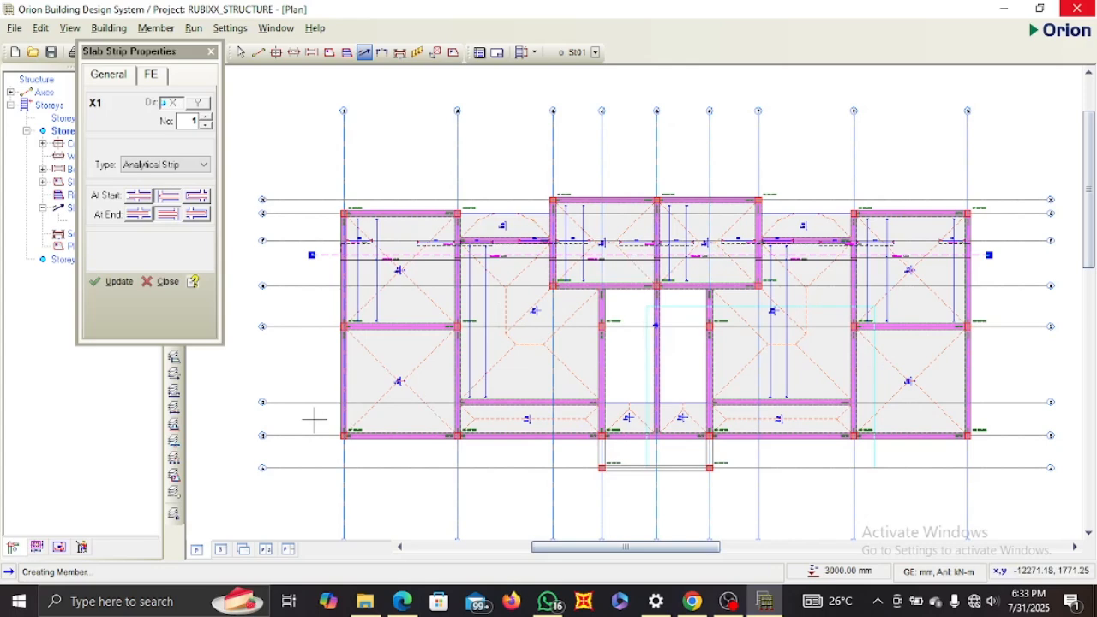
Draw a second X-direction analytical slab strip between axes B and C, from outside axis 1 to outside axis 9, and inspect its bars.
left_click_drag(315, 420, 990, 416)
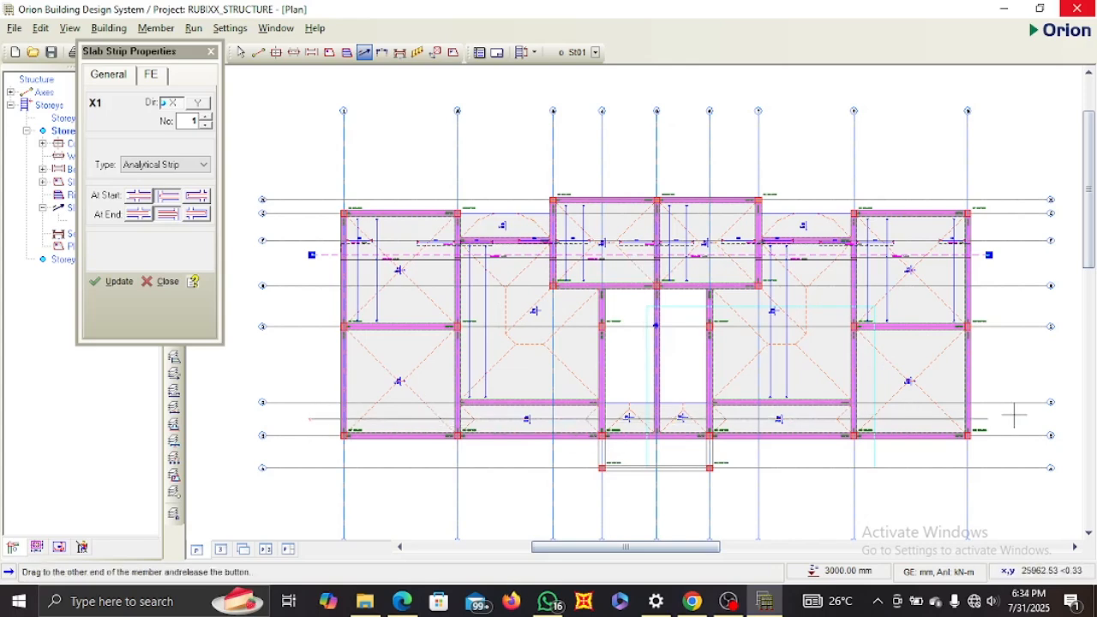
scroll(363, 425, "up", 7)
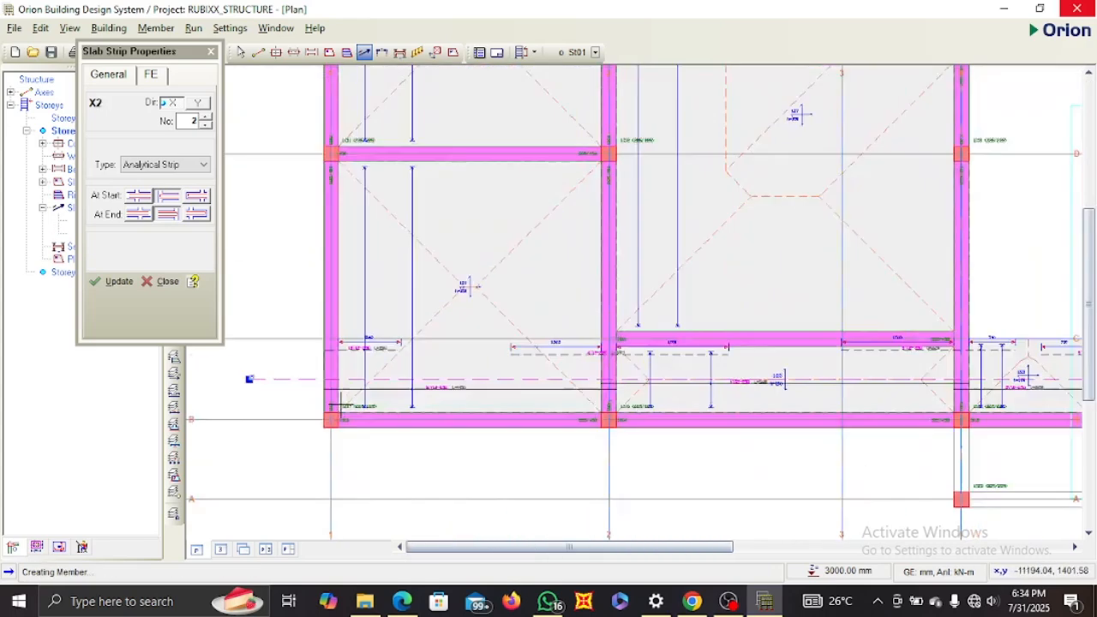
scroll(354, 319, "up", 2)
scroll(390, 337, "down", 8)
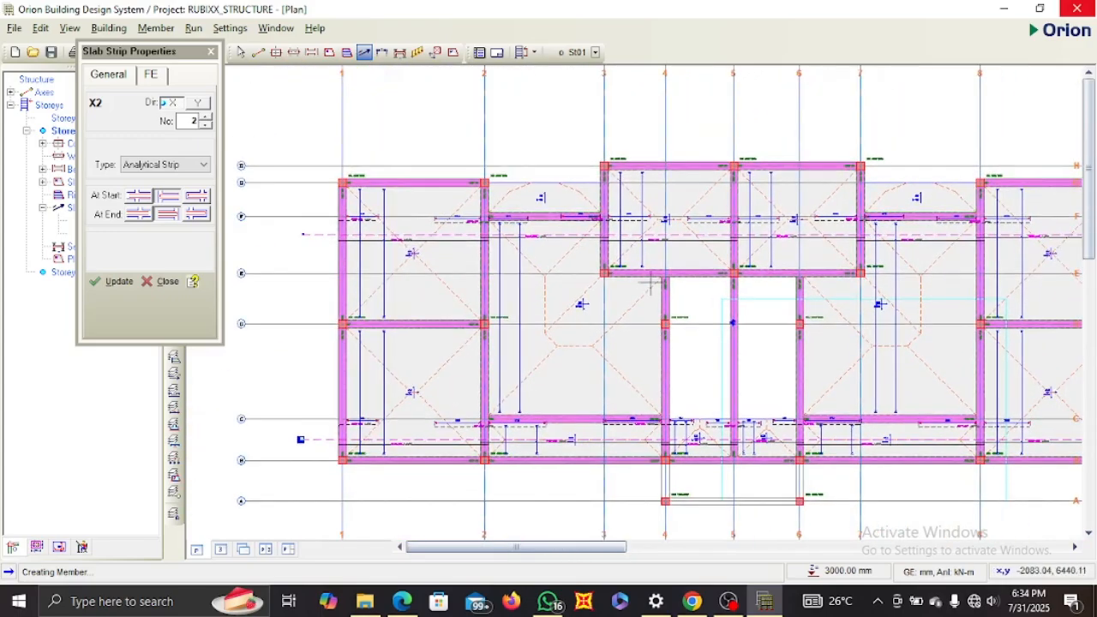
Set both strip ends to the continuous slab condition and draw an X-direction strip through slab 1S1, spanning axes 2 to 3 above axis F.
middle_click_drag(649, 283, 603, 306)
scroll(548, 222, "up", 2)
middle_click_drag(548, 222, 469, 226)
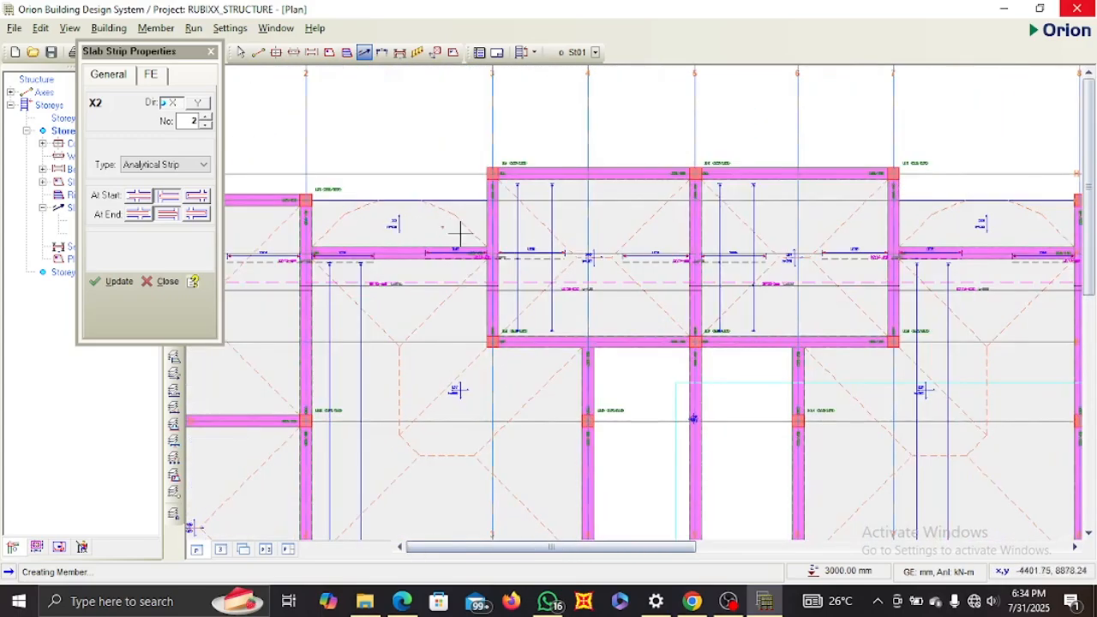
middle_click_drag(319, 231, 466, 239)
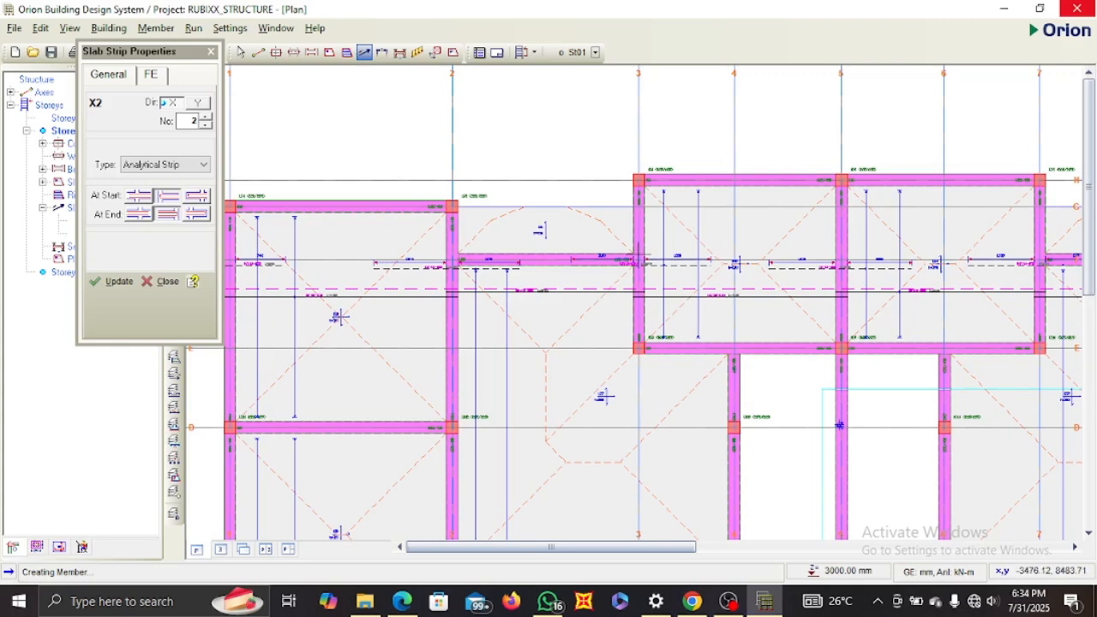
left_click(138, 196)
left_click(138, 214)
left_click_drag(406, 229, 677, 227)
scroll(839, 424, "up", 3)
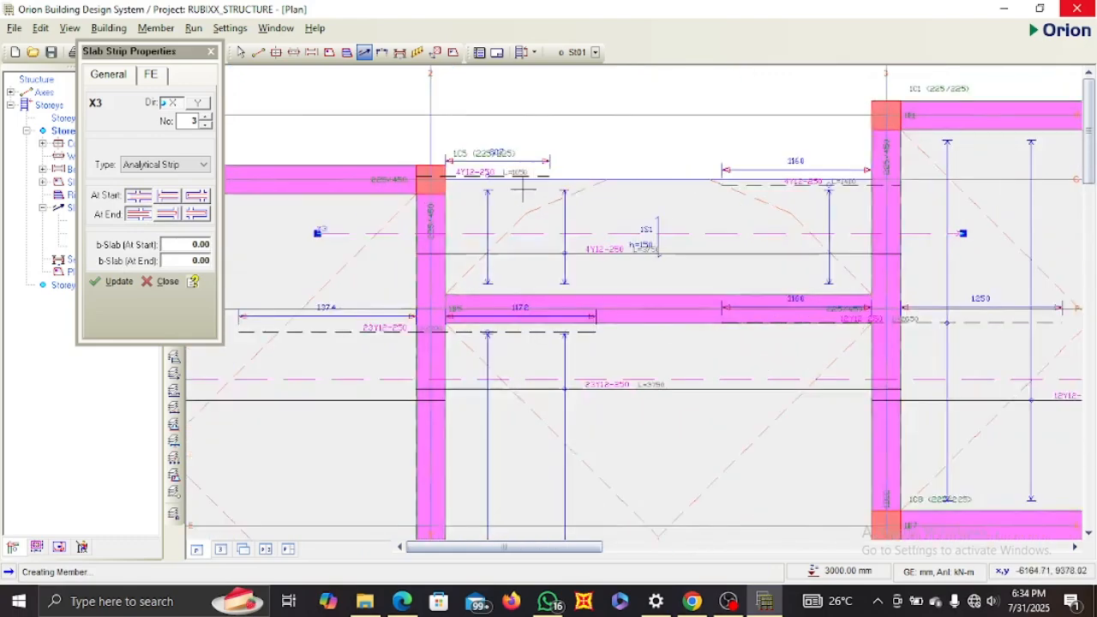
Draw a matching X-direction slab strip, continuous at both ends, through the small panel between axes 7 and 8 above axis F.
scroll(774, 415, "down", 3)
scroll(401, 207, "down", 2)
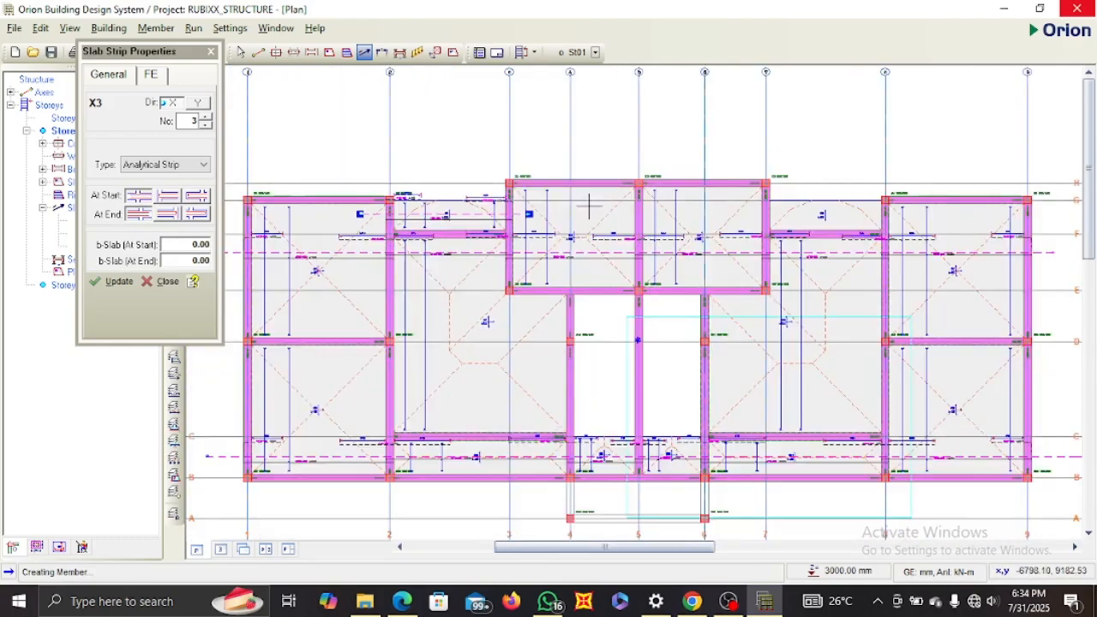
middle_click_drag(780, 196, 628, 207)
left_click_drag(594, 223, 769, 221)
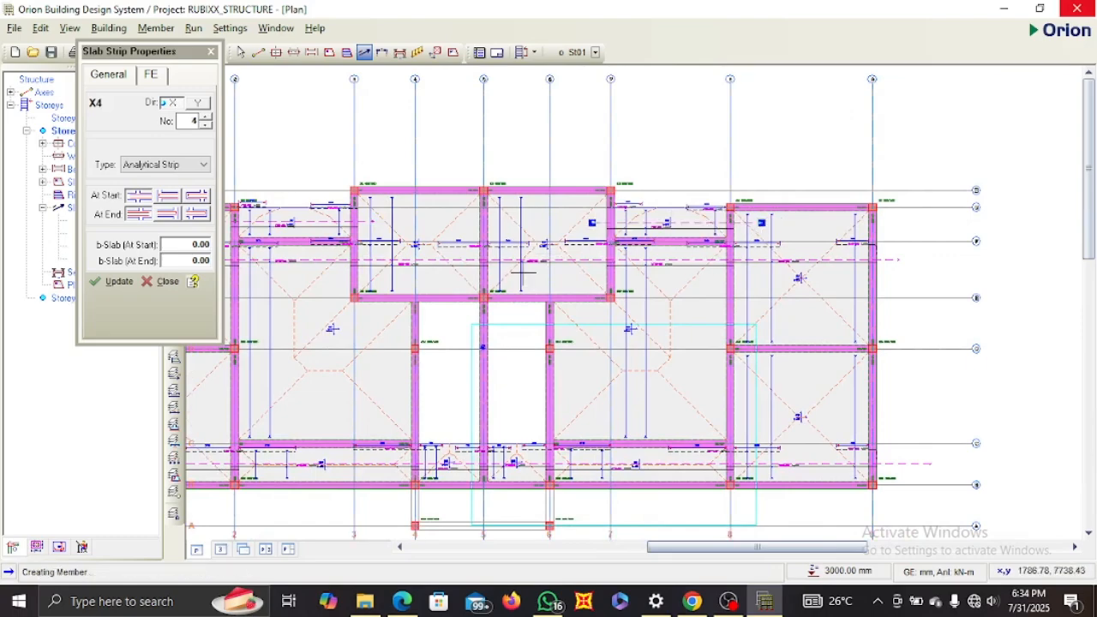
Set the strip's end to the discontinuous edge condition and draw an X-direction strip between axes C and D, spanning axes 2 to 4.
scroll(436, 318, "up", 3)
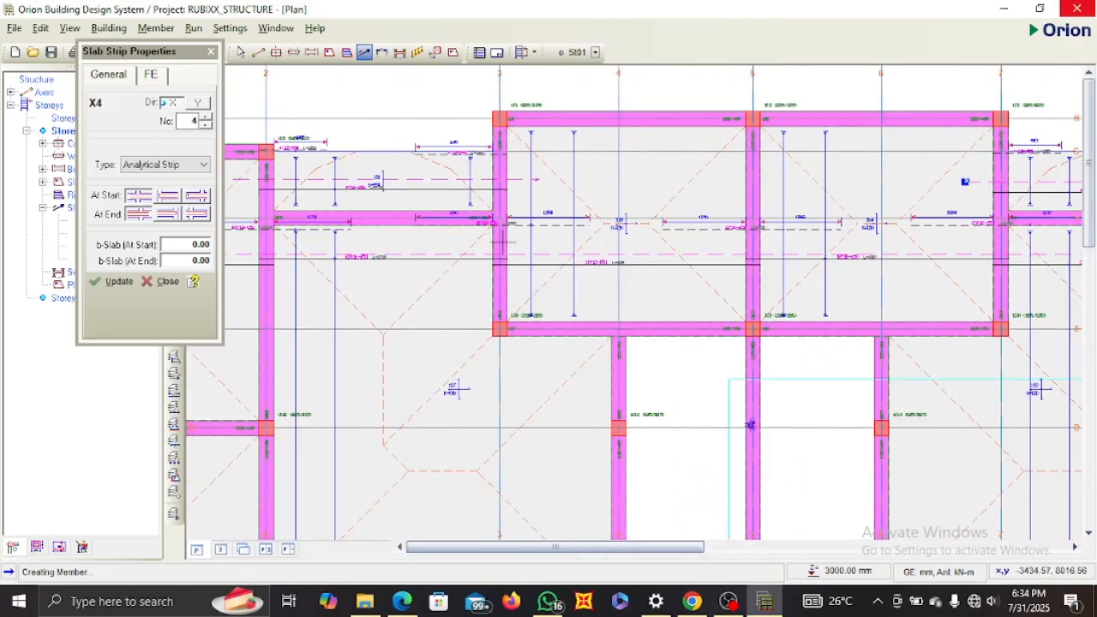
scroll(439, 208, "up", 2)
scroll(558, 245, "down", 4)
middle_click_drag(789, 334, 738, 300)
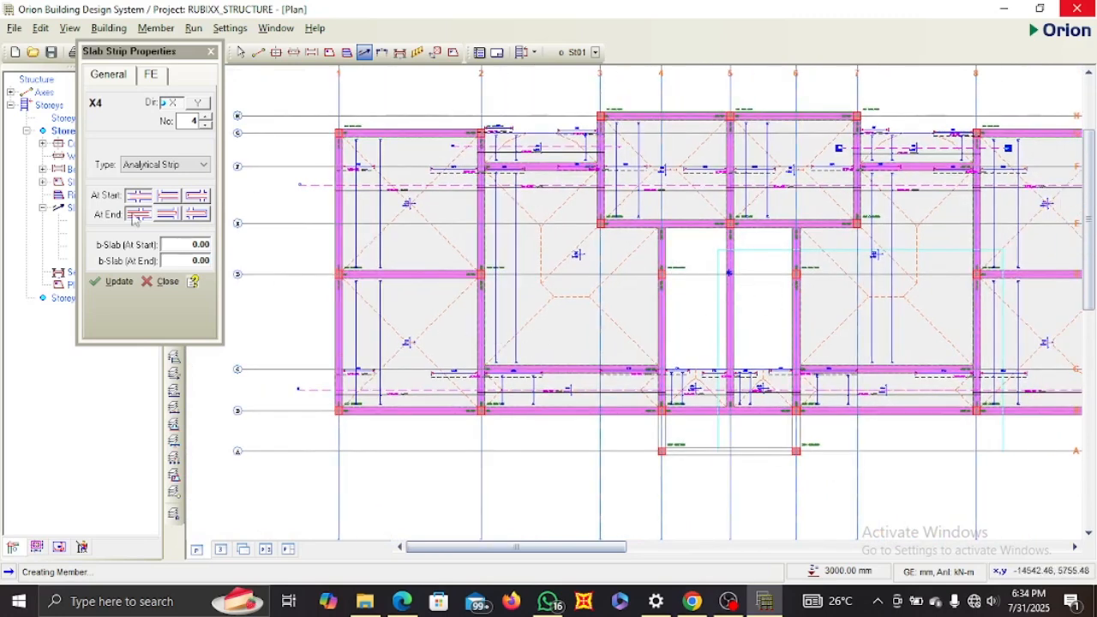
left_click(164, 215)
left_click_drag(458, 331, 702, 326)
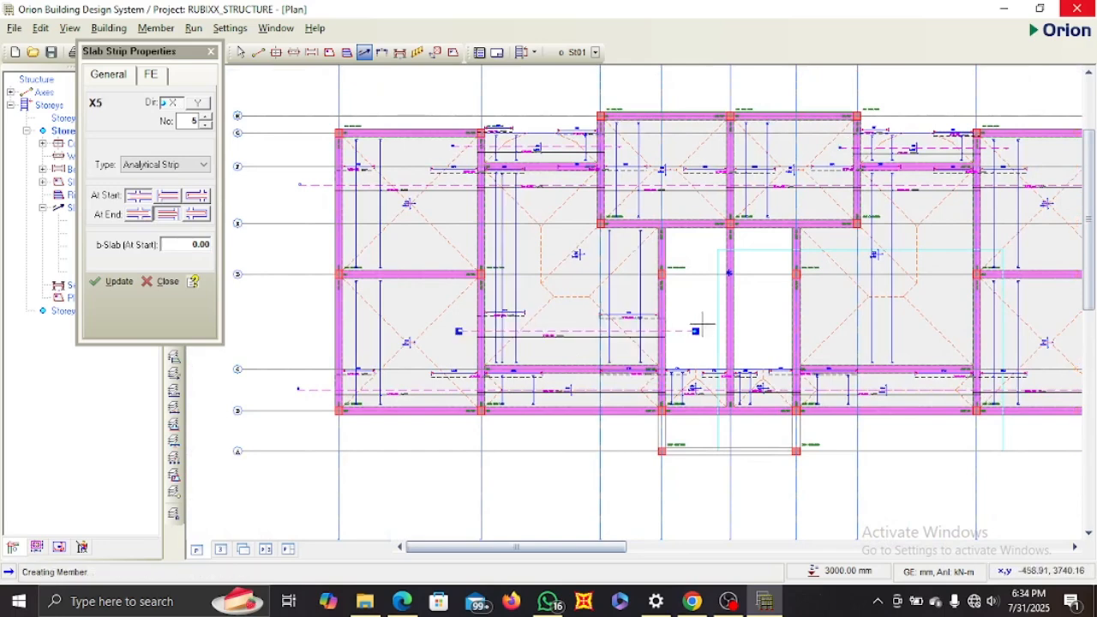
Set the strip's start to discontinuous and its end to continuous, and draw an X-direction strip between axes C and D, spanning axes 6 to 8.
scroll(723, 340, "up", 2)
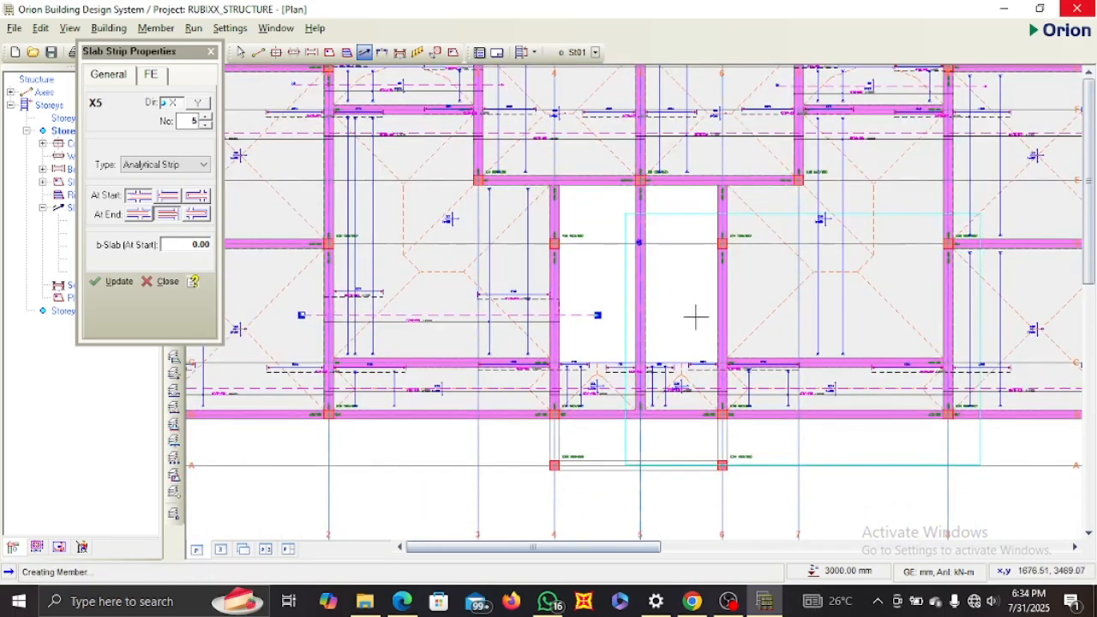
left_click(168, 196)
left_click(141, 215)
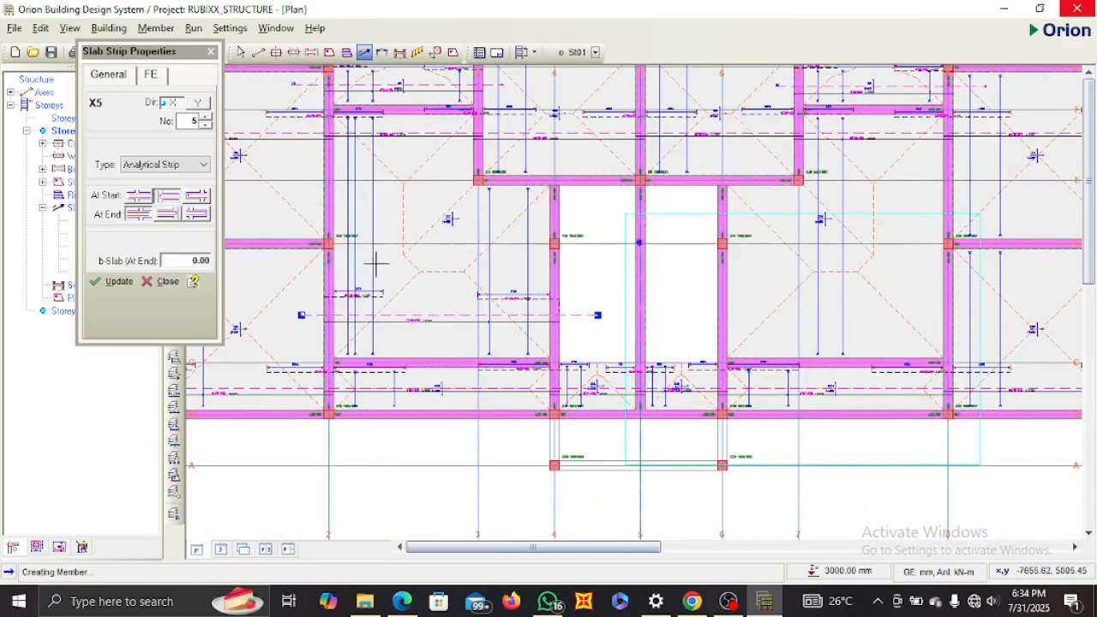
left_click_drag(693, 321, 992, 314)
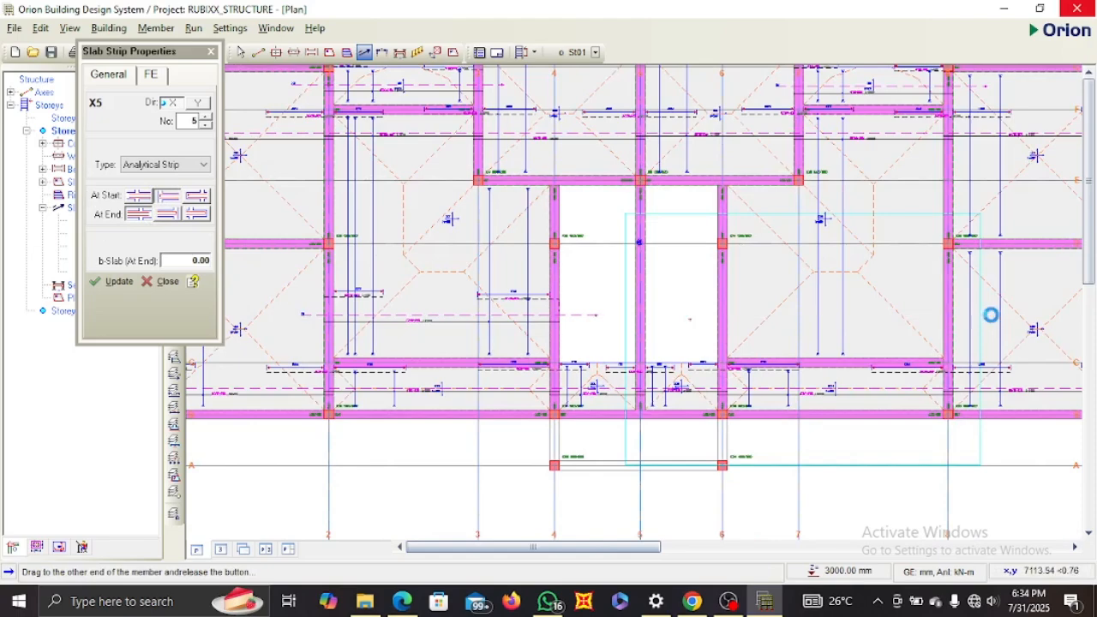
scroll(660, 326, "down", 2)
middle_click_drag(664, 311, 661, 357)
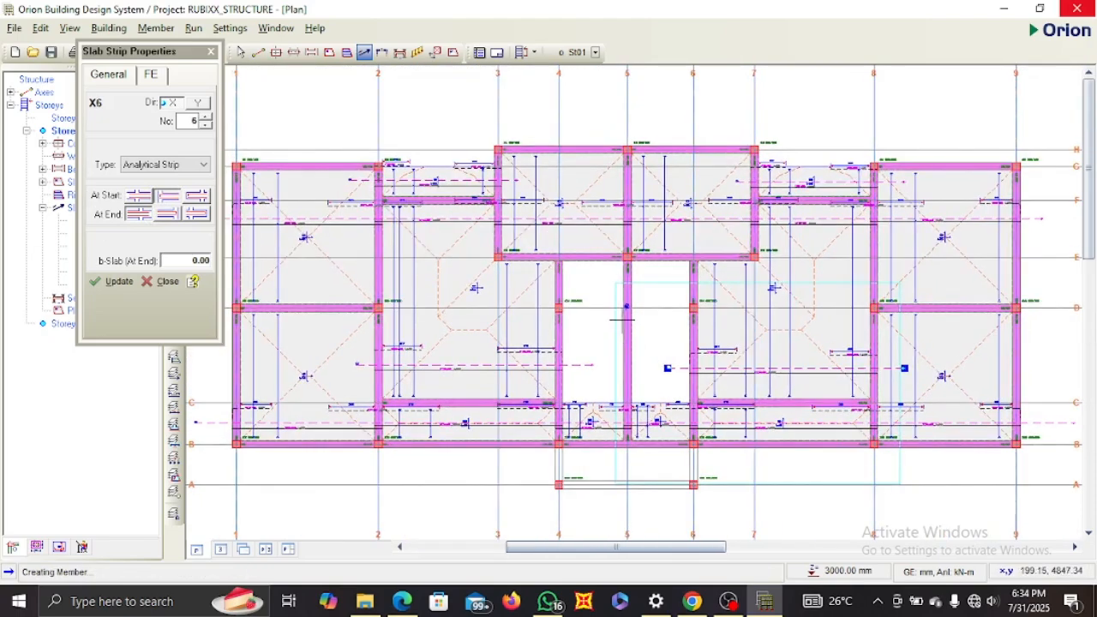
middle_click_drag(437, 323, 476, 316)
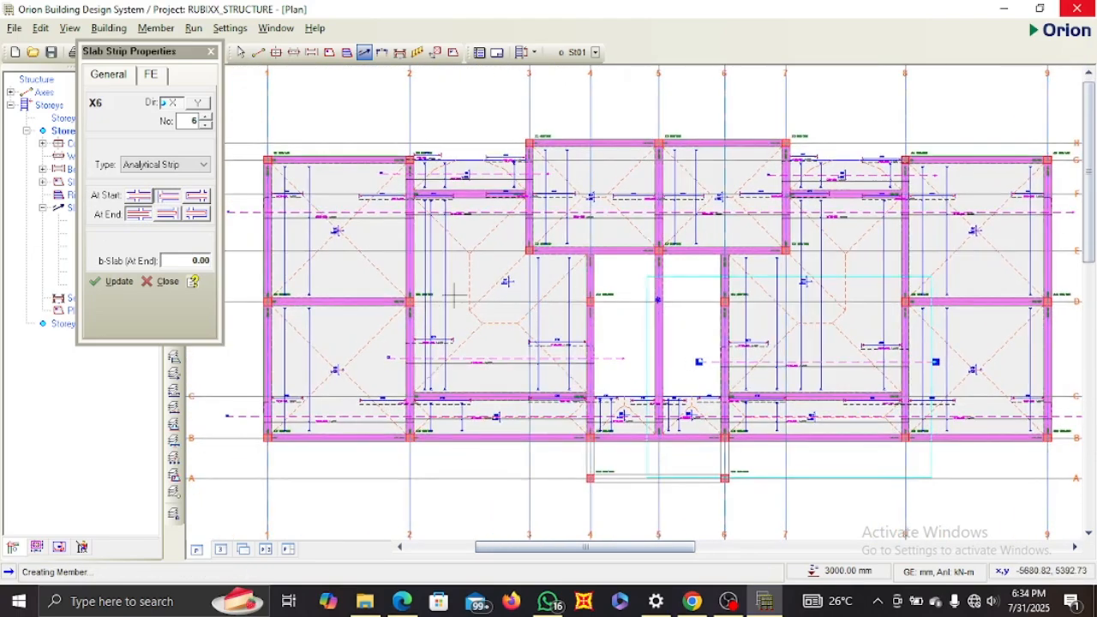
Switch to Y direction with discontinuous edges at both ends and draw a strip between axes 1 and 2, from above axis G to below axis B.
left_click(197, 103)
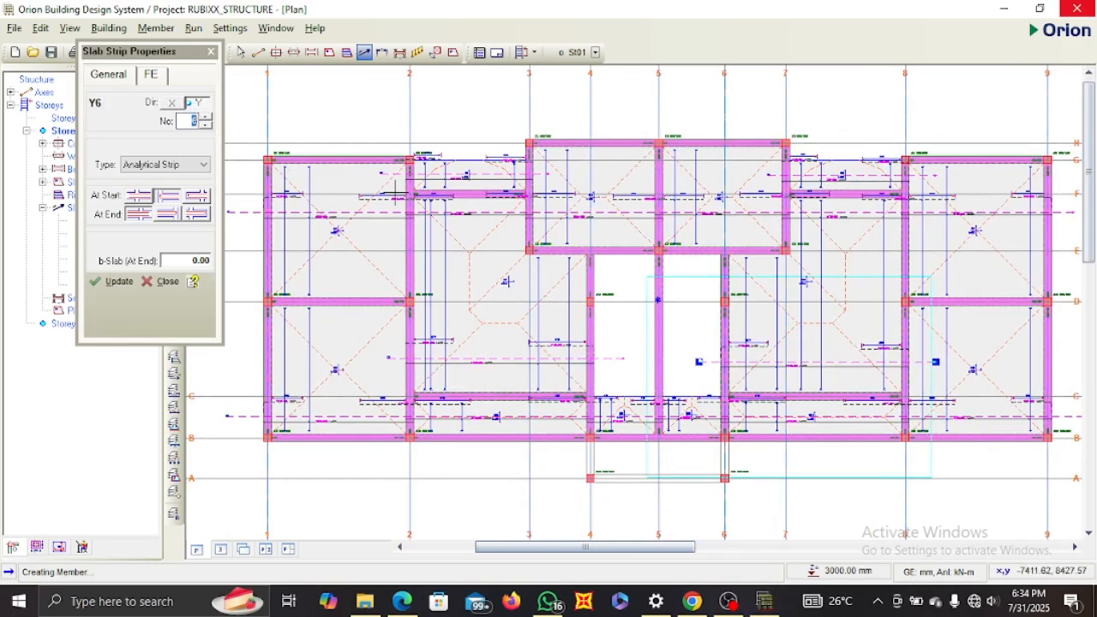
middle_click_drag(339, 370, 405, 351)
scroll(463, 163, "down", 1)
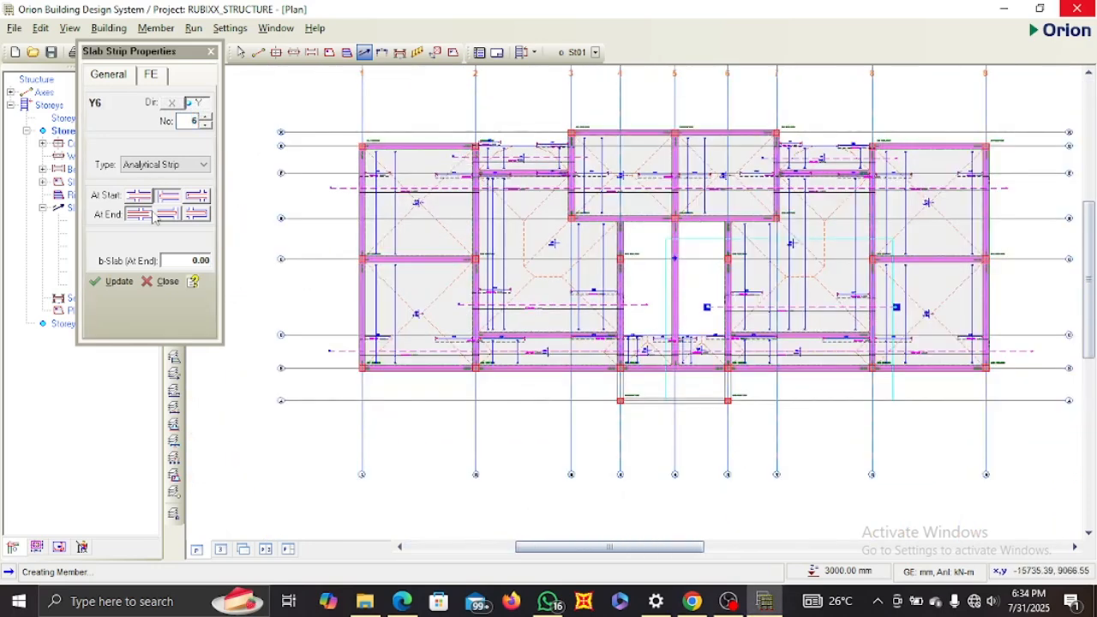
left_click_drag(416, 111, 418, 409)
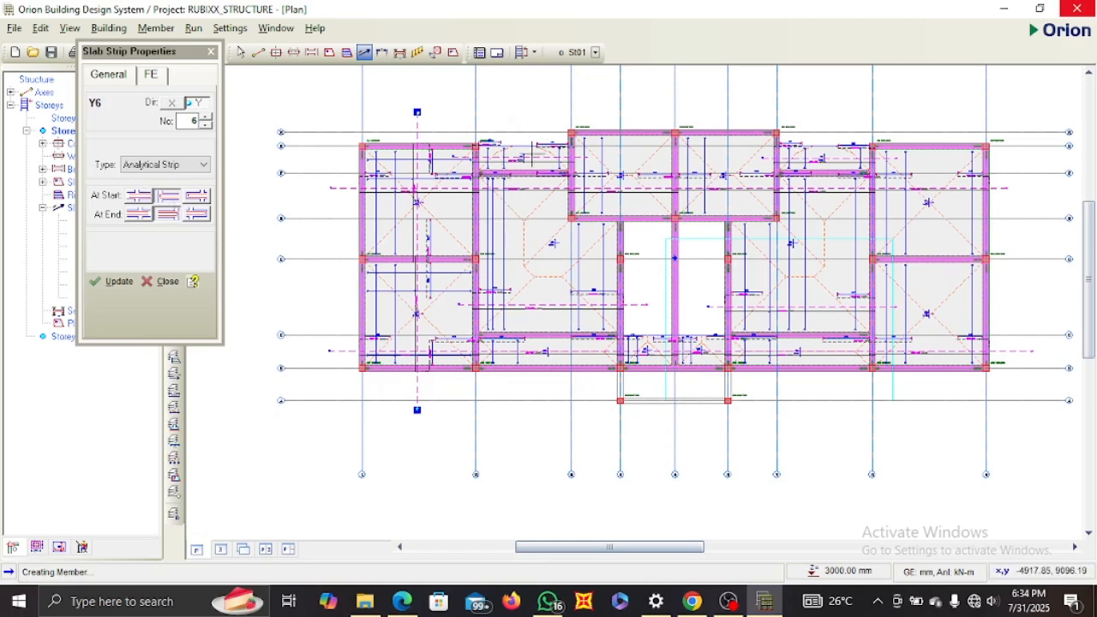
Choose the third start condition and draw full-depth Y-direction strips between axes 2–3 and 7–8, plus short ones through panels 4–5 and 5–6 between axes B and C.
left_click(192, 198)
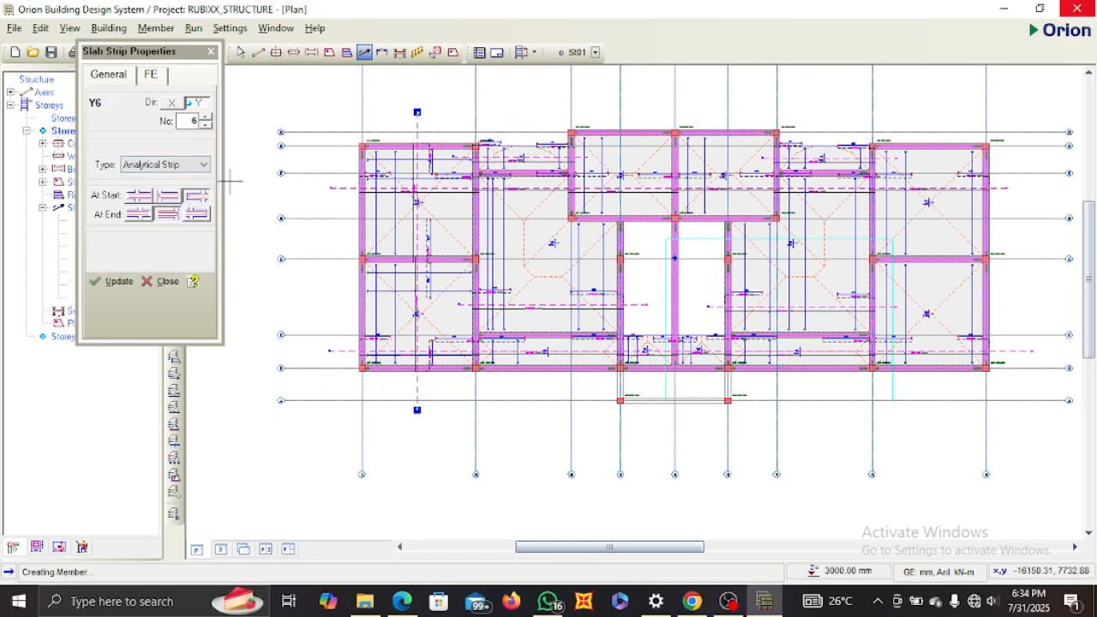
left_click_drag(526, 108, 538, 432)
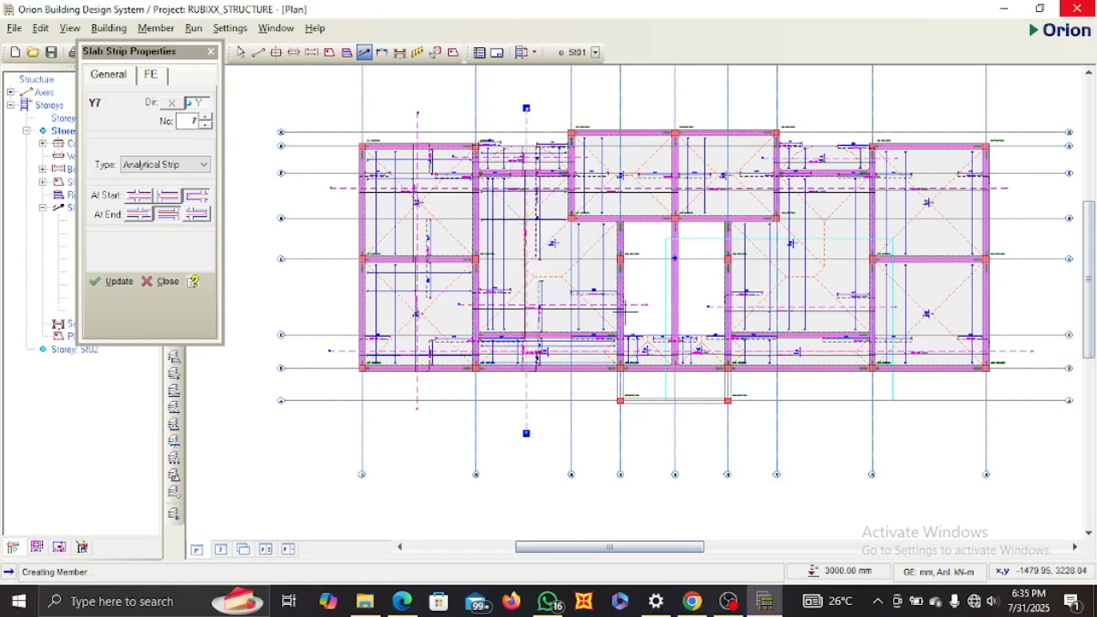
left_click_drag(662, 324, 664, 418)
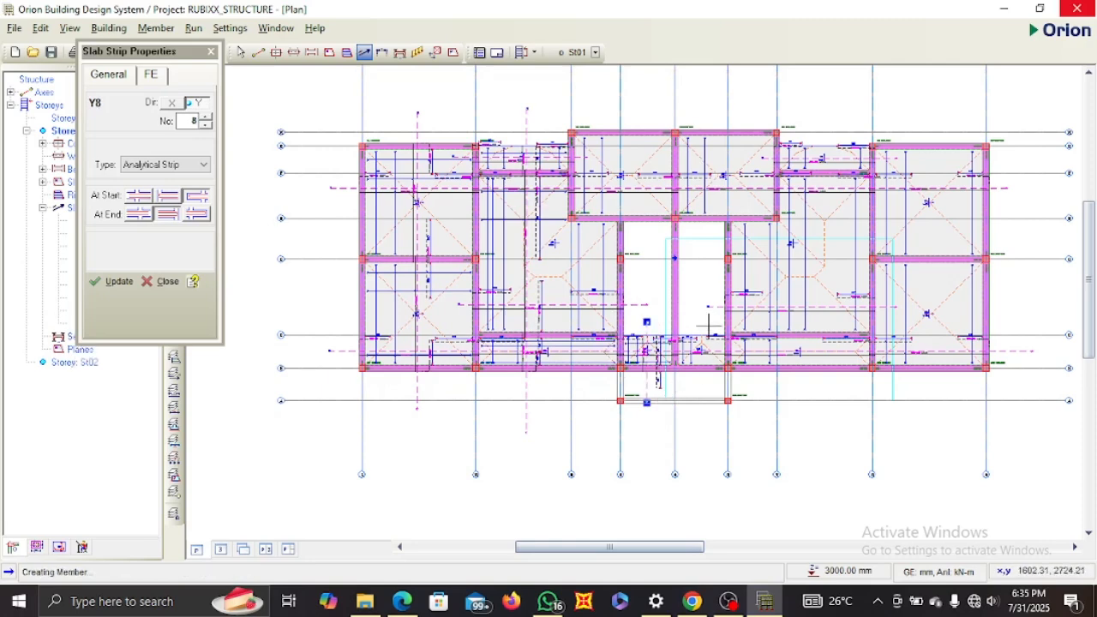
left_click_drag(703, 319, 711, 401)
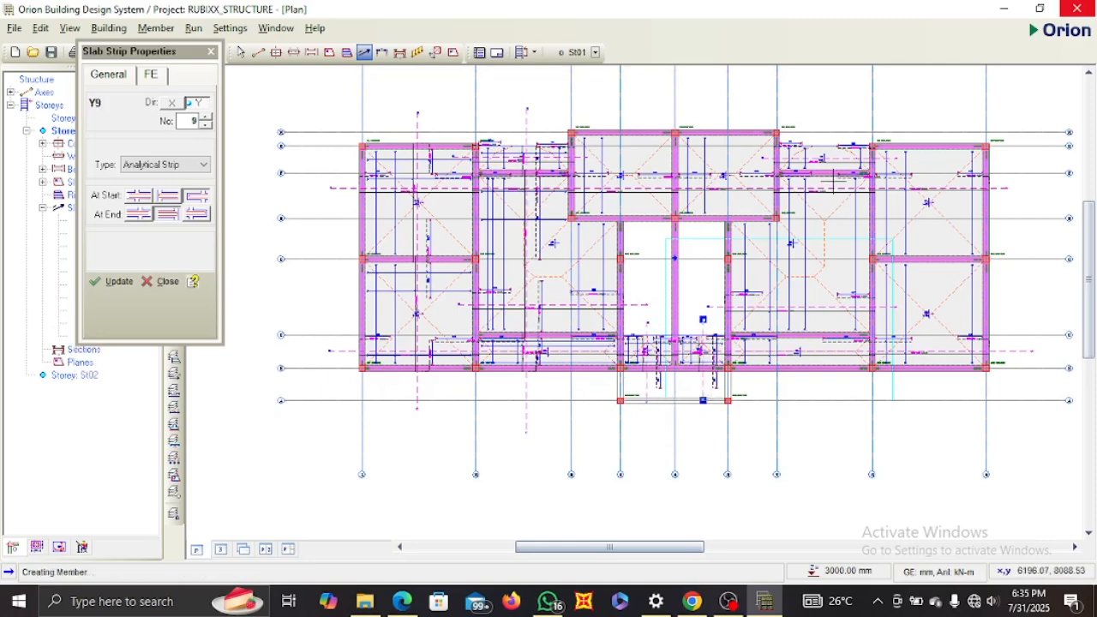
left_click_drag(822, 128, 837, 403)
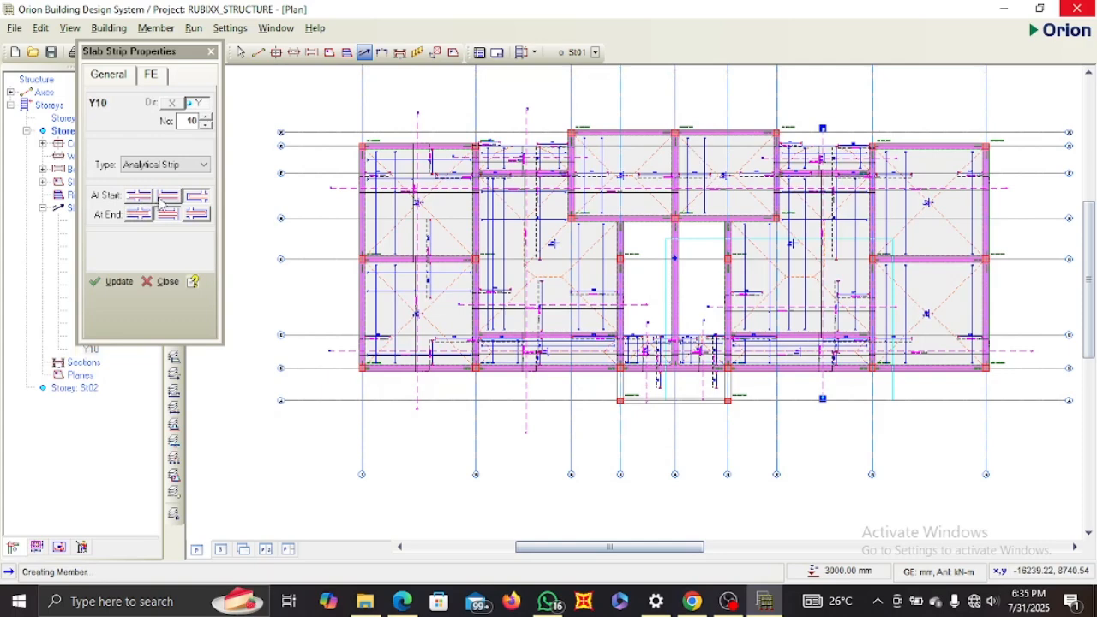
Draw Y-direction strips through the two panels between axes E and H beside axis 5, and a full-depth strip between axes 8 and 9.
left_click_drag(699, 111, 704, 266)
left_click_drag(642, 113, 649, 261)
left_click_drag(938, 124, 938, 394)
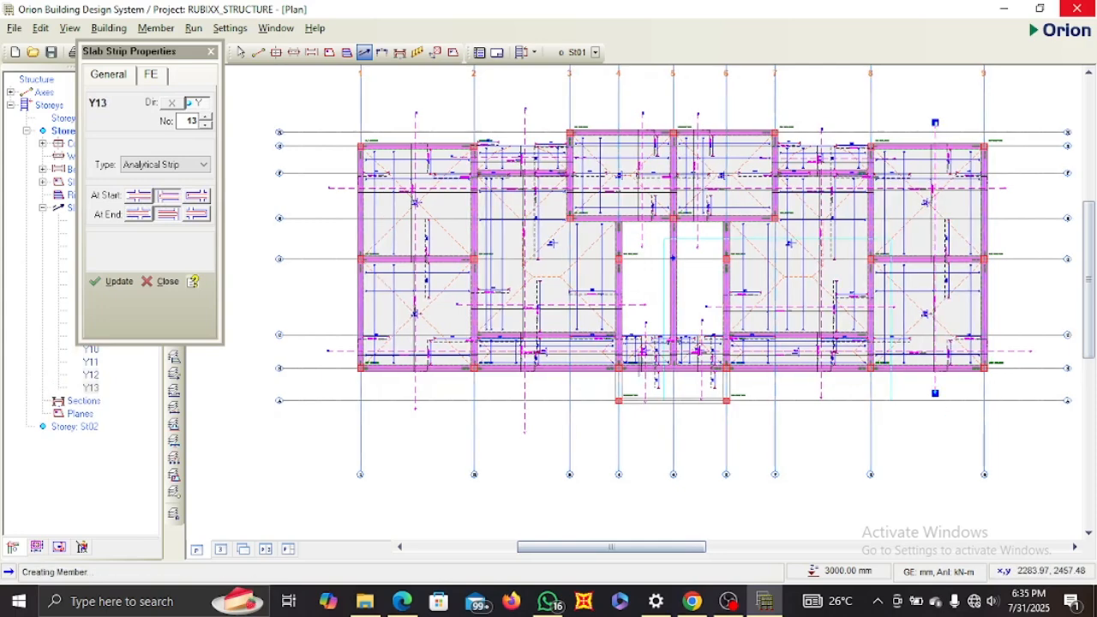
middle_click_drag(736, 337, 648, 367)
key("Escape")
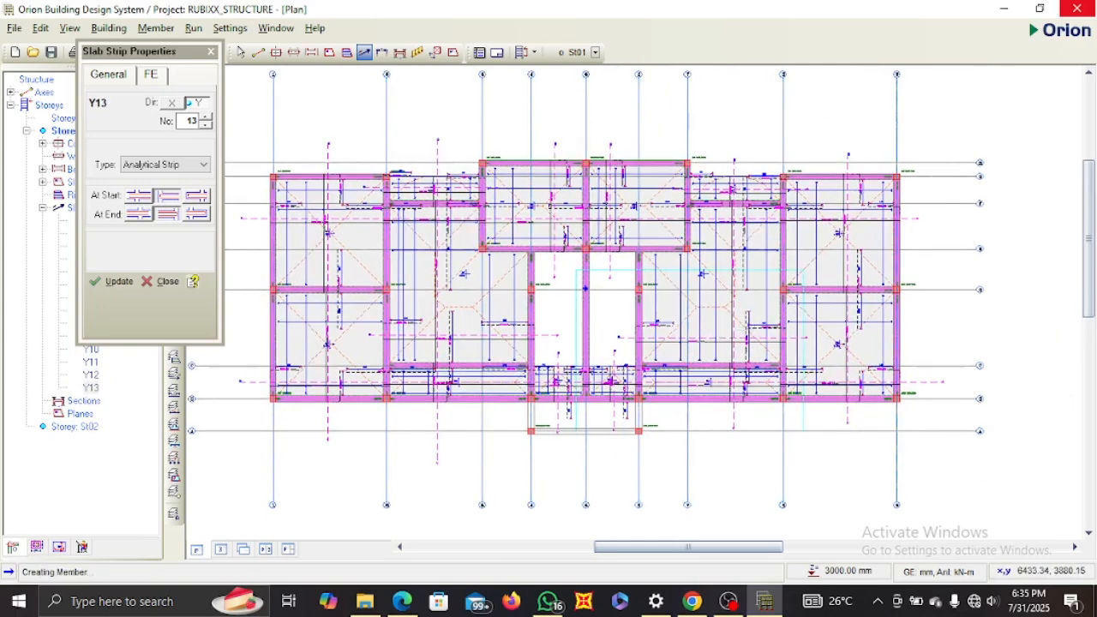
key("Escape")
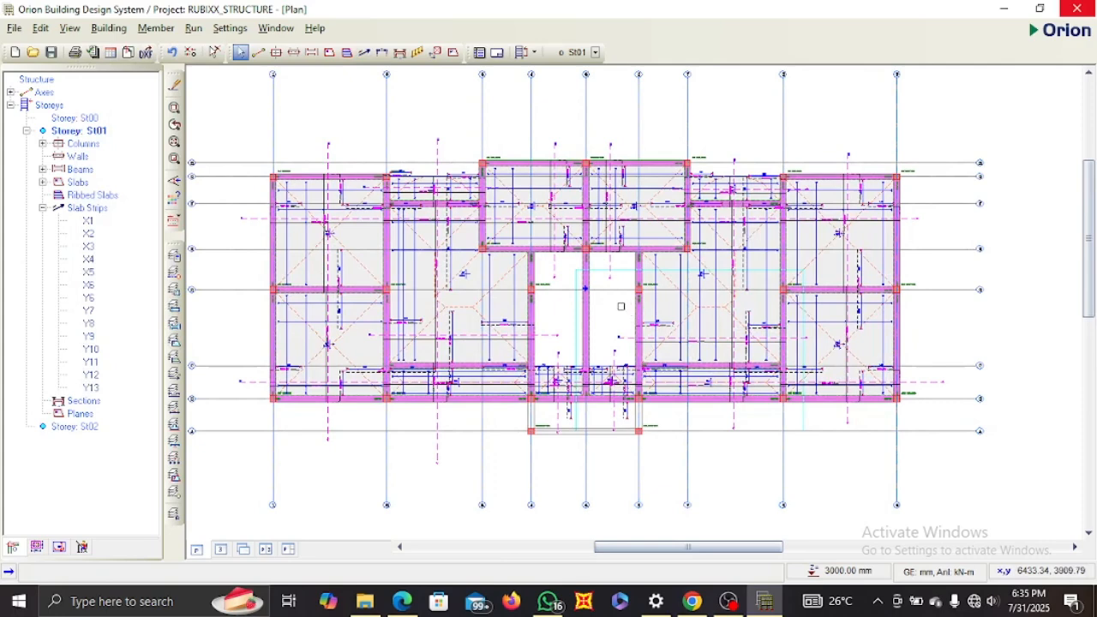
Examine the completed strip layout in plan and the whole building in the 3D view, and return to the plan.
scroll(623, 305, "down", 1)
scroll(621, 302, "down", 3)
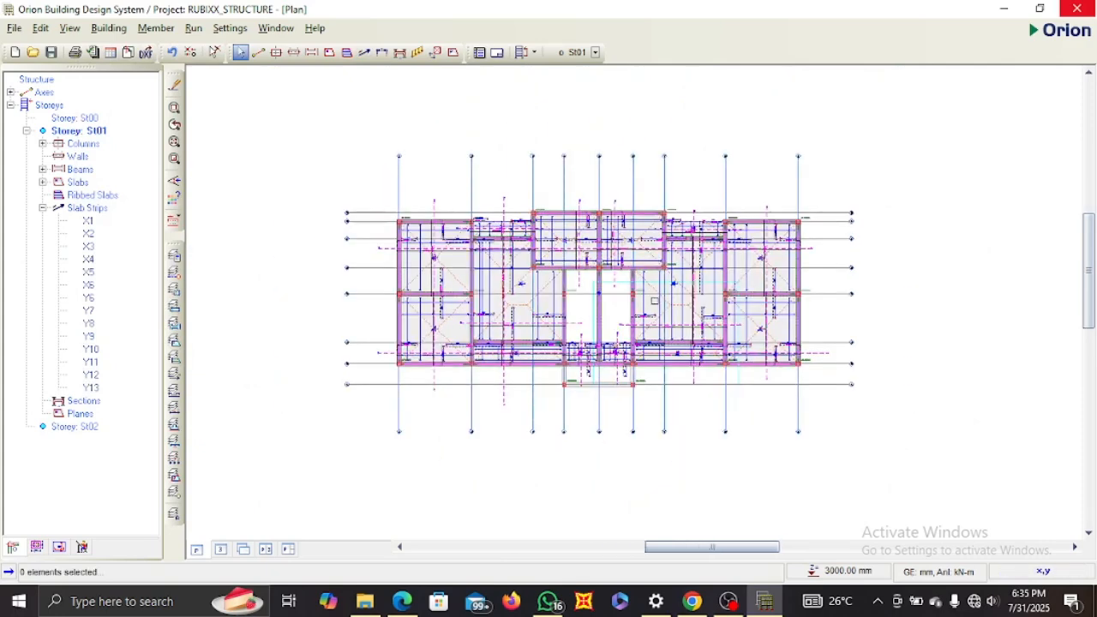
scroll(656, 304, "up", 3)
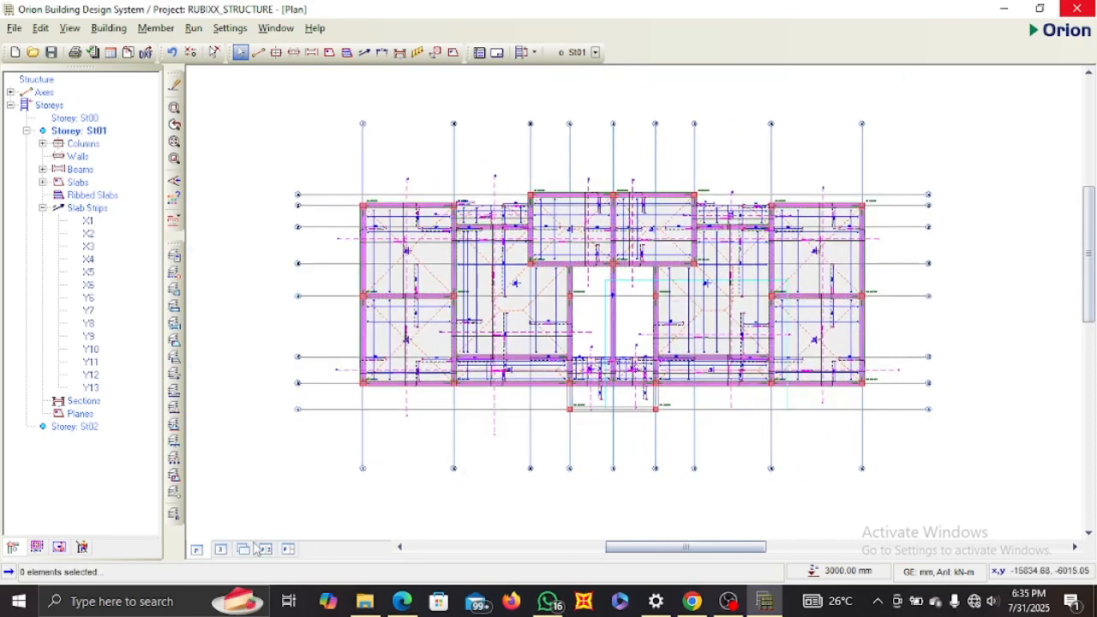
left_click(228, 552)
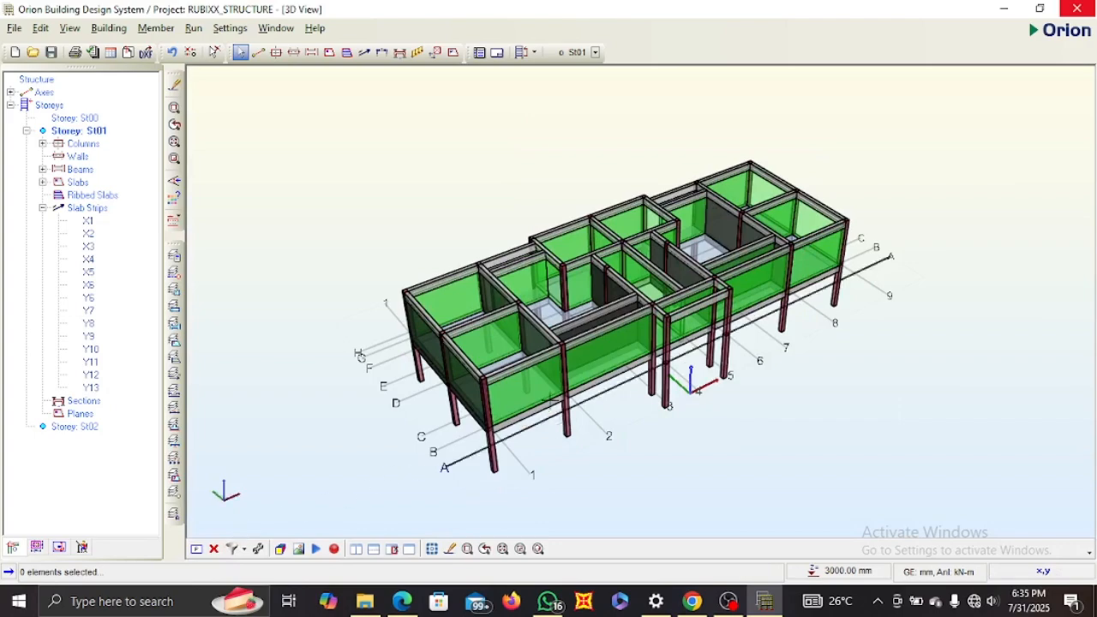
left_click_drag(587, 301, 605, 325)
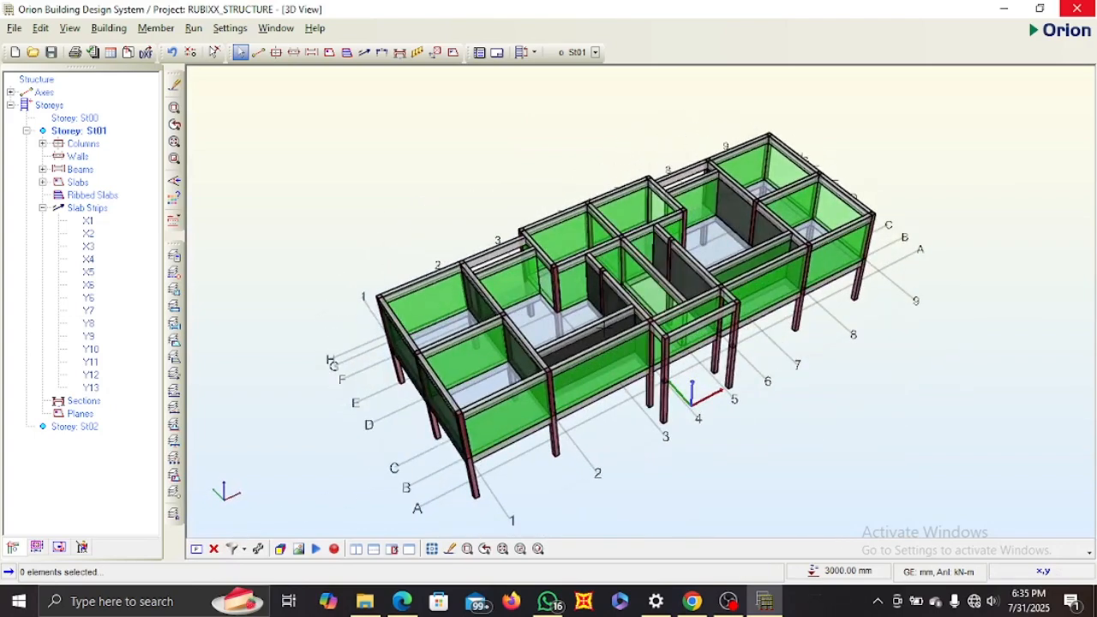
left_click(197, 549)
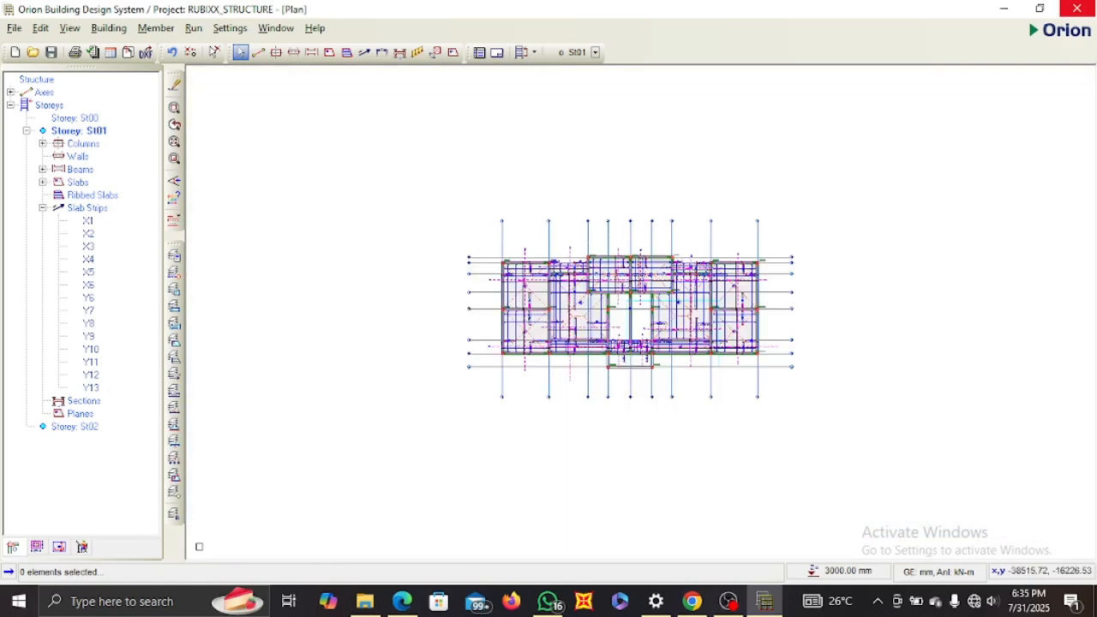
Show the plan and 3D view side by side and frame the whole building in both.
scroll(485, 371, "down", 2)
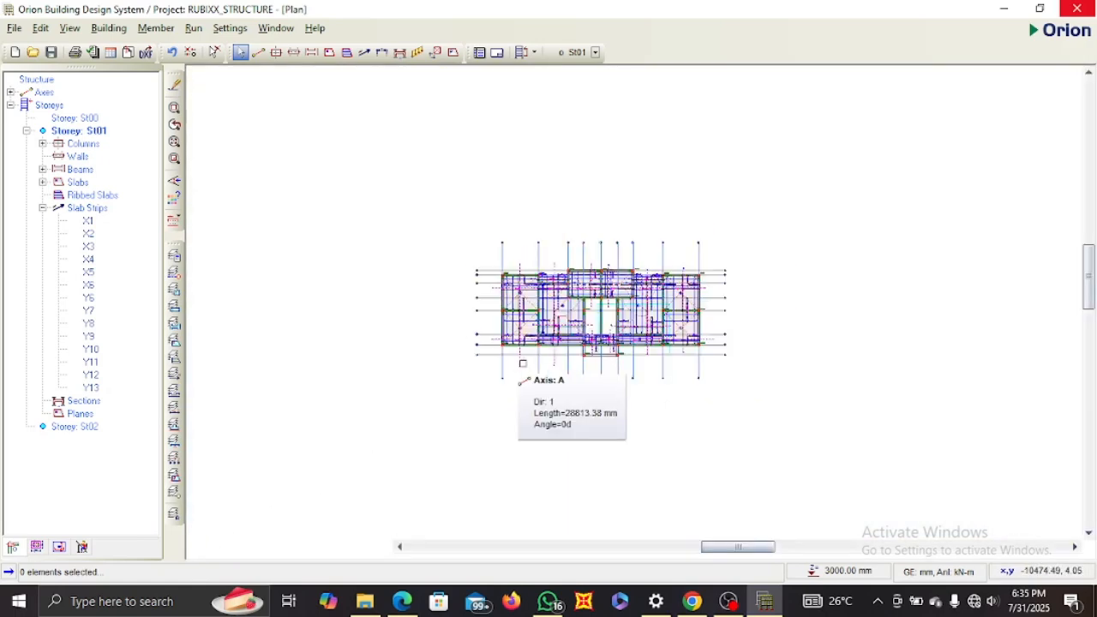
scroll(485, 372, "up", 1)
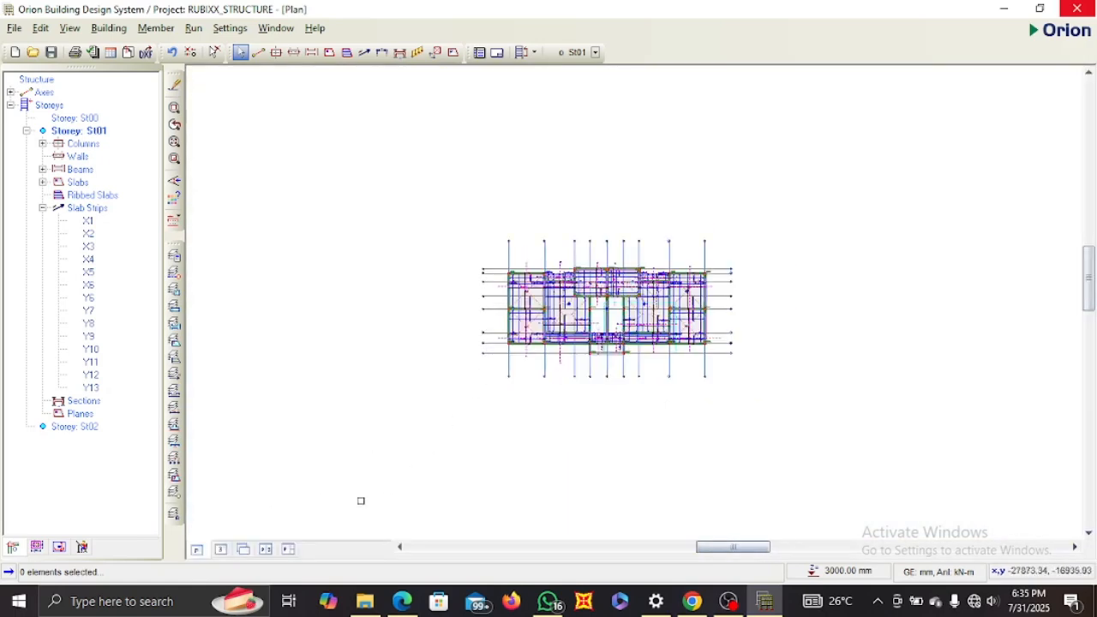
left_click(266, 548)
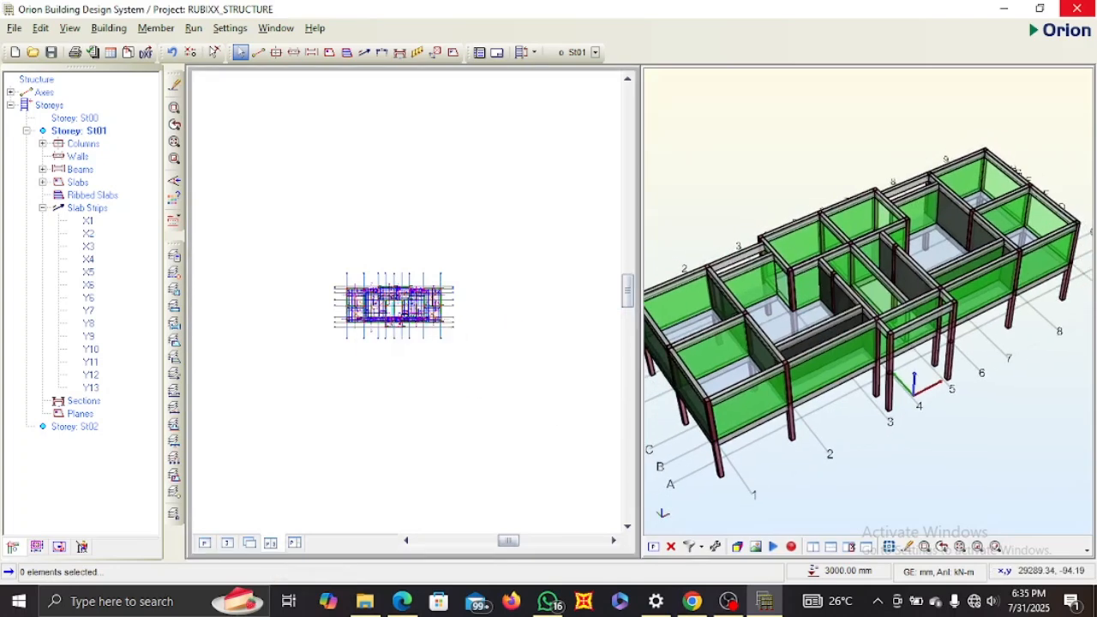
scroll(363, 310, "up", 2)
middle_click_drag(454, 290, 458, 337)
scroll(896, 316, "up", 1)
mouse_move(898, 320)
middle_mouse_down()
mouse_move(927, 249)
mouse_move(905, 305)
middle_mouse_up()
scroll(925, 260, "down", 2)
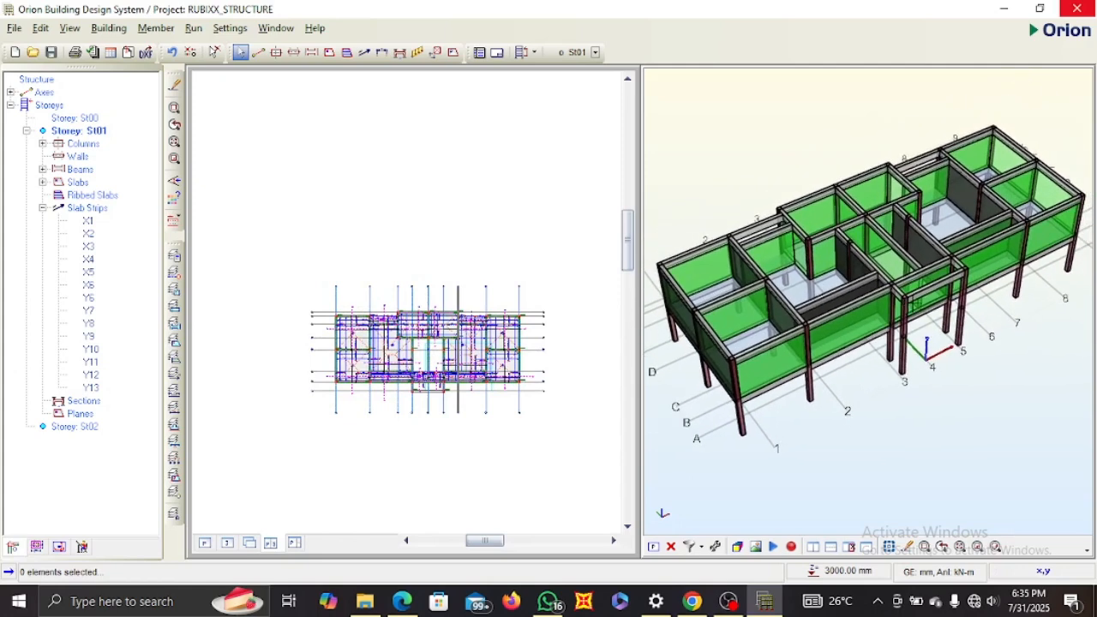